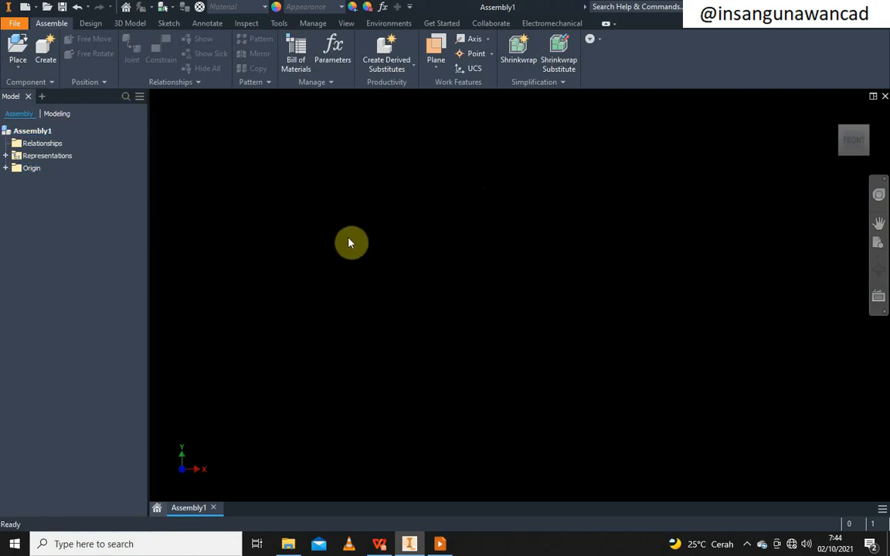
Create an in-place part named skeletal01 using the Metric Standard (mm).ipt template
{"action": "left_click", "coordinate": [45, 51]}
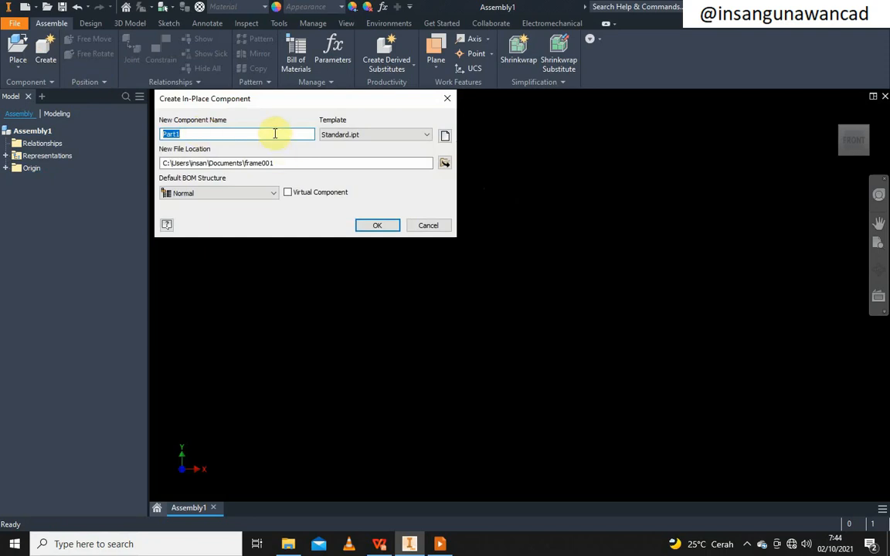
{"action": "type", "text": "skeletal01"}
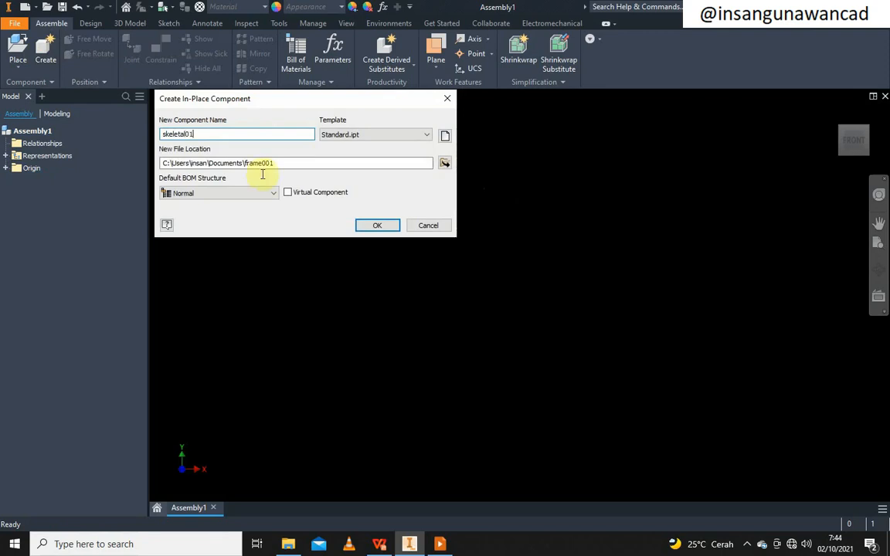
{"action": "left_click", "coordinate": [445, 137]}
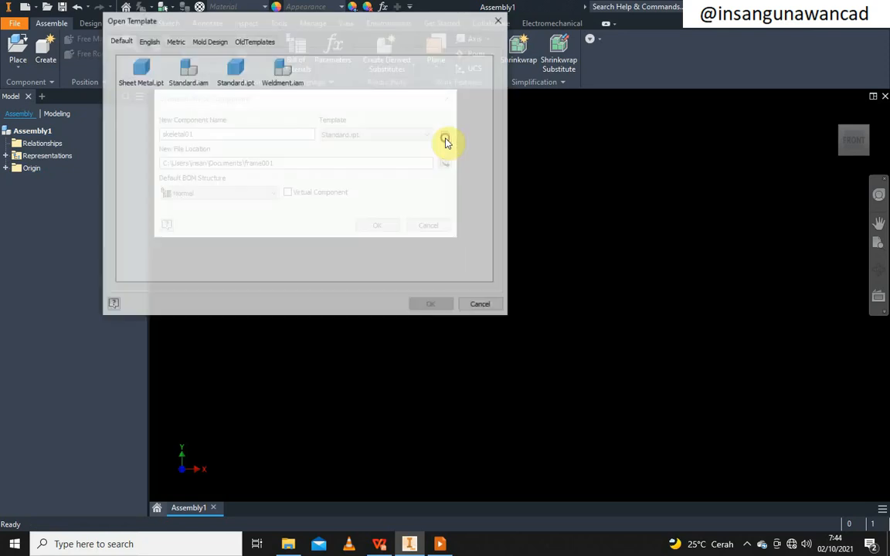
{"action": "left_click", "coordinate": [174, 40]}
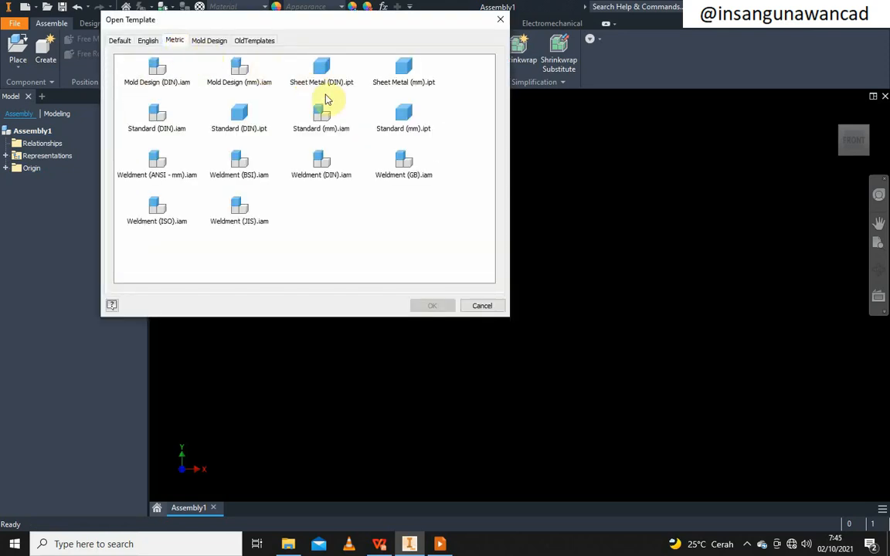
{"action": "left_click", "coordinate": [405, 116]}
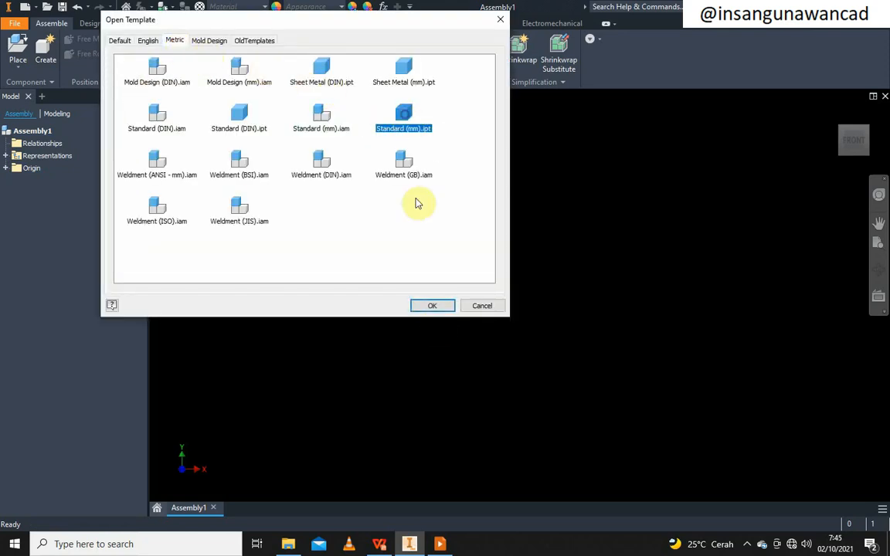
{"action": "left_click", "coordinate": [433, 307]}
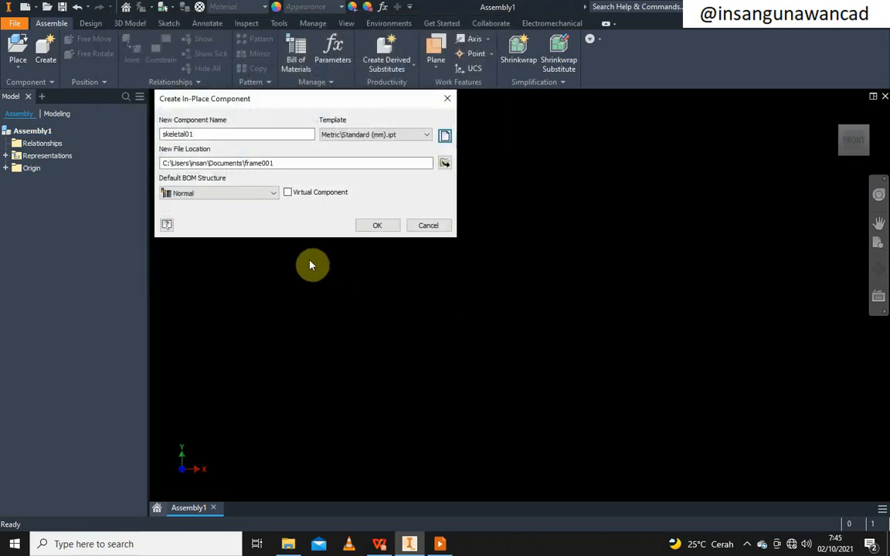
Place skeletal01 on the assembly's XY Plane and open a new 2D sketch in it
{"action": "left_click", "coordinate": [375, 225]}
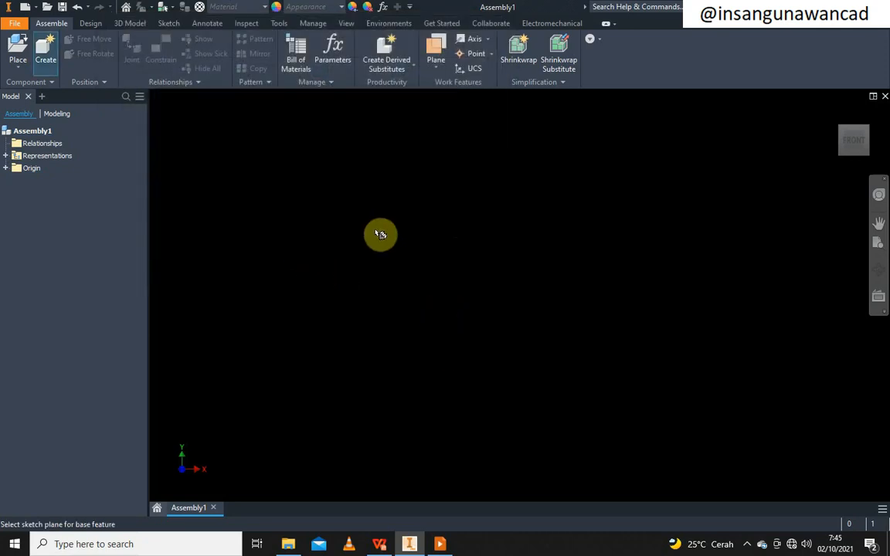
{"action": "left_click", "coordinate": [5, 167]}
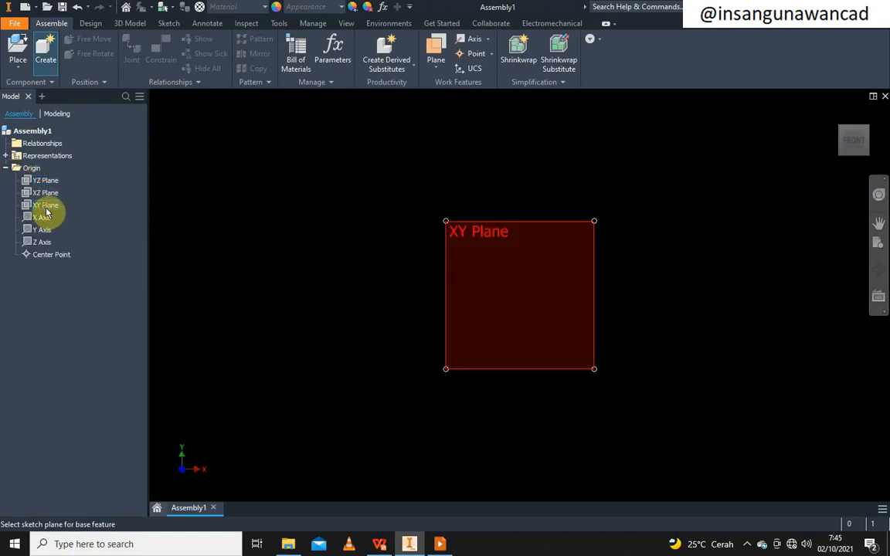
{"action": "left_click", "coordinate": [48, 207]}
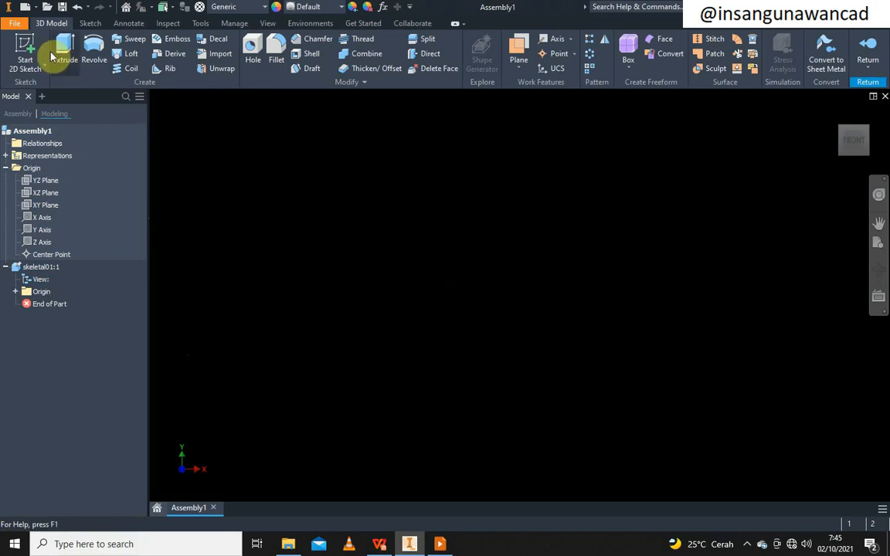
{"action": "left_click", "coordinate": [25, 45]}
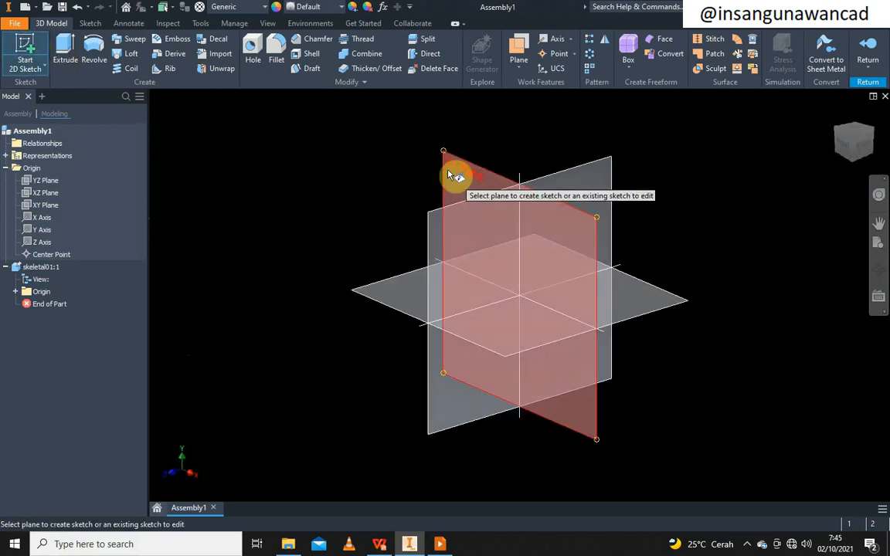
{"action": "left_click", "coordinate": [449, 173]}
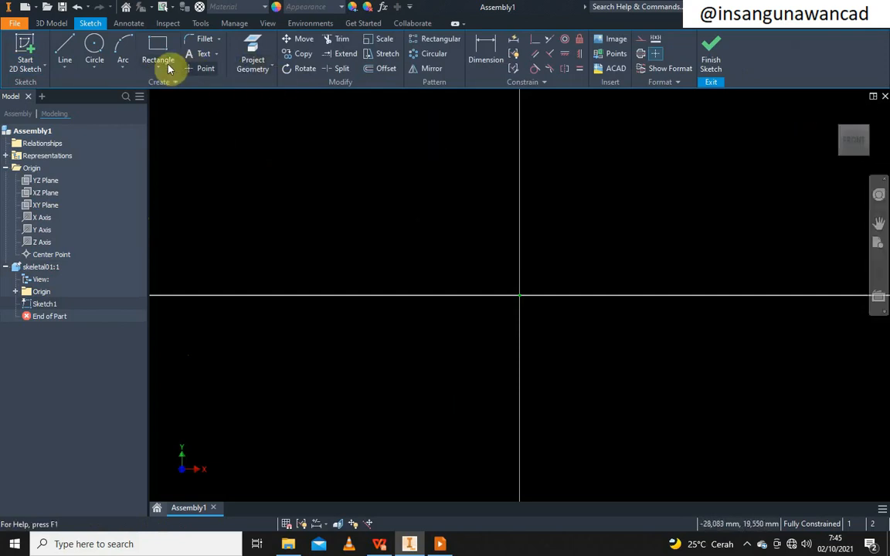
Draw a 500 × 600 mm centre rectangle at the sketch origin and finish Sketch1
{"action": "left_click", "coordinate": [160, 72]}
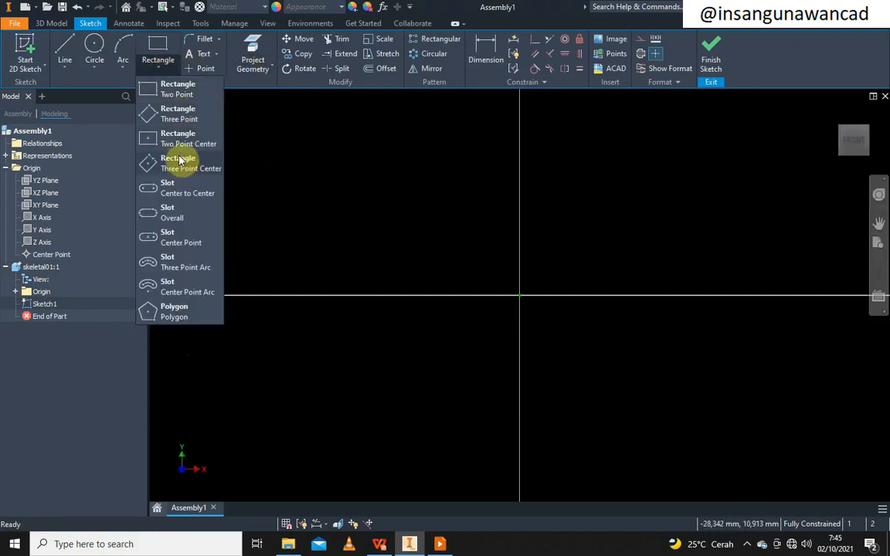
{"action": "left_click", "coordinate": [180, 139]}
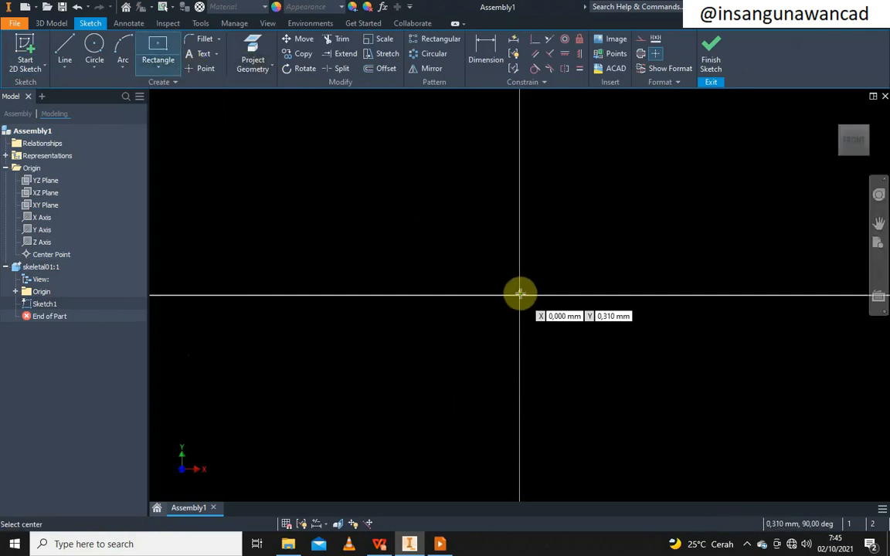
{"action": "left_click", "coordinate": [519, 294]}
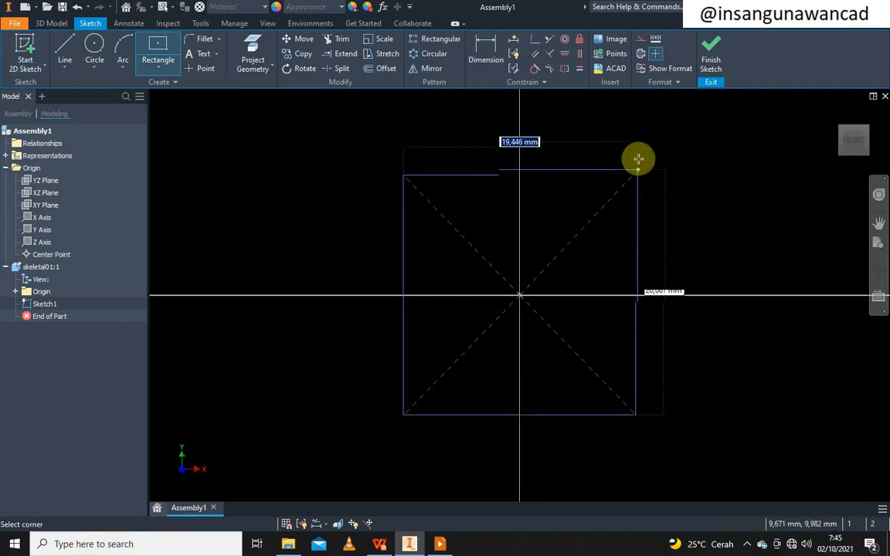
{"action": "scroll", "coordinate": [632, 176], "scroll_direction": "down", "scroll_amount": 3}
{"action": "middle_click_drag", "start_coordinate": [638, 154], "coordinate": [512, 232]}
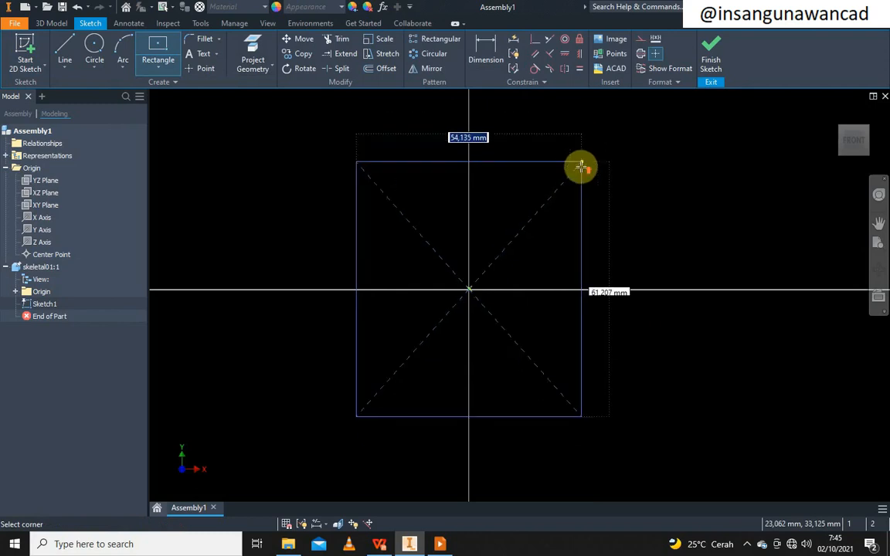
{"action": "scroll", "coordinate": [581, 167], "scroll_direction": "down", "scroll_amount": 7}
{"action": "middle_click_drag", "start_coordinate": [581, 168], "coordinate": [505, 275]}
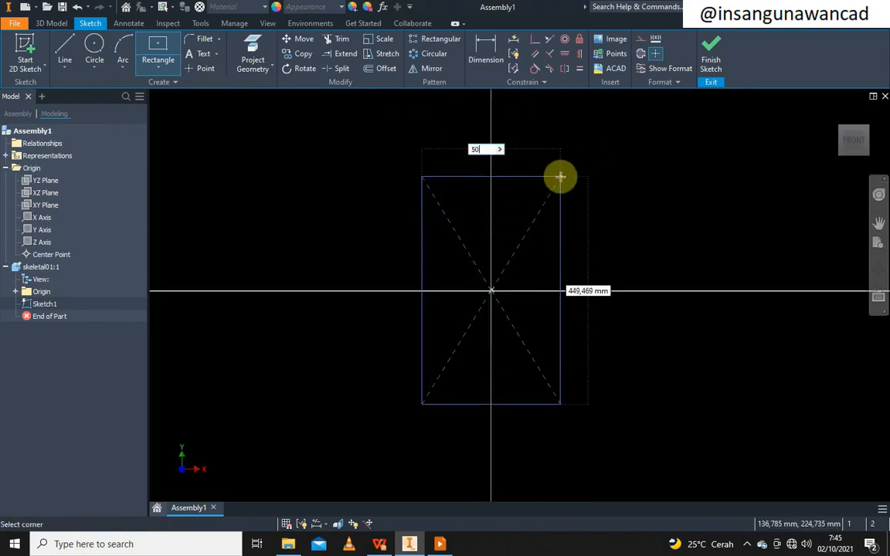
{"action": "key", "text": "Tab"}
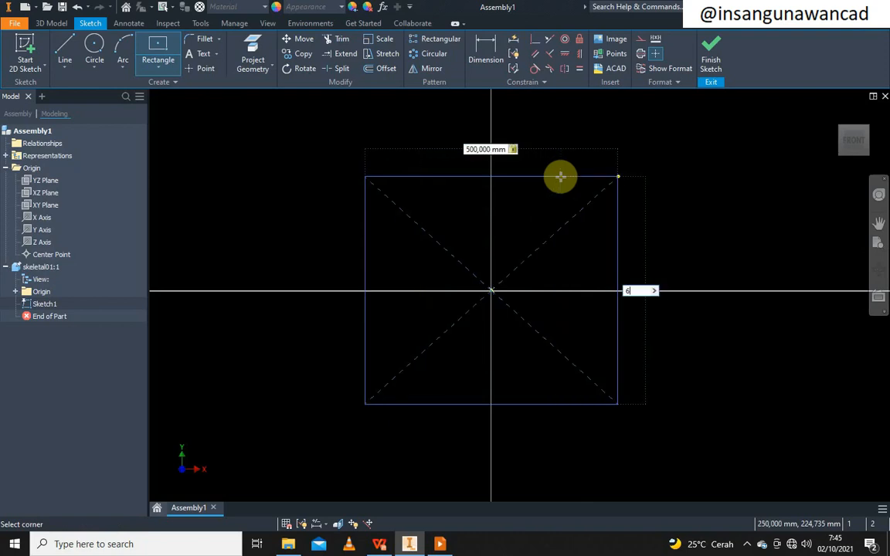
{"action": "type", "text": "600"}
{"action": "key", "text": "Return"}
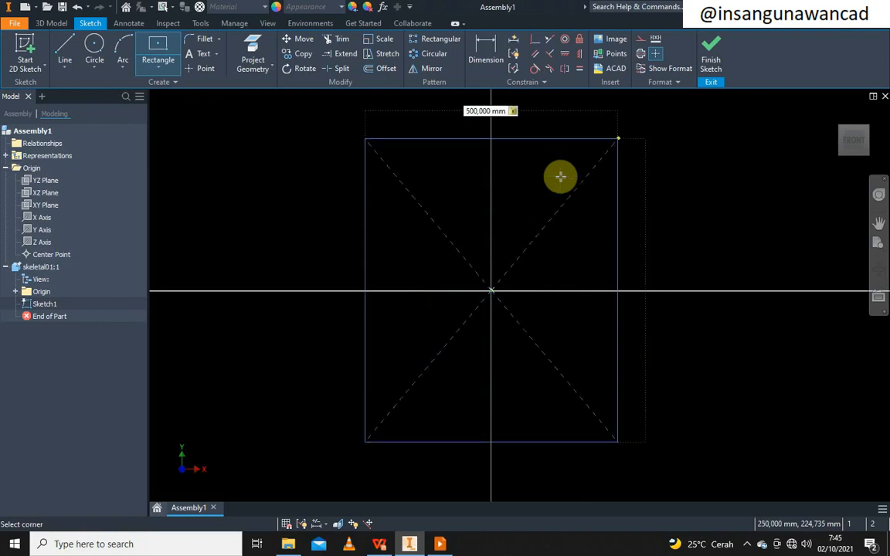
{"action": "left_click", "coordinate": [711, 63]}
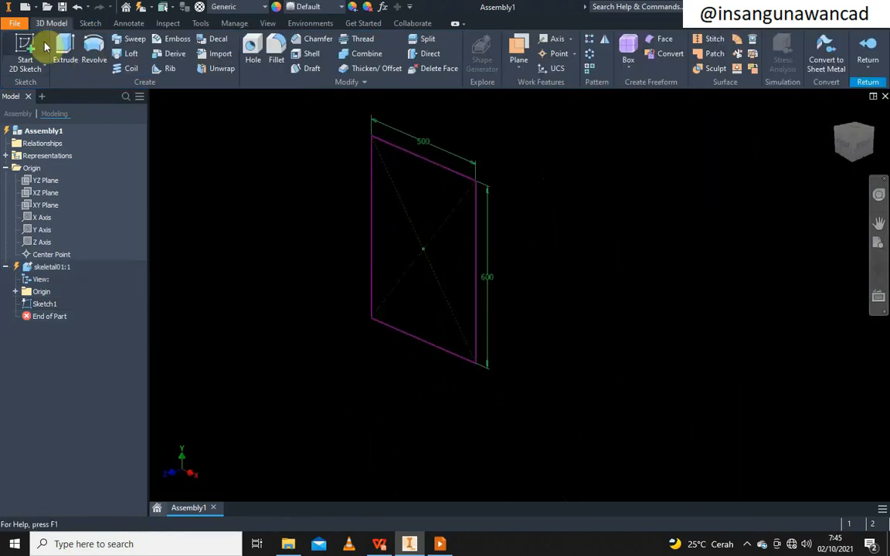
Extrude the rectangle symmetrically by 1000 mm into a solid box
{"action": "left_click", "coordinate": [66, 51]}
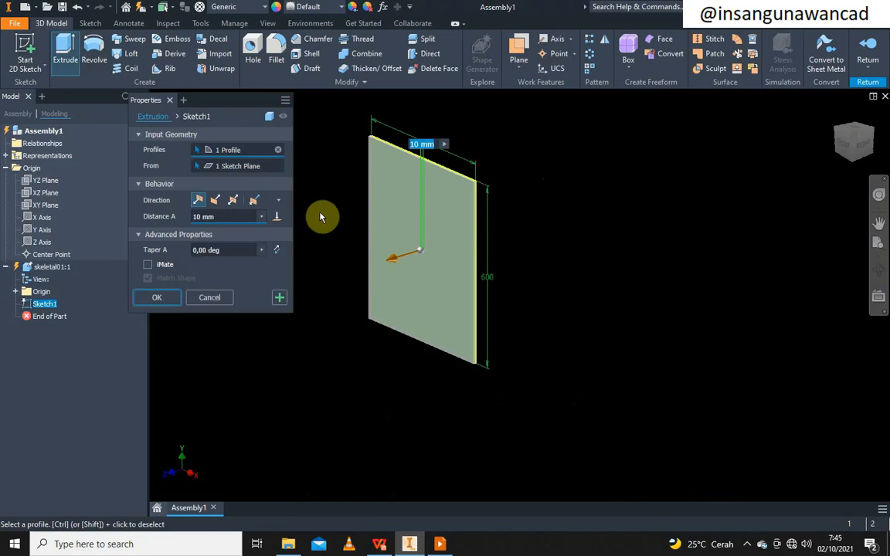
{"action": "left_click", "coordinate": [232, 200]}
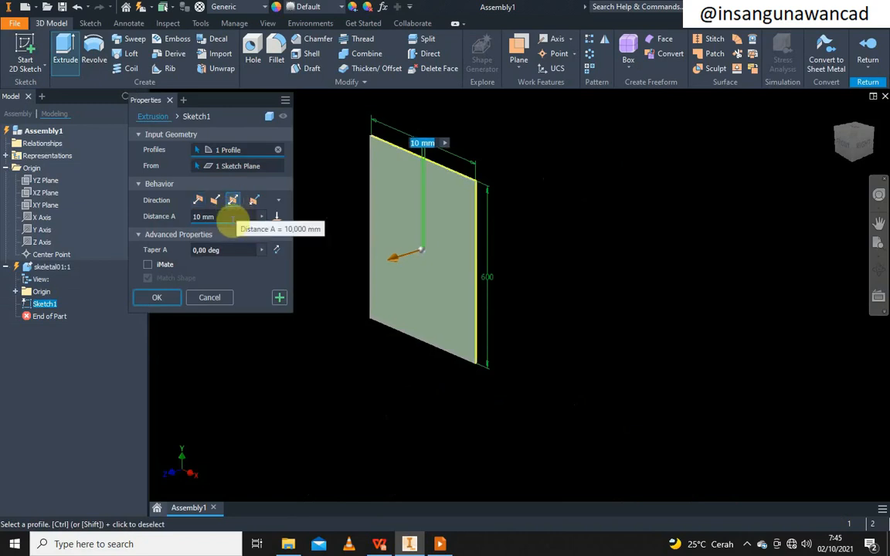
{"action": "left_click_drag", "start_coordinate": [213, 217], "coordinate": [172, 220]}
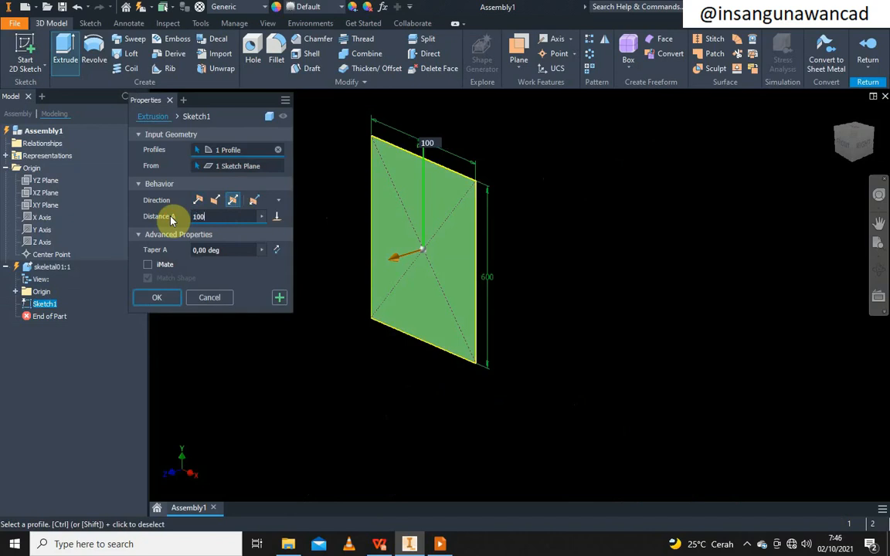
{"action": "type", "text": "1000"}
{"action": "left_click", "coordinate": [157, 298]}
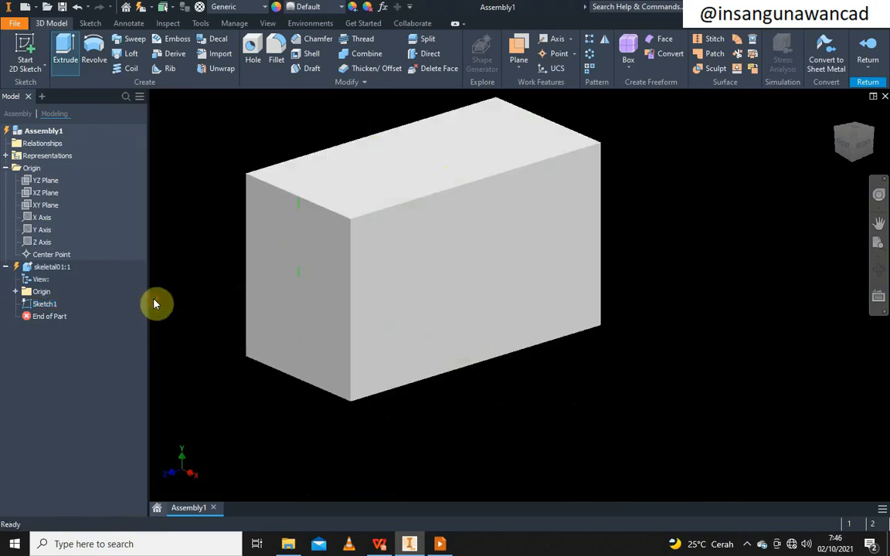
{"action": "middle_click_drag", "start_coordinate": [413, 171], "coordinate": [454, 211]}
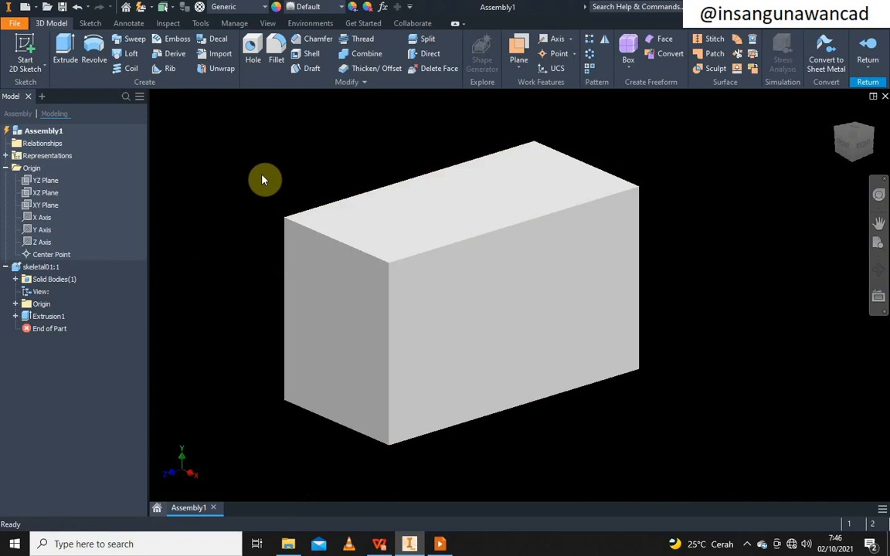
{"action": "left_click", "coordinate": [23, 54]}
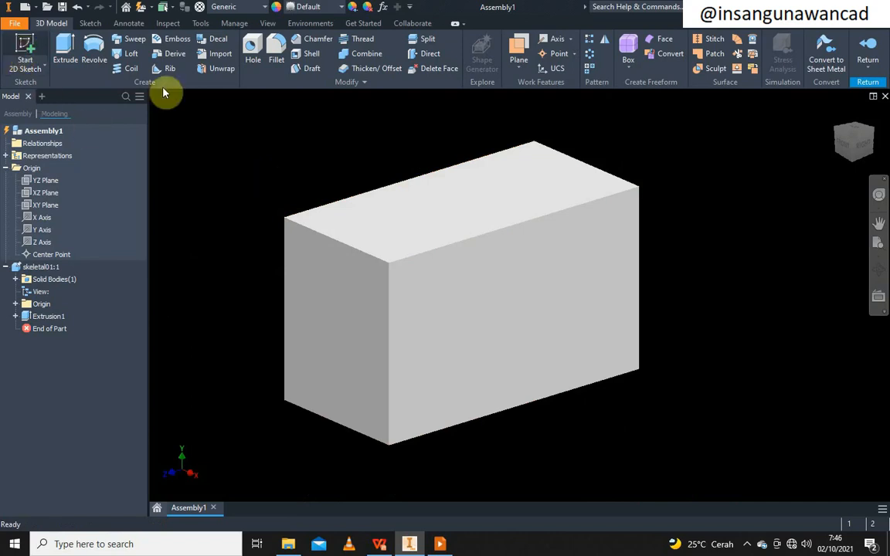
Orbit to the box's underside and start a sketch on its bottom face
{"action": "left_click", "coordinate": [878, 270]}
{"action": "left_click_drag", "start_coordinate": [570, 369], "coordinate": [580, 257]}
{"action": "right_click", "coordinate": [622, 235]}
{"action": "left_click", "coordinate": [682, 236]}
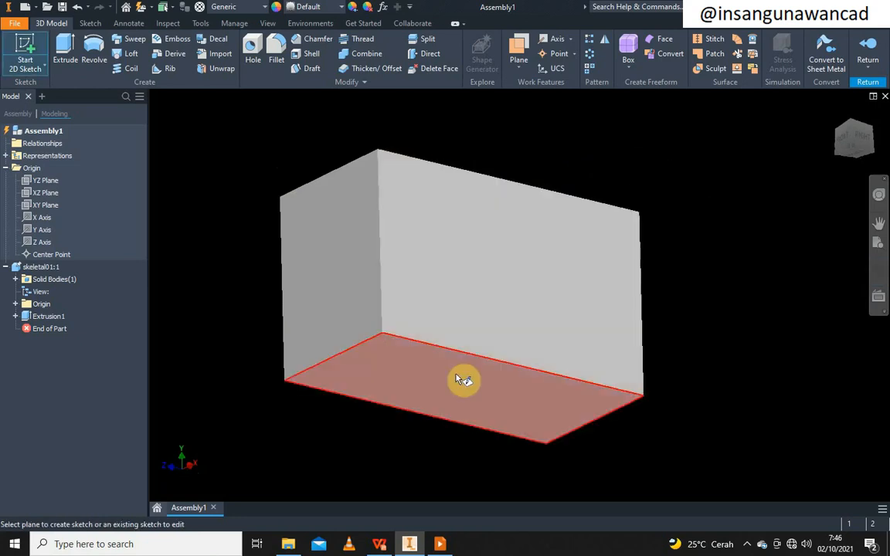
{"action": "left_click", "coordinate": [455, 377]}
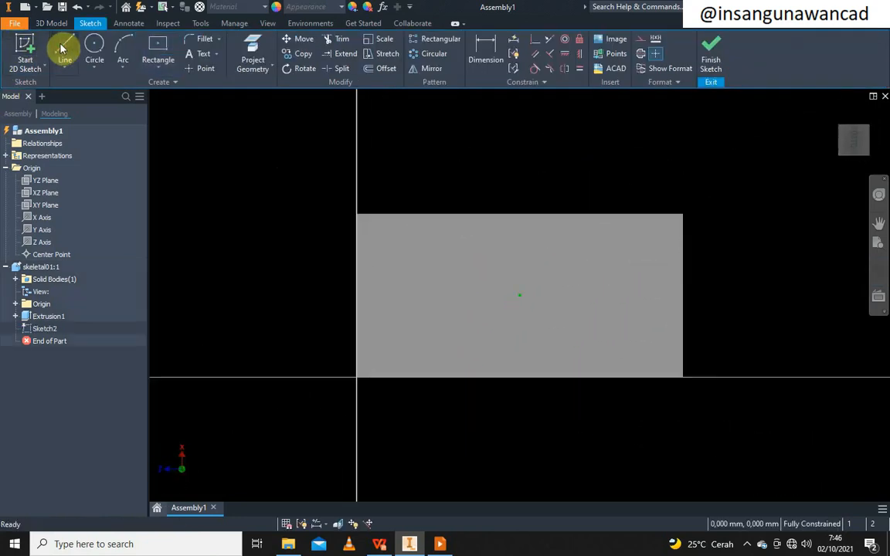
Draw a line across the face plus a perpendicular line to its top edge, then finish Sketch2
{"action": "left_click", "coordinate": [65, 51]}
{"action": "left_click", "coordinate": [358, 267]}
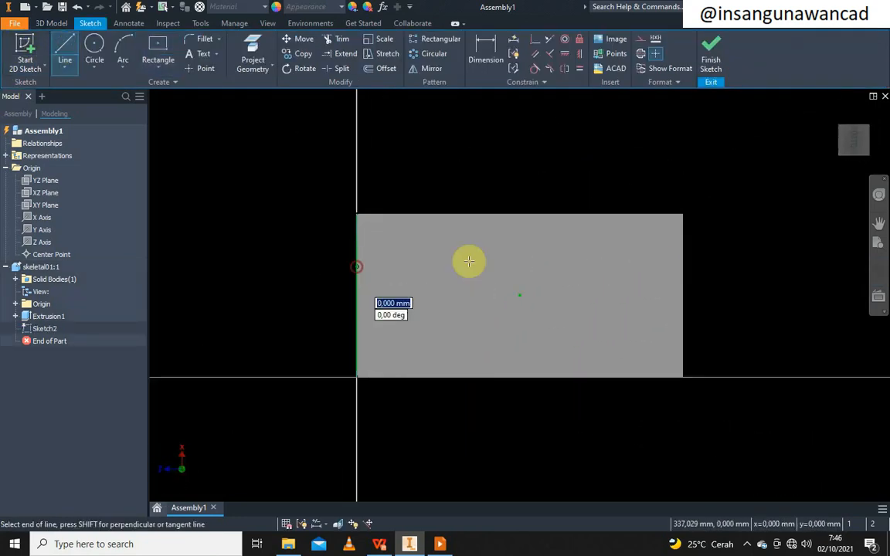
{"action": "left_click", "coordinate": [683, 264]}
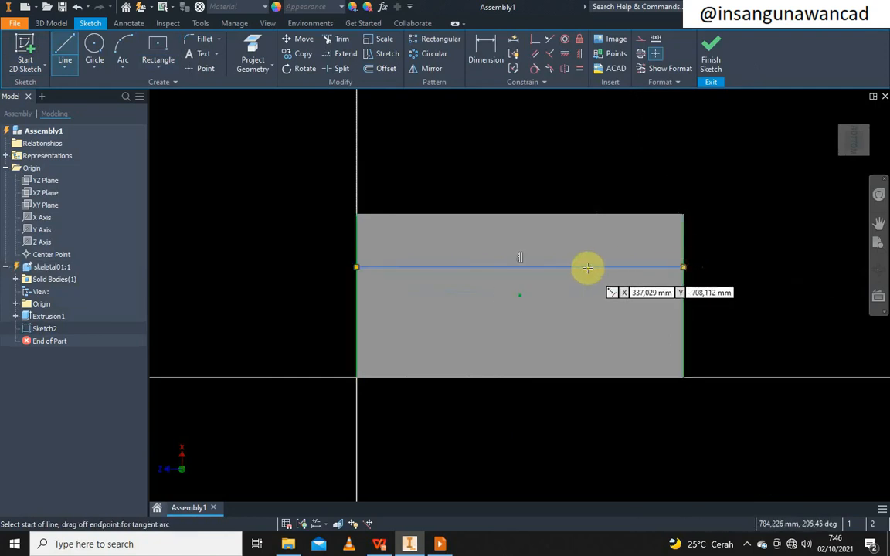
{"action": "left_click", "coordinate": [586, 213]}
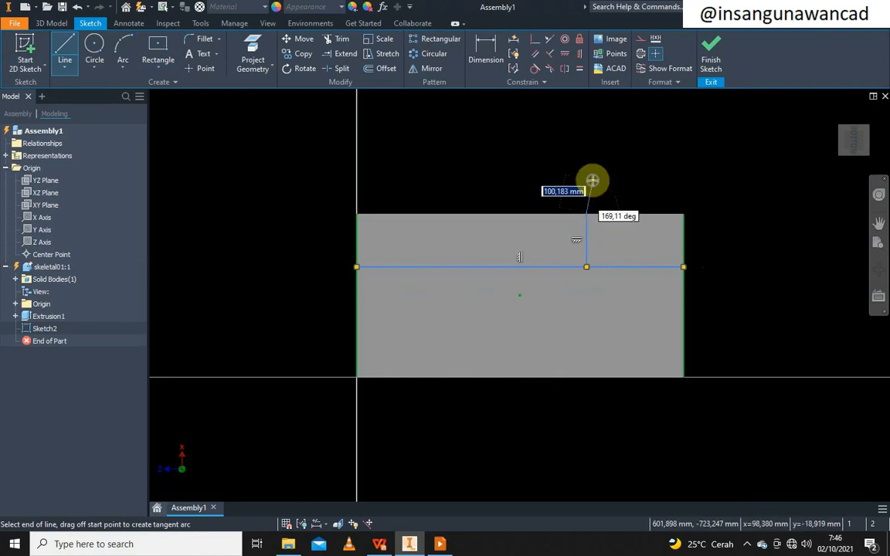
{"action": "right_click", "coordinate": [592, 181]}
{"action": "left_click", "coordinate": [631, 181]}
{"action": "left_click", "coordinate": [709, 56]}
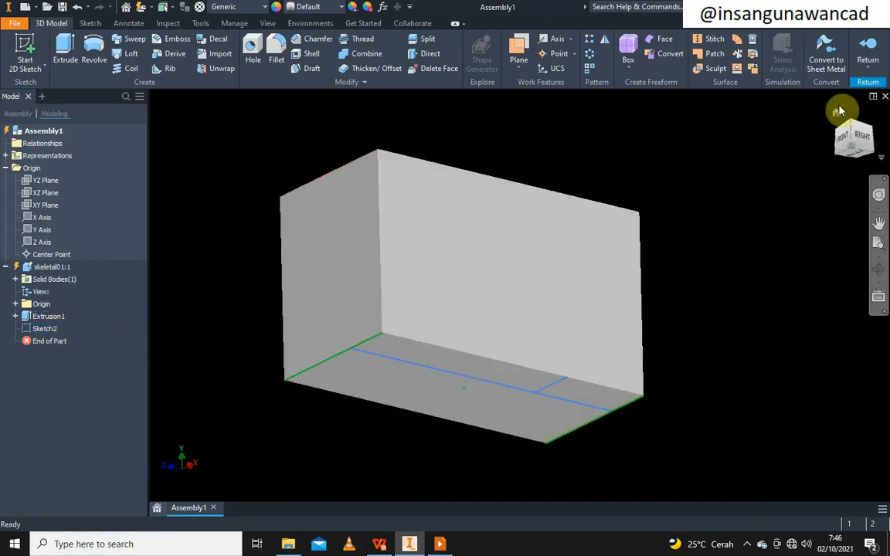
Check the box in front and isometric views, then return from skeletal01 to Assembly1
{"action": "left_click_drag", "start_coordinate": [848, 120], "coordinate": [828, 132]}
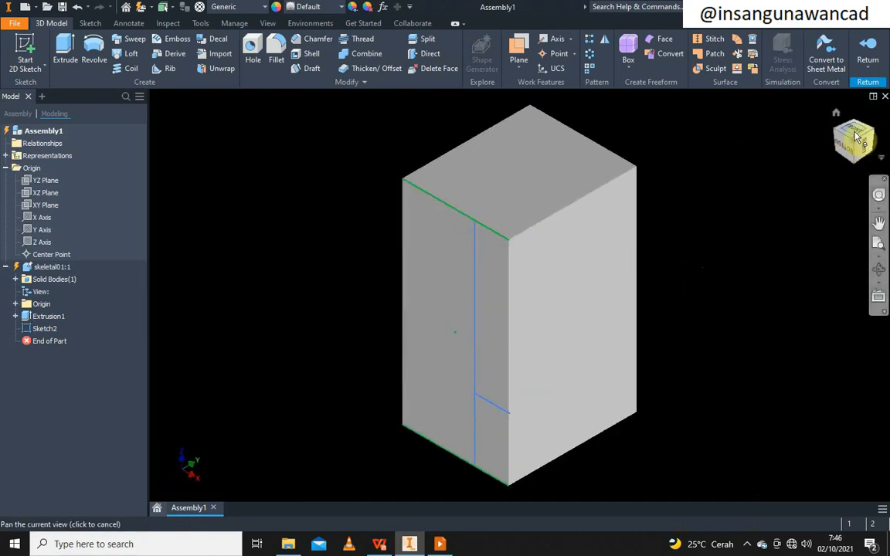
{"action": "left_click", "coordinate": [855, 135]}
{"action": "left_click", "coordinate": [867, 120]}
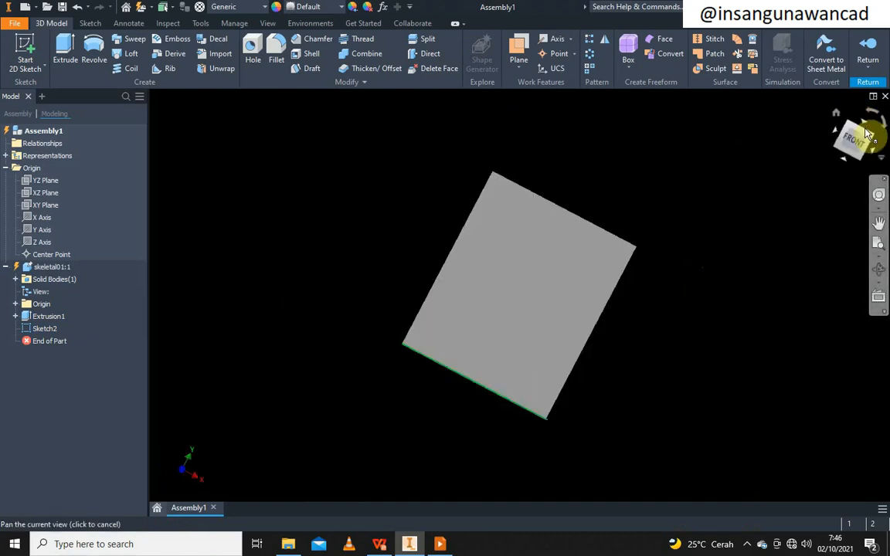
{"action": "left_click", "coordinate": [868, 135]}
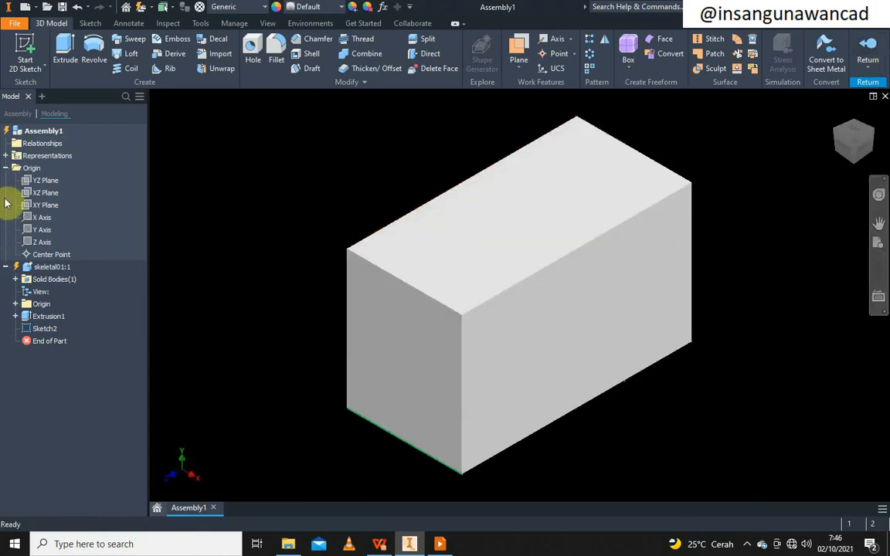
{"action": "left_click", "coordinate": [6, 267]}
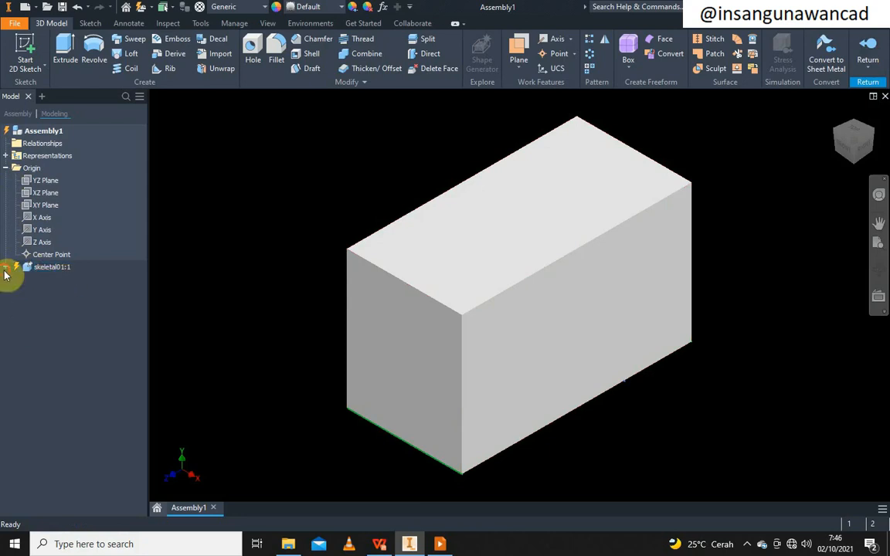
{"action": "left_click", "coordinate": [6, 267]}
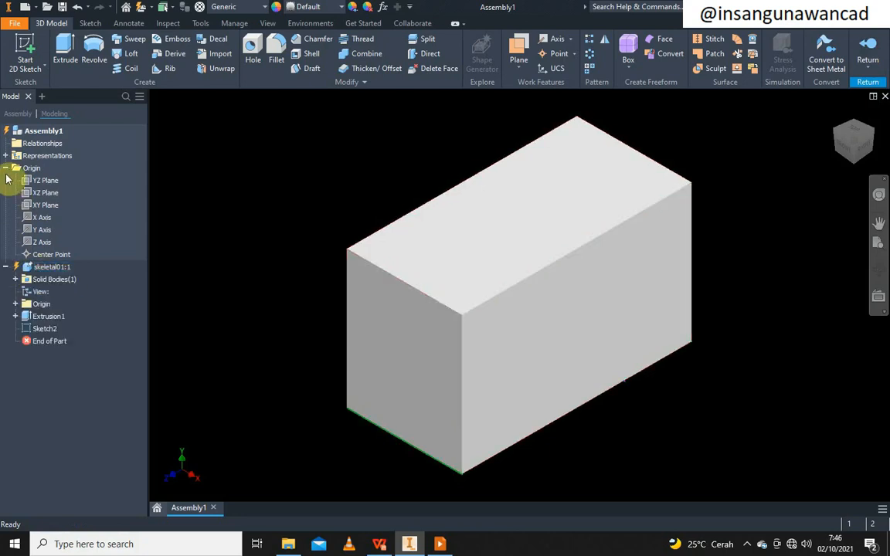
{"action": "left_click", "coordinate": [5, 167]}
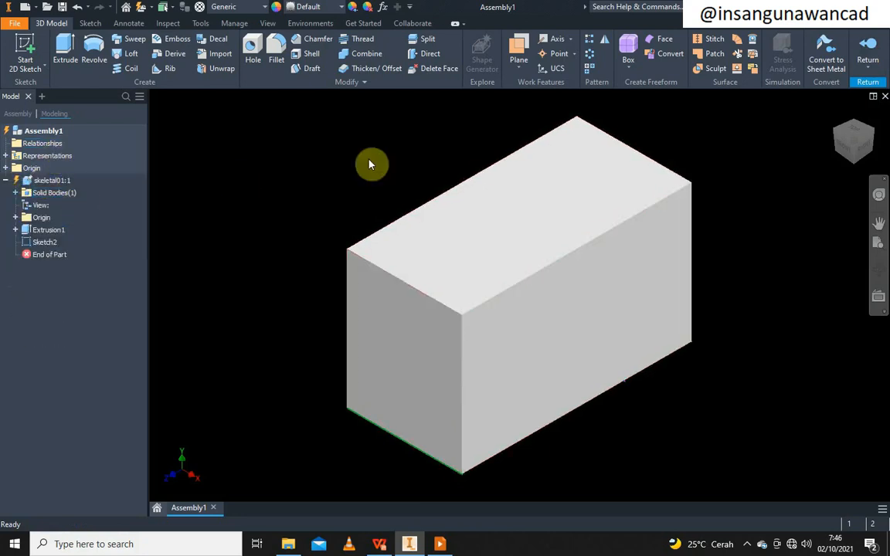
{"action": "left_click", "coordinate": [868, 60]}
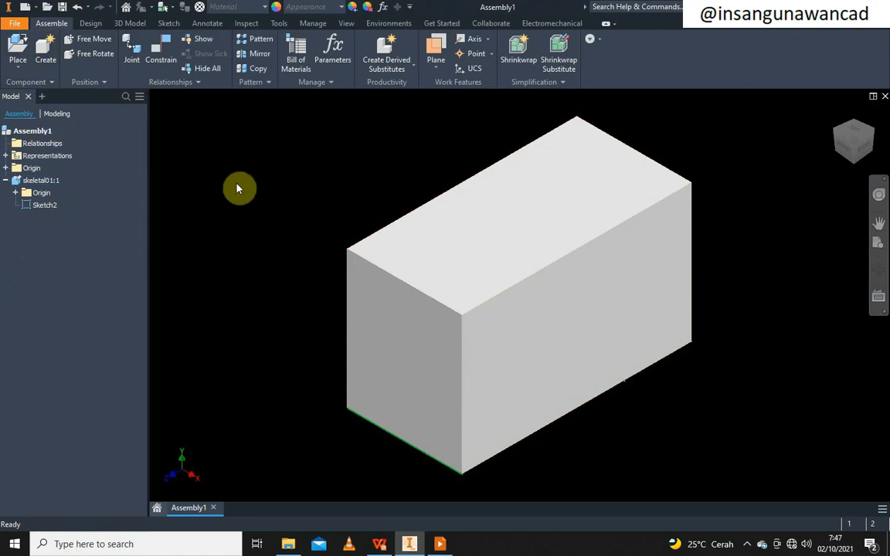
Show the Design tab, review the 'Langkah Penting' slide in PowerPoint, and switch back to Inventor
{"action": "left_click", "coordinate": [90, 24]}
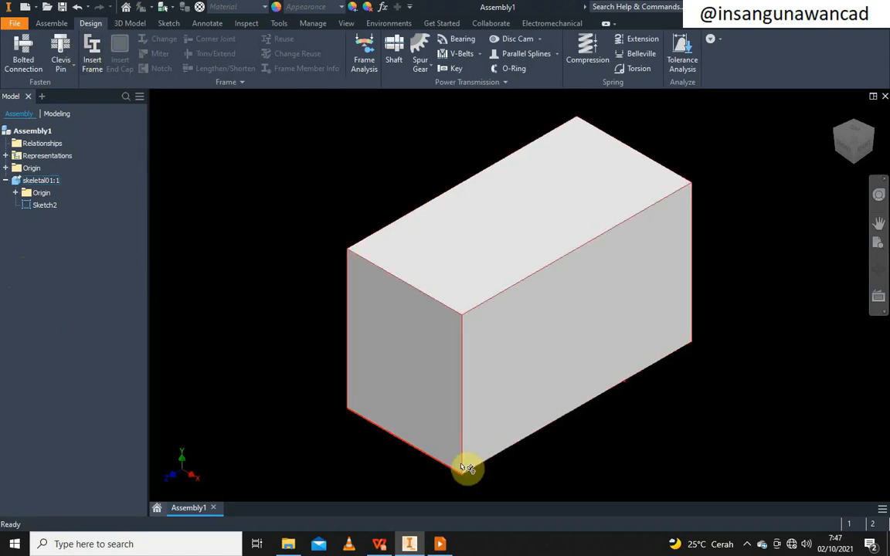
{"action": "left_click", "coordinate": [440, 544]}
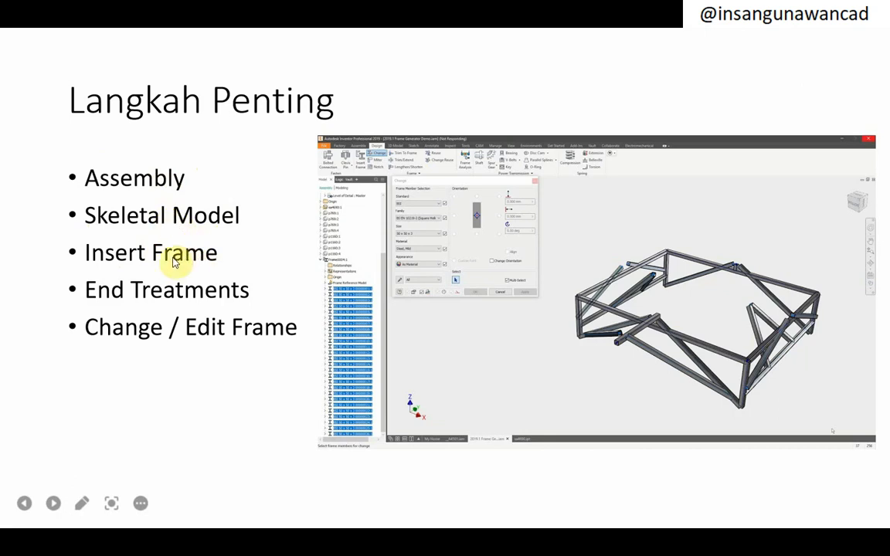
{"action": "key", "text": "alt+Tab"}
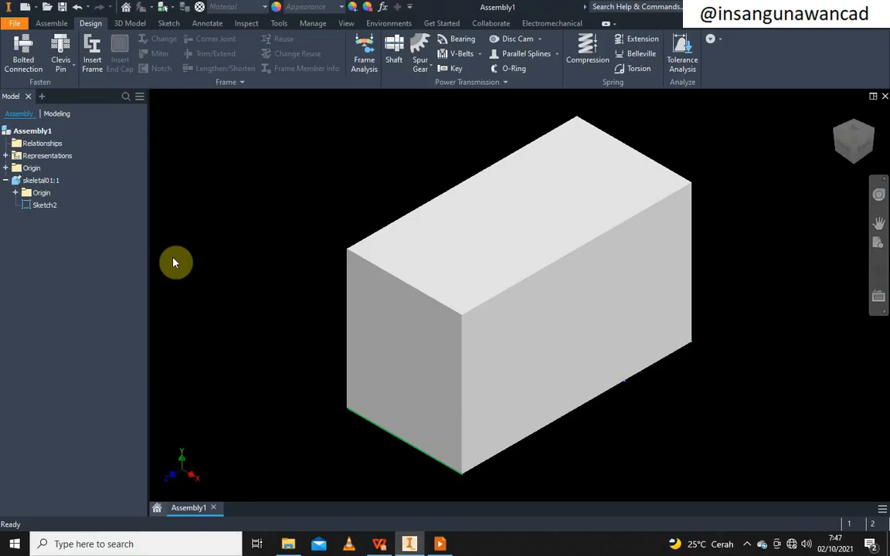
Go through the Assemble tab back to the Design tab's frame tools
{"action": "left_click", "coordinate": [51, 26]}
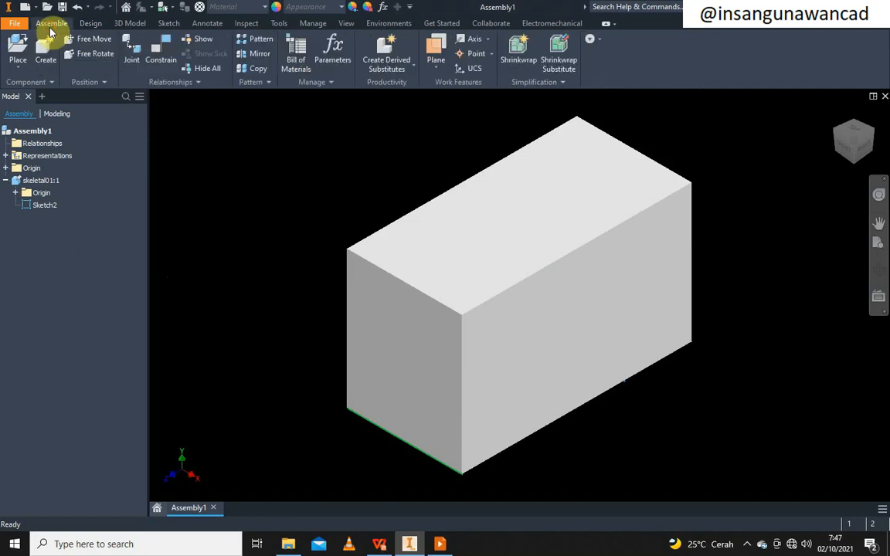
{"action": "left_click", "coordinate": [93, 24]}
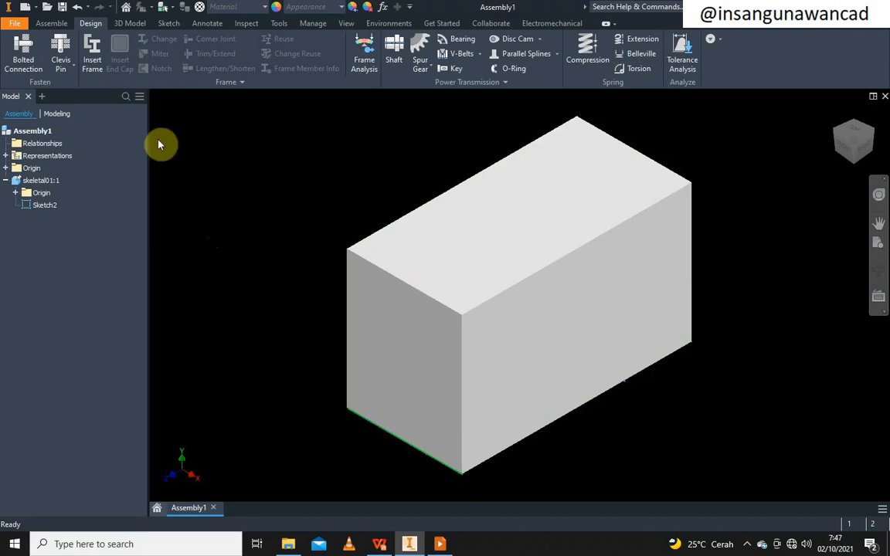
Launch Insert Frame and save the assembly as frame001 along with its skeletal part
{"action": "left_click", "coordinate": [93, 52]}
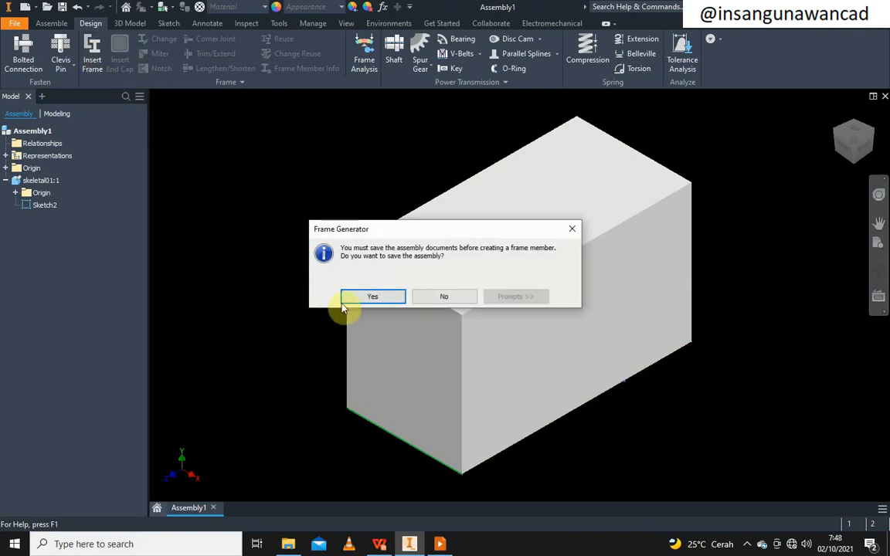
{"action": "left_click_drag", "start_coordinate": [426, 230], "coordinate": [340, 136]}
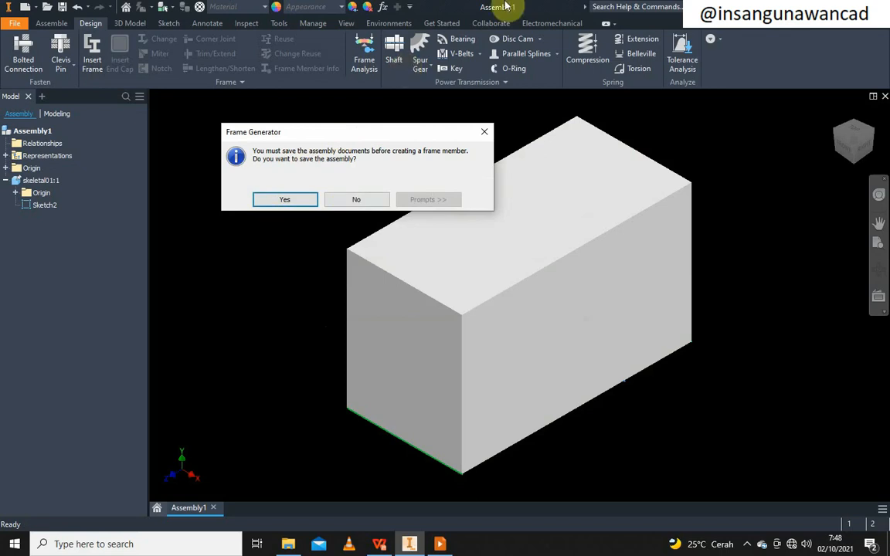
{"action": "left_click", "coordinate": [286, 200]}
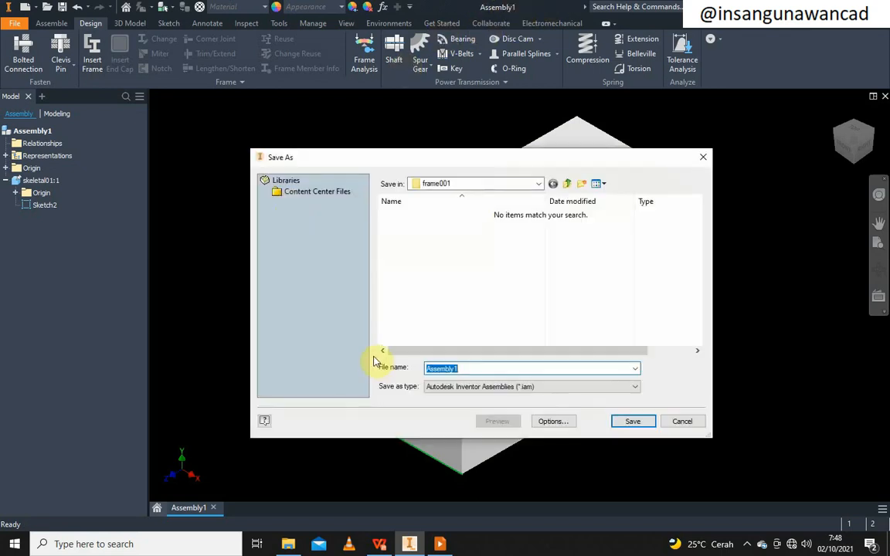
{"action": "type", "text": "fa"}
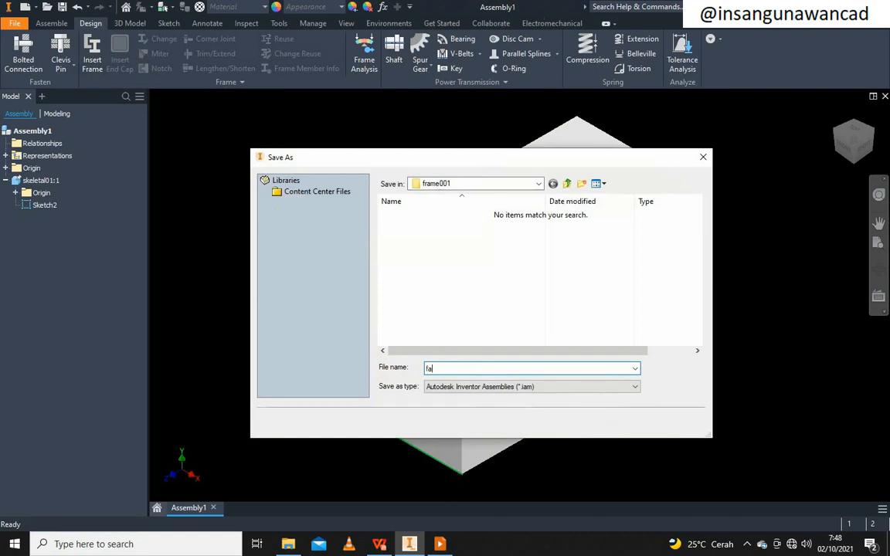
{"action": "key", "text": "BackSpace"}
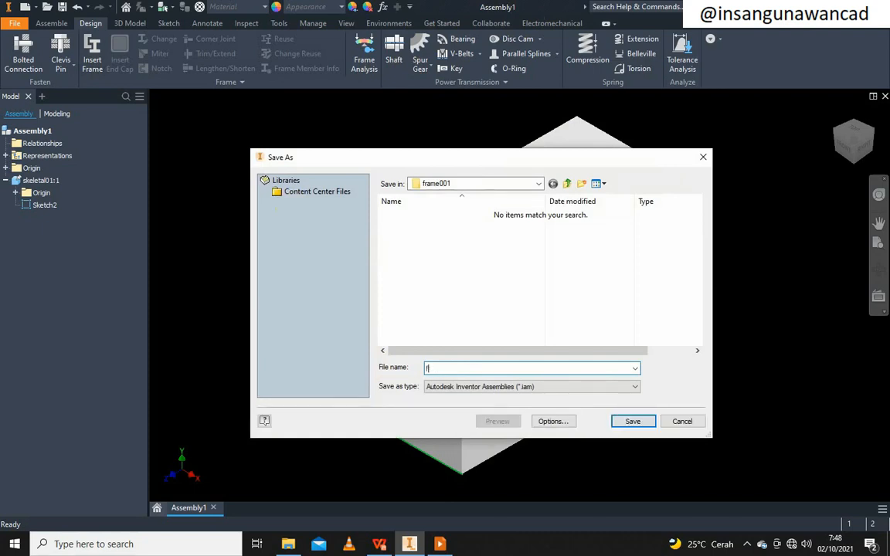
{"action": "type", "text": "rame001"}
{"action": "key", "text": "Return"}
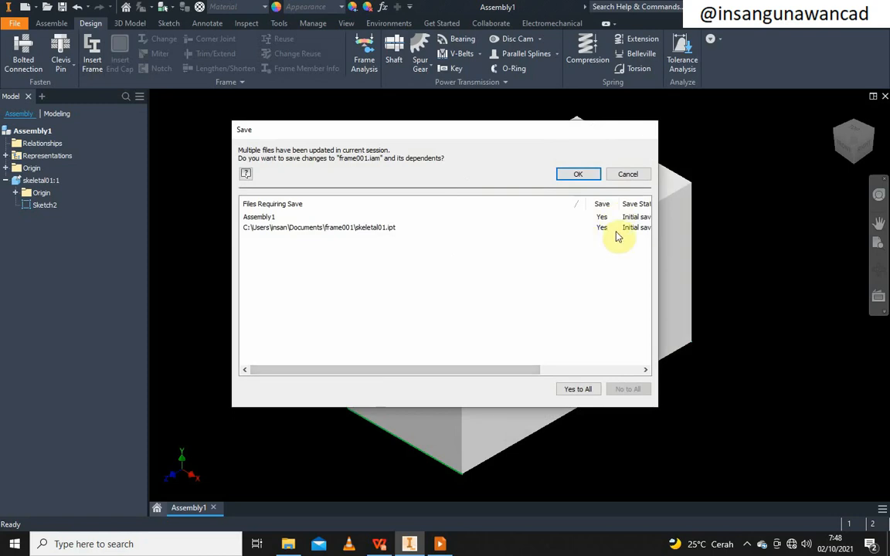
{"action": "left_click", "coordinate": [578, 174]}
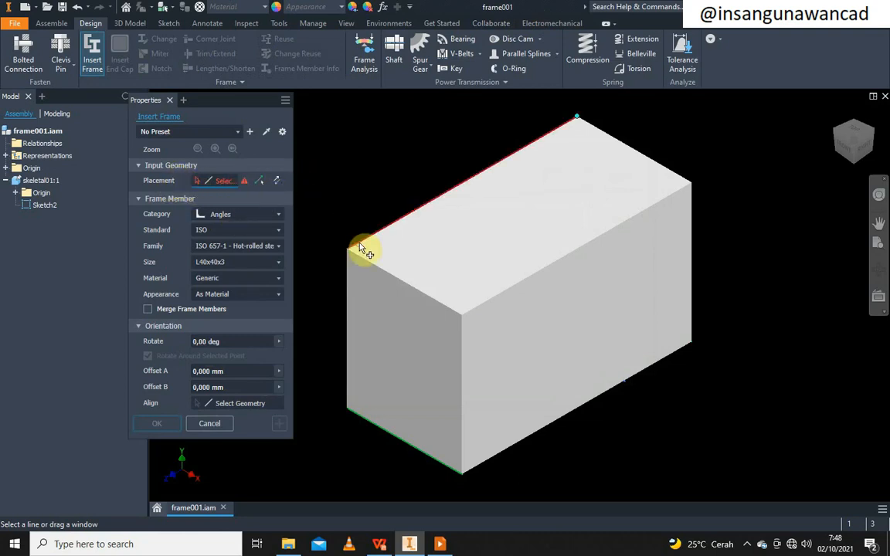
Zoom and pan to frame the box for placing the L40x40x3 angle member
{"action": "scroll", "coordinate": [360, 247], "scroll_direction": "up", "scroll_amount": 5}
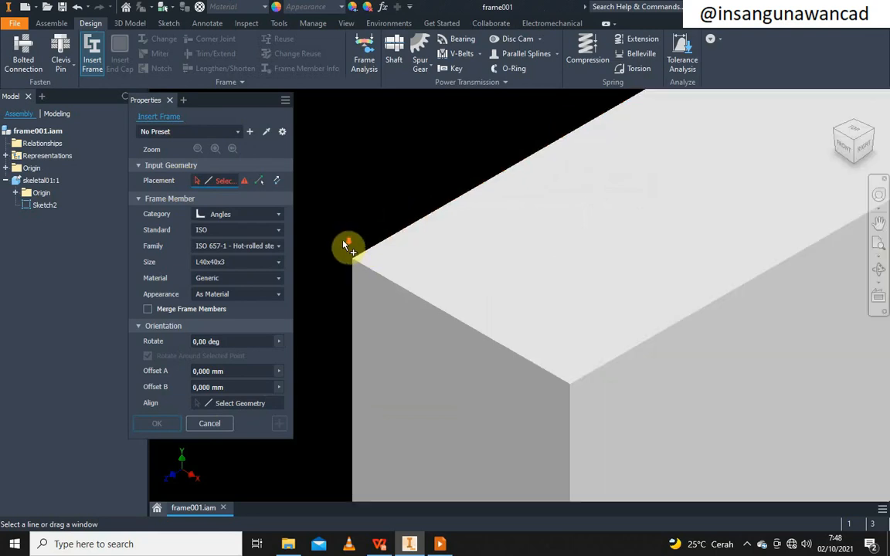
{"action": "scroll", "coordinate": [395, 260], "scroll_direction": "down", "scroll_amount": 4}
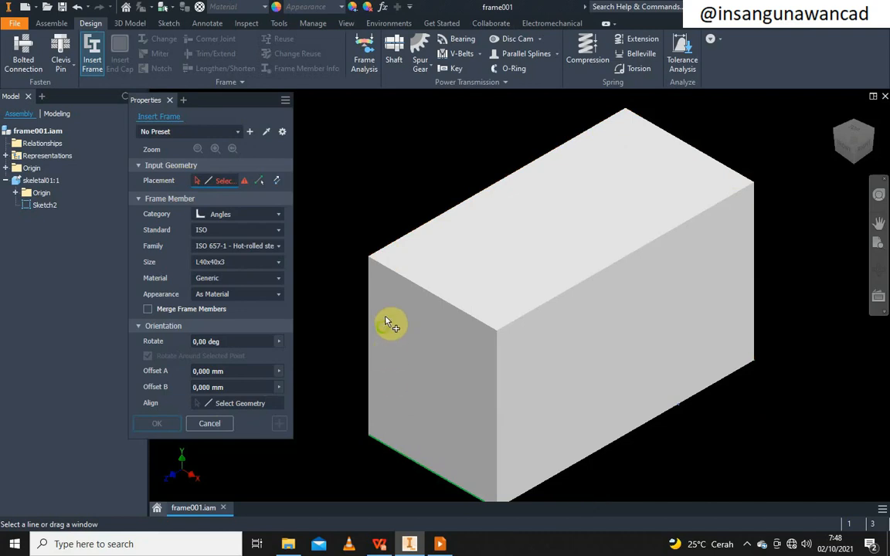
{"action": "middle_click_drag", "start_coordinate": [393, 322], "coordinate": [394, 306]}
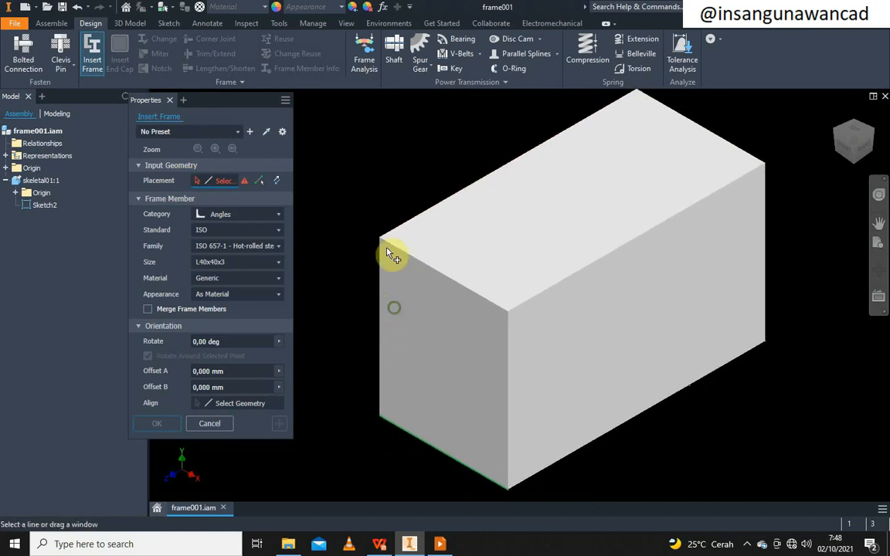
{"action": "scroll", "coordinate": [384, 242], "scroll_direction": "up", "scroll_amount": 3}
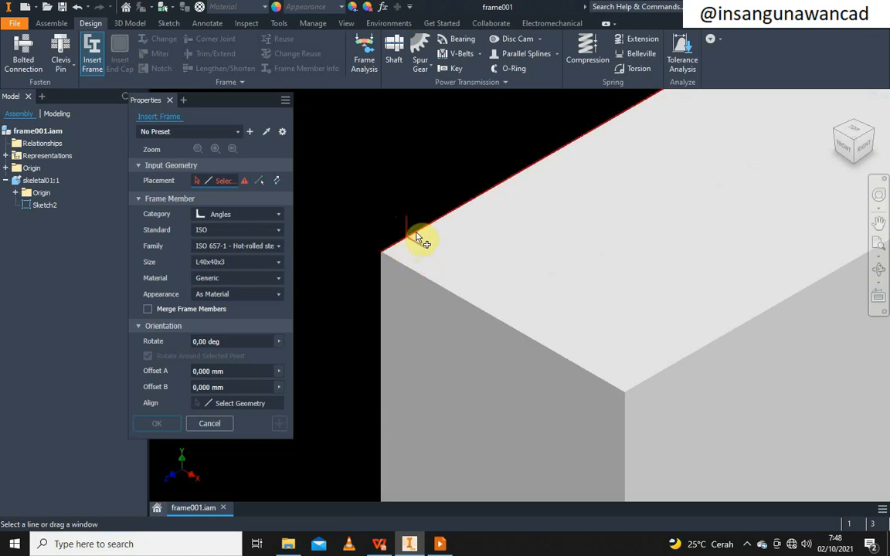
Select the box's top front edge for the member and preview a Channels profile on it
{"action": "left_click", "coordinate": [404, 270]}
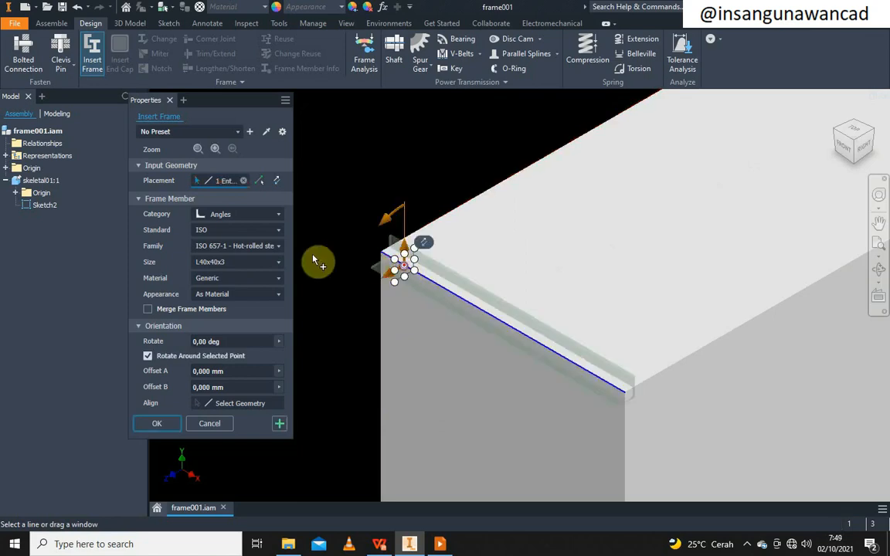
{"action": "scroll", "coordinate": [628, 399], "scroll_direction": "down", "scroll_amount": 5}
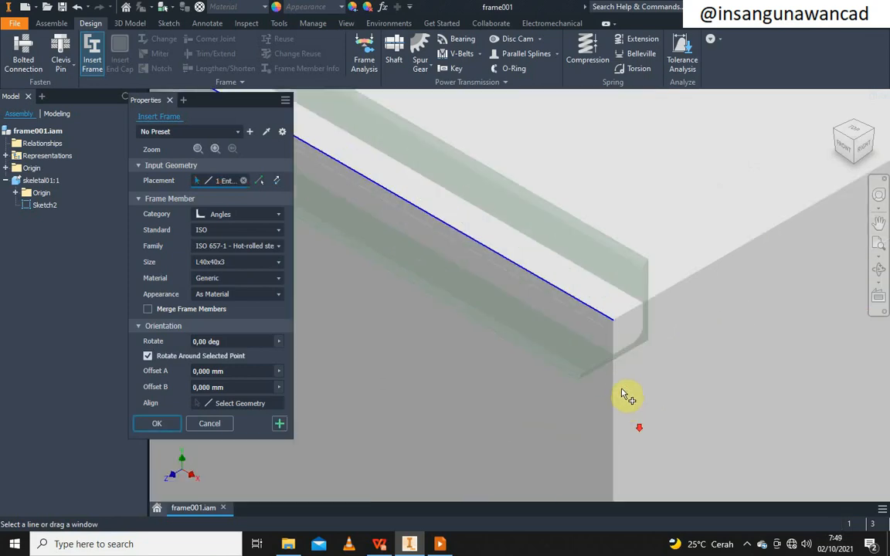
{"action": "scroll", "coordinate": [532, 333], "scroll_direction": "up", "scroll_amount": 4}
{"action": "left_click", "coordinate": [276, 215]}
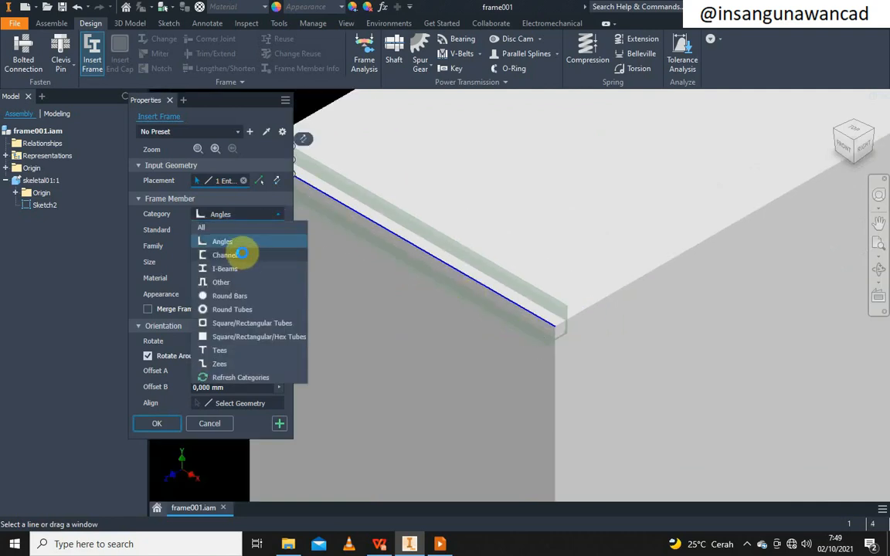
{"action": "left_click", "coordinate": [241, 255]}
{"action": "scroll", "coordinate": [568, 332], "scroll_direction": "down", "scroll_amount": 4}
{"action": "scroll", "coordinate": [621, 264], "scroll_direction": "up", "scroll_amount": 2}
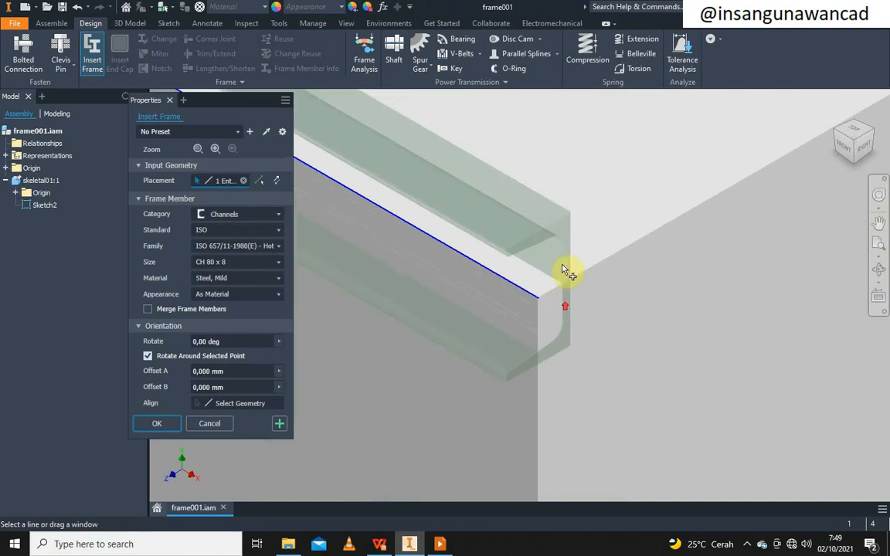
Try the Round Tubes and Round Bars profiles, then settle on the Angles category
{"action": "left_click", "coordinate": [257, 216]}
{"action": "left_click", "coordinate": [248, 309]}
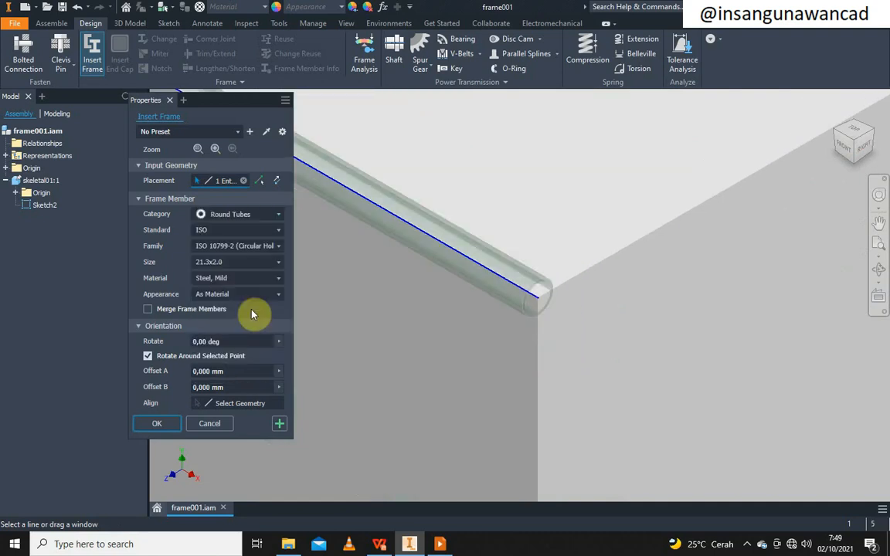
{"action": "left_click", "coordinate": [271, 217]}
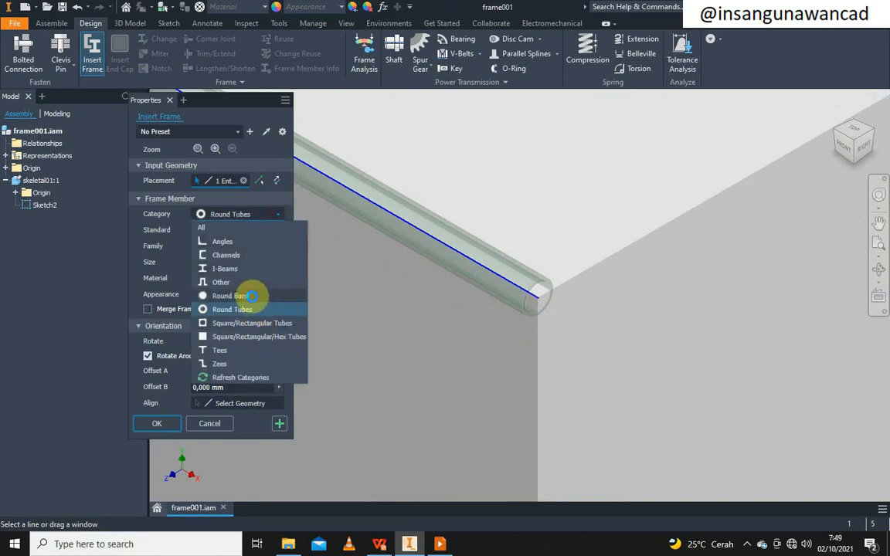
{"action": "left_click", "coordinate": [251, 296]}
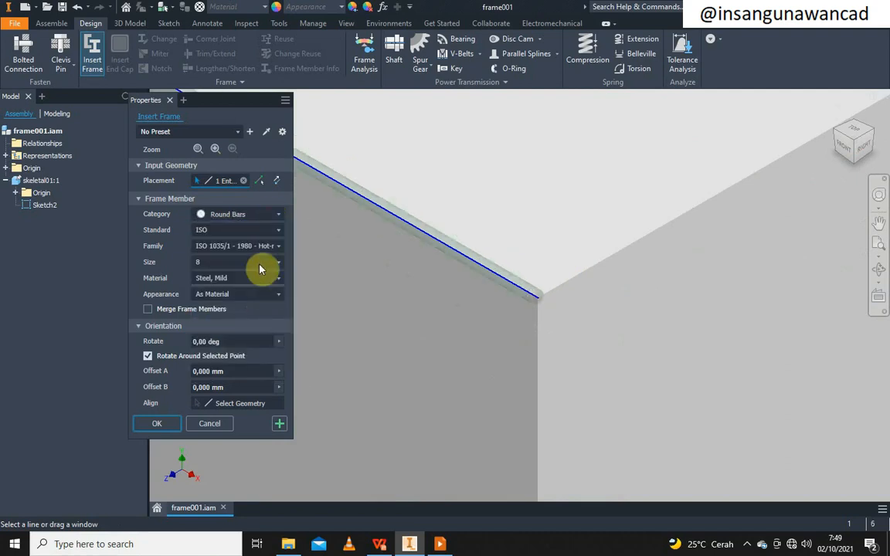
{"action": "left_click", "coordinate": [274, 221]}
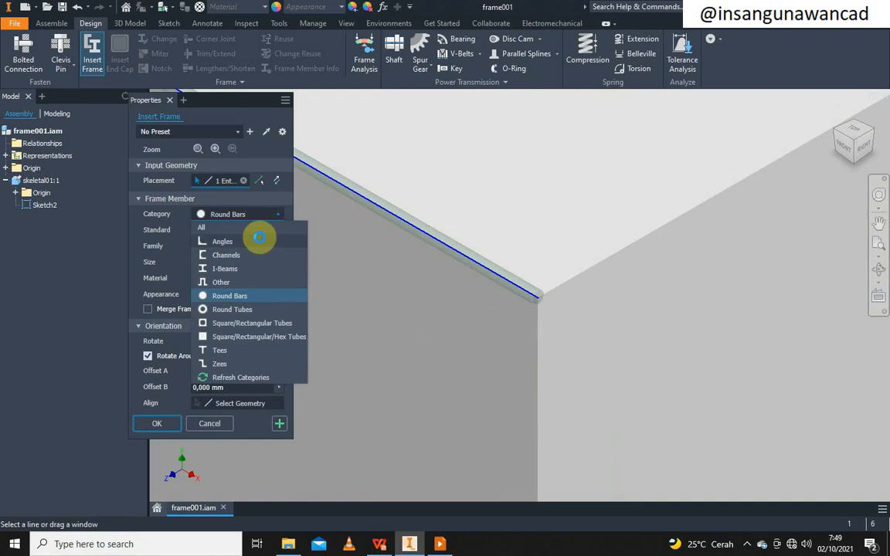
{"action": "left_click", "coordinate": [259, 241]}
{"action": "scroll", "coordinate": [539, 317], "scroll_direction": "down", "scroll_amount": 3}
{"action": "scroll", "coordinate": [565, 294], "scroll_direction": "up", "scroll_amount": 3}
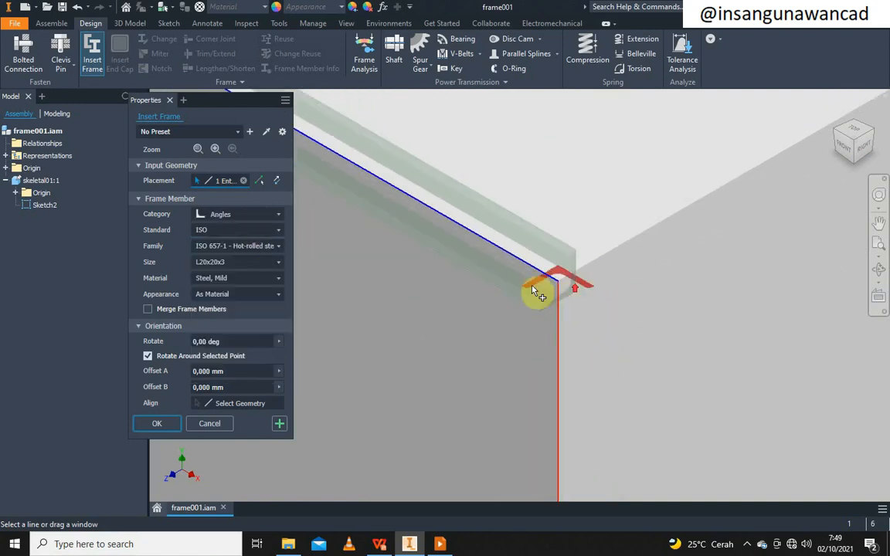
Keep ISO as the section standard for the angle profile
{"action": "left_click", "coordinate": [253, 232]}
{"action": "left_click", "coordinate": [253, 232]}
{"action": "left_click", "coordinate": [254, 233]}
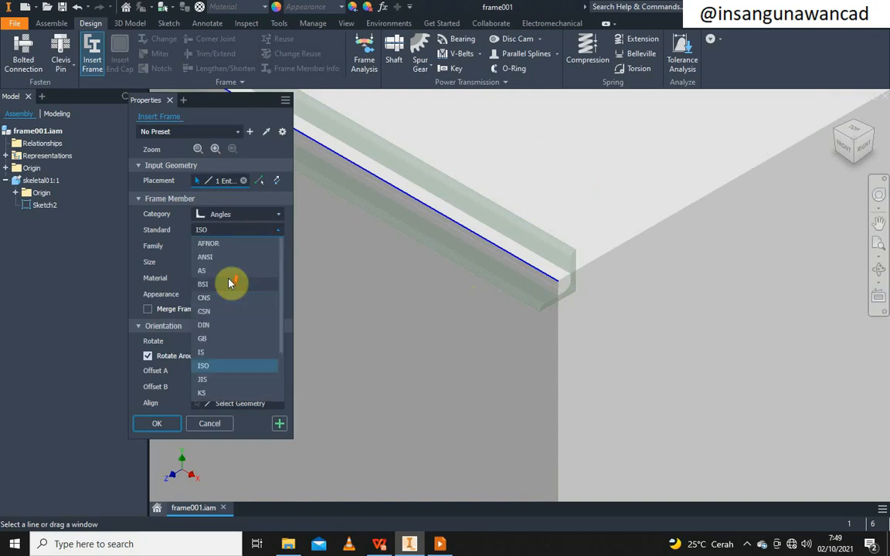
{"action": "scroll", "coordinate": [224, 316], "scroll_direction": "down", "scroll_amount": 1}
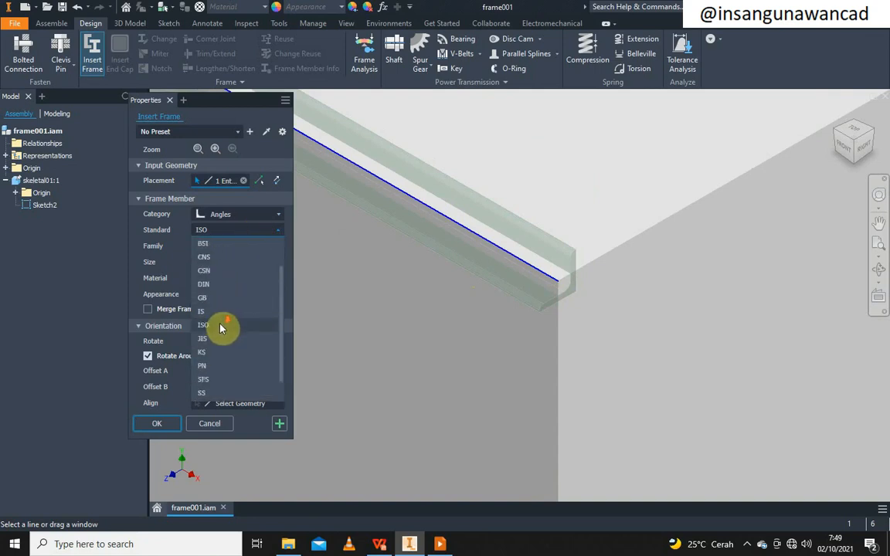
{"action": "scroll", "coordinate": [234, 324], "scroll_direction": "down", "scroll_amount": 1}
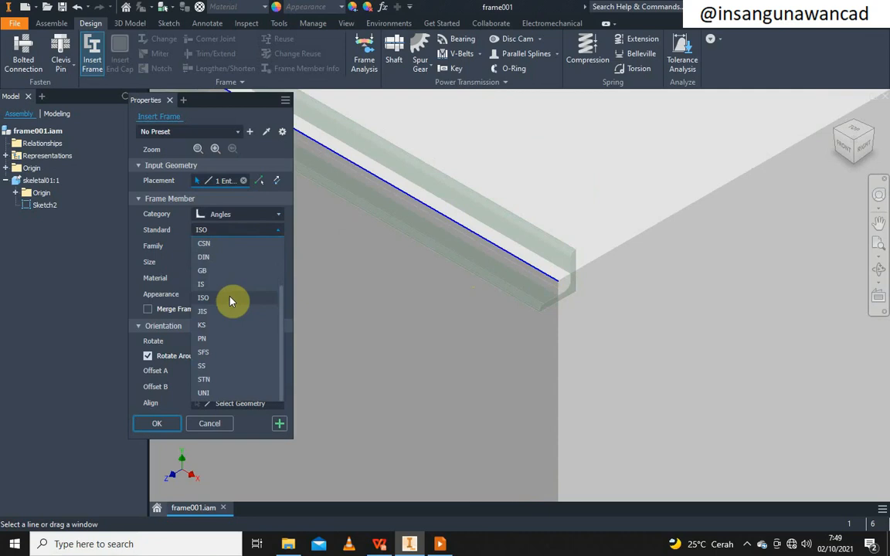
{"action": "left_click", "coordinate": [229, 300]}
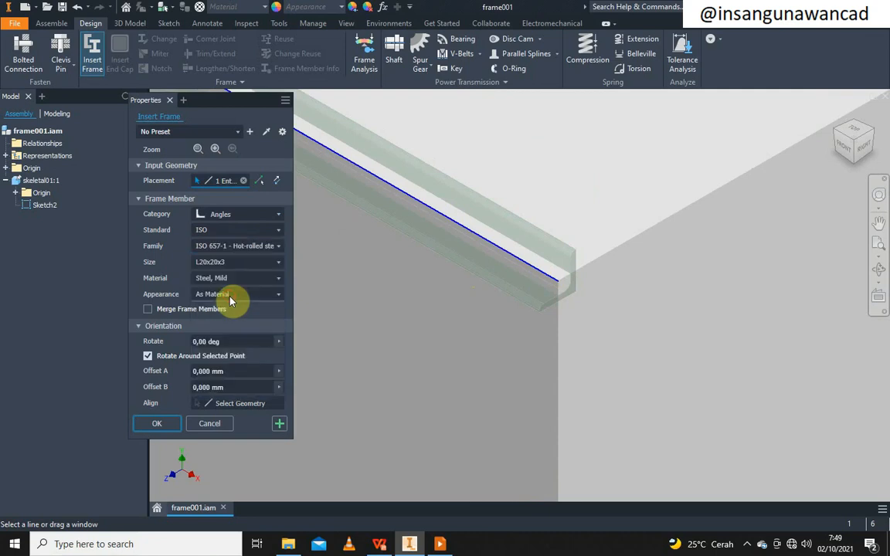
Keep the ISO 657-1 family and change the angle size from L40x40x4 to L40x40x3
{"action": "left_click", "coordinate": [254, 251]}
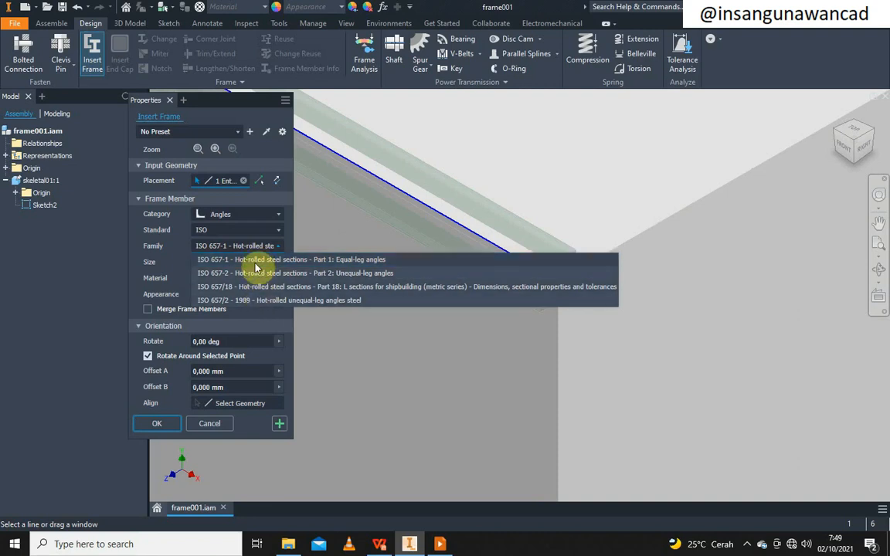
{"action": "left_click", "coordinate": [256, 264]}
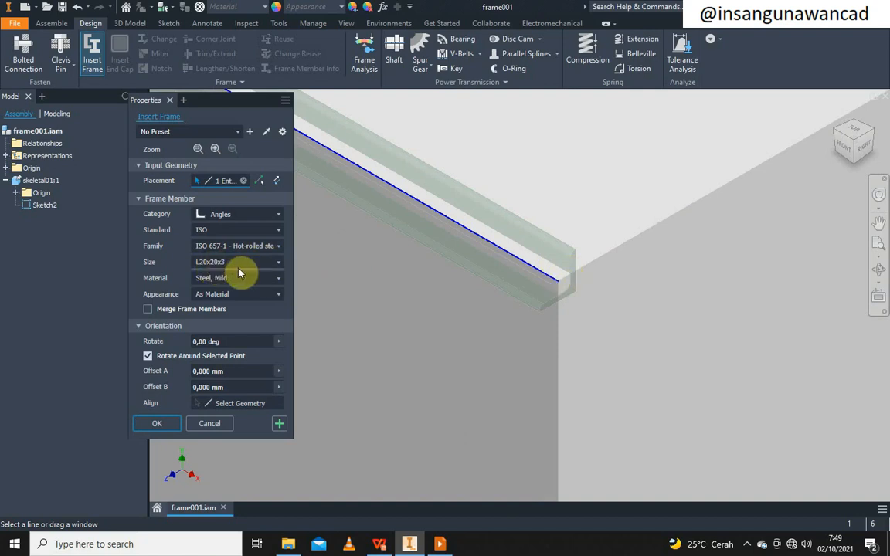
{"action": "scroll", "coordinate": [579, 288], "scroll_direction": "up", "scroll_amount": 2}
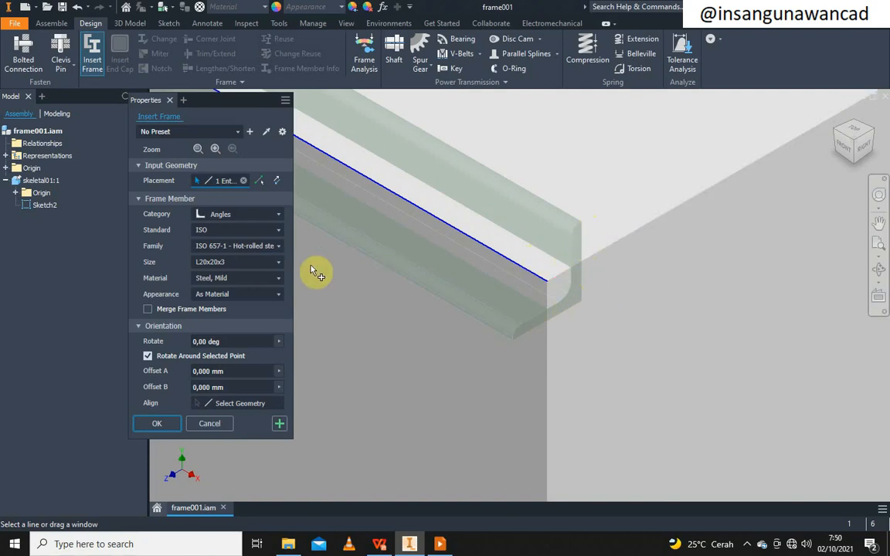
{"action": "left_click", "coordinate": [279, 263]}
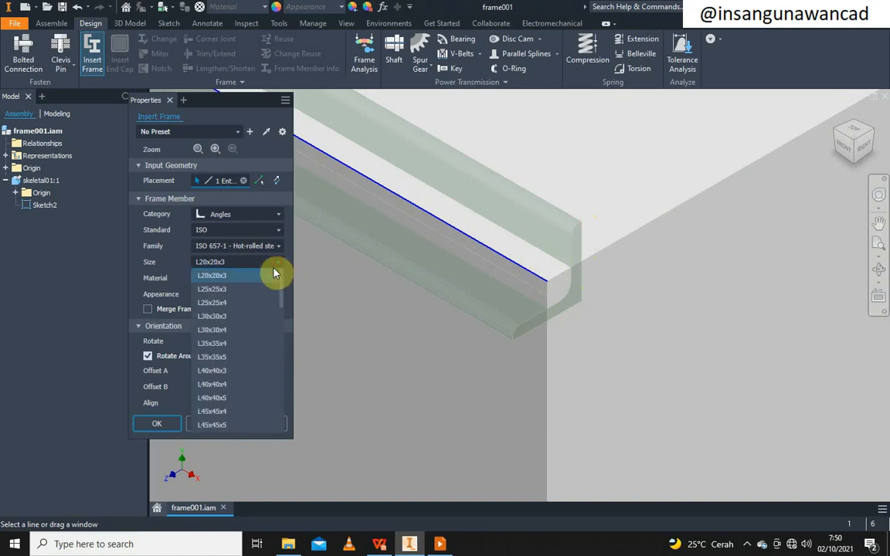
{"action": "left_click", "coordinate": [234, 384]}
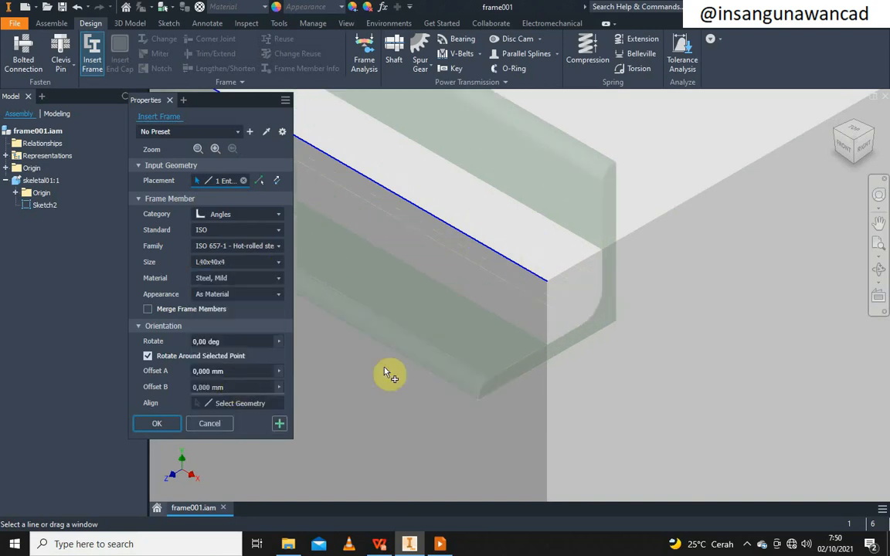
{"action": "left_click", "coordinate": [262, 267]}
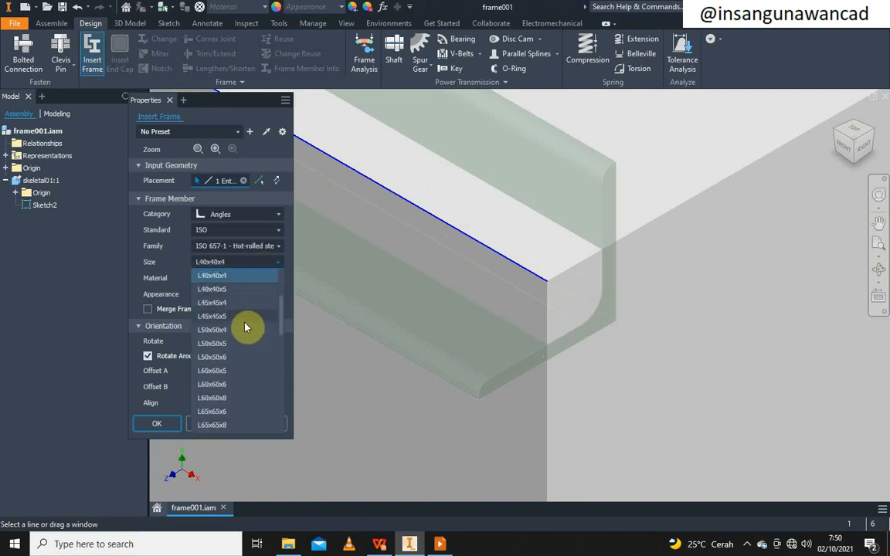
{"action": "scroll", "coordinate": [243, 329], "scroll_direction": "up", "scroll_amount": 2}
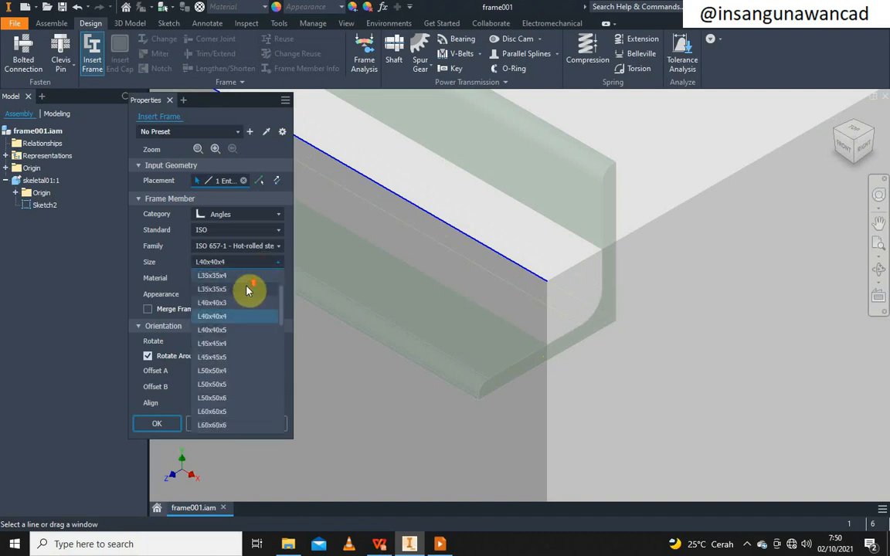
{"action": "left_click", "coordinate": [235, 343]}
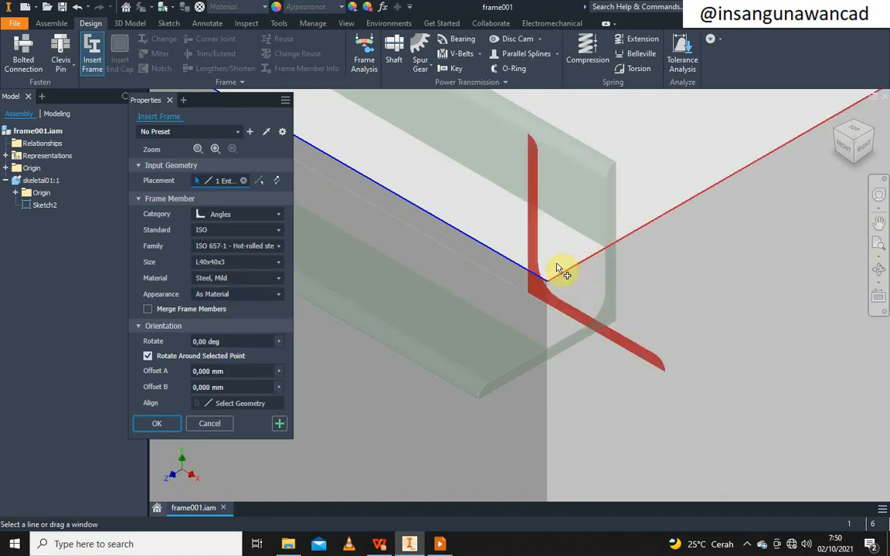
Leave the appearance at the material default and rotate the angle profile to 180 degrees
{"action": "left_click", "coordinate": [264, 296]}
{"action": "left_click", "coordinate": [265, 297]}
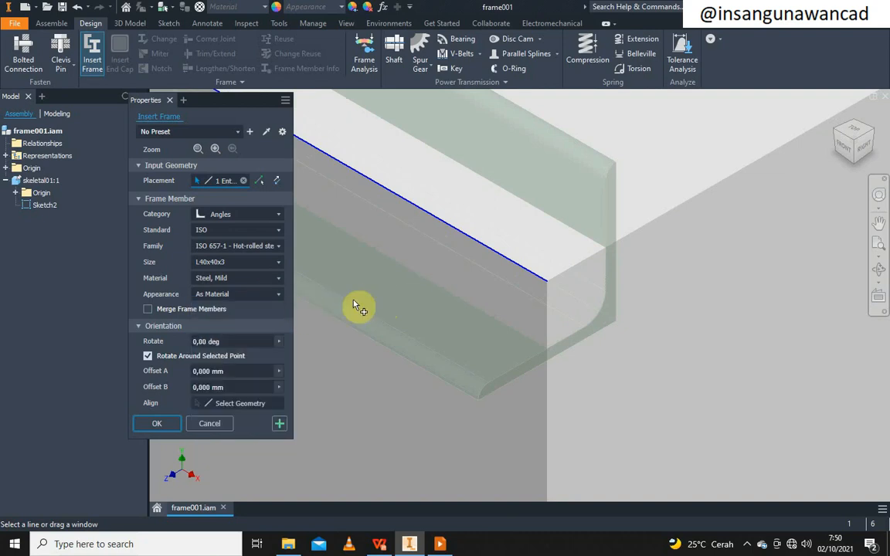
{"action": "scroll", "coordinate": [421, 284], "scroll_direction": "down", "scroll_amount": 5}
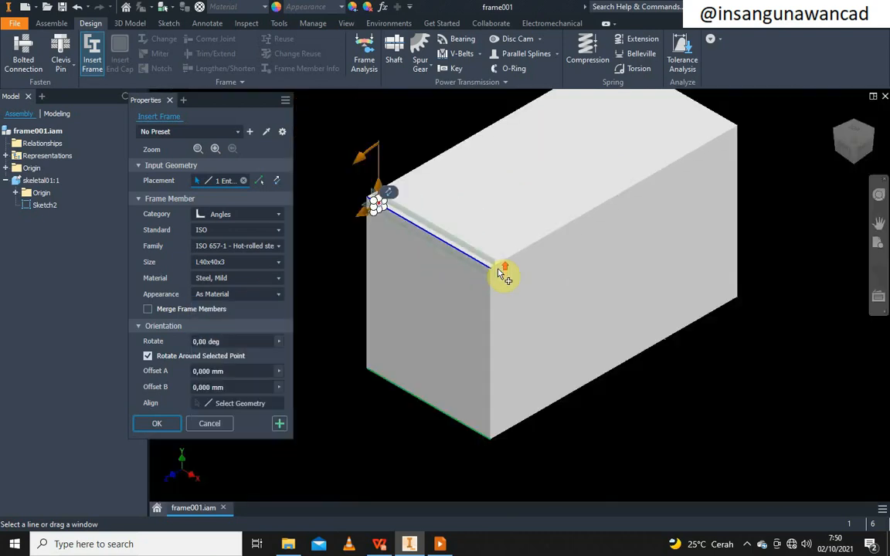
{"action": "scroll", "coordinate": [374, 210], "scroll_direction": "up", "scroll_amount": 3}
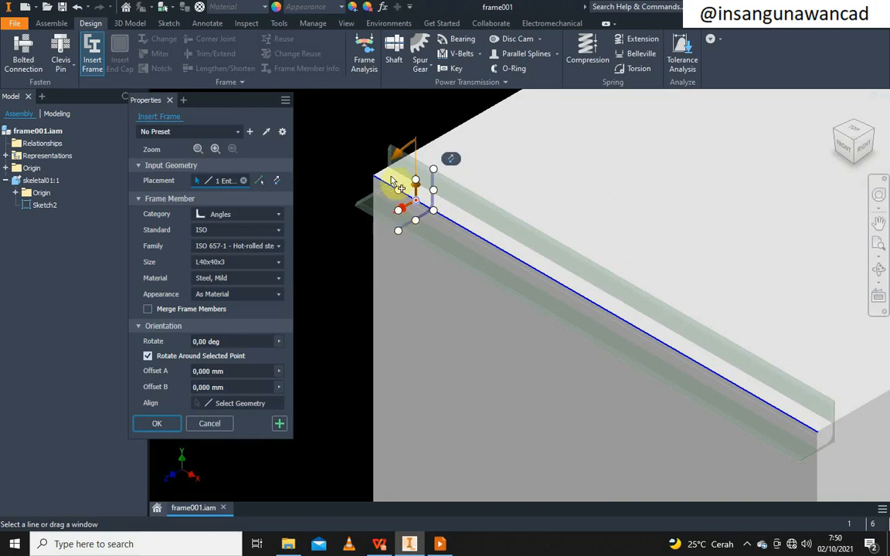
{"action": "left_click_drag", "start_coordinate": [397, 164], "coordinate": [363, 258]}
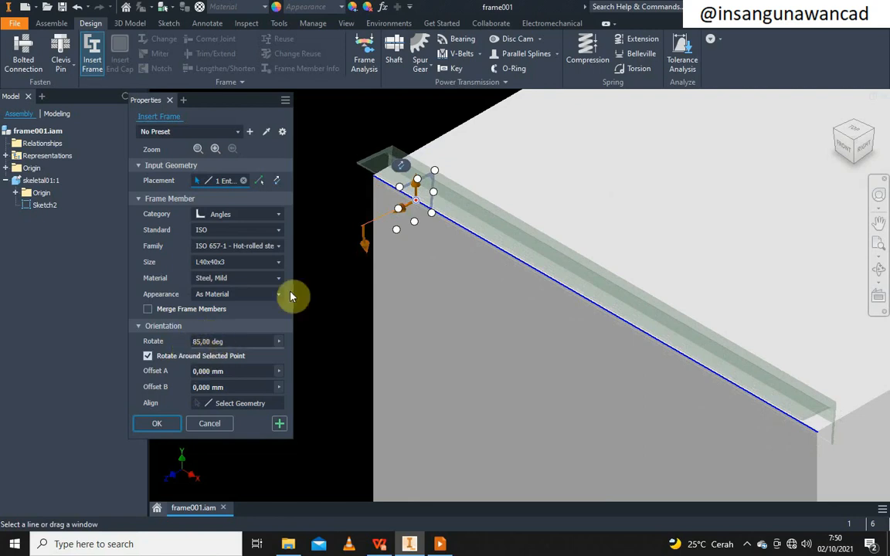
{"action": "left_click_drag", "start_coordinate": [367, 249], "coordinate": [447, 266]}
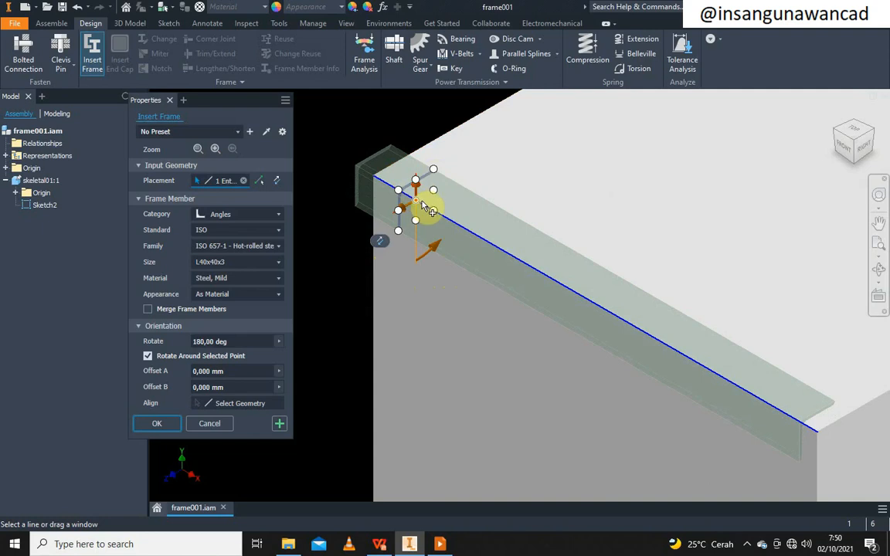
From the Right view, anchor the profile's top-left corner on the box edge, then return Home
{"action": "left_click", "coordinate": [864, 152]}
{"action": "scroll", "coordinate": [343, 200], "scroll_direction": "down", "scroll_amount": 8}
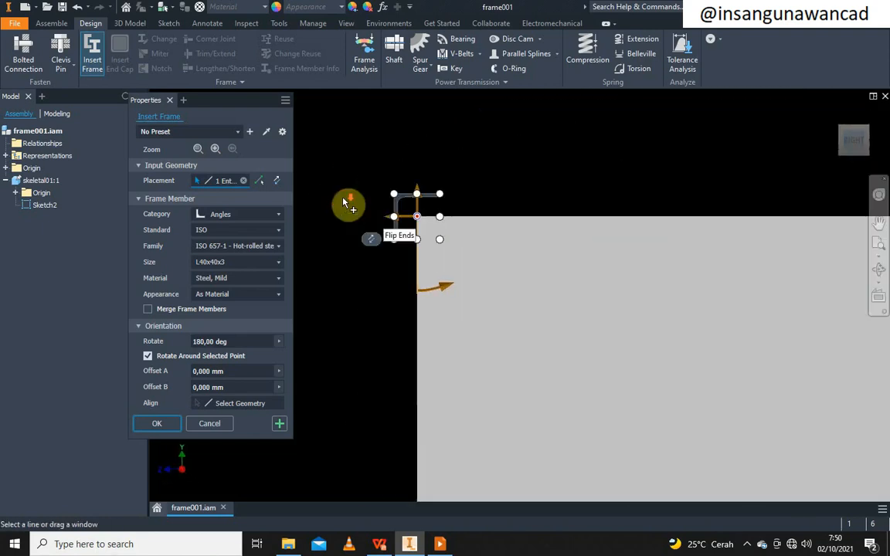
{"action": "middle_click_drag", "start_coordinate": [674, 326], "coordinate": [478, 306]}
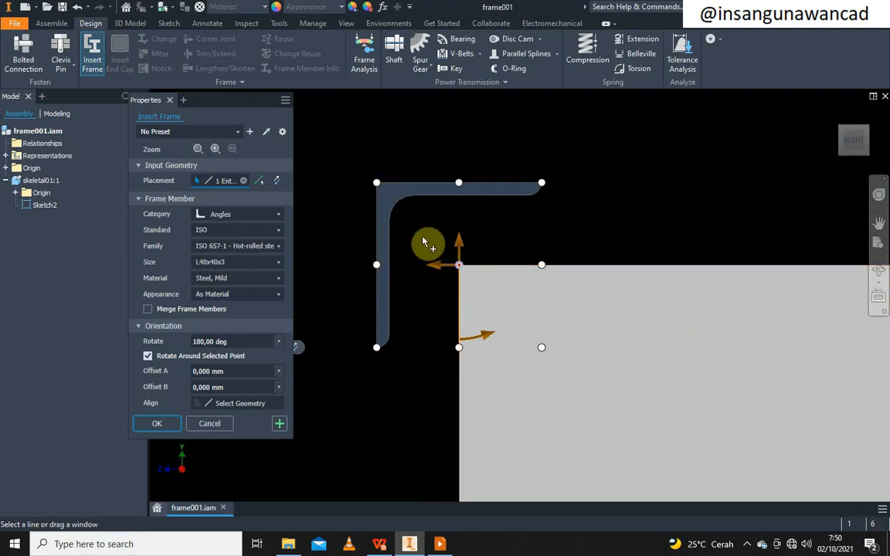
{"action": "left_click", "coordinate": [377, 184]}
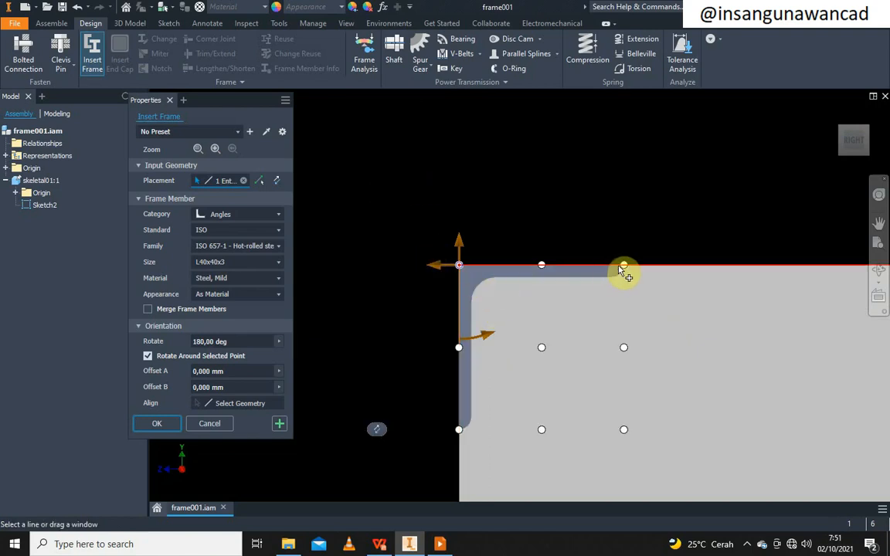
{"action": "left_click", "coordinate": [624, 348]}
{"action": "left_click", "coordinate": [376, 348]}
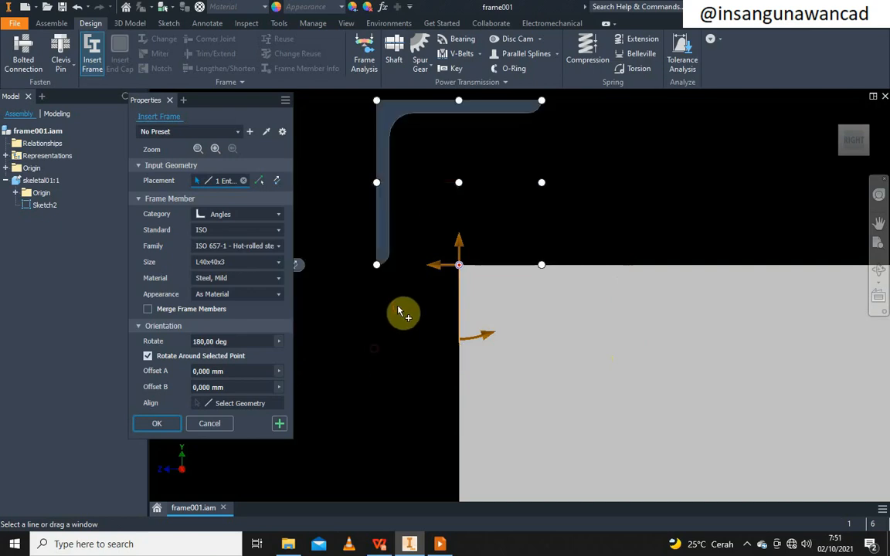
{"action": "left_click", "coordinate": [376, 101]}
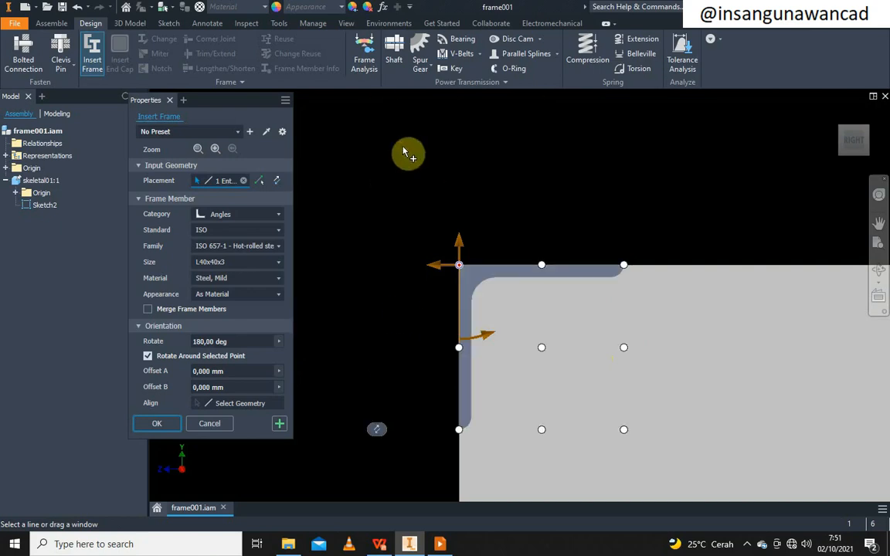
{"action": "left_click", "coordinate": [848, 136]}
{"action": "scroll", "coordinate": [396, 274], "scroll_direction": "up", "scroll_amount": 5}
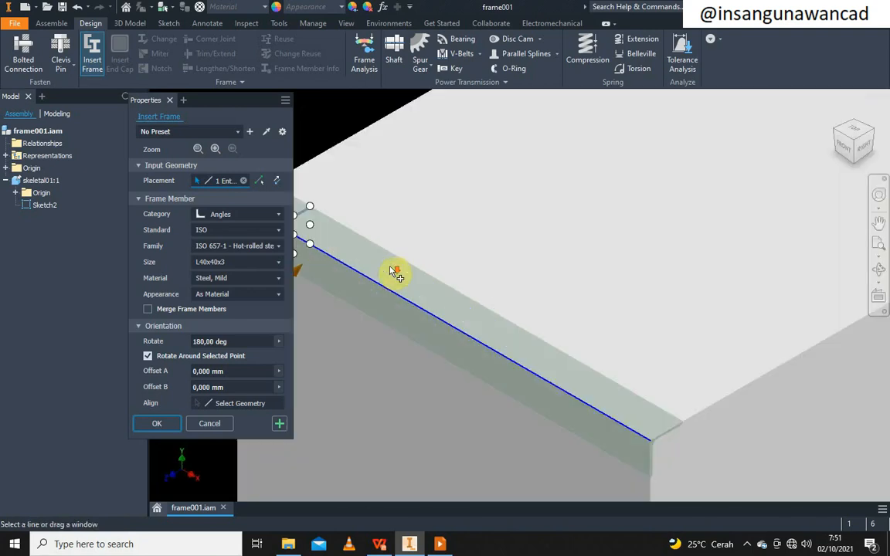
{"action": "middle_click_drag", "start_coordinate": [411, 270], "coordinate": [445, 273]}
{"action": "scroll", "coordinate": [445, 272], "scroll_direction": "down", "scroll_amount": 3}
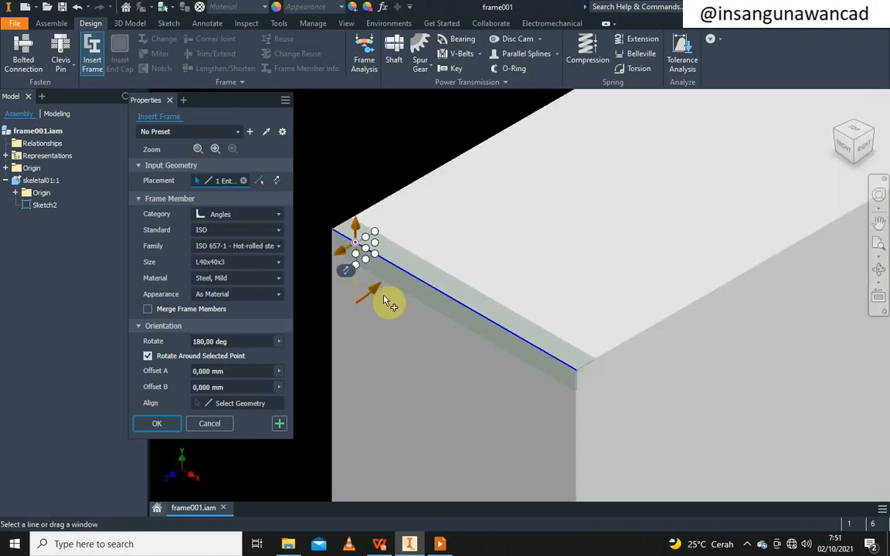
Accept the frame file names and keep the member display name 'ISO 657-1 L40x40x3 - 500'
{"action": "left_click", "coordinate": [164, 429]}
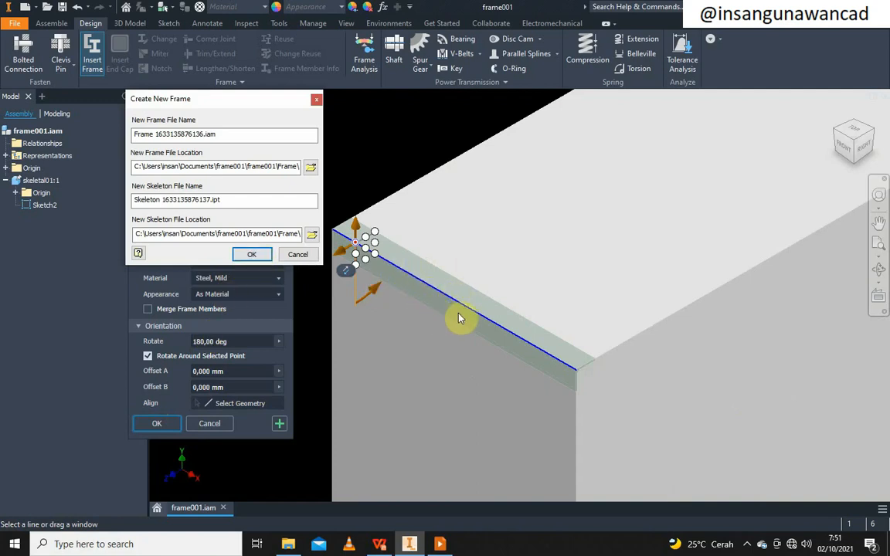
{"action": "left_click", "coordinate": [252, 254]}
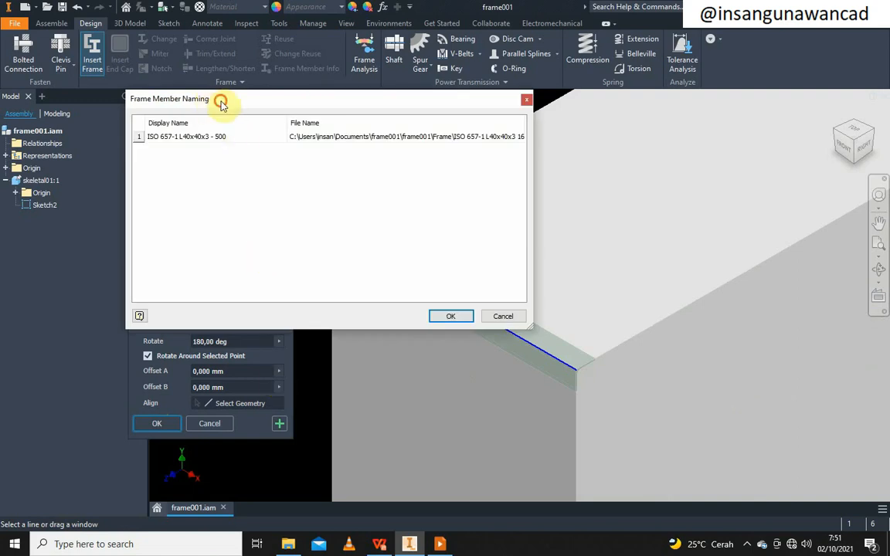
{"action": "left_click_drag", "start_coordinate": [221, 104], "coordinate": [258, 119]}
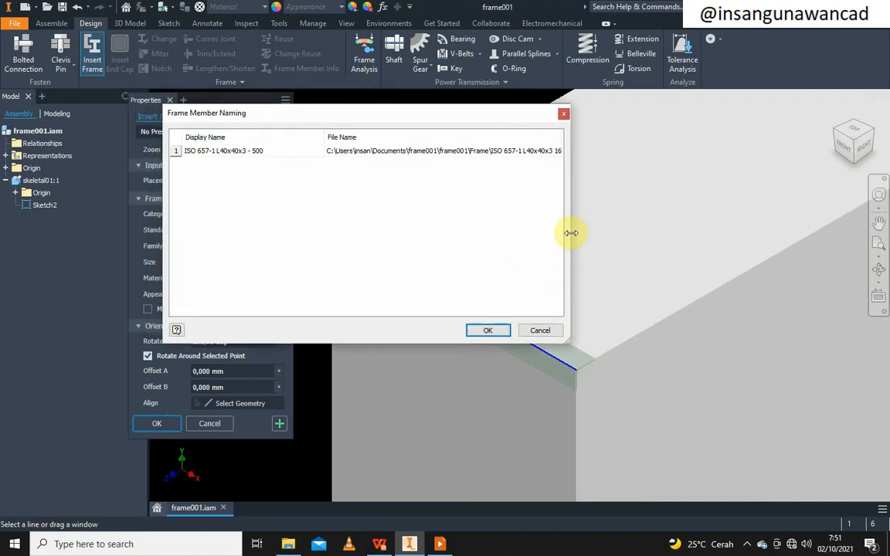
{"action": "left_click_drag", "start_coordinate": [571, 233], "coordinate": [675, 232]}
{"action": "left_click_drag", "start_coordinate": [564, 138], "coordinate": [620, 150]}
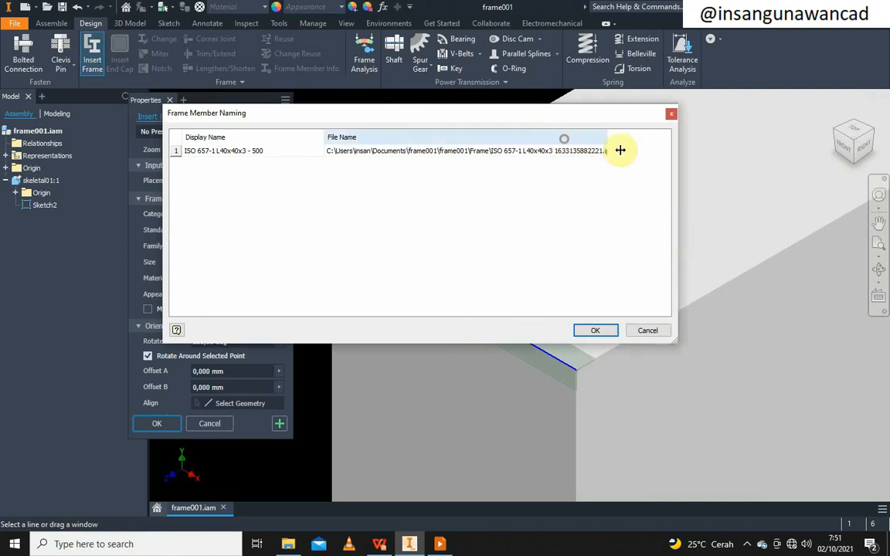
{"action": "double_click", "coordinate": [587, 150]}
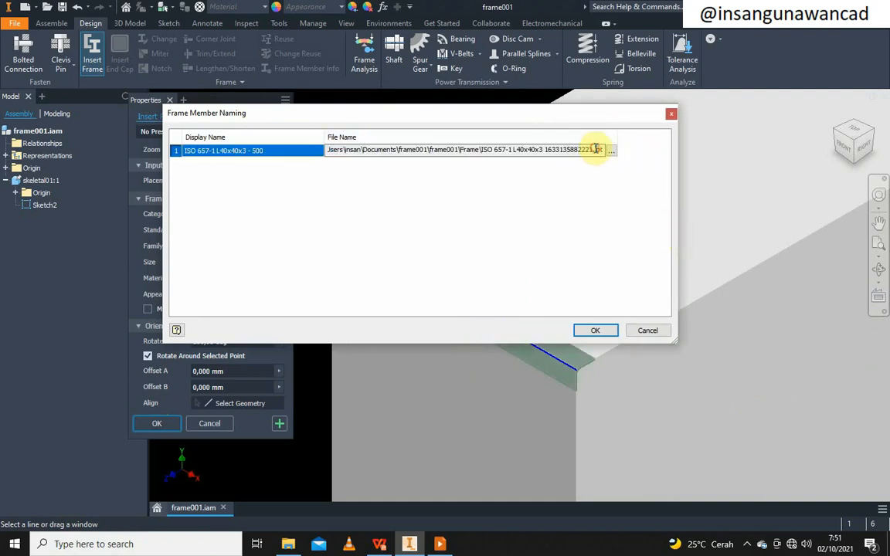
{"action": "double_click", "coordinate": [289, 149]}
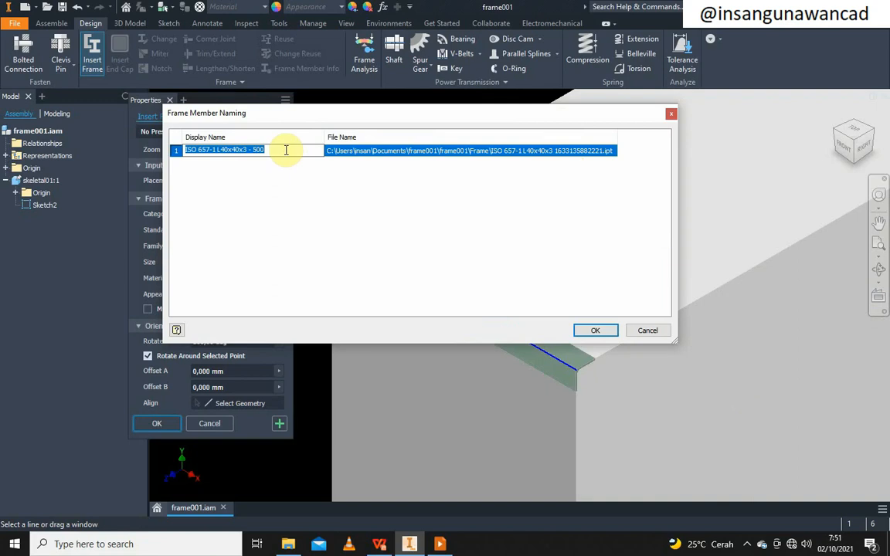
{"action": "left_click", "coordinate": [286, 150]}
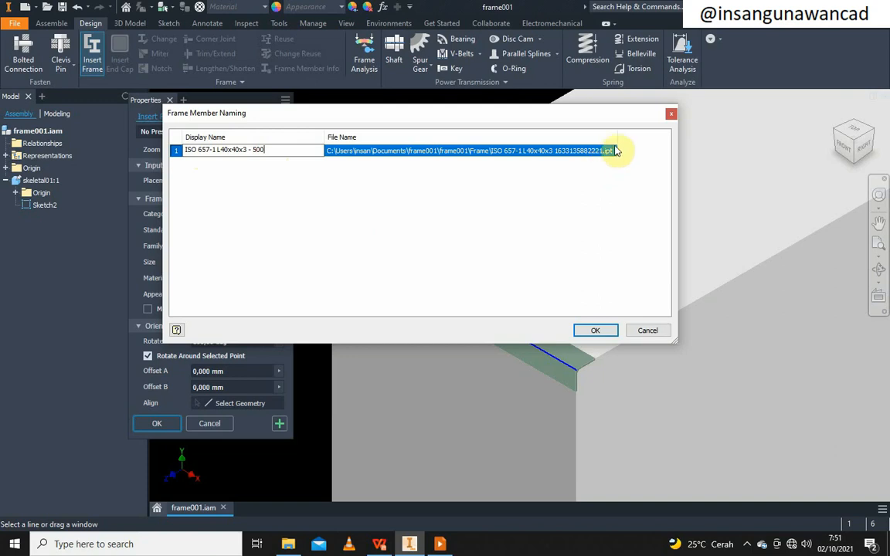
{"action": "left_click", "coordinate": [595, 330]}
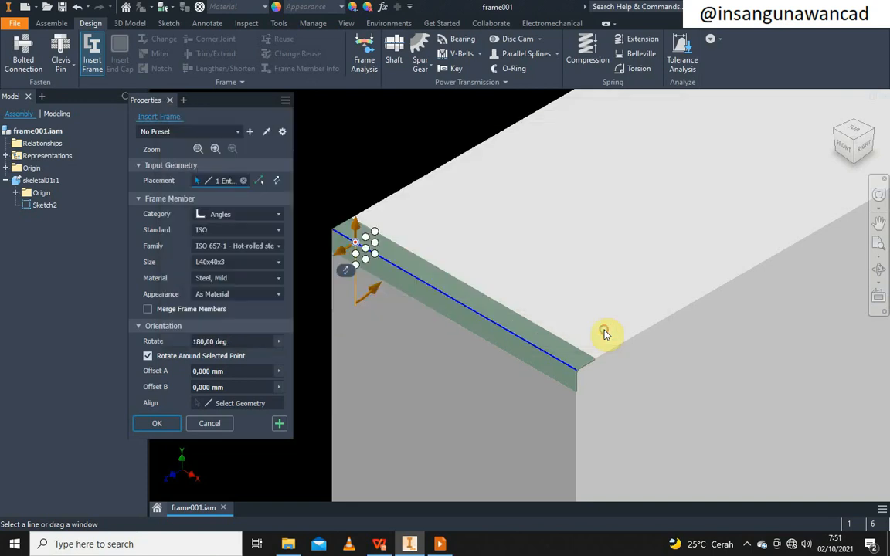
{"action": "scroll", "coordinate": [393, 284], "scroll_direction": "down", "scroll_amount": 5}
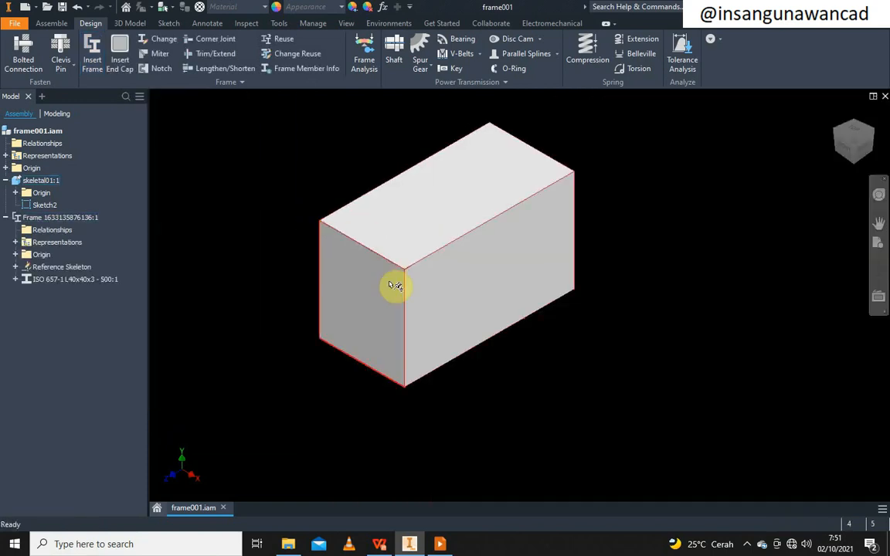
{"action": "scroll", "coordinate": [397, 247], "scroll_direction": "up", "scroll_amount": 10}
{"action": "scroll", "coordinate": [430, 288], "scroll_direction": "down", "scroll_amount": 3}
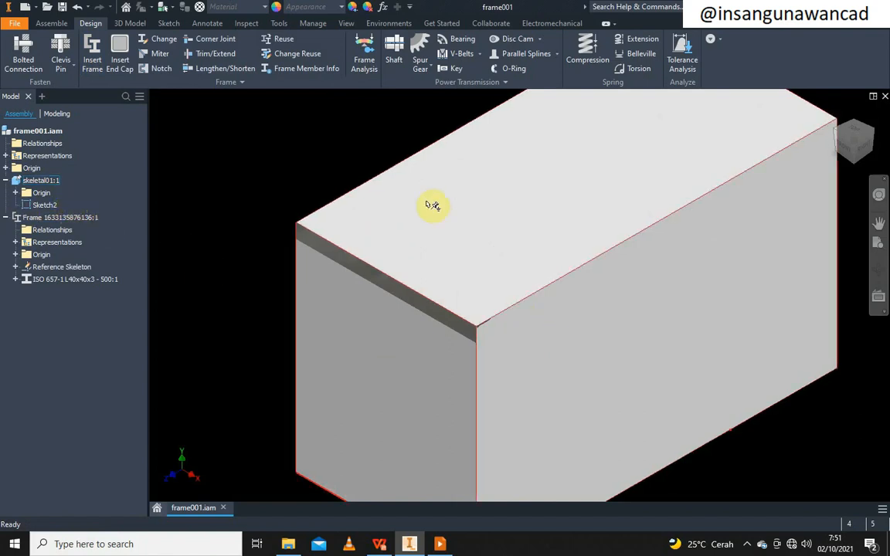
{"action": "right_click", "coordinate": [58, 183]}
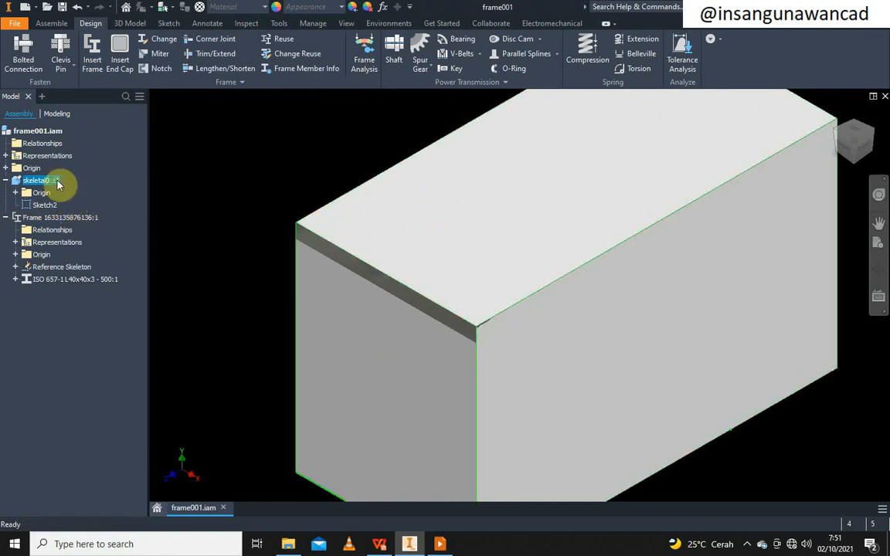
{"action": "left_click", "coordinate": [125, 359]}
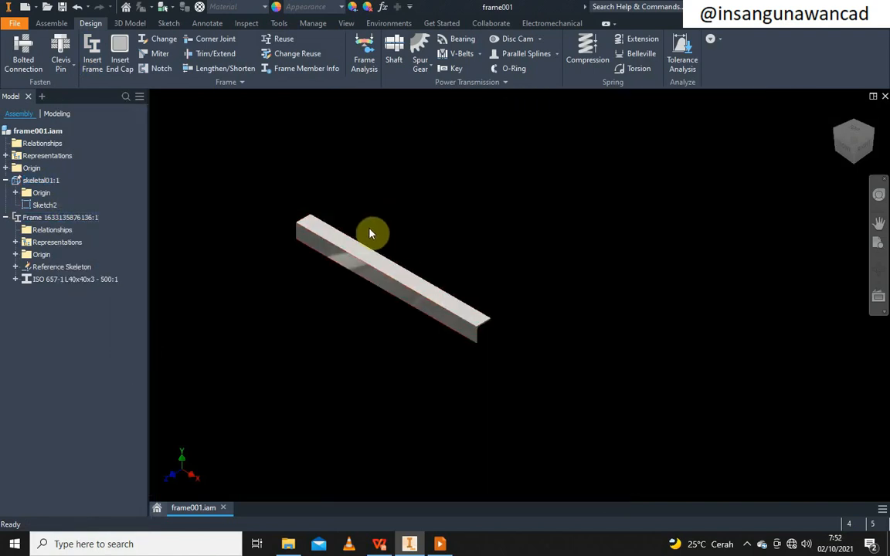
{"action": "right_click", "coordinate": [40, 184]}
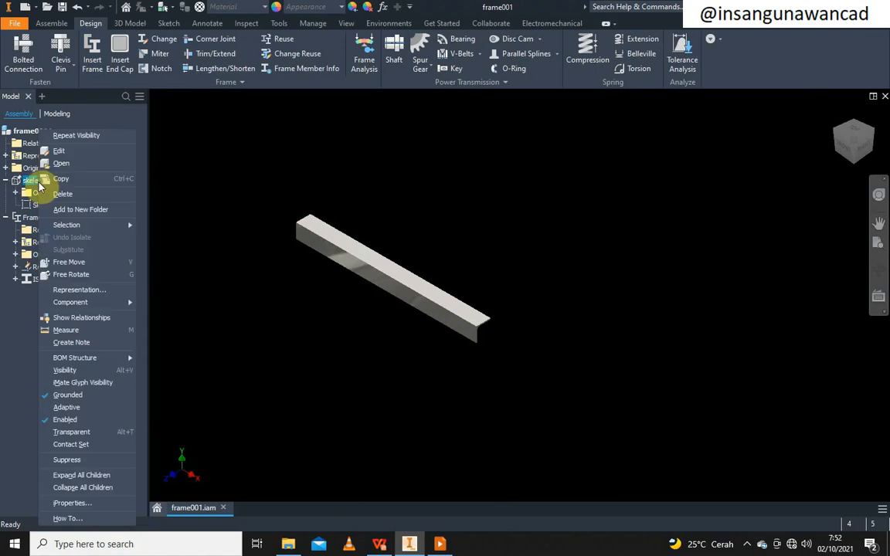
{"action": "left_click", "coordinate": [86, 372]}
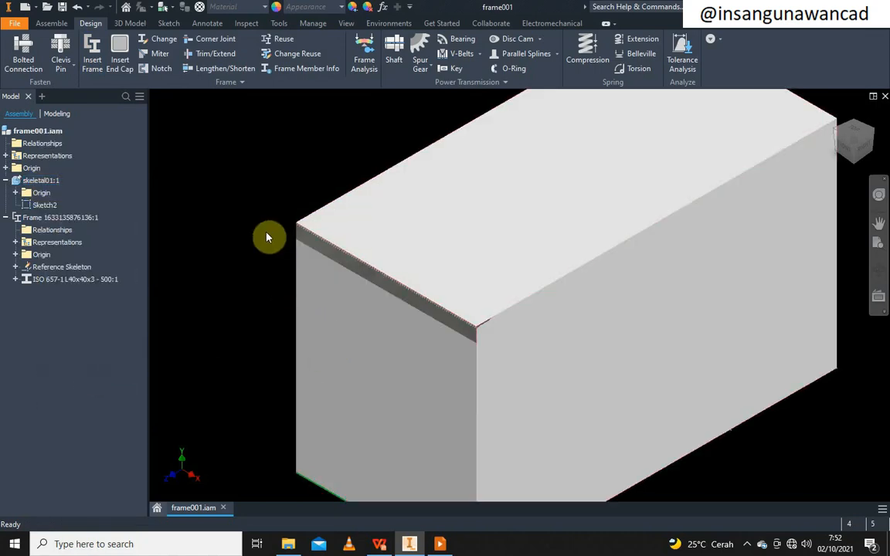
{"action": "scroll", "coordinate": [267, 237], "scroll_direction": "down", "scroll_amount": 4}
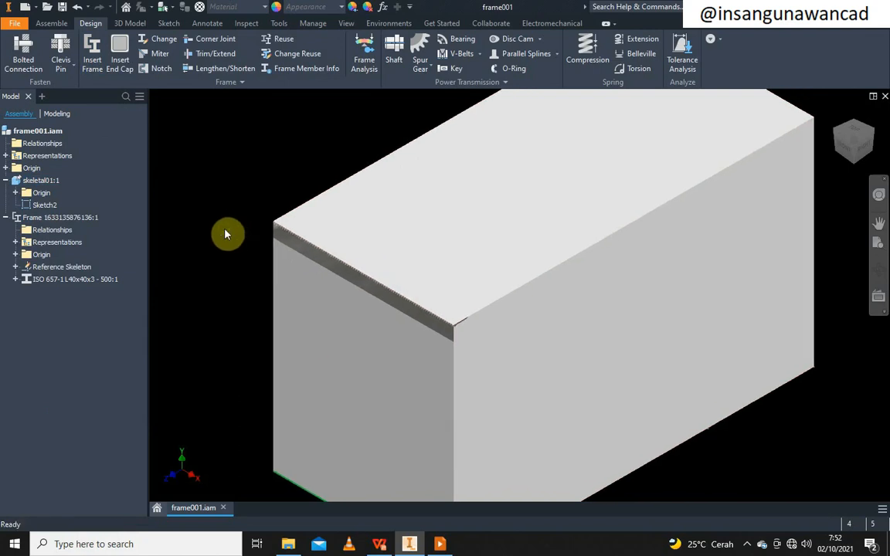
{"action": "scroll", "coordinate": [418, 267], "scroll_direction": "up", "scroll_amount": 3}
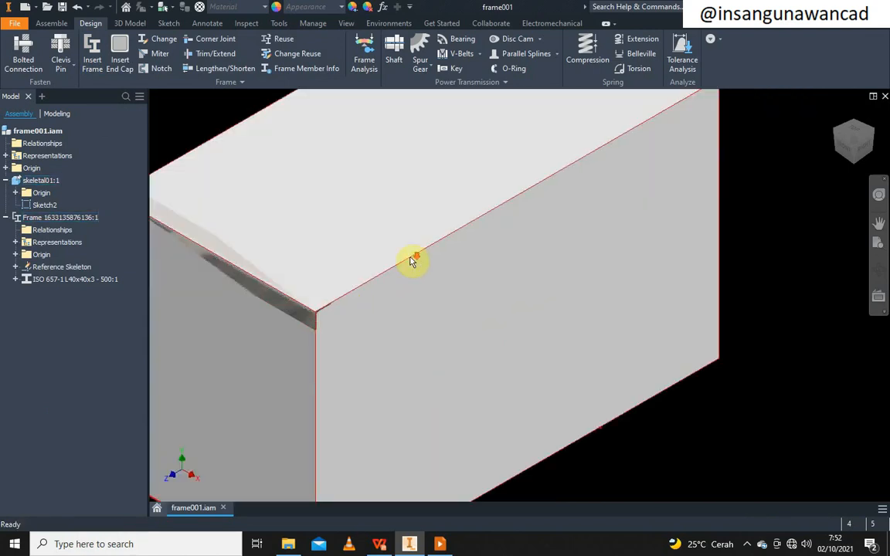
{"action": "middle_click_drag", "start_coordinate": [418, 262], "coordinate": [484, 312]}
{"action": "scroll", "coordinate": [745, 178], "scroll_direction": "down", "scroll_amount": 2}
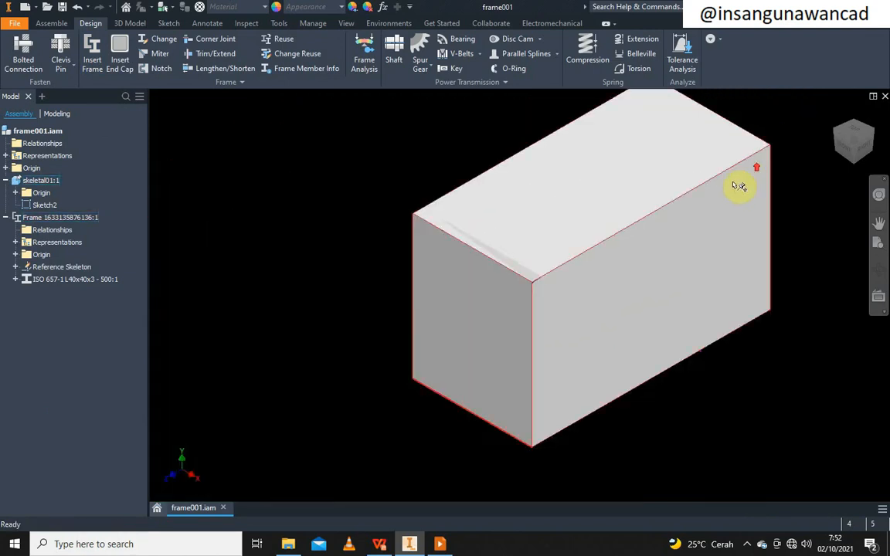
{"action": "scroll", "coordinate": [599, 255], "scroll_direction": "down", "scroll_amount": 3}
{"action": "middle_click_drag", "start_coordinate": [585, 258], "coordinate": [507, 322]}
{"action": "scroll", "coordinate": [504, 320], "scroll_direction": "up", "scroll_amount": 3}
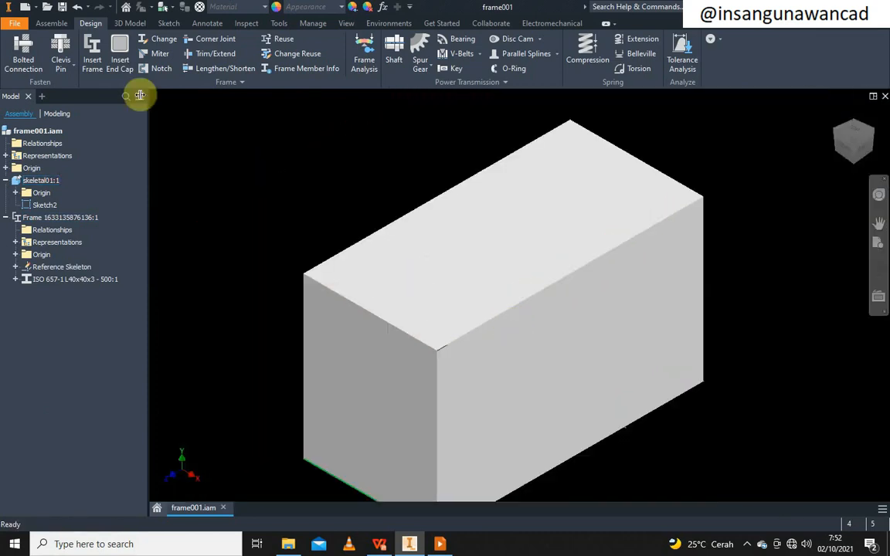
Insert an L40x40x3 angle along the box's front top edge and accept its name
{"action": "left_click", "coordinate": [90, 53]}
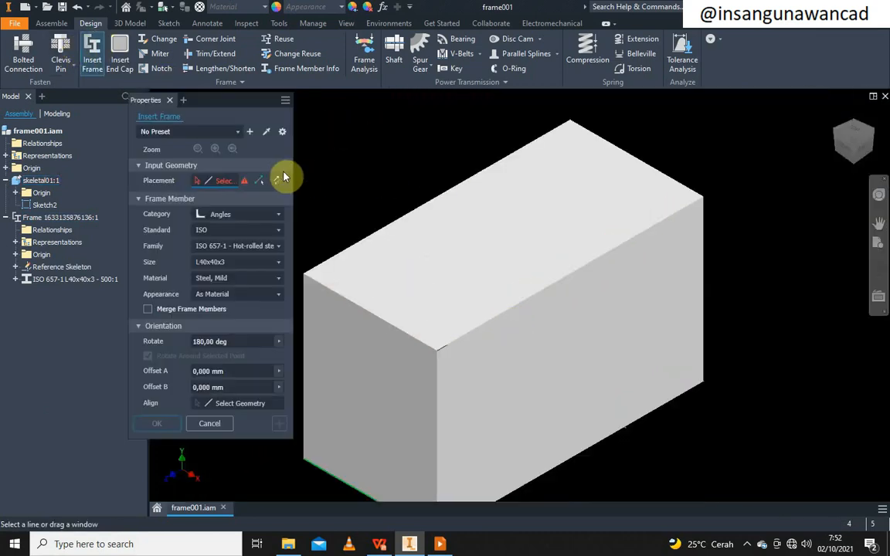
{"action": "left_click", "coordinate": [479, 331]}
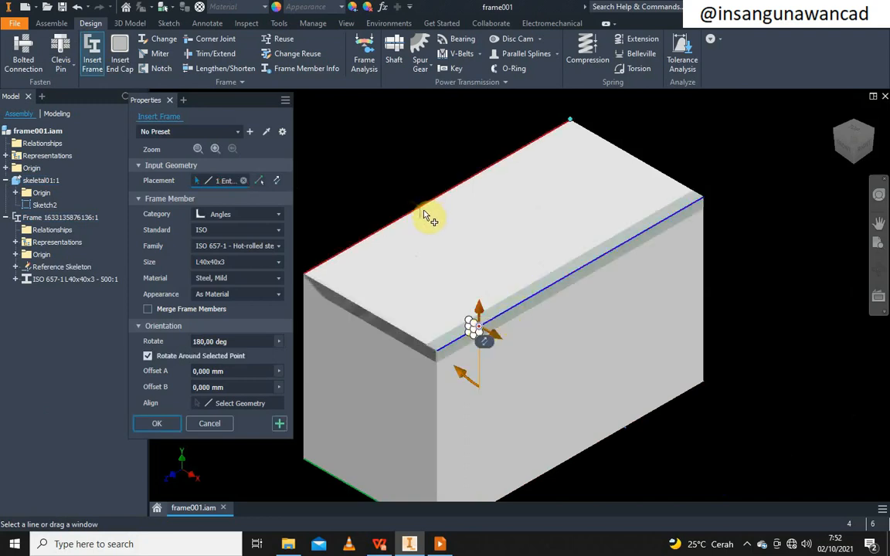
{"action": "scroll", "coordinate": [488, 341], "scroll_direction": "up", "scroll_amount": 3}
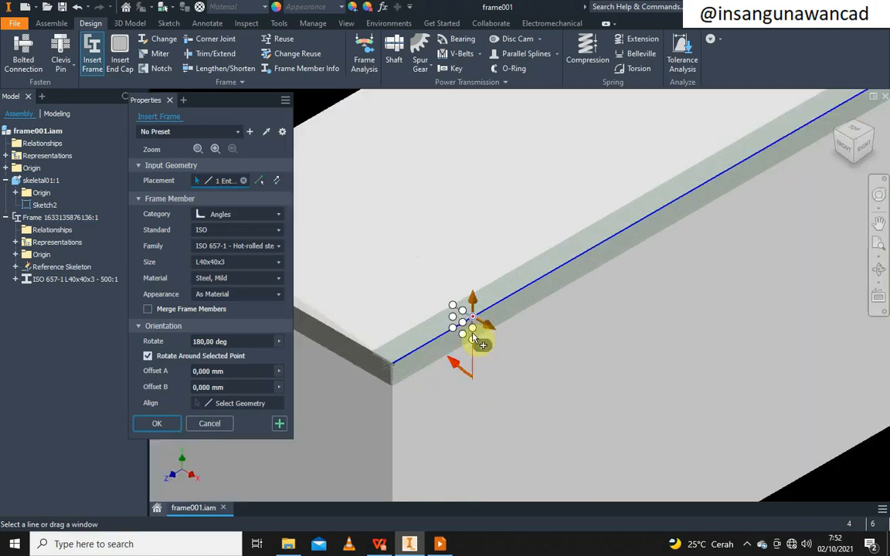
{"action": "left_click", "coordinate": [279, 426]}
{"action": "left_click", "coordinate": [593, 329]}
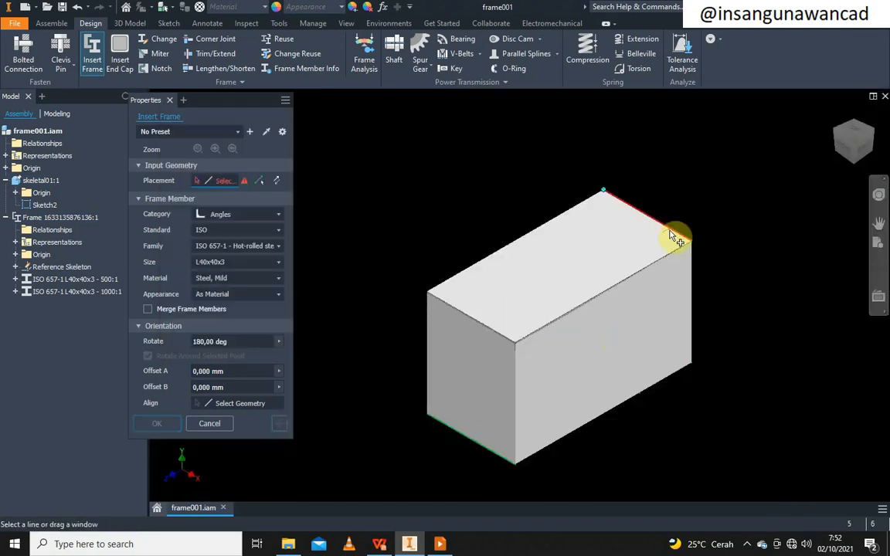
Add a second angle member on another top edge and accept its name
{"action": "scroll", "coordinate": [679, 237], "scroll_direction": "up", "scroll_amount": 5}
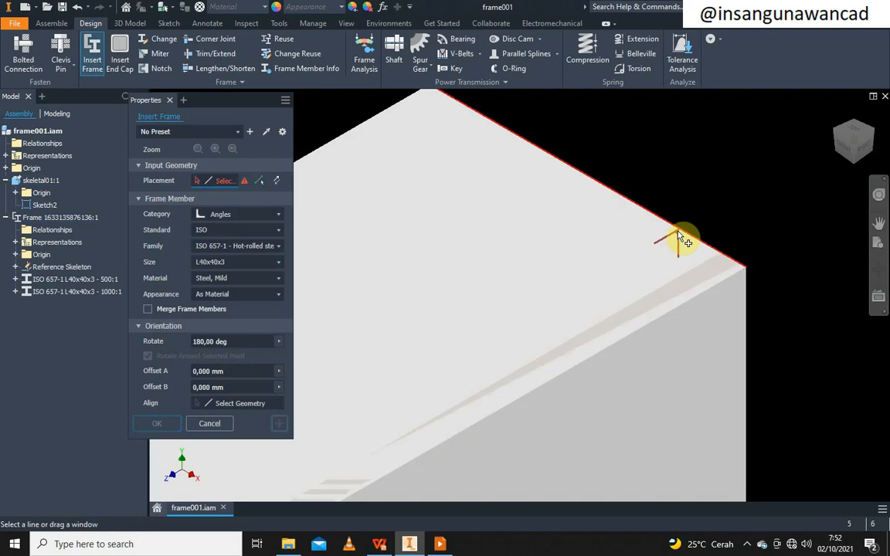
{"action": "left_click", "coordinate": [678, 241]}
{"action": "scroll", "coordinate": [622, 255], "scroll_direction": "down", "scroll_amount": 3}
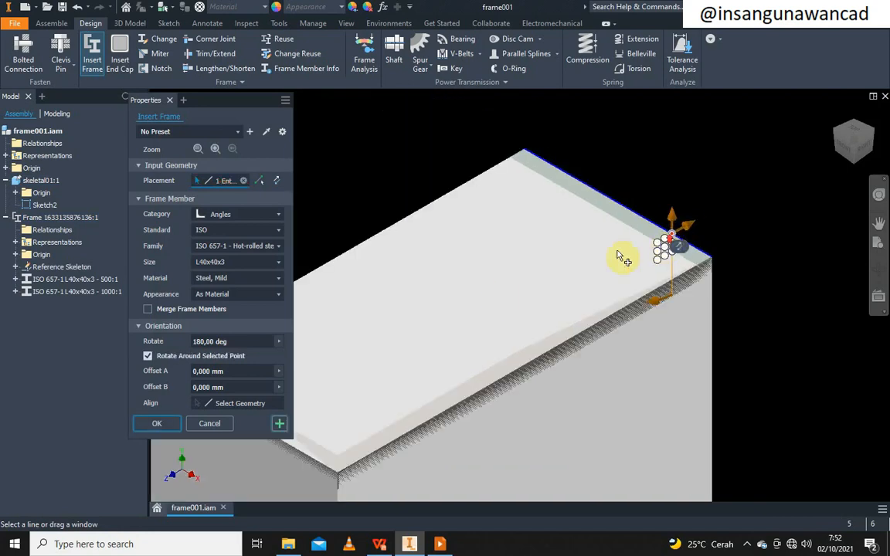
{"action": "left_click", "coordinate": [280, 424]}
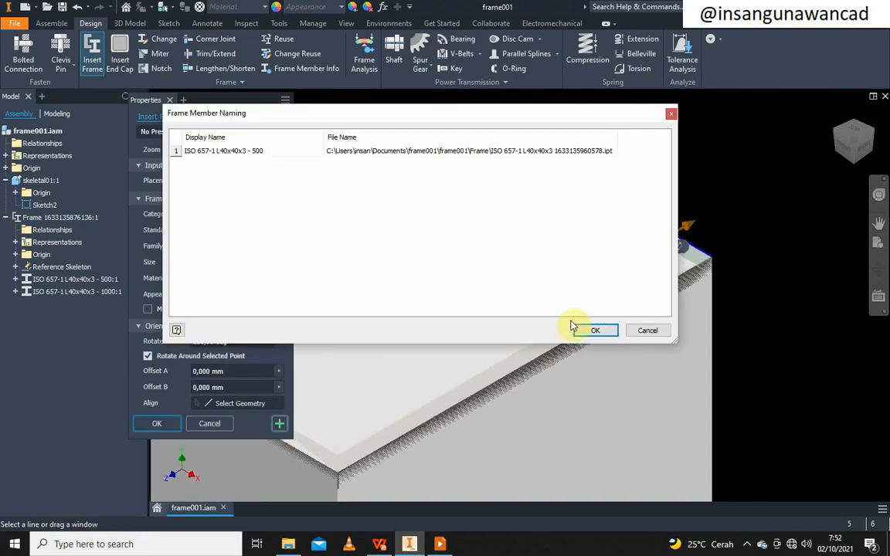
{"action": "left_click", "coordinate": [595, 330]}
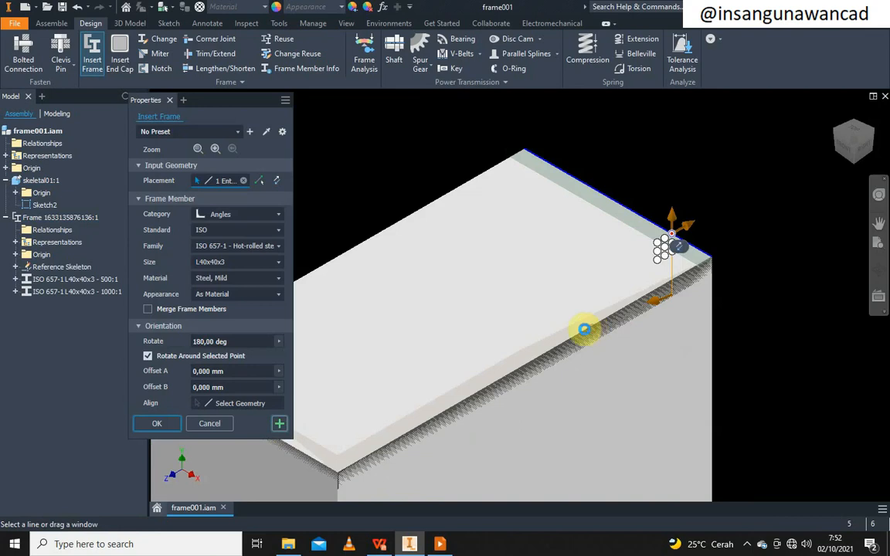
Add the last angle on the remaining top edge, then close Insert Frame
{"action": "left_click", "coordinate": [399, 229]}
{"action": "scroll", "coordinate": [424, 240], "scroll_direction": "up", "scroll_amount": 3}
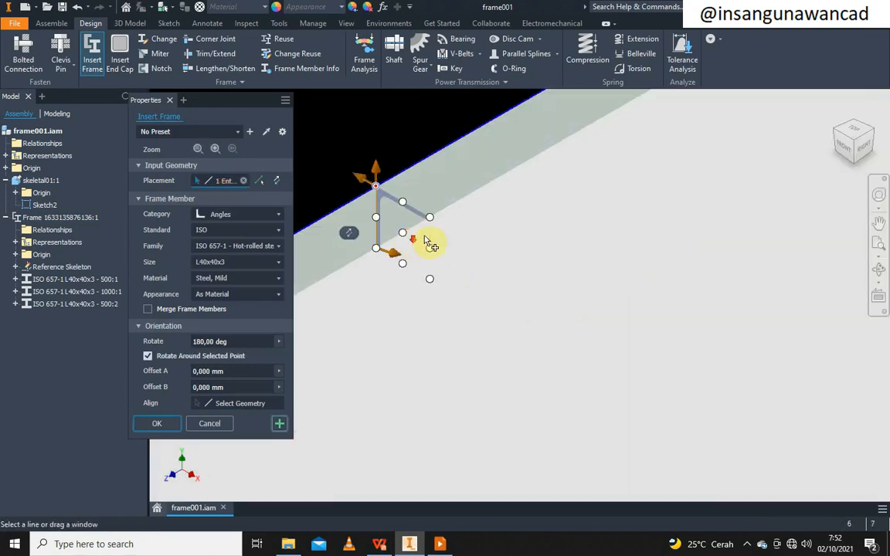
{"action": "scroll", "coordinate": [472, 224], "scroll_direction": "down", "scroll_amount": 4}
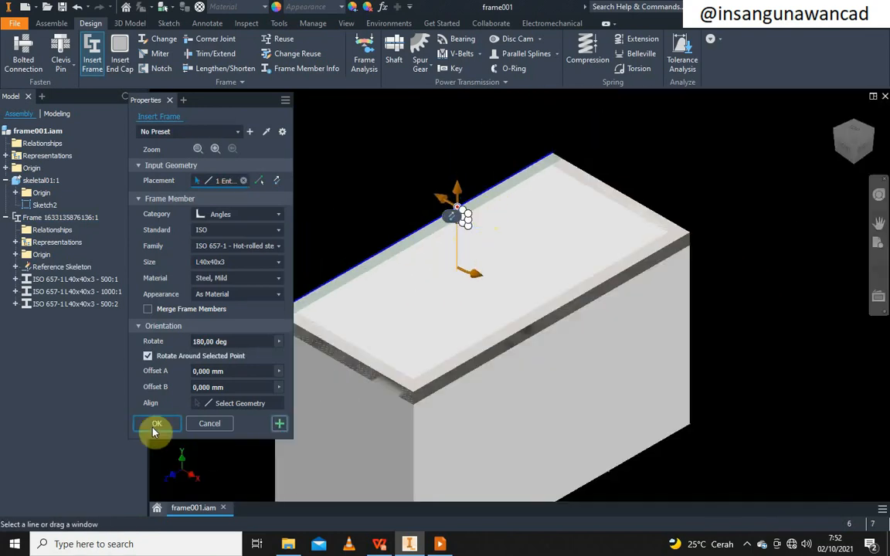
{"action": "left_click", "coordinate": [280, 424]}
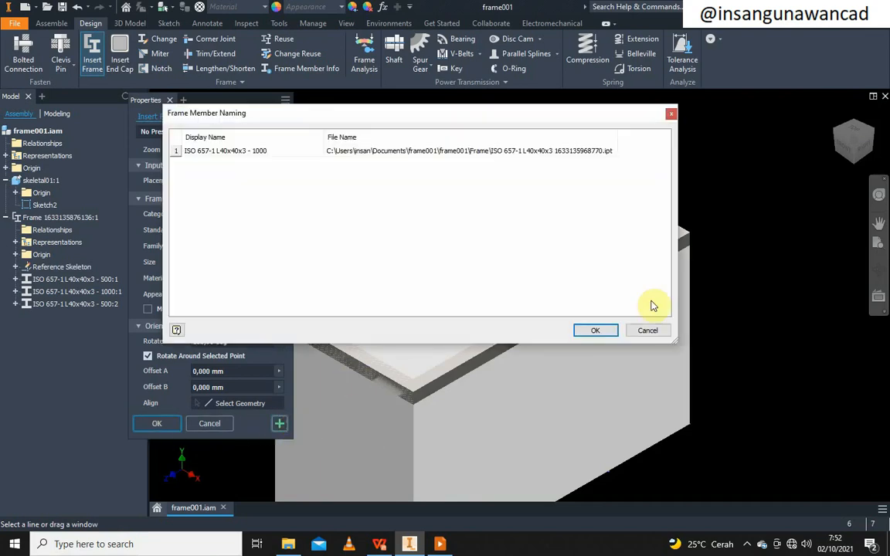
{"action": "left_click", "coordinate": [594, 331]}
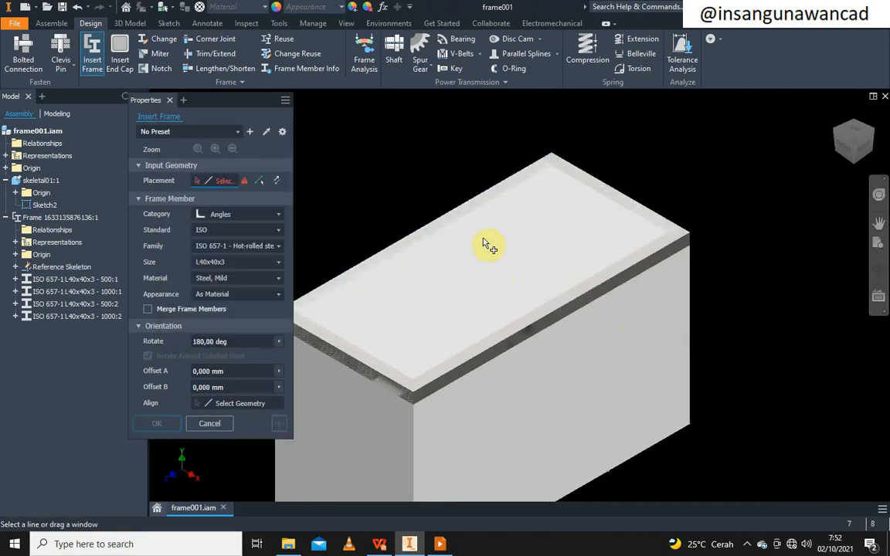
{"action": "scroll", "coordinate": [420, 185], "scroll_direction": "down", "scroll_amount": 5}
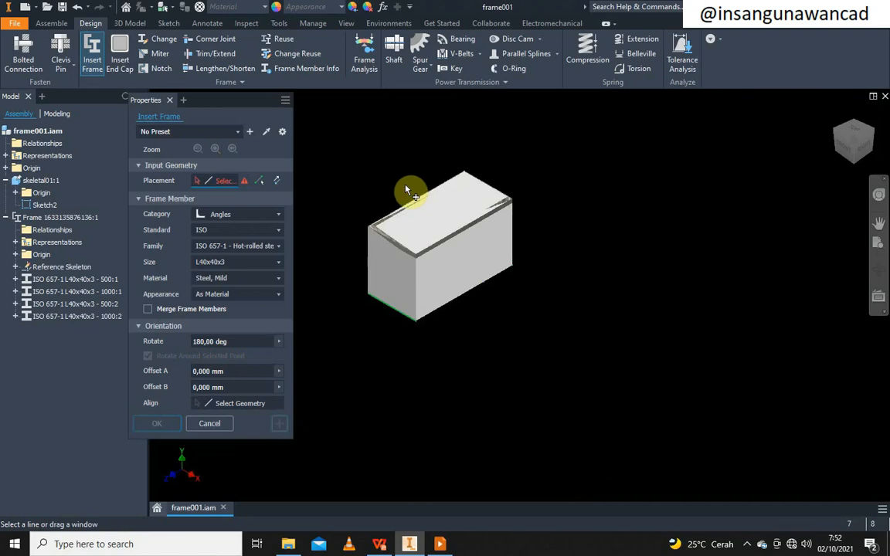
{"action": "left_click", "coordinate": [212, 425]}
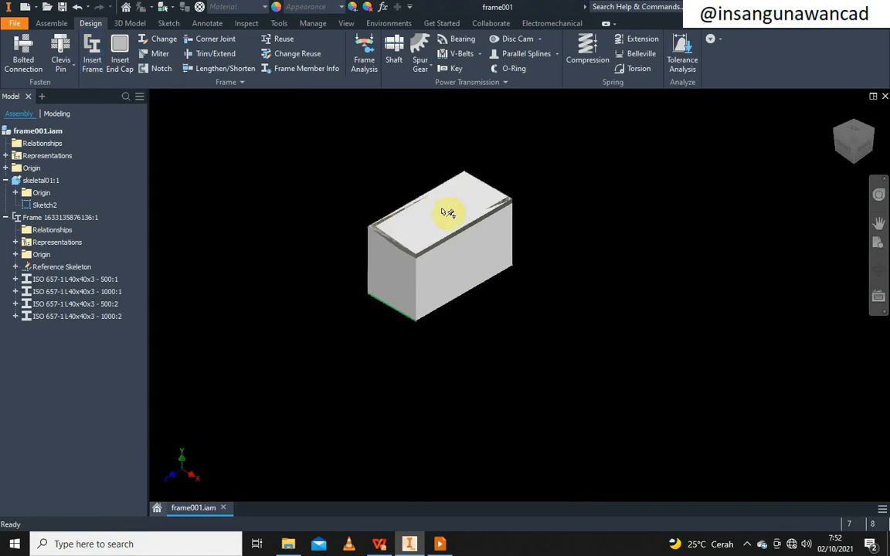
{"action": "scroll", "coordinate": [446, 209], "scroll_direction": "up", "scroll_amount": 5}
{"action": "scroll", "coordinate": [390, 205], "scroll_direction": "down", "scroll_amount": 3}
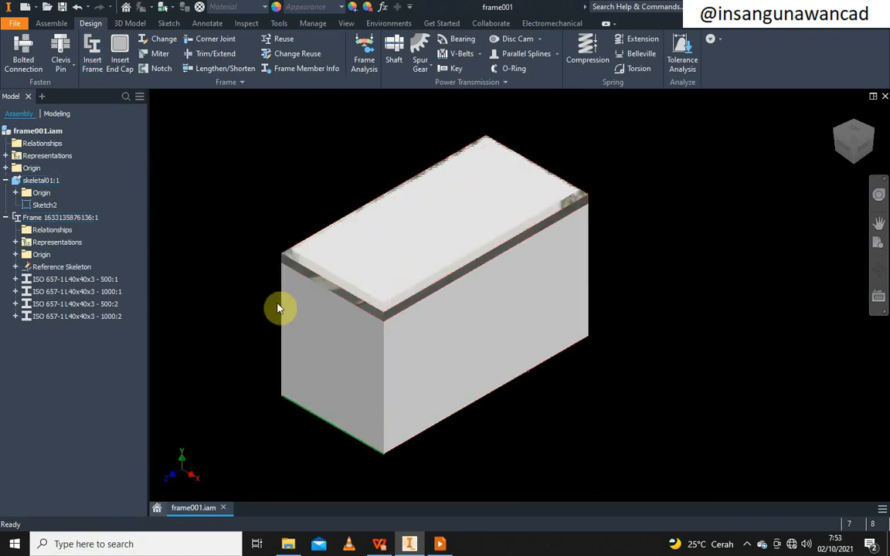
{"action": "scroll", "coordinate": [327, 248], "scroll_direction": "up", "scroll_amount": 2}
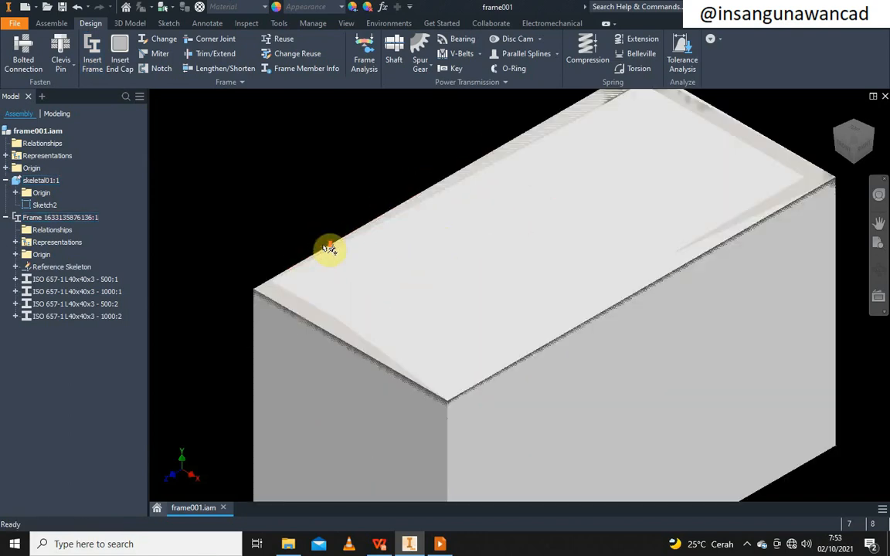
{"action": "scroll", "coordinate": [328, 239], "scroll_direction": "down", "scroll_amount": 4}
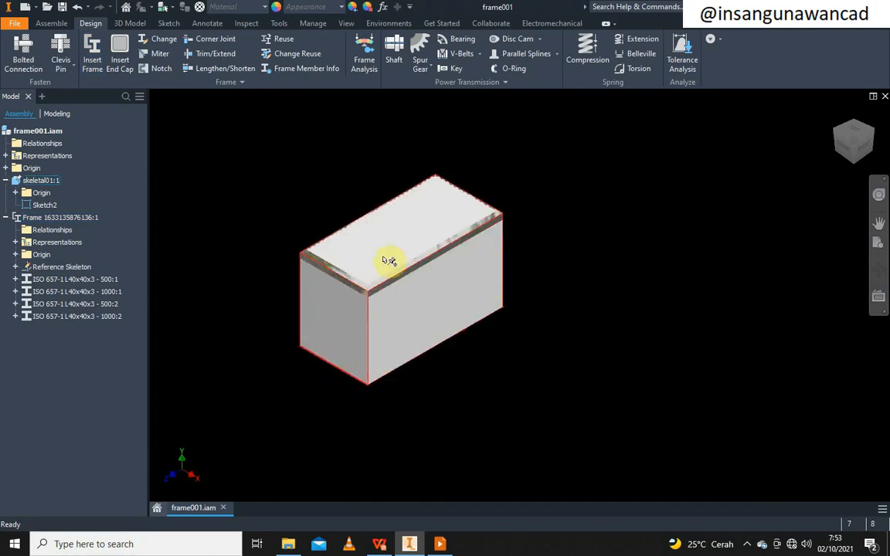
{"action": "scroll", "coordinate": [335, 279], "scroll_direction": "up", "scroll_amount": 3}
Place angles on the left, front, right and rear vertical edges, keeping names 'ISO 657-1 L40x40x3 - 600'
{"action": "left_click", "coordinate": [92, 51]}
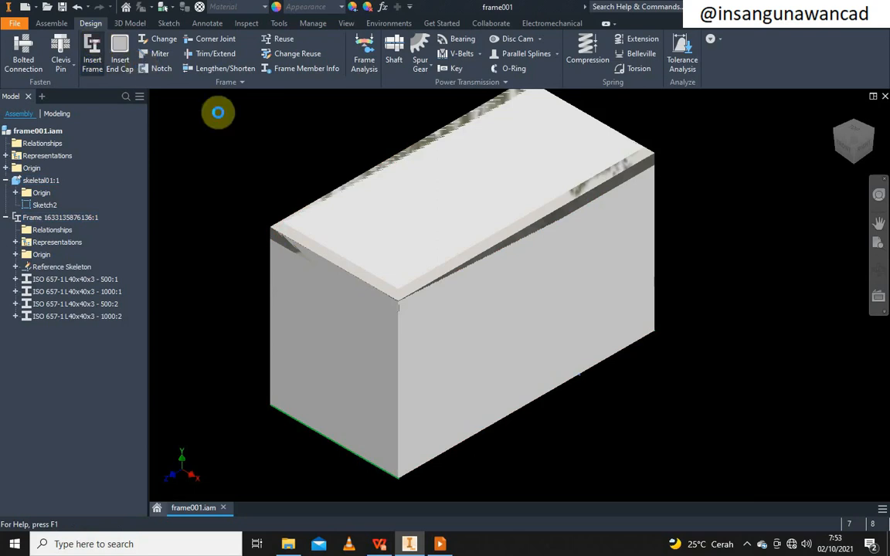
{"action": "middle_click_drag", "start_coordinate": [424, 312], "coordinate": [486, 288]}
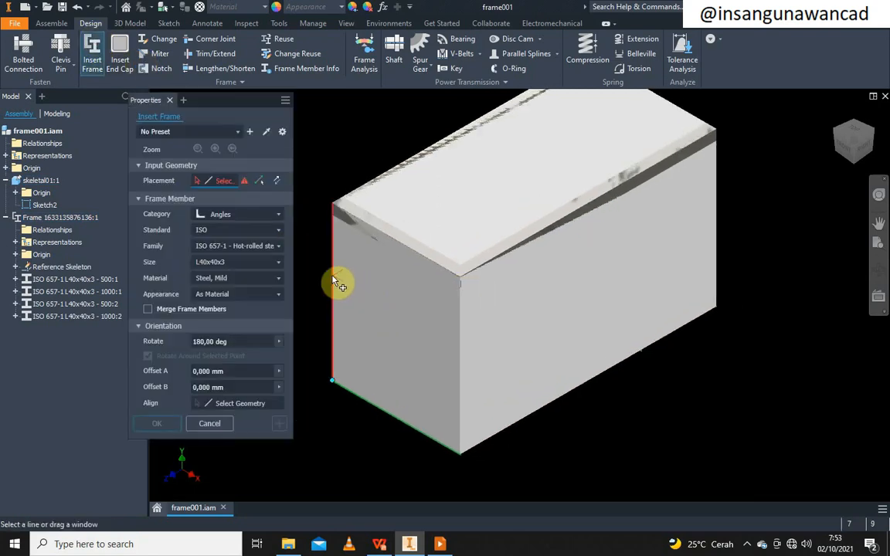
{"action": "left_click", "coordinate": [333, 278]}
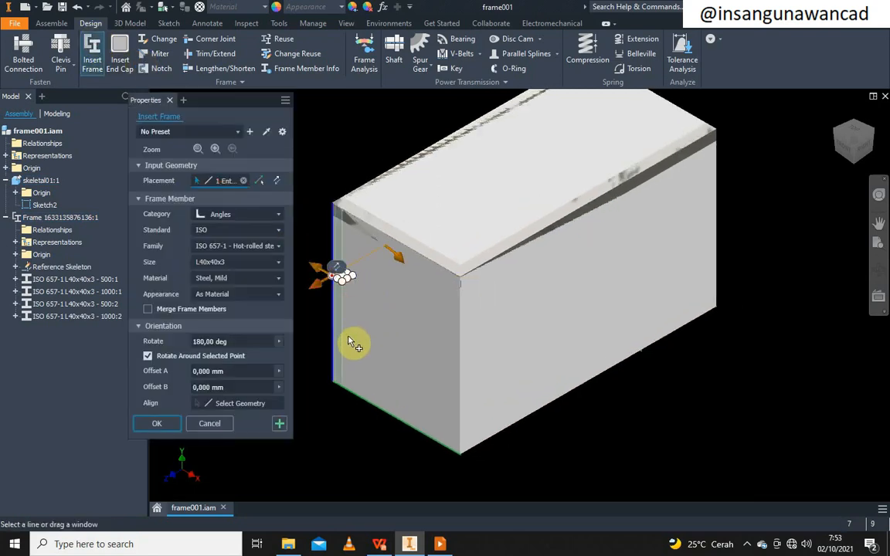
{"action": "left_click", "coordinate": [459, 403]}
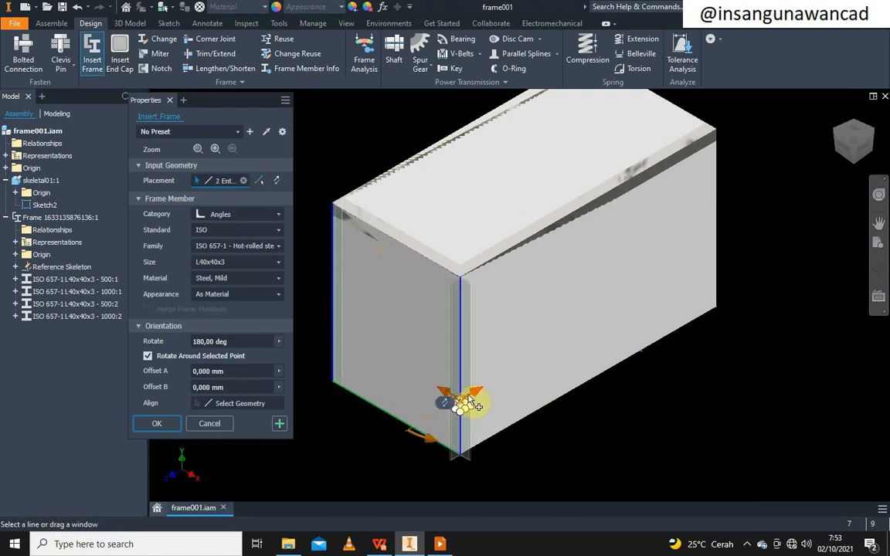
{"action": "left_click", "coordinate": [719, 254]}
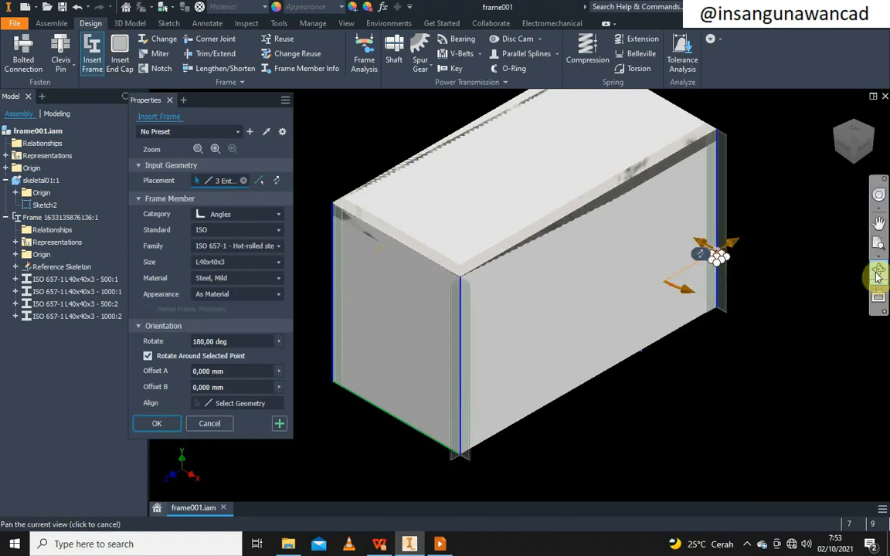
{"action": "left_click", "coordinate": [878, 272]}
{"action": "left_click_drag", "start_coordinate": [611, 298], "coordinate": [705, 232]}
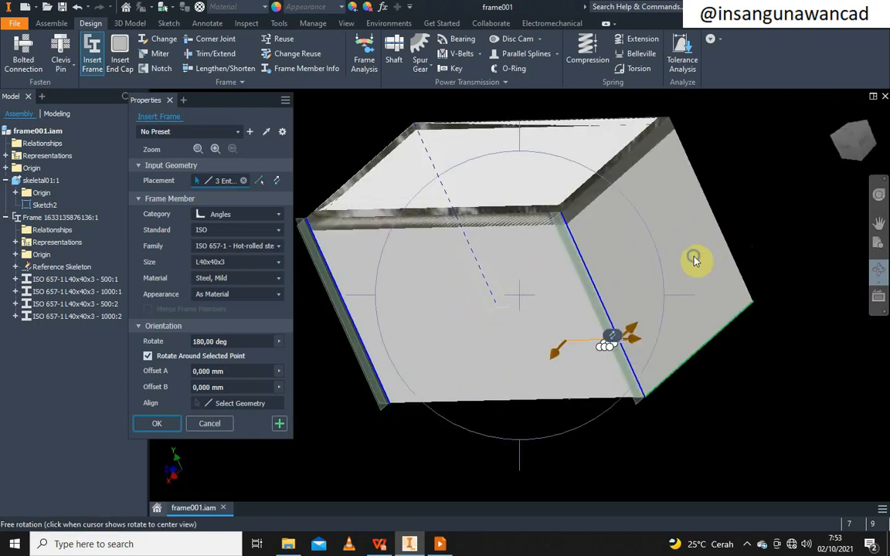
{"action": "right_click", "coordinate": [732, 255]}
{"action": "key", "text": "Escape"}
{"action": "left_click", "coordinate": [732, 251]}
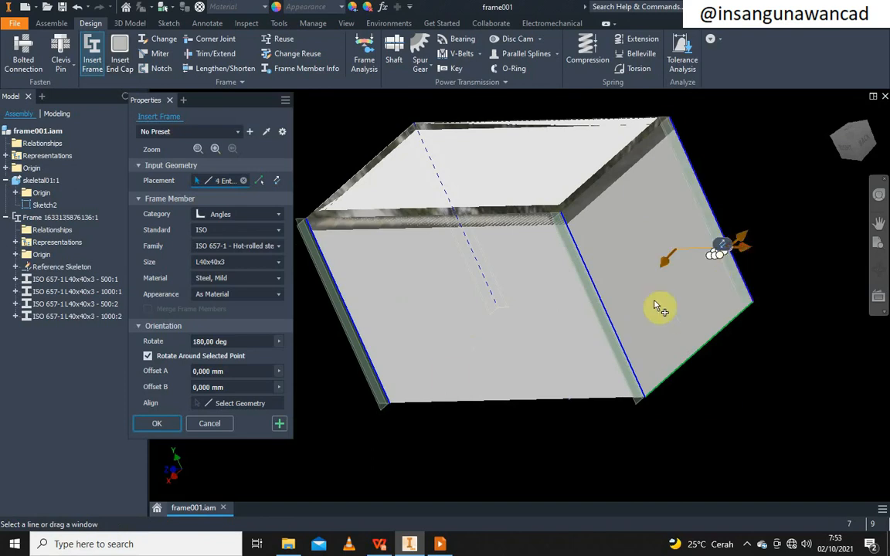
{"action": "left_click", "coordinate": [160, 424]}
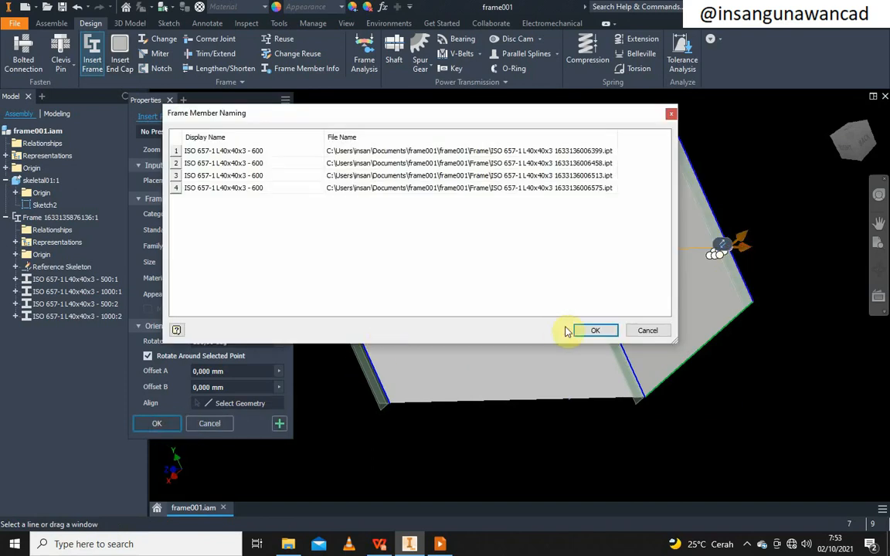
{"action": "left_click", "coordinate": [588, 333]}
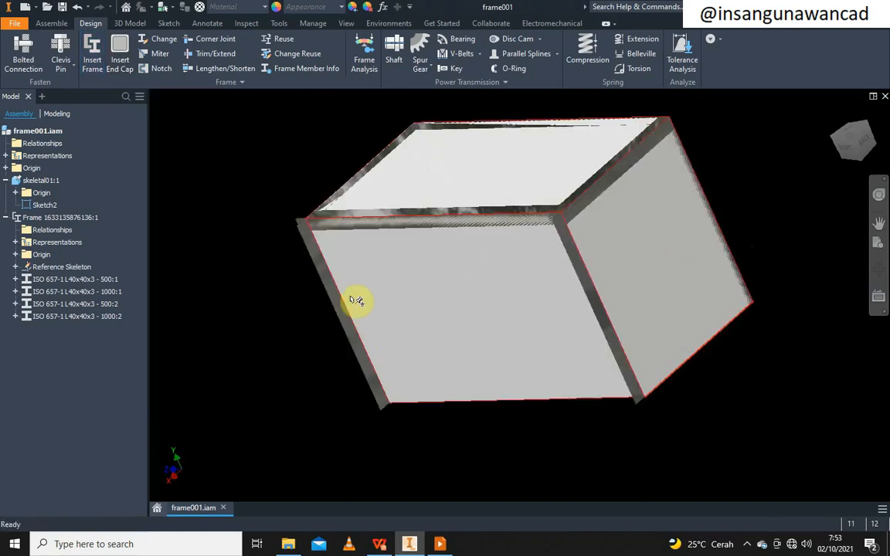
{"action": "mouse_move", "coordinate": [350, 297]}
{"action": "middle_mouse_down", "text": "shift"}
{"action": "mouse_move", "coordinate": [337, 304]}
{"action": "mouse_move", "coordinate": [348, 312]}
{"action": "middle_mouse_up", "text": "shift"}
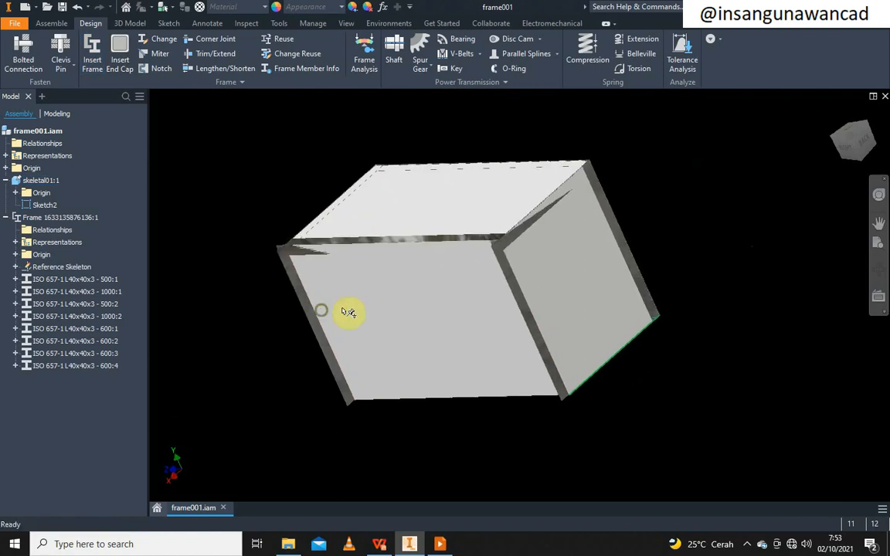
{"action": "left_click", "coordinate": [834, 143]}
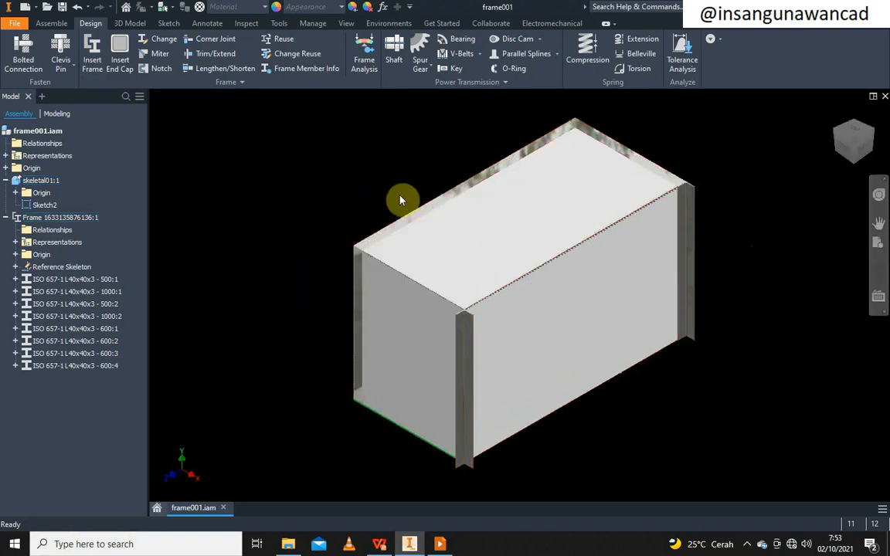
{"action": "middle_click_drag", "start_coordinate": [375, 201], "coordinate": [342, 222]}
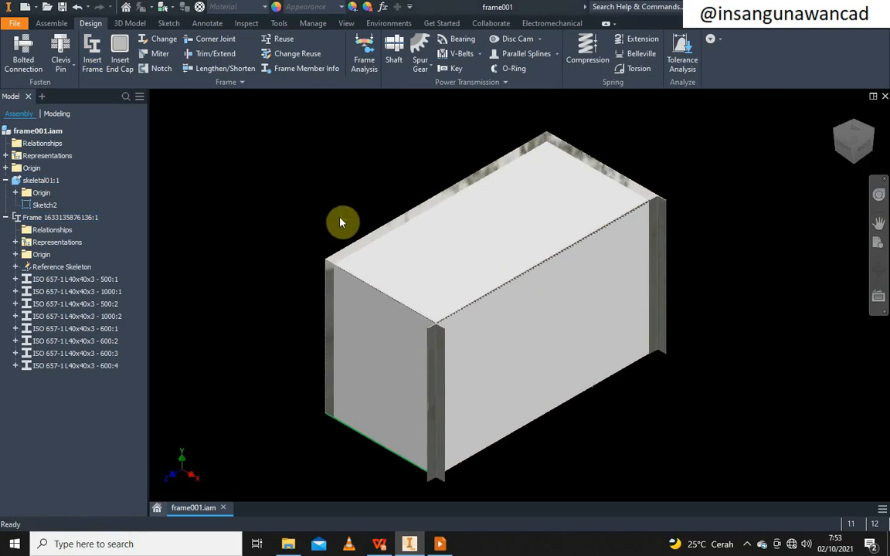
{"action": "key", "text": "alt+Tab"}
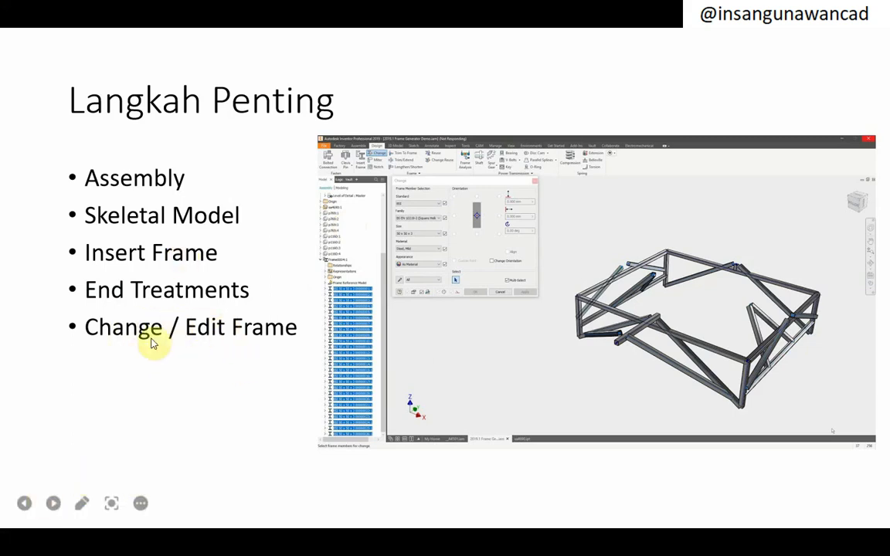
{"action": "key", "text": "alt+Tab"}
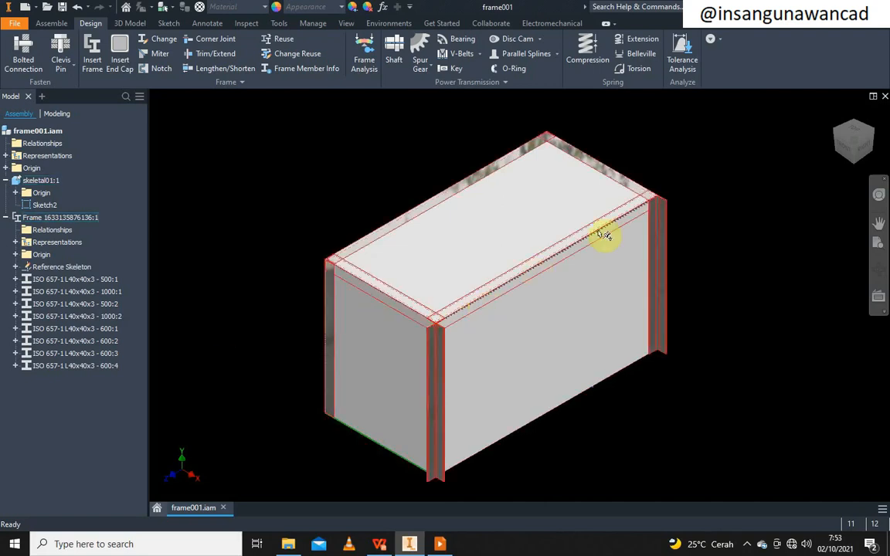
Edit the frame and change the front and right vertical angles to 0.00 deg rotation
{"action": "scroll", "coordinate": [330, 273], "scroll_direction": "up", "scroll_amount": 5}
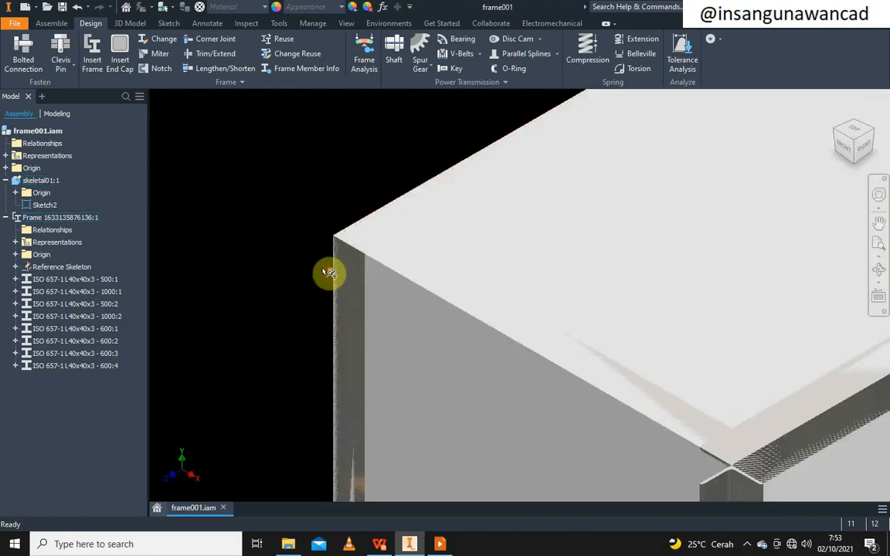
{"action": "scroll", "coordinate": [329, 274], "scroll_direction": "down", "scroll_amount": 5}
{"action": "middle_click_drag", "start_coordinate": [372, 411], "coordinate": [352, 297]}
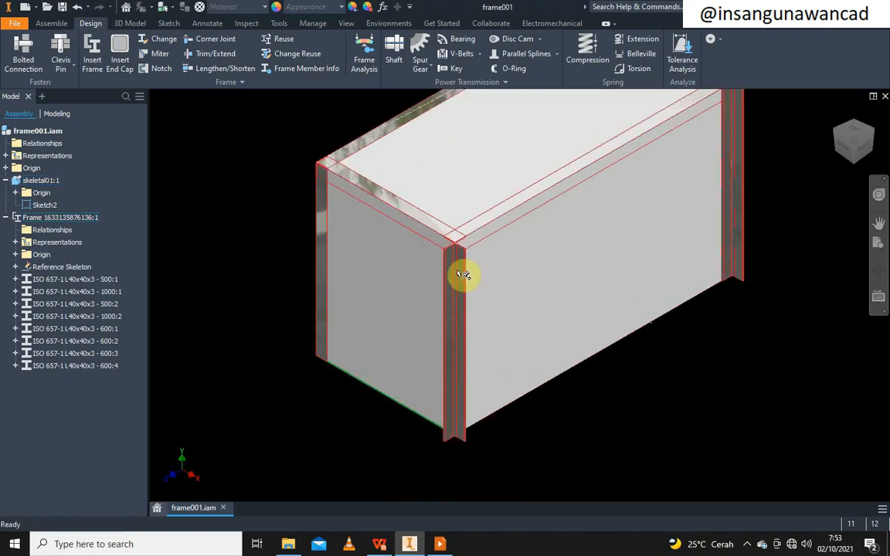
{"action": "double_click", "coordinate": [462, 274]}
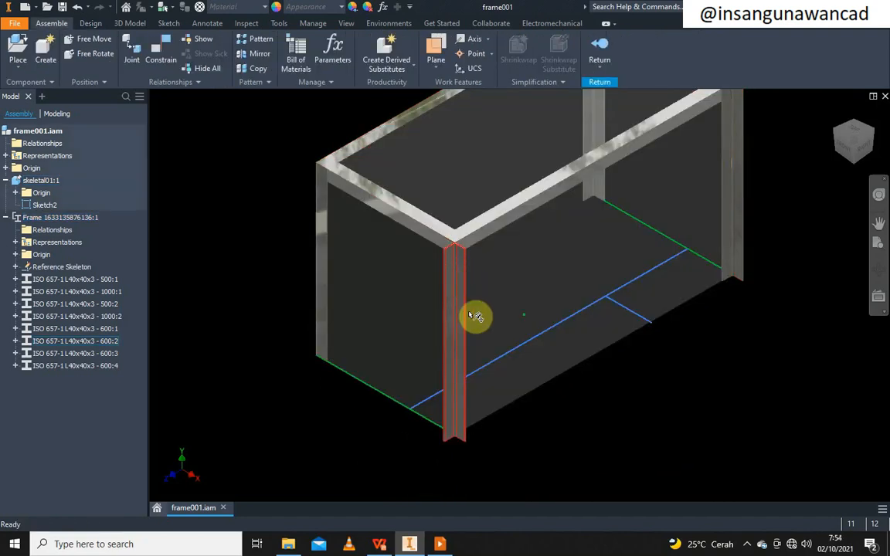
{"action": "right_click", "coordinate": [464, 309]}
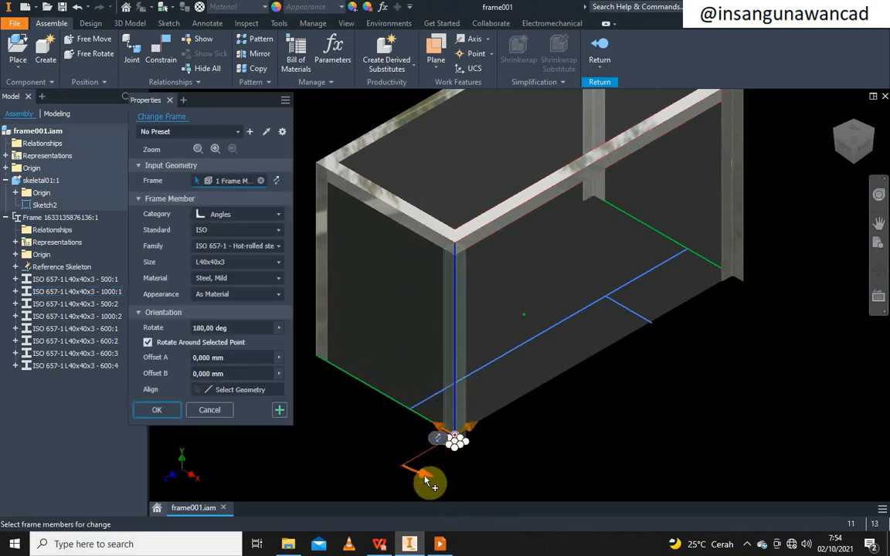
{"action": "left_click_drag", "start_coordinate": [426, 482], "coordinate": [501, 412]}
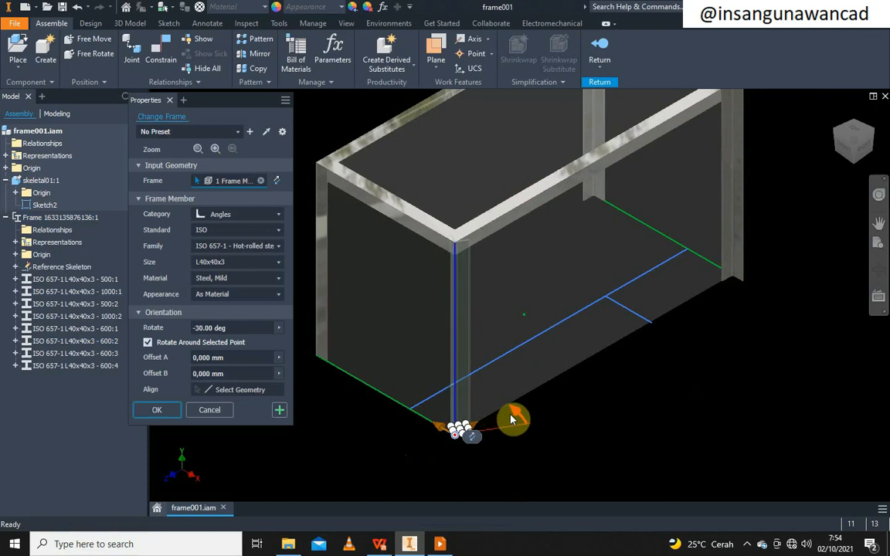
{"action": "left_click_drag", "start_coordinate": [504, 410], "coordinate": [491, 395]}
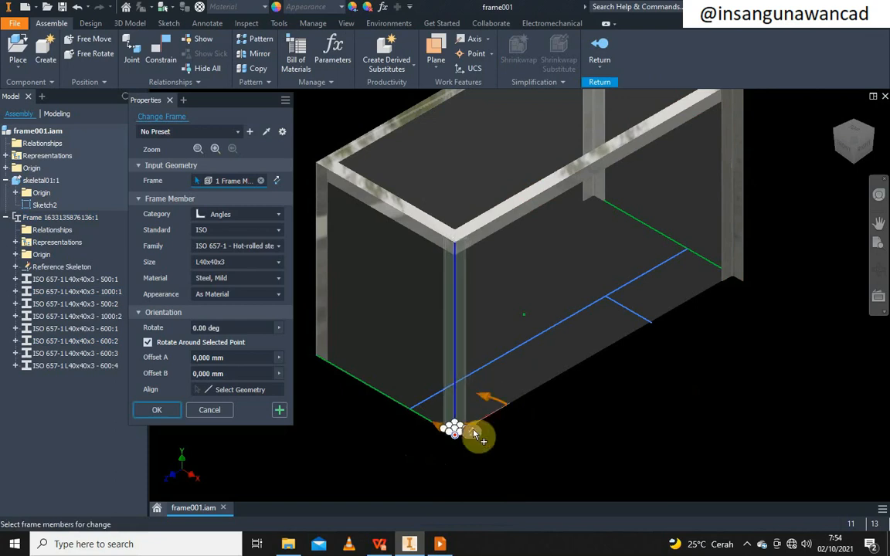
{"action": "left_click", "coordinate": [737, 241]}
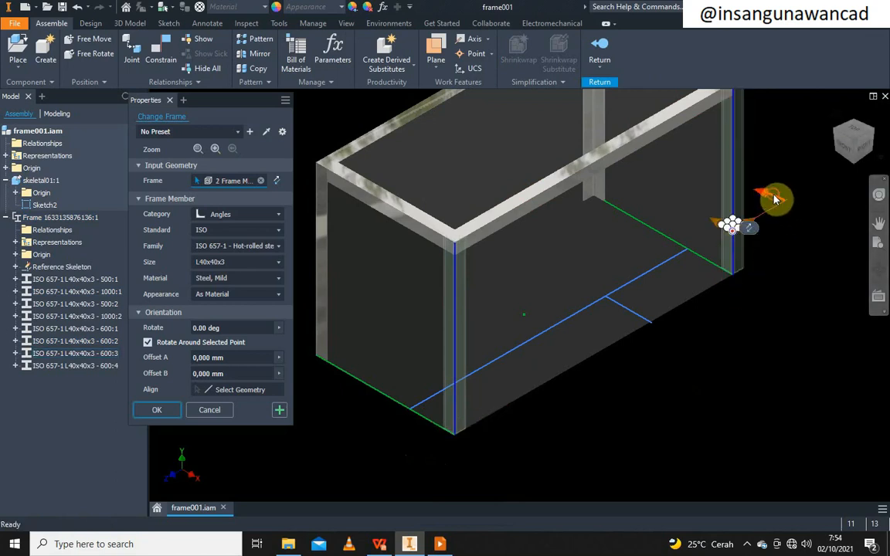
{"action": "left_click_drag", "start_coordinate": [777, 198], "coordinate": [759, 212]}
{"action": "left_click_drag", "start_coordinate": [759, 213], "coordinate": [750, 224]}
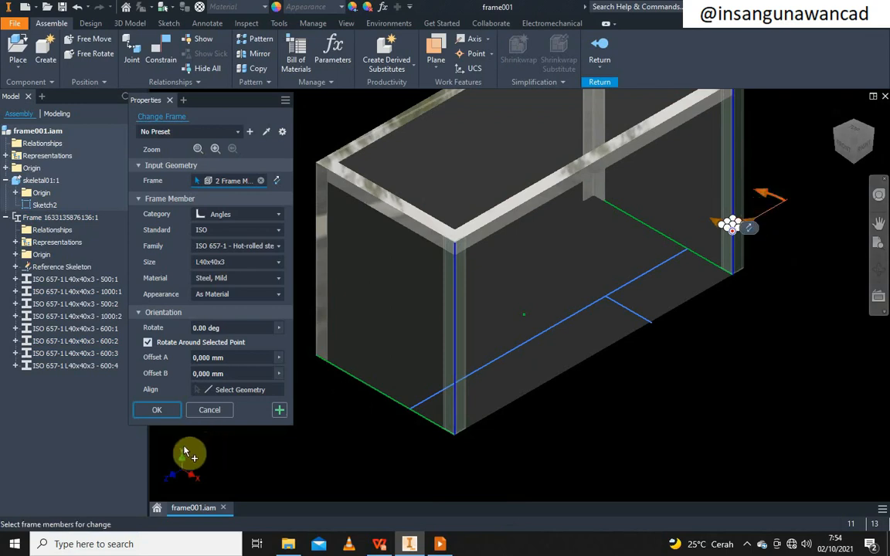
{"action": "left_click", "coordinate": [157, 410]}
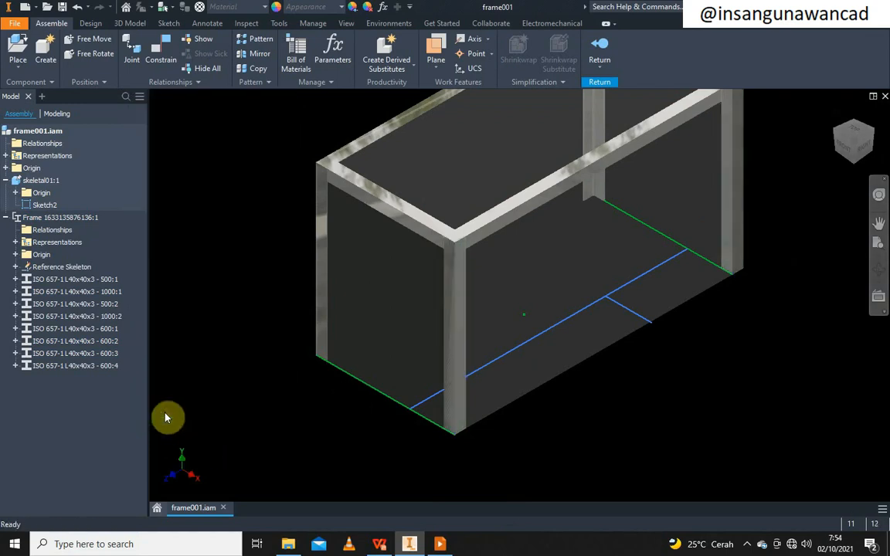
Edit the right vertical angle with Frame Generator and set its rotation to 90.00 deg
{"action": "right_click", "coordinate": [735, 229]}
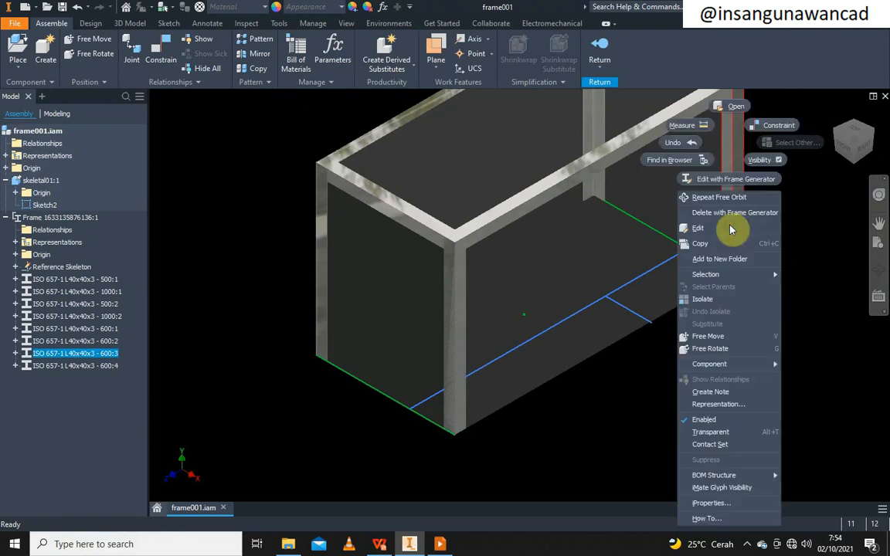
{"action": "left_click", "coordinate": [745, 183]}
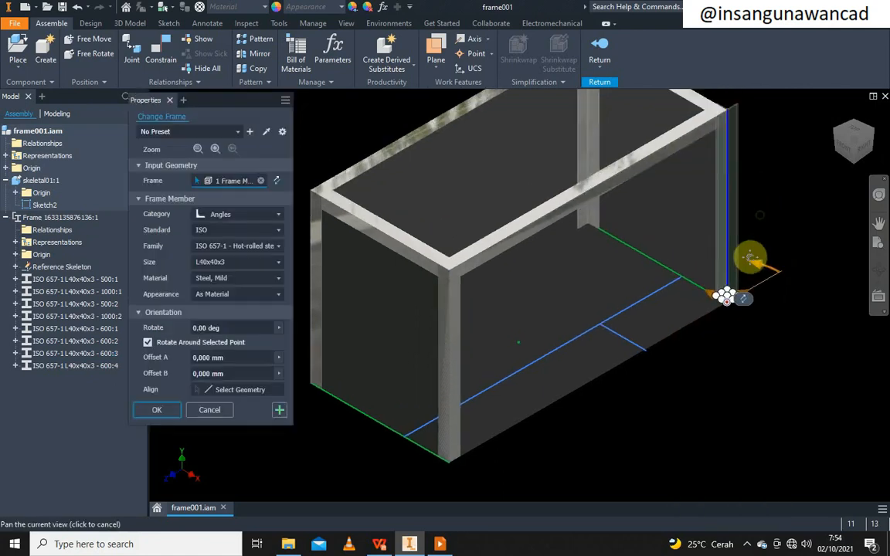
{"action": "middle_click_drag", "start_coordinate": [749, 257], "coordinate": [745, 268]}
{"action": "scroll", "coordinate": [750, 259], "scroll_direction": "down", "scroll_amount": 4}
{"action": "scroll", "coordinate": [730, 307], "scroll_direction": "up", "scroll_amount": 3}
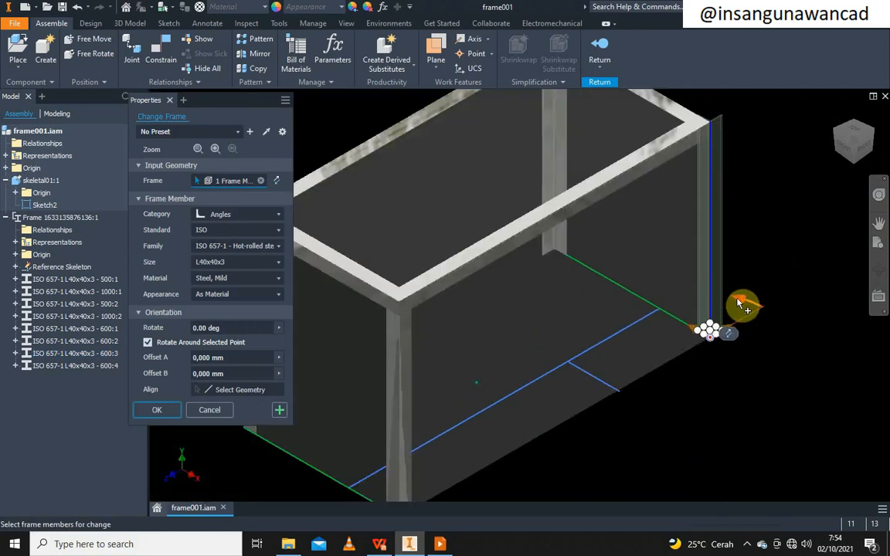
{"action": "left_click_drag", "start_coordinate": [740, 301], "coordinate": [669, 393]}
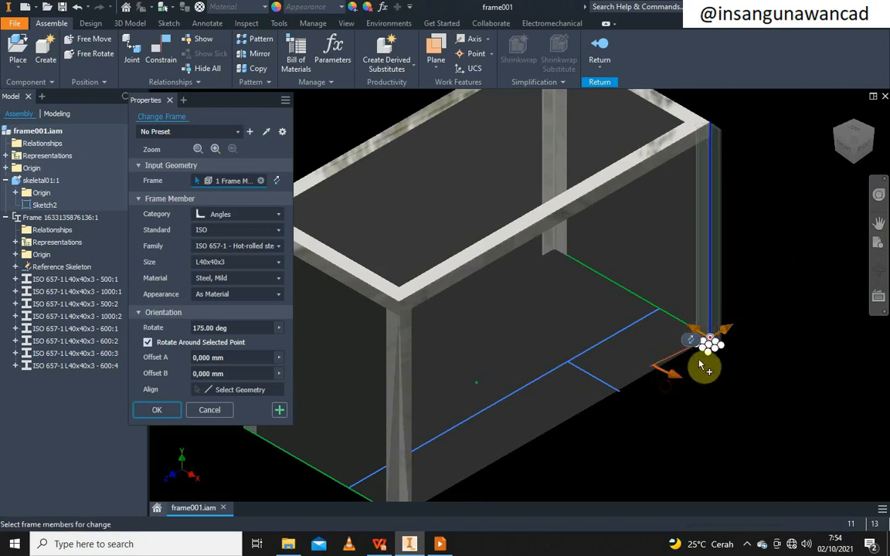
{"action": "scroll", "coordinate": [699, 367], "scroll_direction": "up", "scroll_amount": 5}
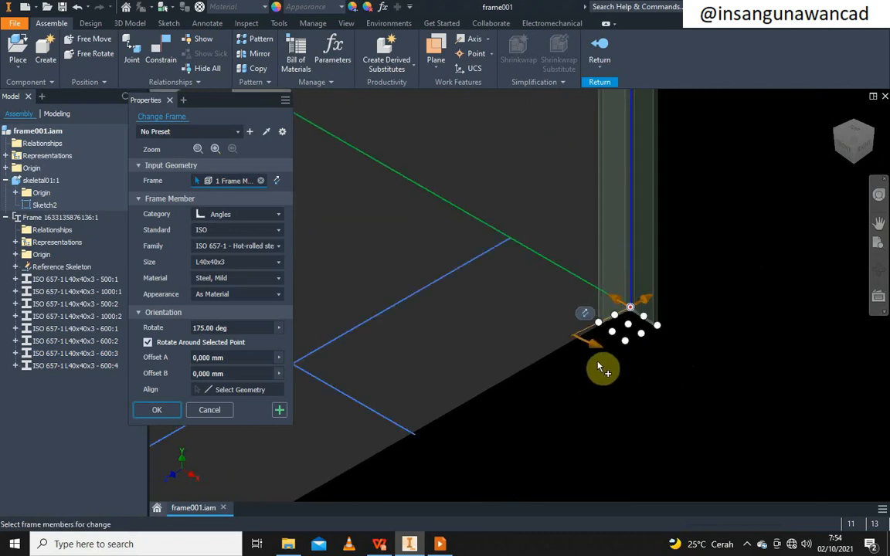
{"action": "left_click_drag", "start_coordinate": [599, 368], "coordinate": [522, 286]}
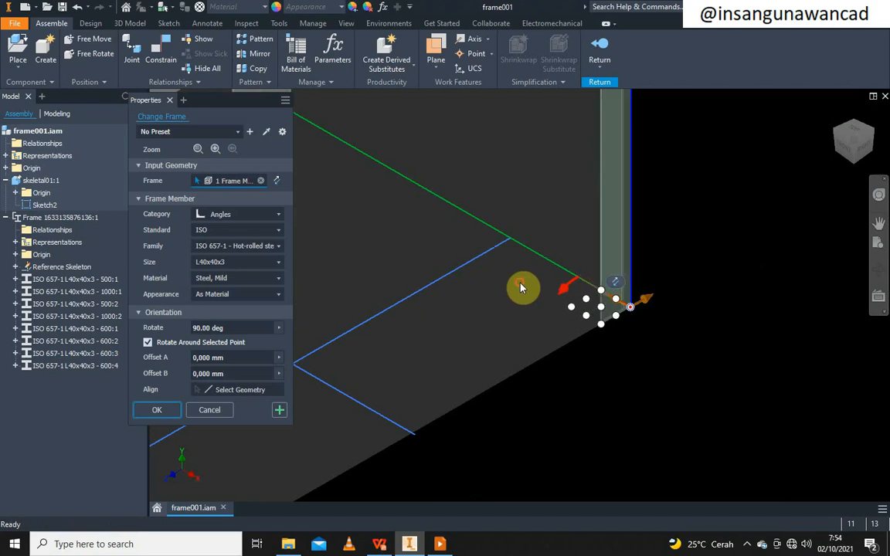
{"action": "left_click", "coordinate": [158, 410]}
{"action": "scroll", "coordinate": [541, 301], "scroll_direction": "down", "scroll_amount": 5}
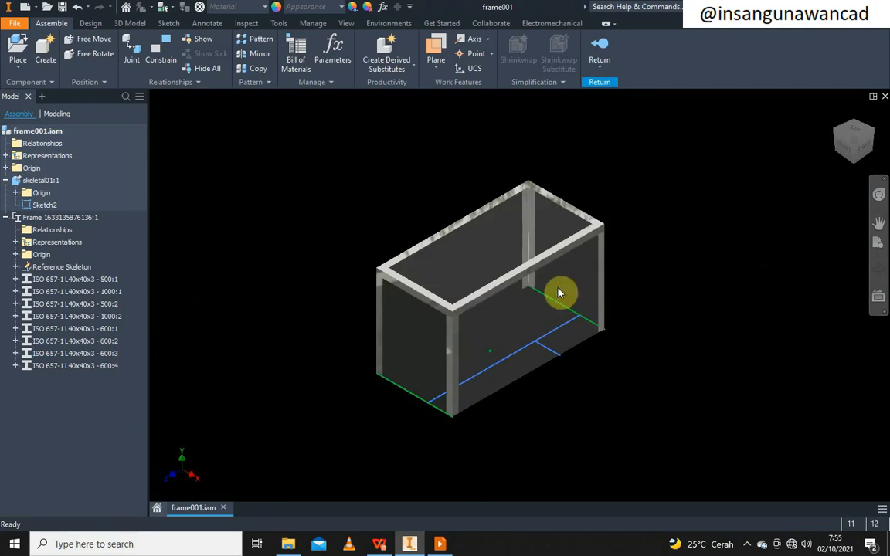
Finish editing the frame and return to the frame001 assembly
{"action": "scroll", "coordinate": [528, 296], "scroll_direction": "up", "scroll_amount": 3}
{"action": "middle_click_drag", "start_coordinate": [524, 292], "coordinate": [581, 260]}
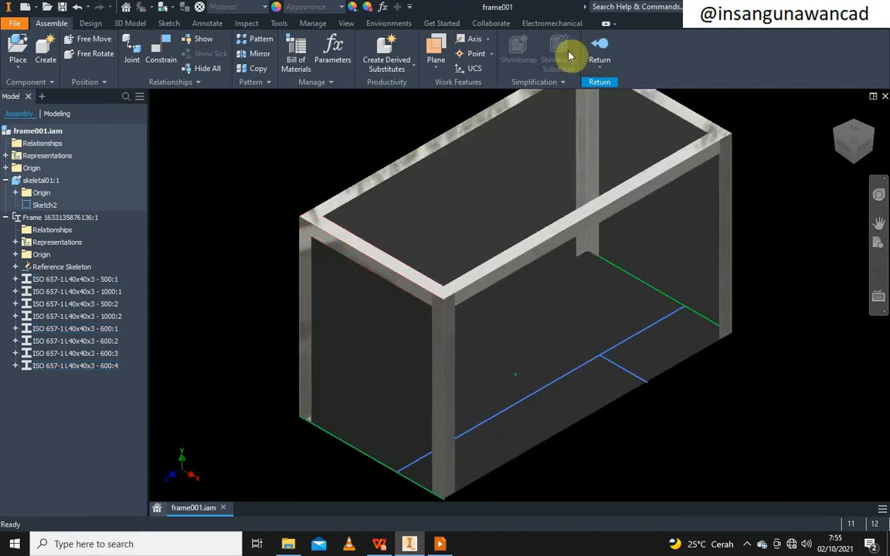
{"action": "left_click", "coordinate": [600, 56]}
Orbit the box to show its underside and bring up the Design tab
{"action": "scroll", "coordinate": [754, 327], "scroll_direction": "up", "scroll_amount": 3}
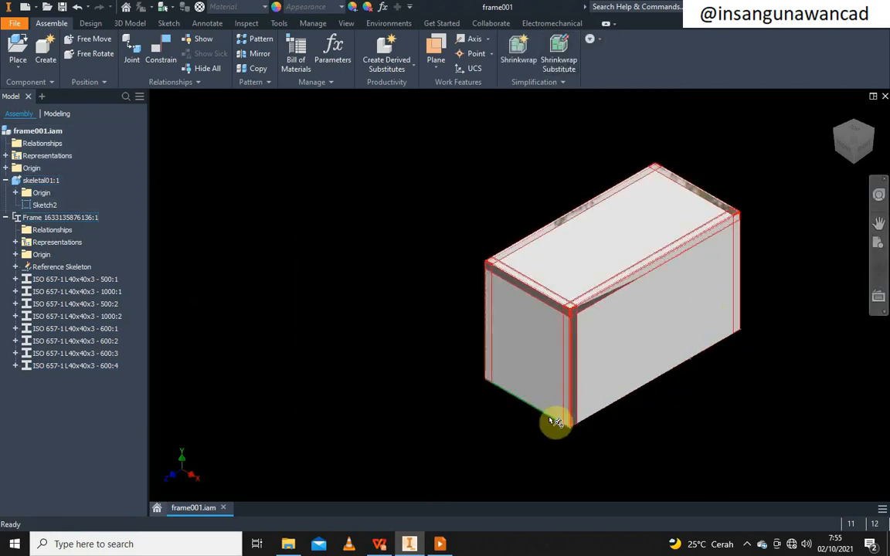
{"action": "left_click", "coordinate": [879, 274]}
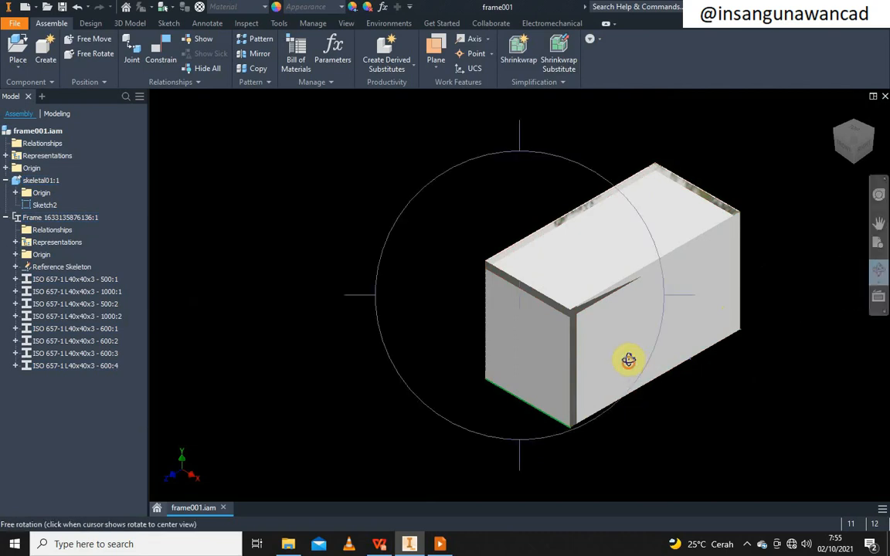
{"action": "left_click_drag", "start_coordinate": [628, 359], "coordinate": [588, 212]}
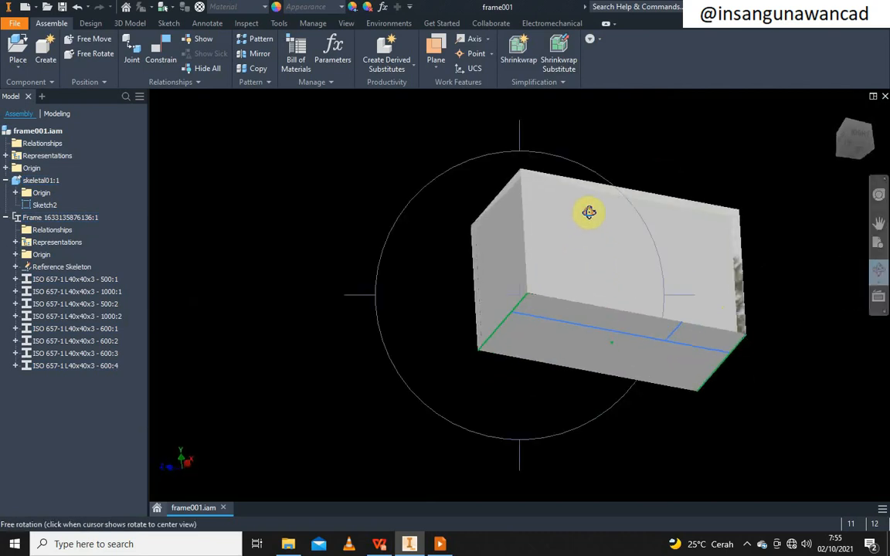
{"action": "middle_click_drag", "start_coordinate": [536, 252], "coordinate": [386, 299]}
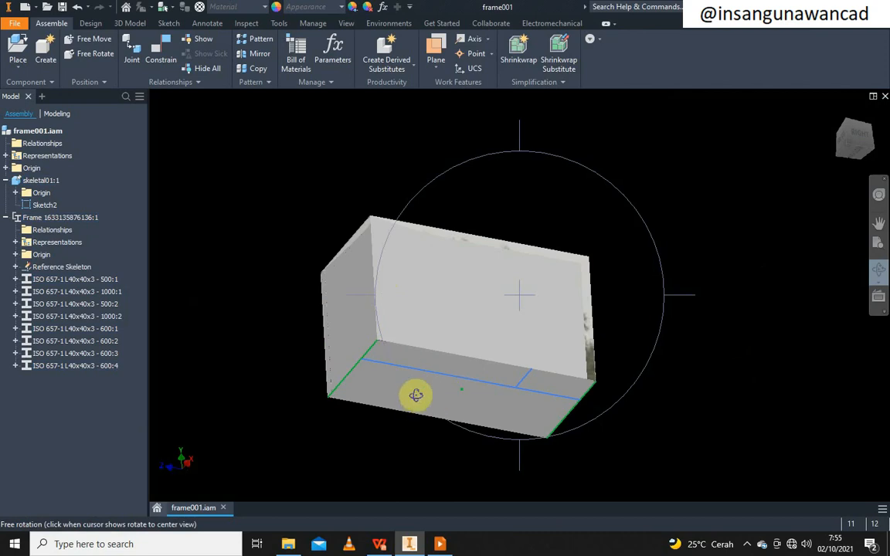
{"action": "right_click", "coordinate": [552, 318]}
{"action": "left_click", "coordinate": [595, 319]}
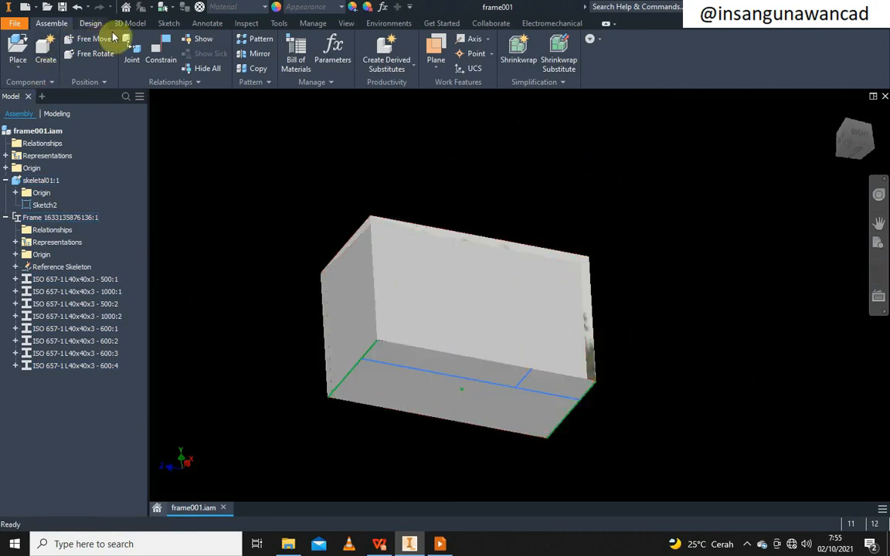
{"action": "left_click", "coordinate": [89, 24]}
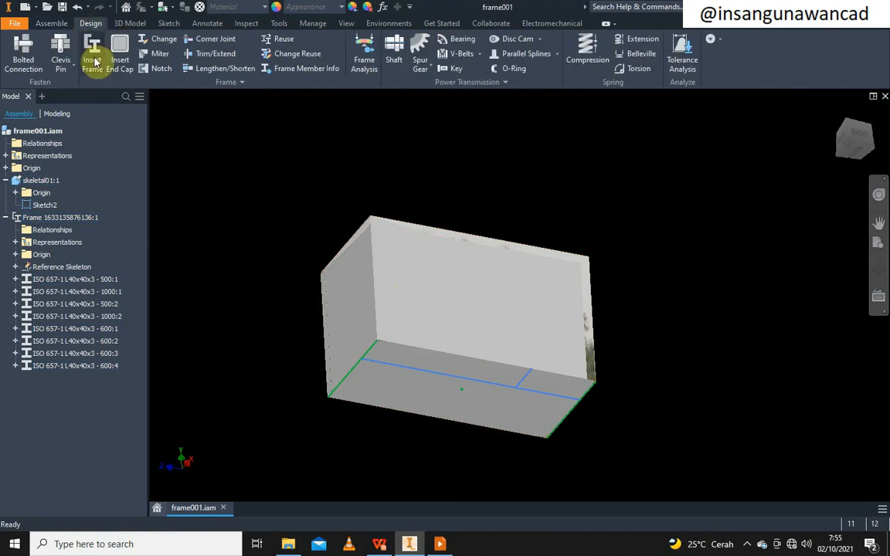
Try an angle on the back bottom edge, dismissing the naming without inserting it
{"action": "left_click", "coordinate": [92, 48]}
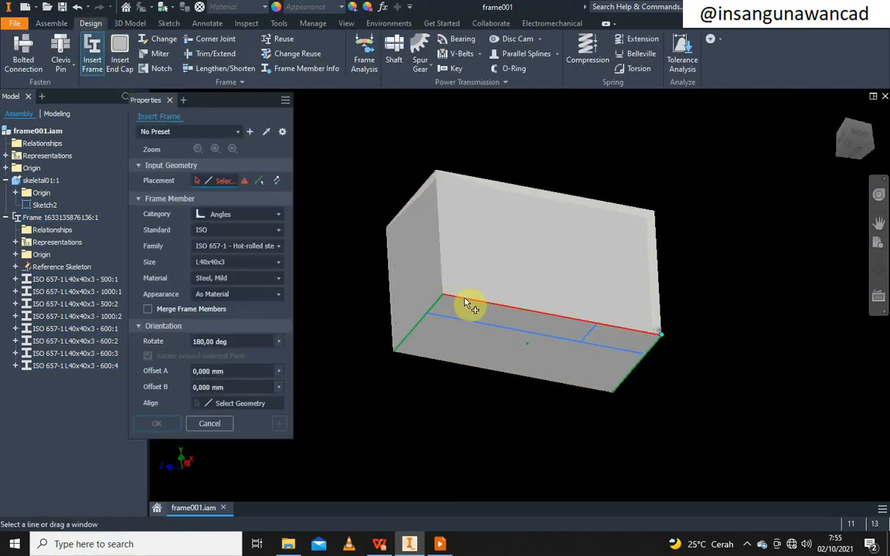
{"action": "left_click", "coordinate": [466, 304]}
{"action": "scroll", "coordinate": [444, 319], "scroll_direction": "up", "scroll_amount": 3}
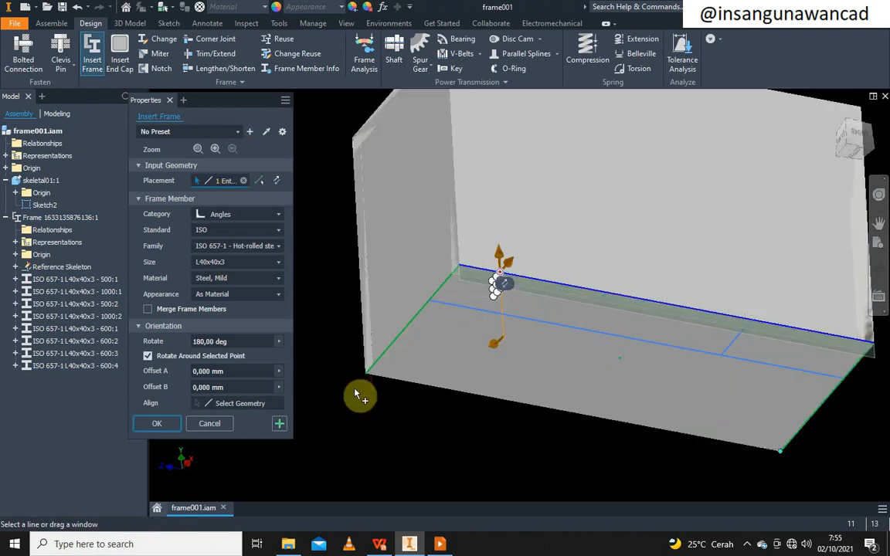
{"action": "left_click", "coordinate": [279, 424]}
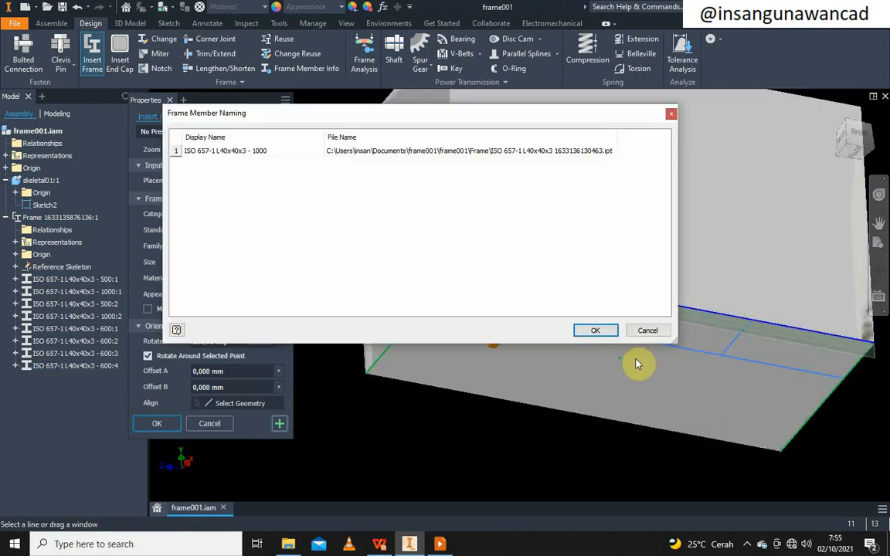
{"action": "left_click", "coordinate": [646, 332]}
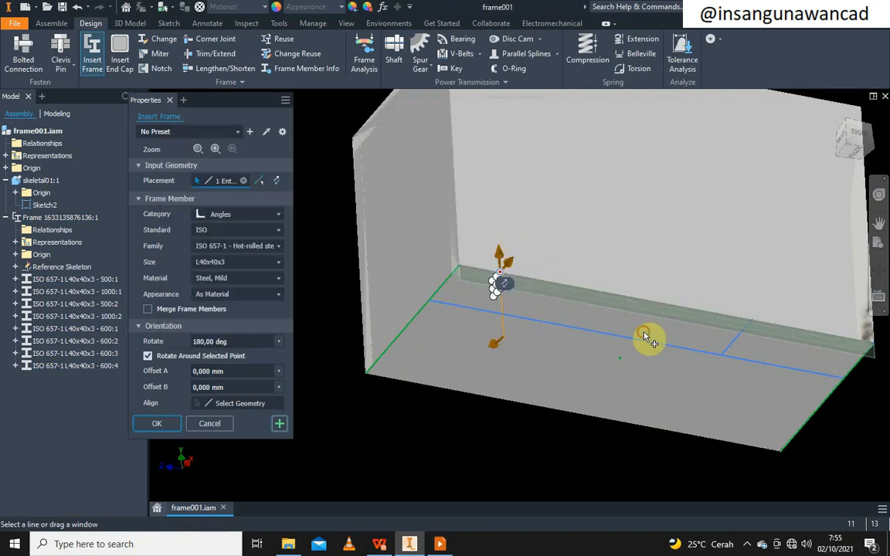
Insert a 1000-long angle on the back bottom edge, rotated to -90 degrees
{"action": "left_click", "coordinate": [520, 284]}
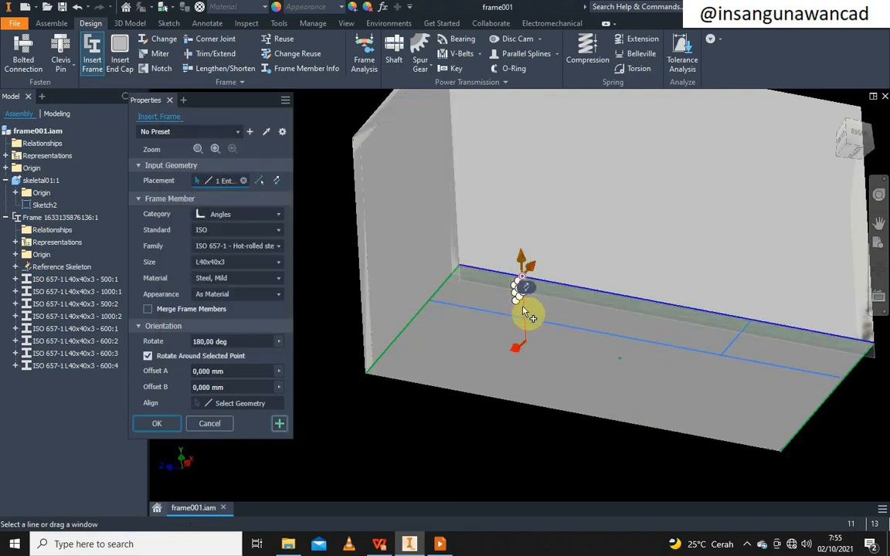
{"action": "left_click_drag", "start_coordinate": [524, 360], "coordinate": [475, 304]}
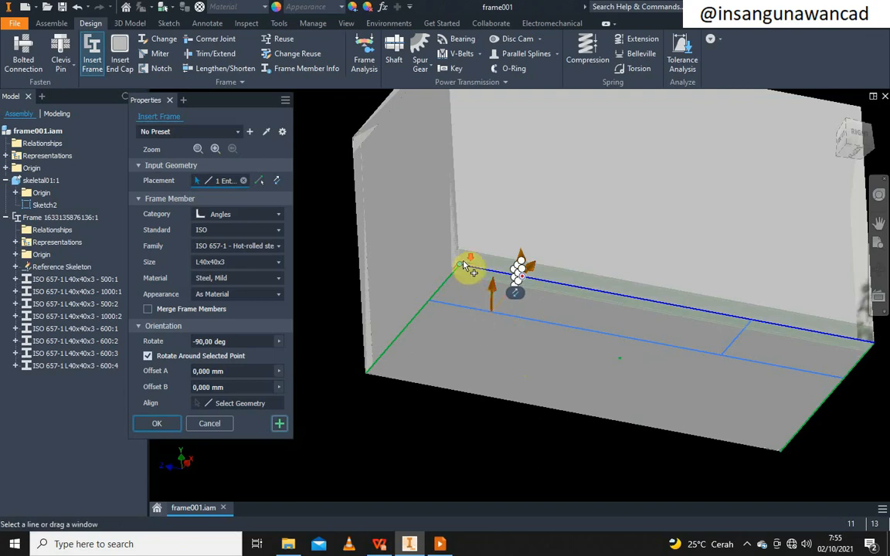
{"action": "scroll", "coordinate": [467, 266], "scroll_direction": "down", "scroll_amount": 5}
{"action": "scroll", "coordinate": [469, 265], "scroll_direction": "up", "scroll_amount": 2}
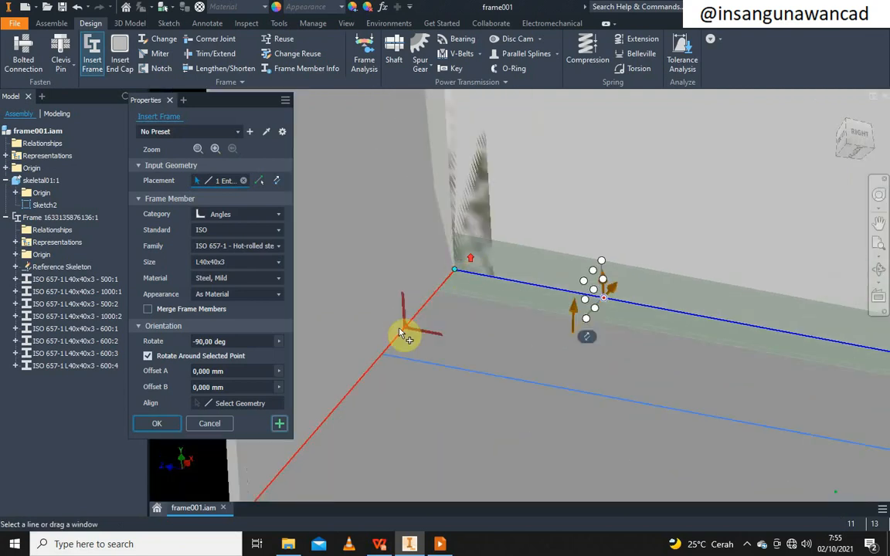
{"action": "left_click", "coordinate": [279, 423]}
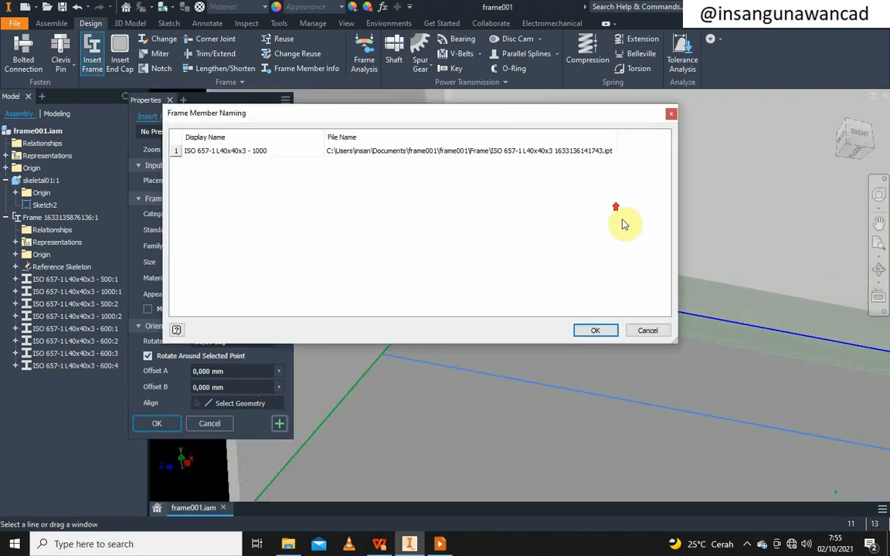
{"action": "left_click", "coordinate": [595, 332]}
{"action": "scroll", "coordinate": [477, 323], "scroll_direction": "down", "scroll_amount": 2}
{"action": "scroll", "coordinate": [423, 324], "scroll_direction": "up", "scroll_amount": 2}
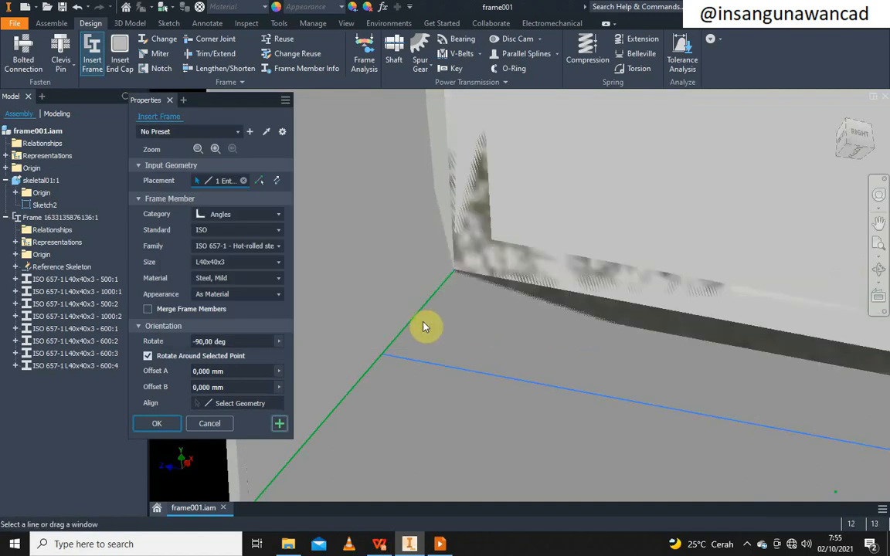
Add a 500-long angle on a short bottom edge at 0 degrees rotation
{"action": "left_click", "coordinate": [371, 376]}
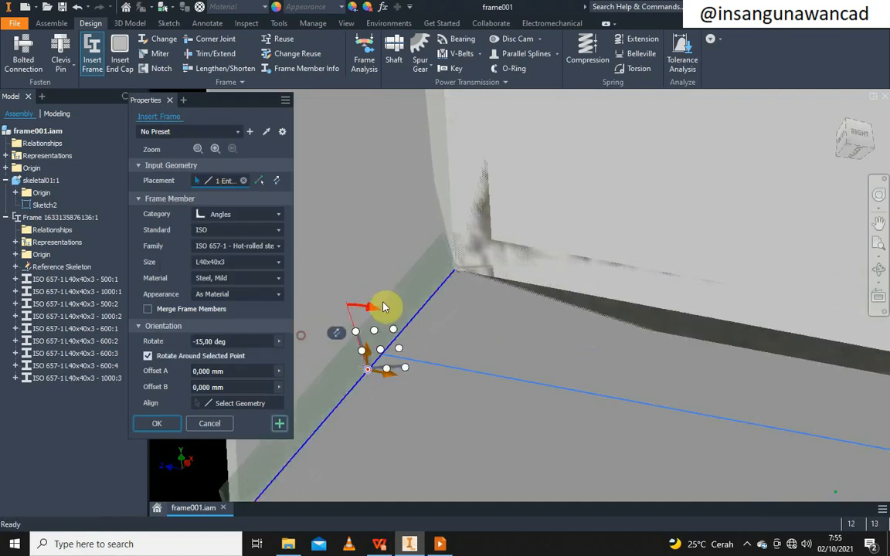
{"action": "mouse_move", "coordinate": [384, 306]}
{"action": "left_mouse_down"}
{"action": "mouse_move", "coordinate": [399, 308]}
{"action": "mouse_move", "coordinate": [390, 305]}
{"action": "left_mouse_up"}
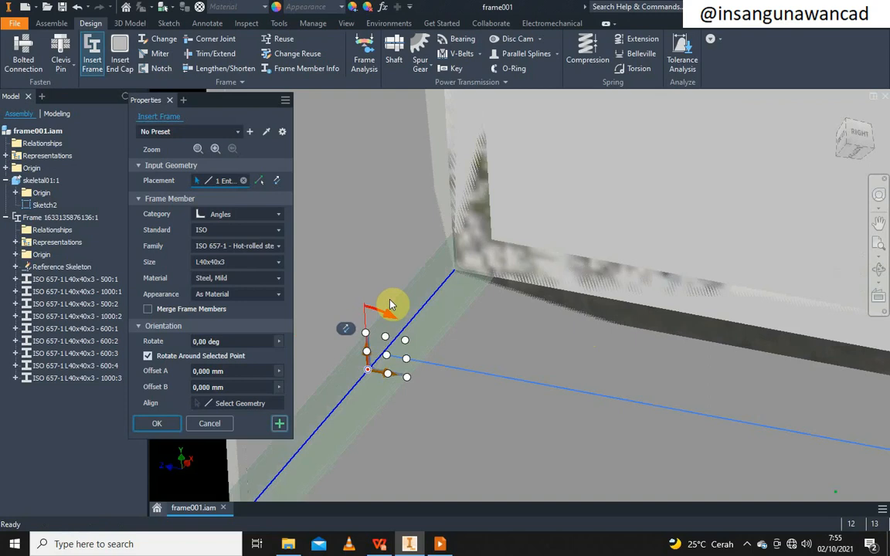
{"action": "left_click", "coordinate": [279, 423]}
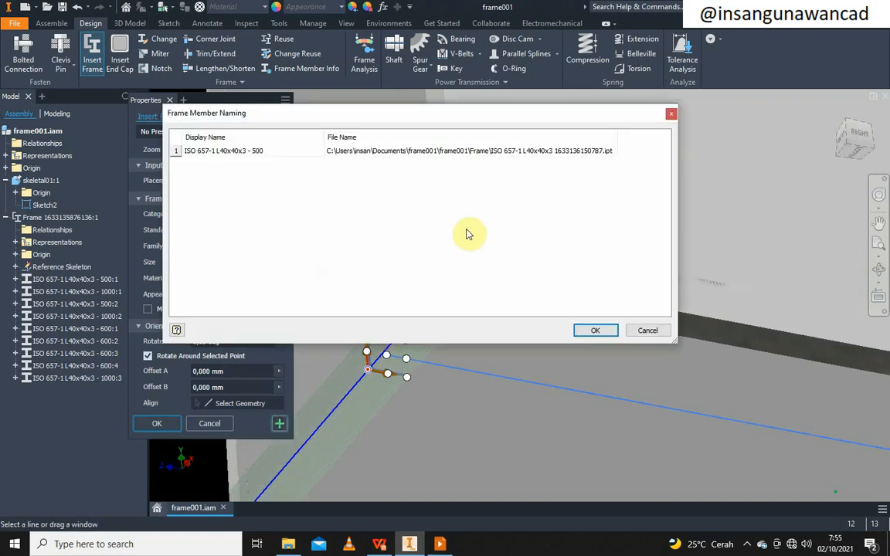
{"action": "left_click", "coordinate": [596, 330]}
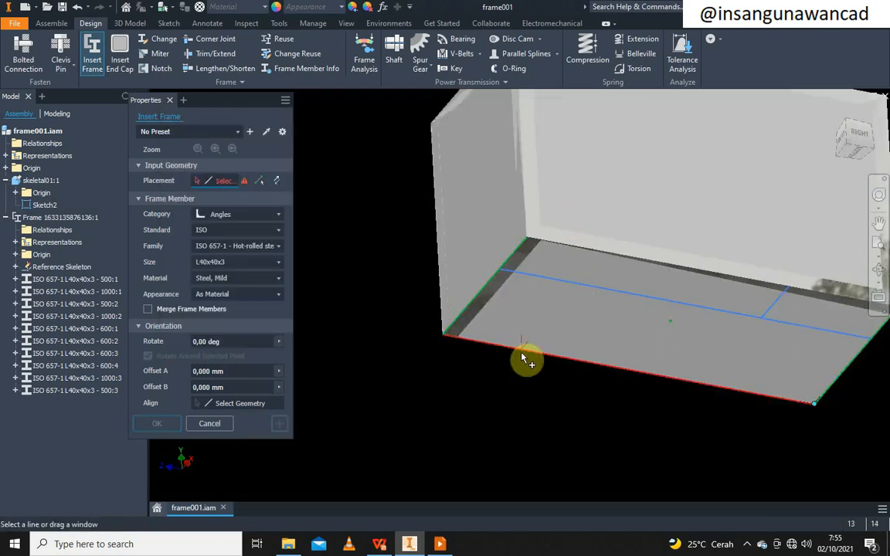
Add the second 1000 angle on the front bottom edge and the second 500 on the other short edge
{"action": "left_click", "coordinate": [522, 358]}
{"action": "scroll", "coordinate": [469, 328], "scroll_direction": "up", "scroll_amount": 2}
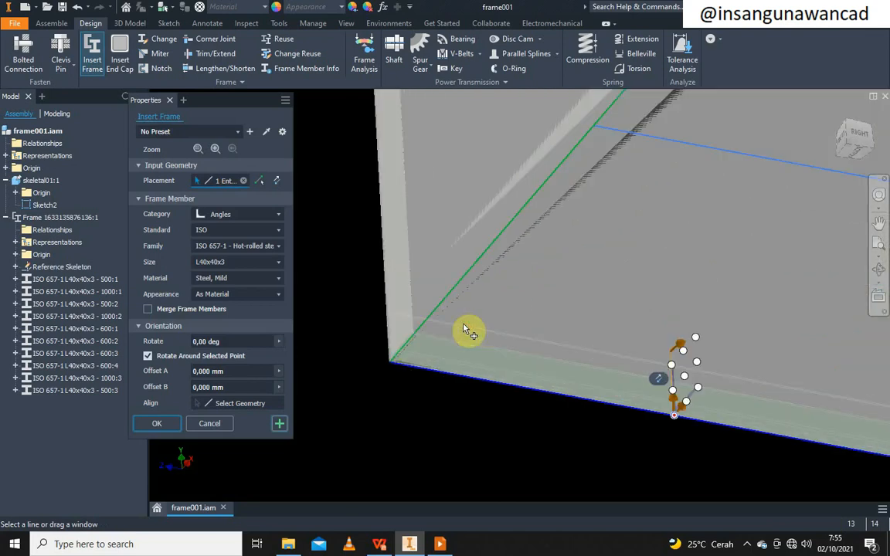
{"action": "left_click", "coordinate": [278, 425]}
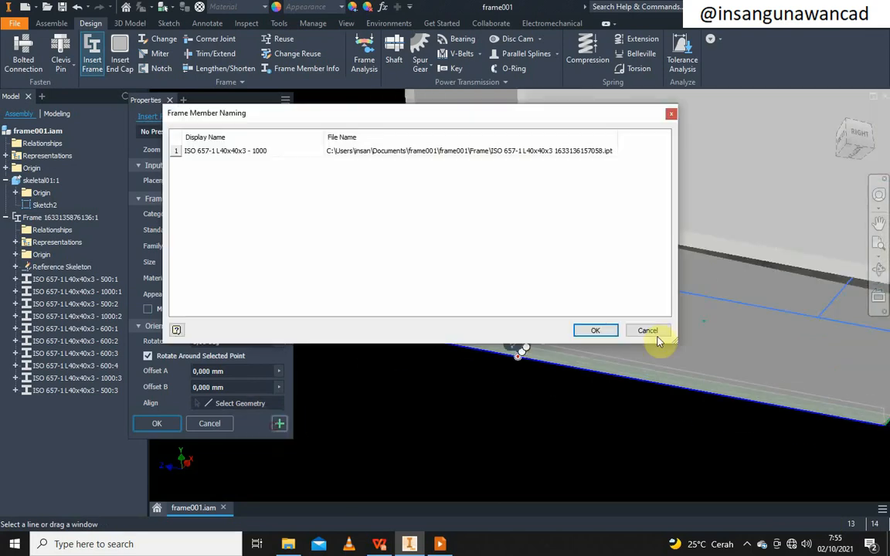
{"action": "left_click", "coordinate": [607, 329]}
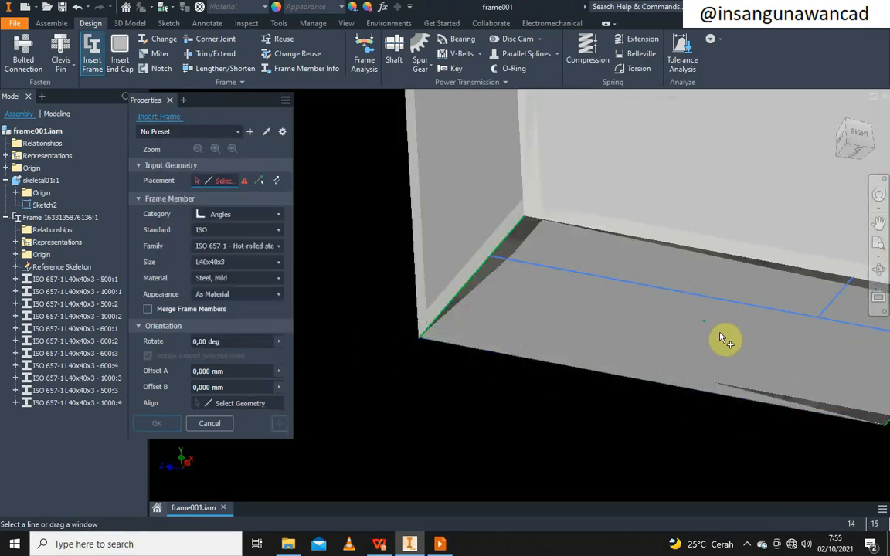
{"action": "middle_click_drag", "start_coordinate": [719, 332], "coordinate": [512, 294]}
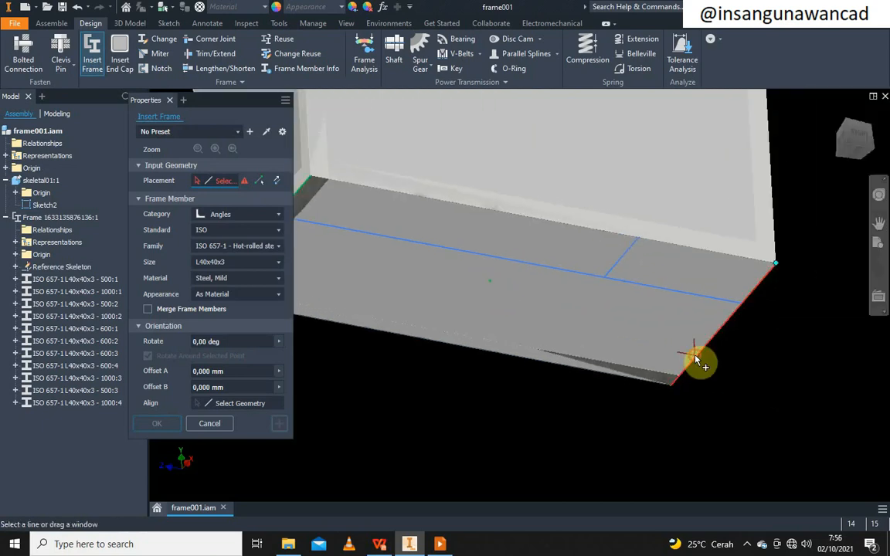
{"action": "left_click", "coordinate": [695, 359]}
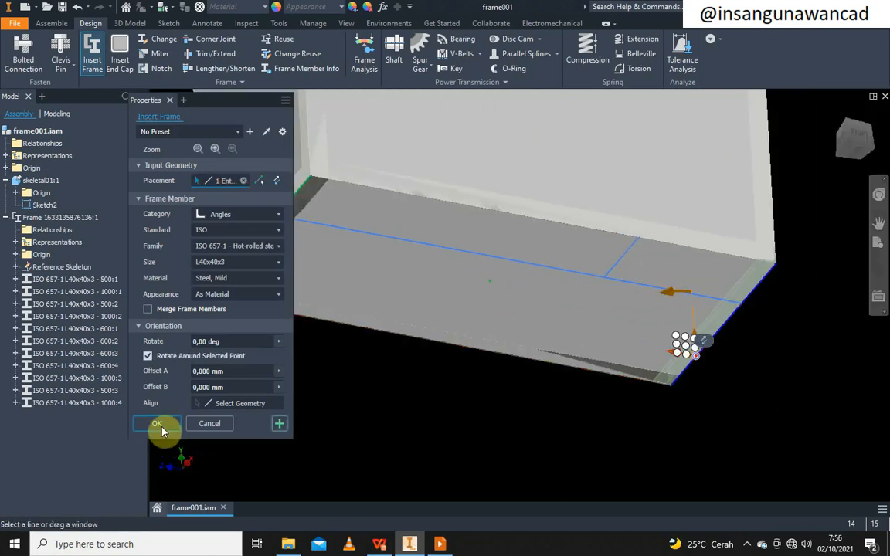
{"action": "left_click", "coordinate": [280, 425]}
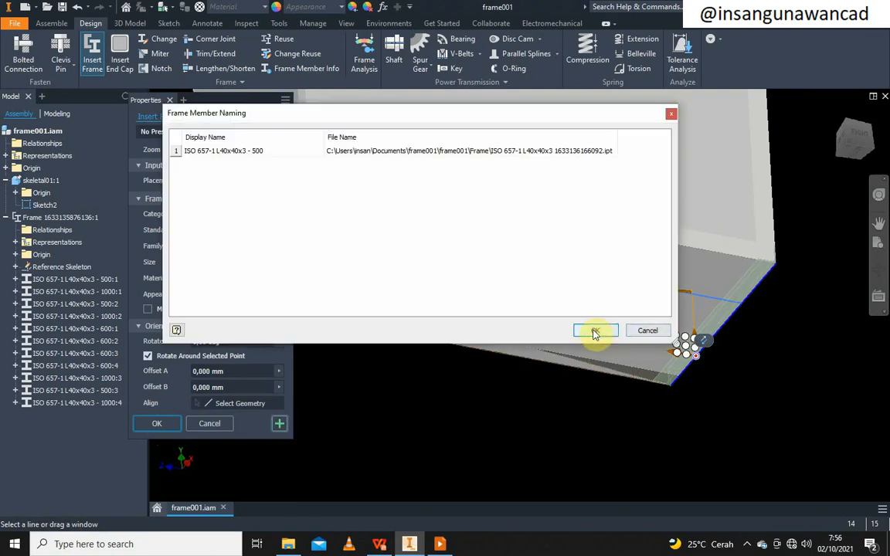
{"action": "left_click", "coordinate": [595, 332]}
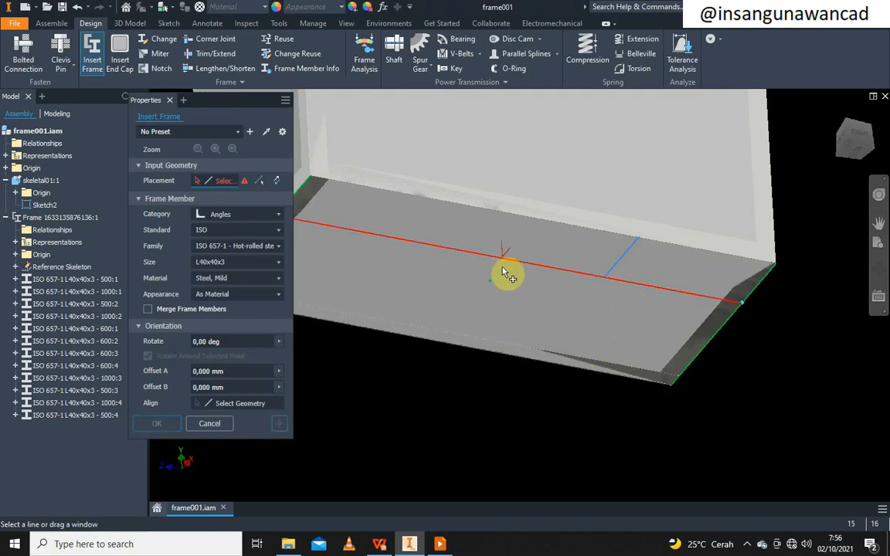
Place an L40x40x3 angle member on the long middle sketch line, rotated 180°, and apply it
{"action": "middle_click_drag", "start_coordinate": [506, 274], "coordinate": [612, 284]}
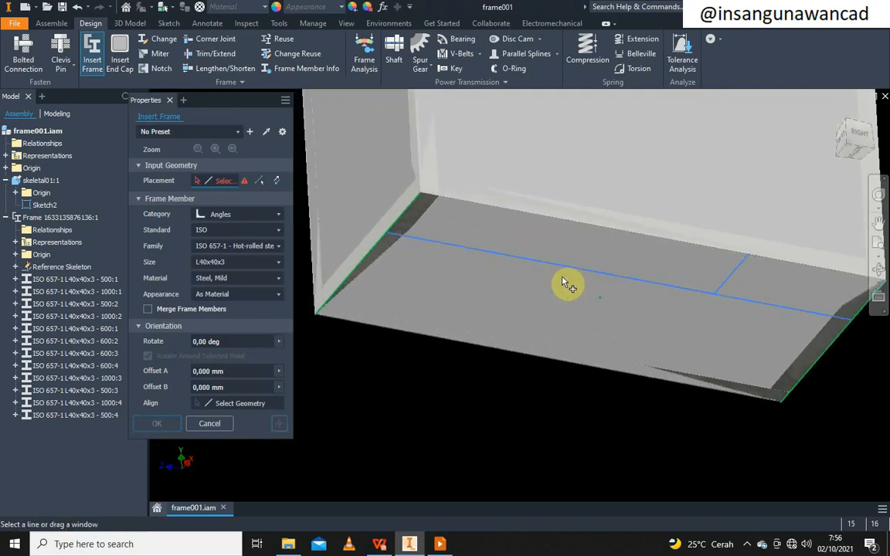
{"action": "scroll", "coordinate": [471, 340], "scroll_direction": "down", "scroll_amount": 2}
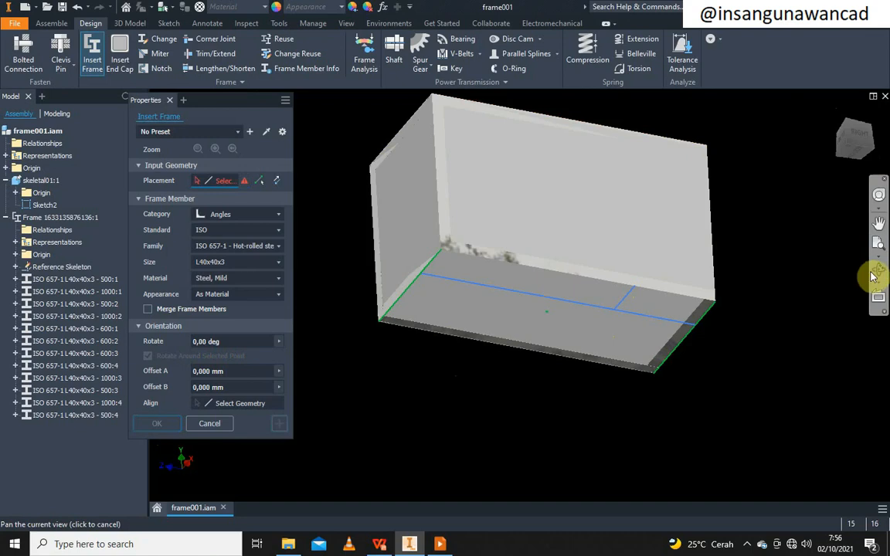
{"action": "left_click", "coordinate": [878, 271]}
{"action": "left_click_drag", "start_coordinate": [699, 264], "coordinate": [507, 189]}
{"action": "scroll", "coordinate": [572, 296], "scroll_direction": "up", "scroll_amount": 5}
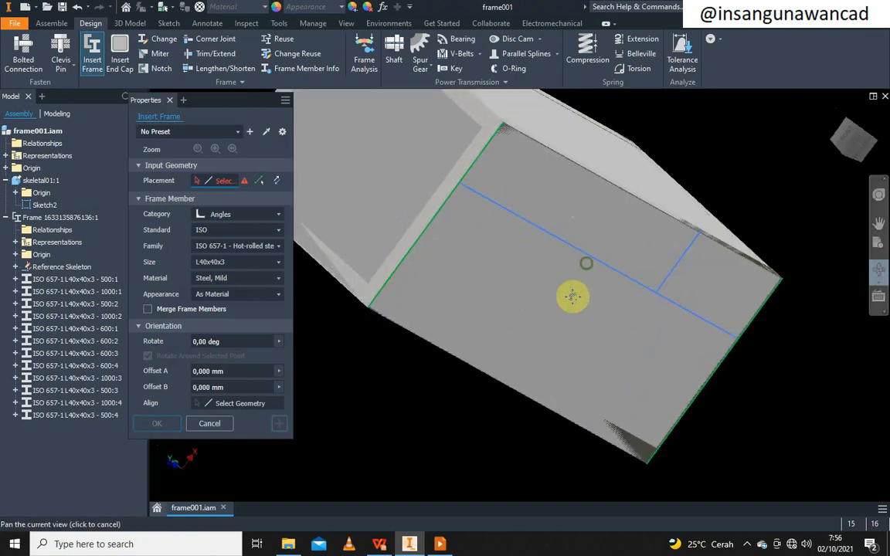
{"action": "middle_click_drag", "start_coordinate": [572, 297], "coordinate": [559, 333]}
{"action": "right_click", "coordinate": [585, 260]}
{"action": "left_click", "coordinate": [633, 260]}
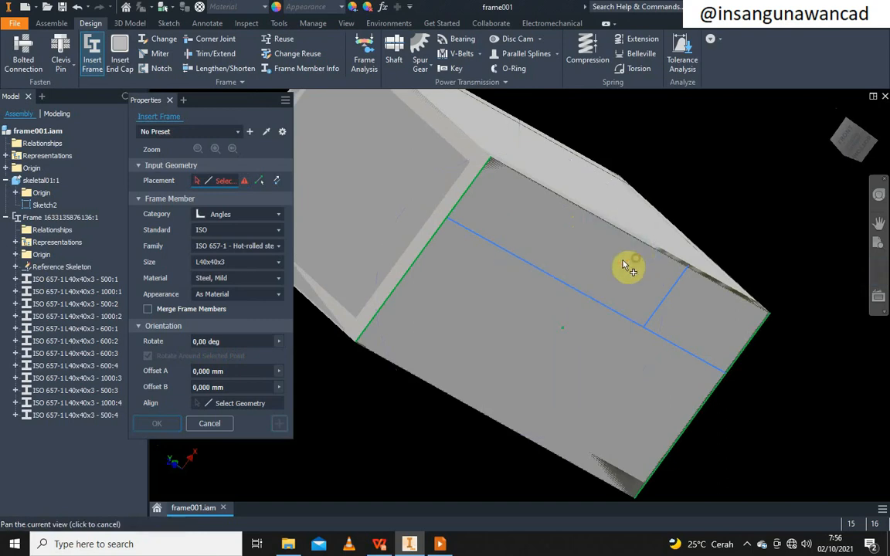
{"action": "left_click", "coordinate": [526, 267]}
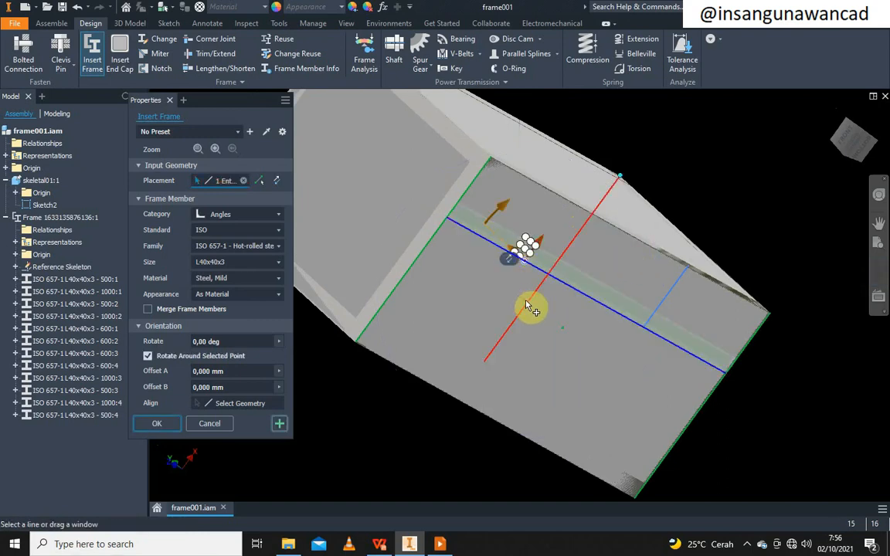
{"action": "scroll", "coordinate": [526, 302], "scroll_direction": "up", "scroll_amount": 3}
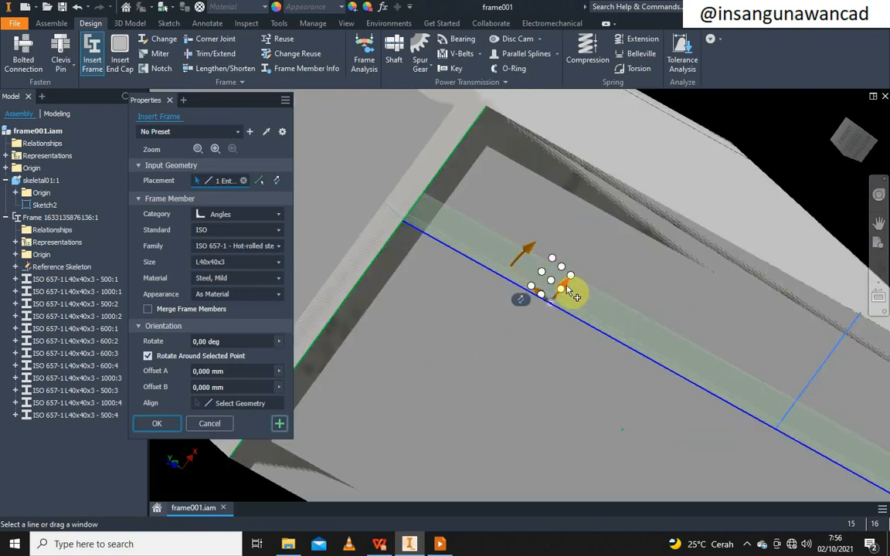
{"action": "left_click_drag", "start_coordinate": [530, 249], "coordinate": [559, 326]}
{"action": "scroll", "coordinate": [542, 217], "scroll_direction": "down", "scroll_amount": 3}
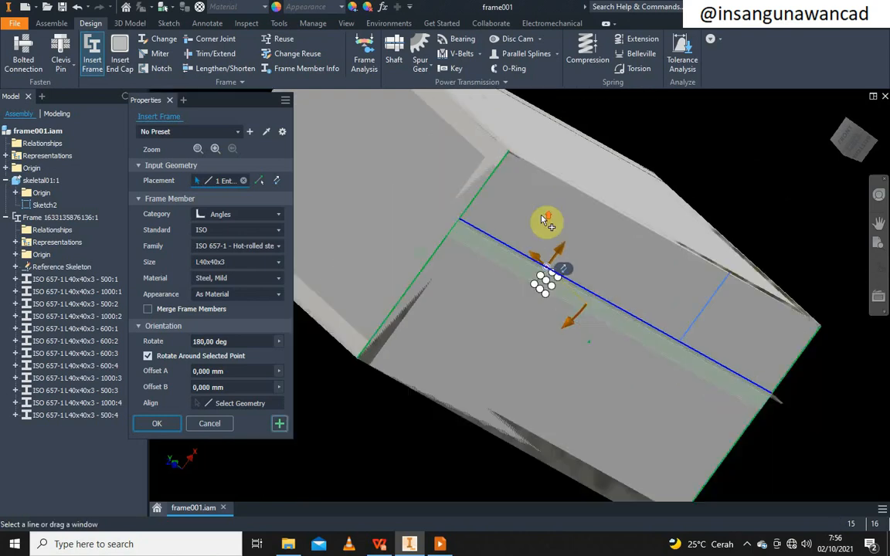
{"action": "left_click", "coordinate": [279, 425]}
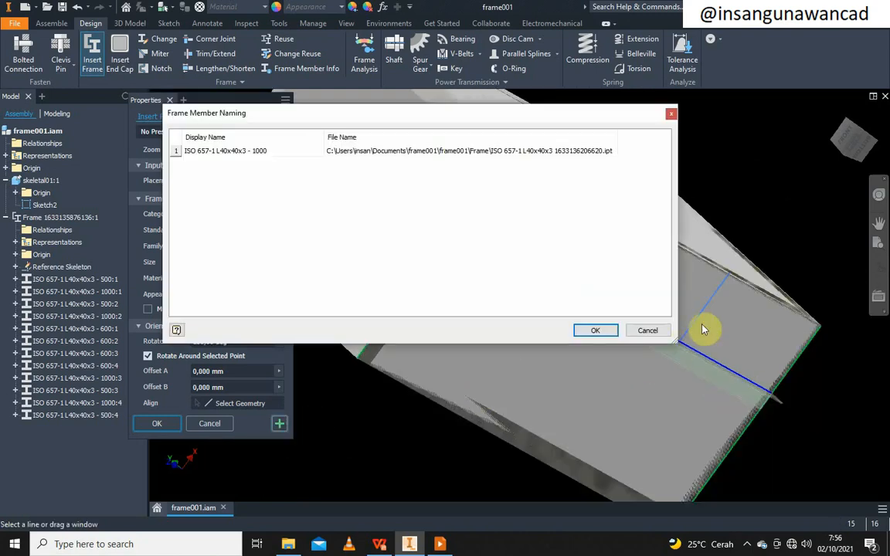
Create the 1000 mm angle member, then add a 166,49 mm angle member on the short cross edge
{"action": "left_click", "coordinate": [596, 332]}
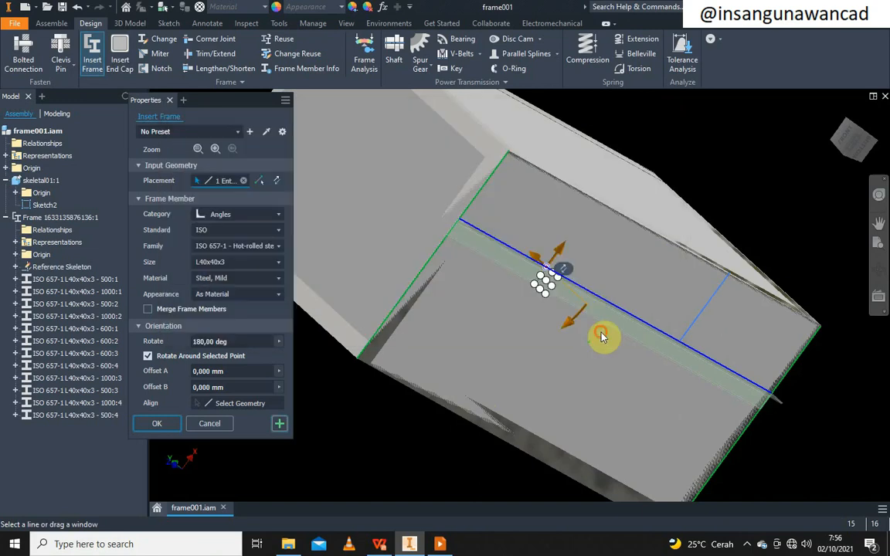
{"action": "left_click", "coordinate": [701, 316]}
{"action": "scroll", "coordinate": [704, 332], "scroll_direction": "up", "scroll_amount": 5}
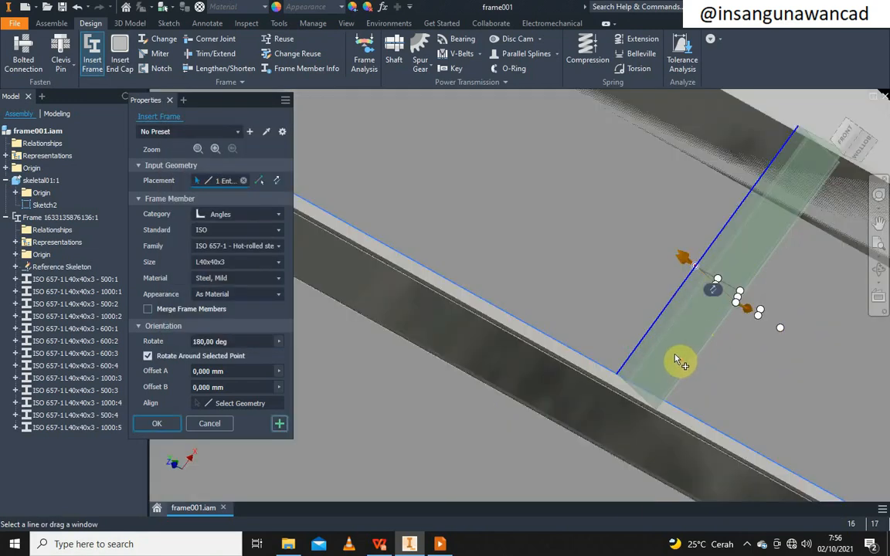
{"action": "scroll", "coordinate": [675, 358], "scroll_direction": "down", "scroll_amount": 2}
{"action": "left_click", "coordinate": [878, 272]}
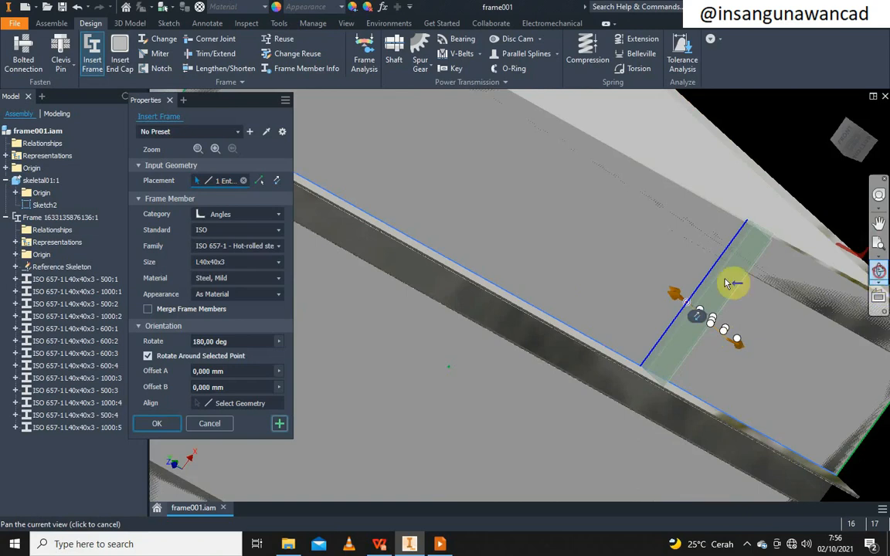
{"action": "left_click_drag", "start_coordinate": [730, 292], "coordinate": [553, 359]}
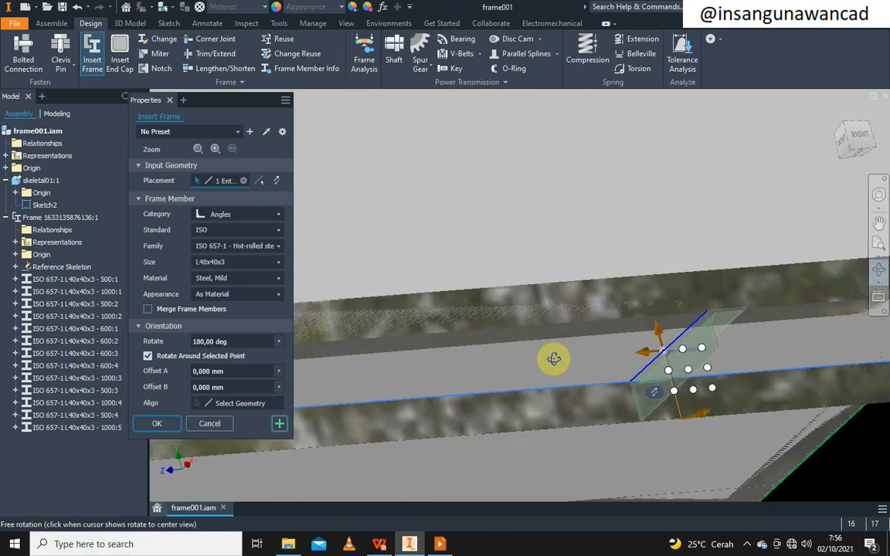
{"action": "scroll", "coordinate": [539, 345], "scroll_direction": "down", "scroll_amount": 2}
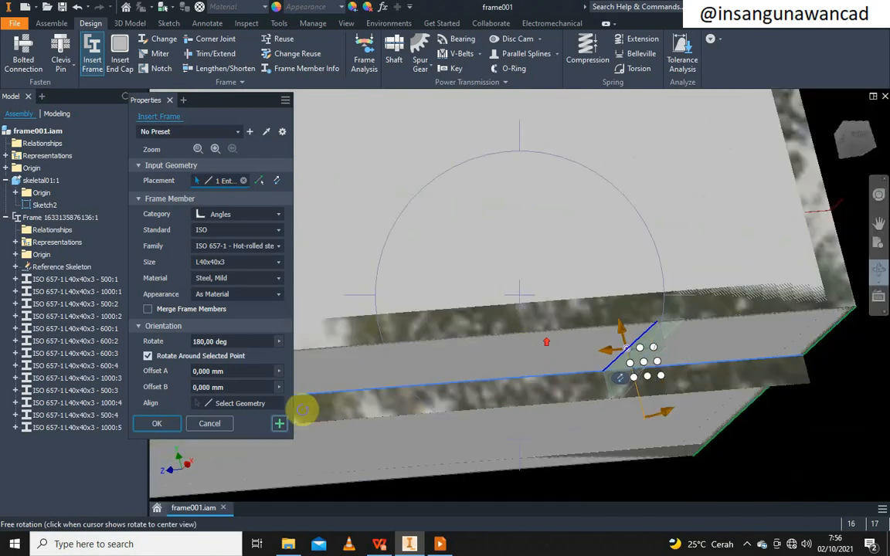
{"action": "left_click", "coordinate": [158, 424]}
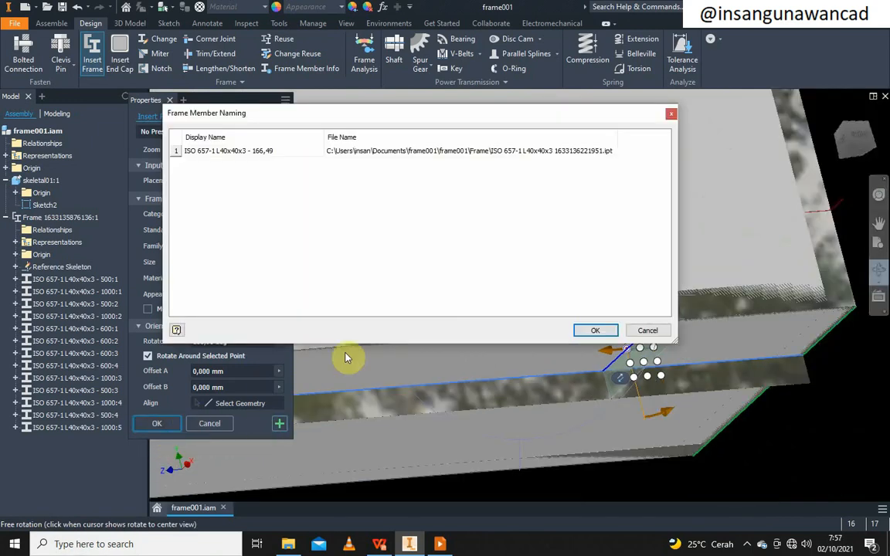
{"action": "left_click", "coordinate": [595, 331]}
{"action": "scroll", "coordinate": [580, 313], "scroll_direction": "down", "scroll_amount": 5}
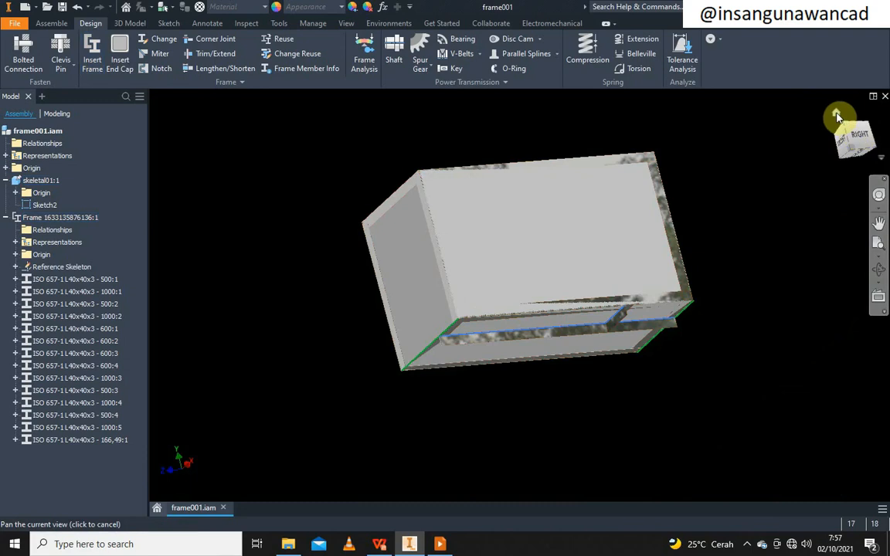
Hide skeletal01:1 and show the fifteen-member angle frame from an isometric corner
{"action": "left_click", "coordinate": [836, 115]}
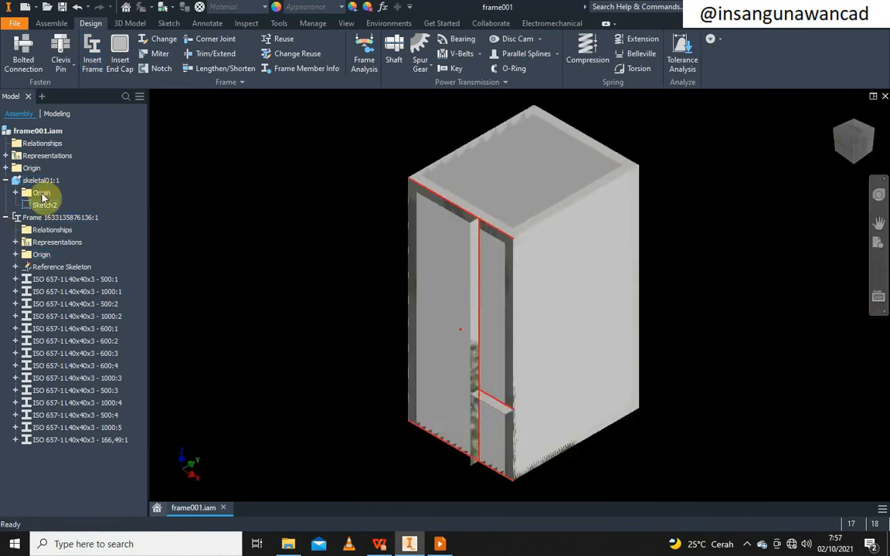
{"action": "right_click", "coordinate": [44, 184]}
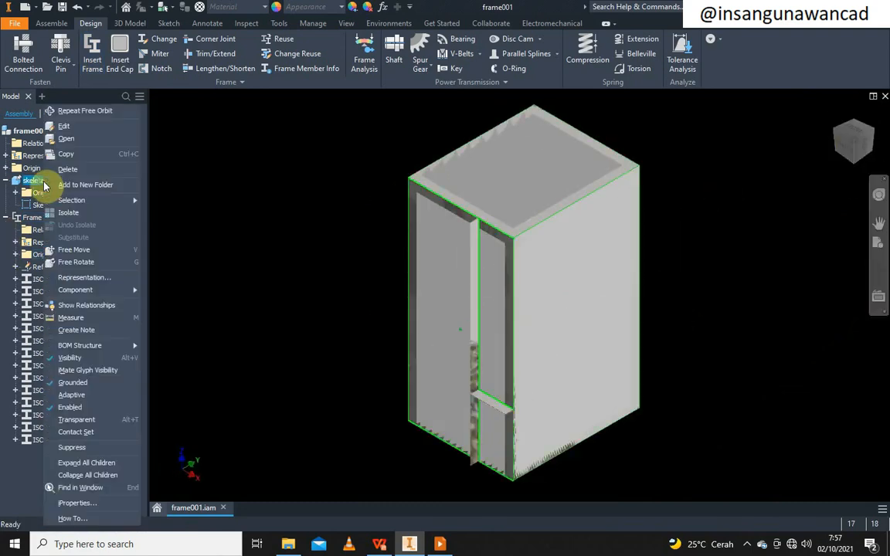
{"action": "left_click", "coordinate": [87, 360]}
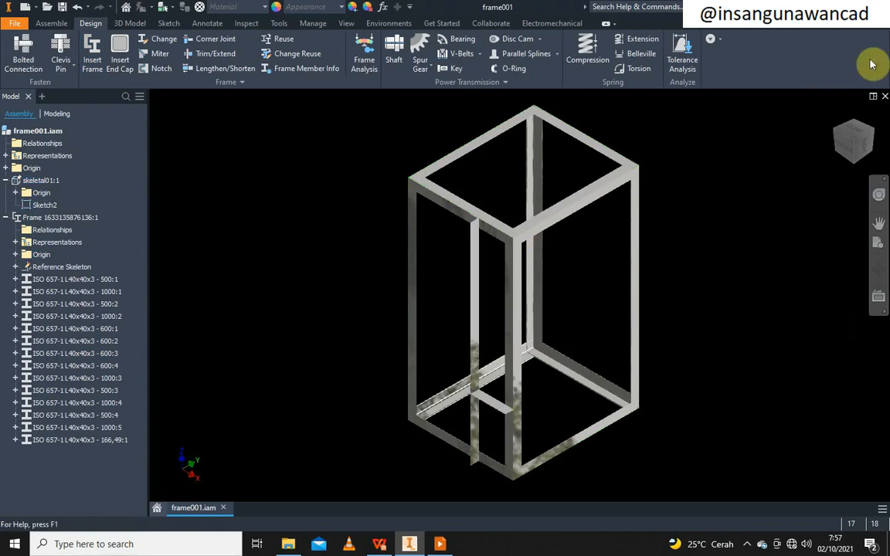
{"action": "left_click", "coordinate": [857, 132]}
{"action": "left_click", "coordinate": [866, 126]}
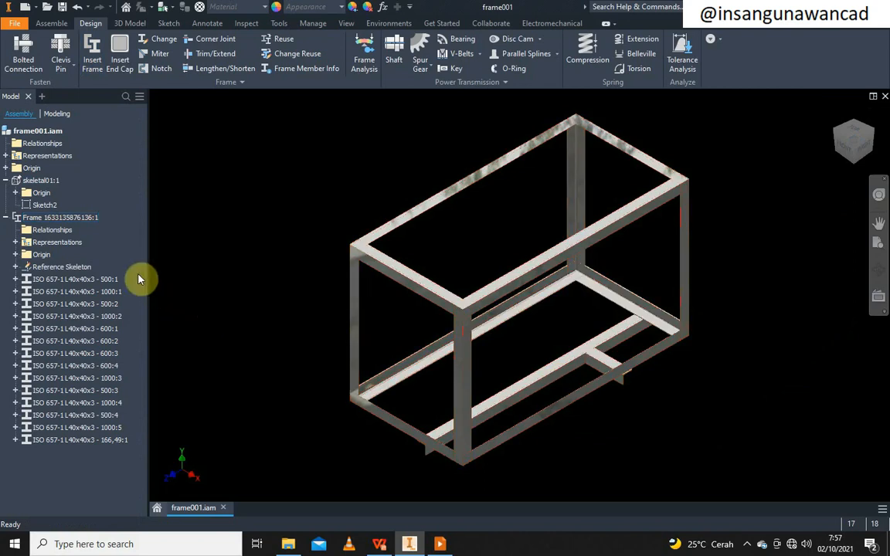
In skeletal01's Sketch2, make the long and short divider lines coincident with the centre point
{"action": "double_click", "coordinate": [50, 182]}
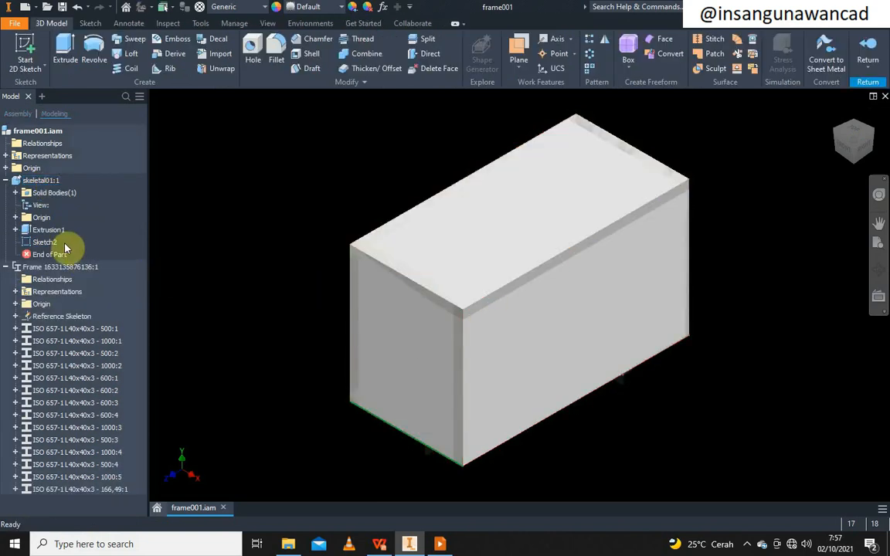
{"action": "double_click", "coordinate": [34, 242]}
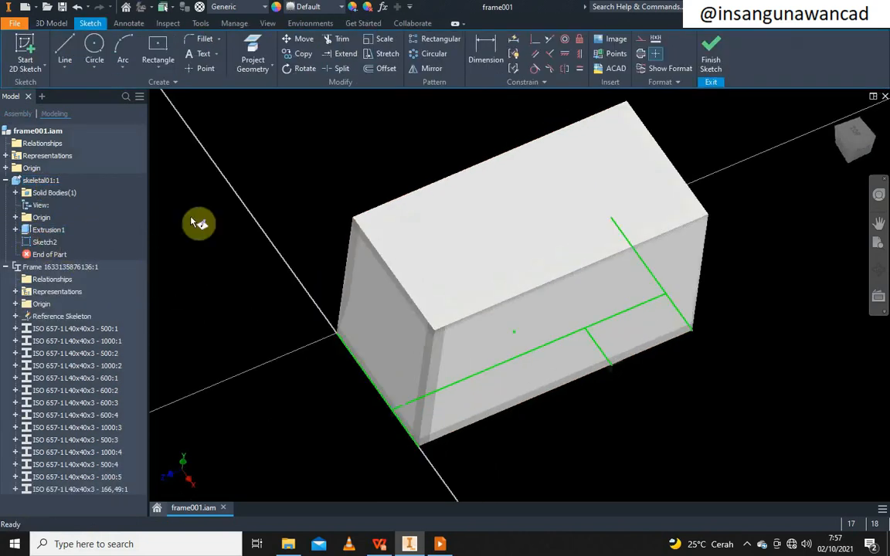
{"action": "left_click", "coordinate": [879, 269]}
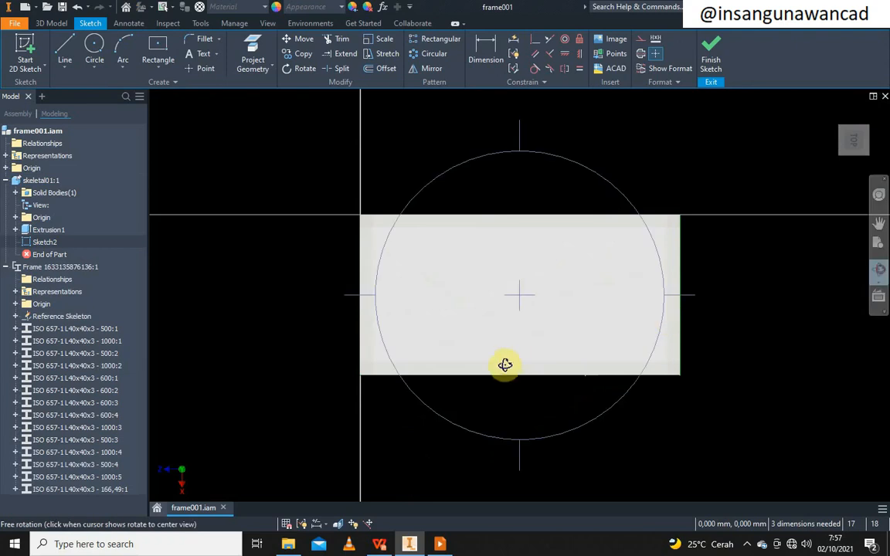
{"action": "left_click_drag", "start_coordinate": [505, 364], "coordinate": [465, 130]}
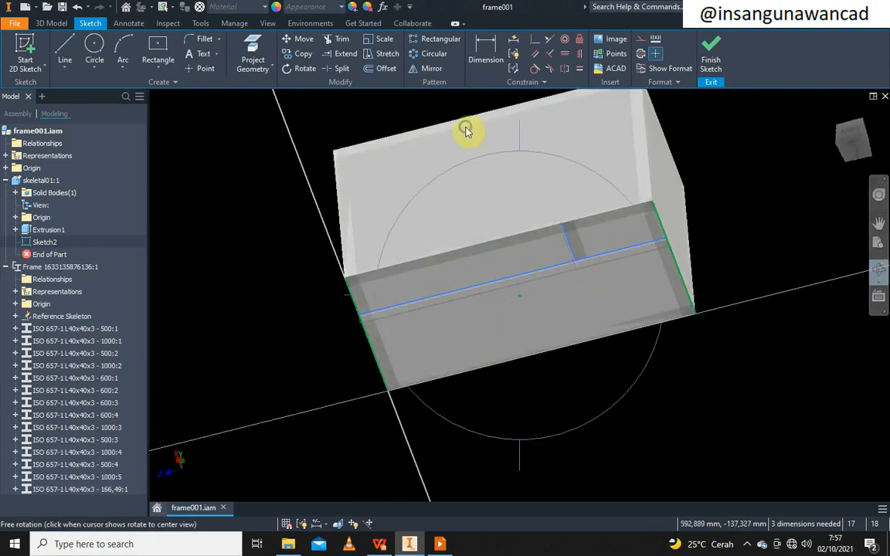
{"action": "right_click", "coordinate": [466, 130]}
{"action": "left_click", "coordinate": [510, 127]}
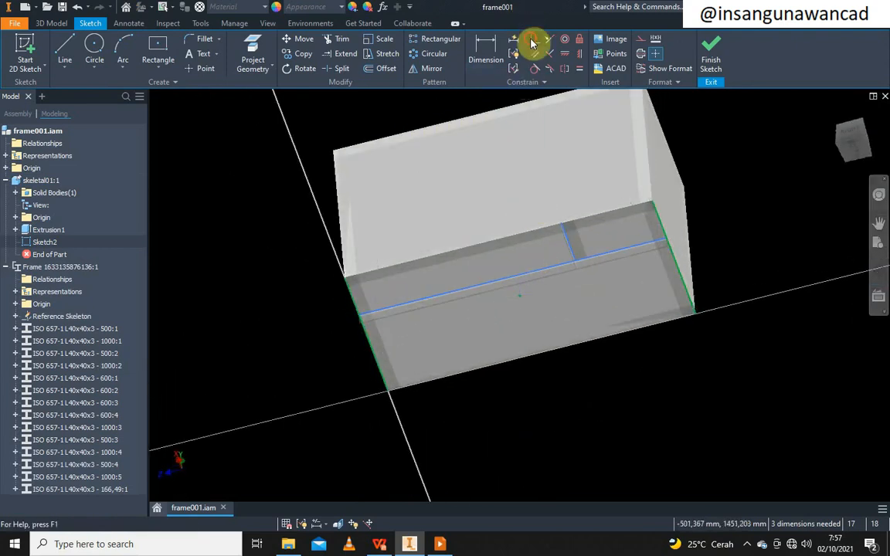
{"action": "left_click", "coordinate": [531, 42]}
{"action": "left_click", "coordinate": [516, 275]}
{"action": "left_click", "coordinate": [520, 296]}
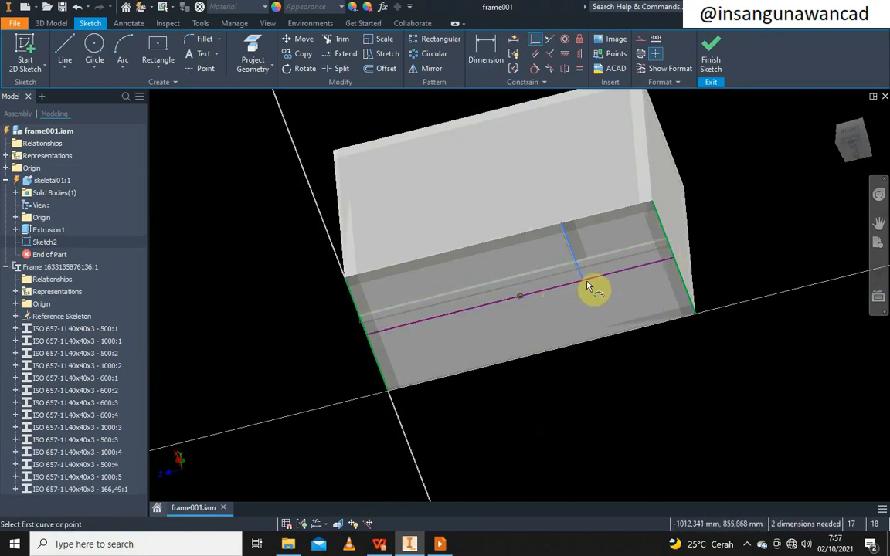
{"action": "left_click", "coordinate": [587, 284]}
{"action": "left_click", "coordinate": [522, 299]}
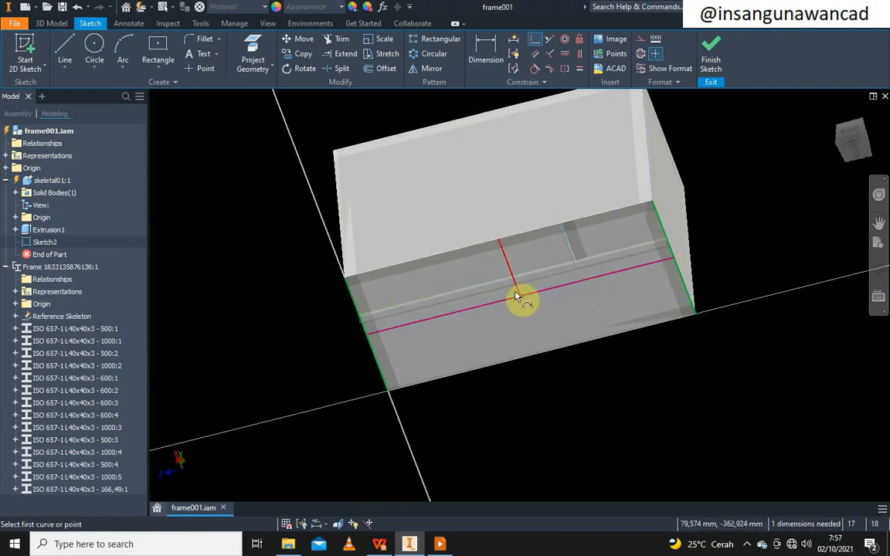
Finish the sketch, return to the assembly to update the frame, and set an isometric corner view
{"action": "left_click", "coordinate": [711, 47]}
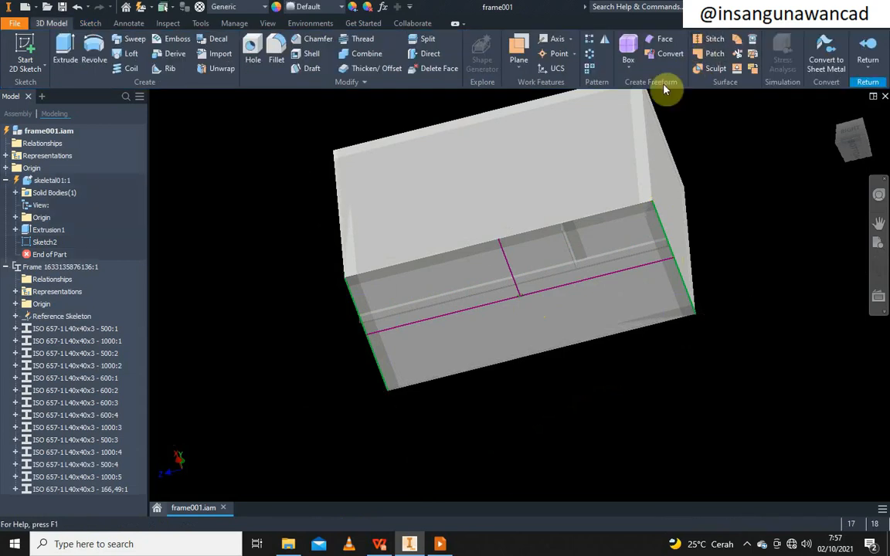
{"action": "left_click", "coordinate": [877, 49]}
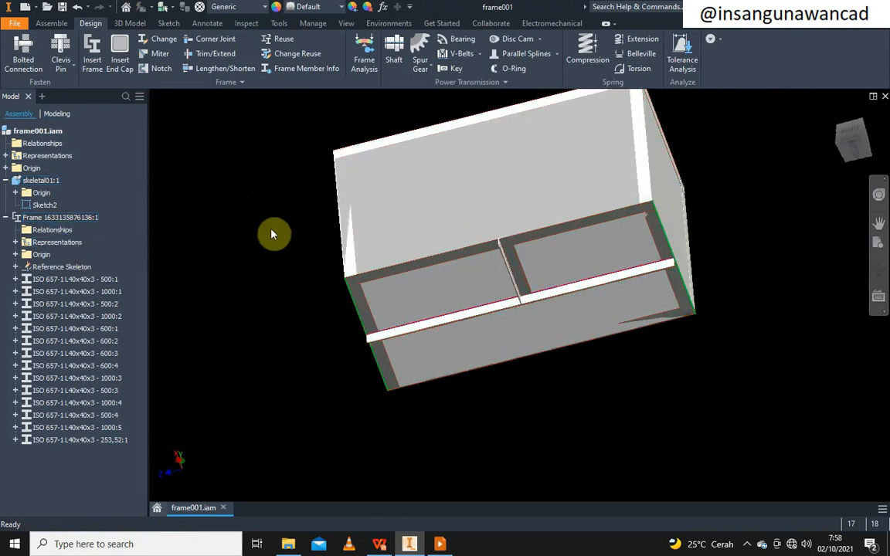
{"action": "left_click", "coordinate": [838, 116]}
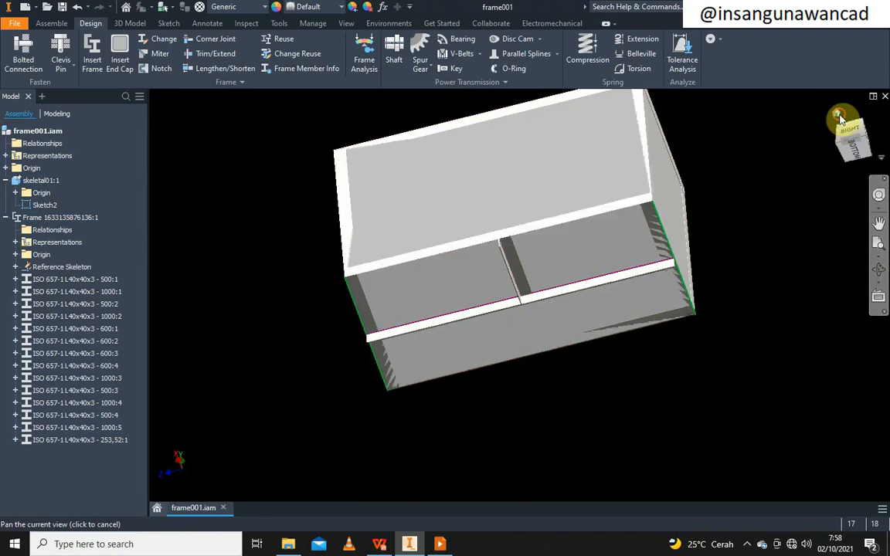
{"action": "left_click", "coordinate": [858, 130]}
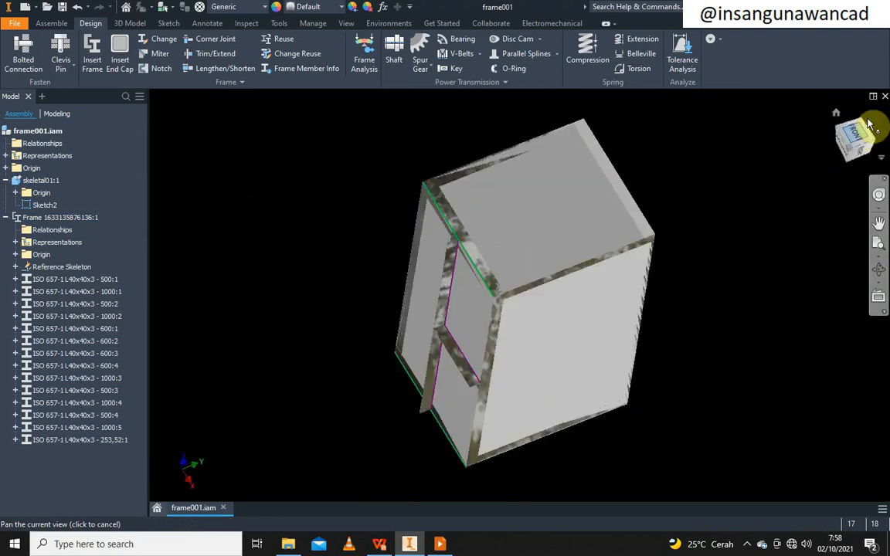
{"action": "left_click", "coordinate": [871, 114]}
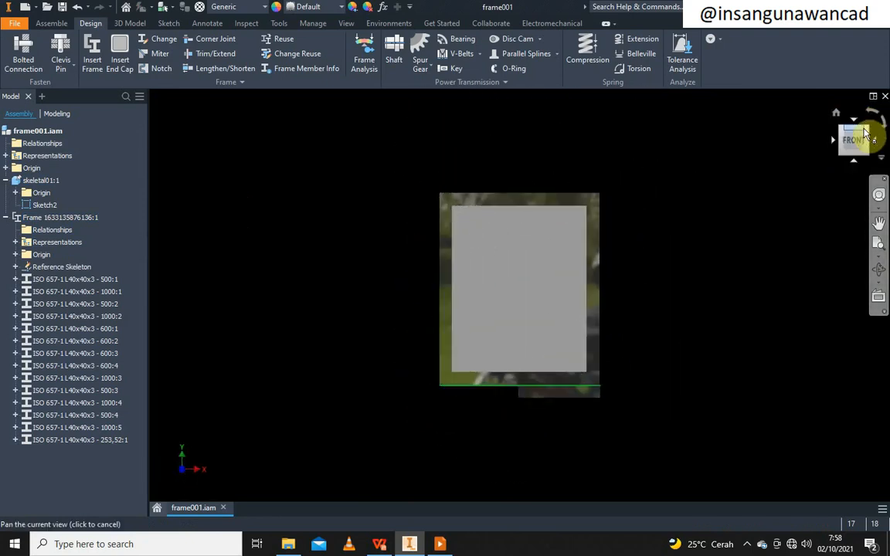
{"action": "left_click", "coordinate": [865, 131]}
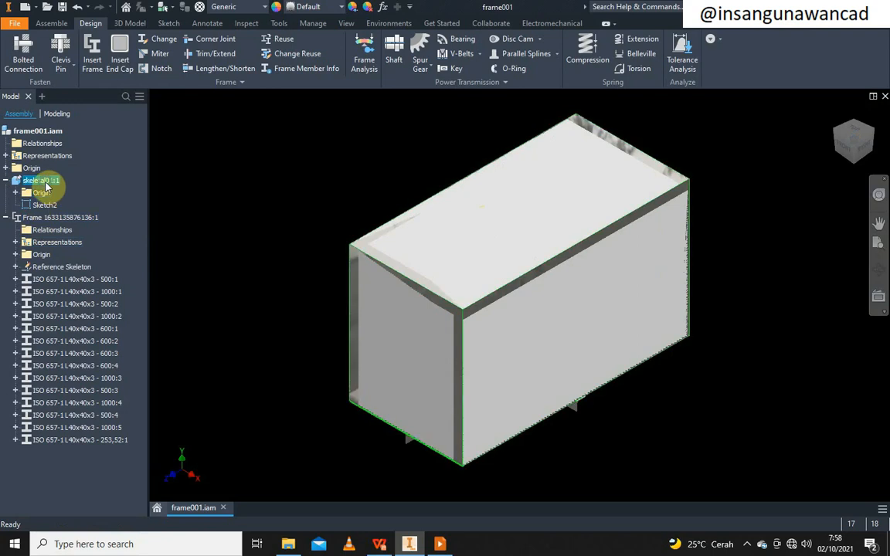
Hide skeletal01:1 again, glance at the key-steps slide, and return to Inventor
{"action": "right_click", "coordinate": [35, 180]}
{"action": "left_click", "coordinate": [95, 358]}
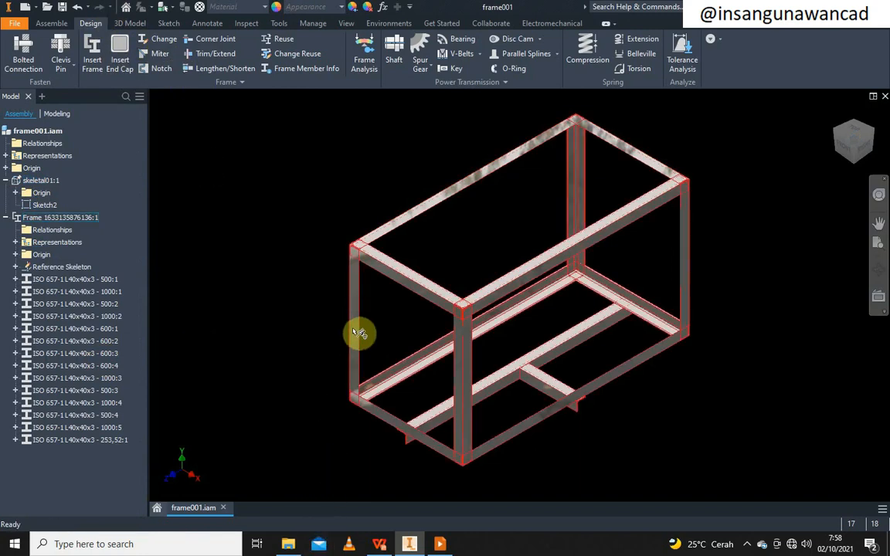
{"action": "left_click", "coordinate": [438, 544]}
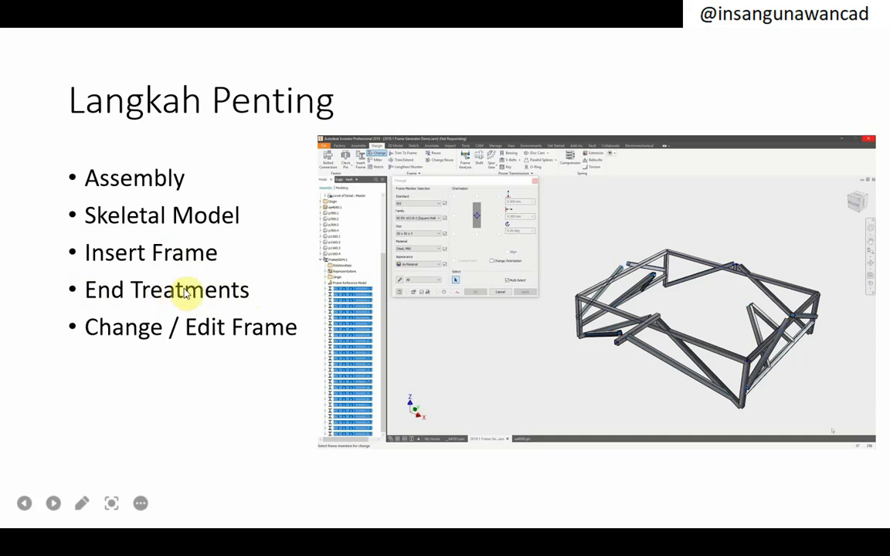
{"action": "key", "text": "alt+Tab"}
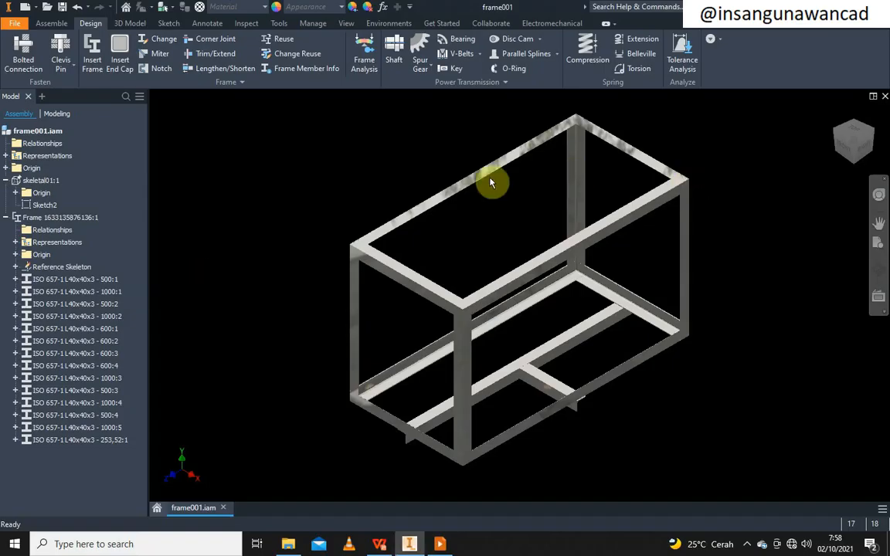
{"action": "scroll", "coordinate": [377, 268], "scroll_direction": "down", "scroll_amount": 5}
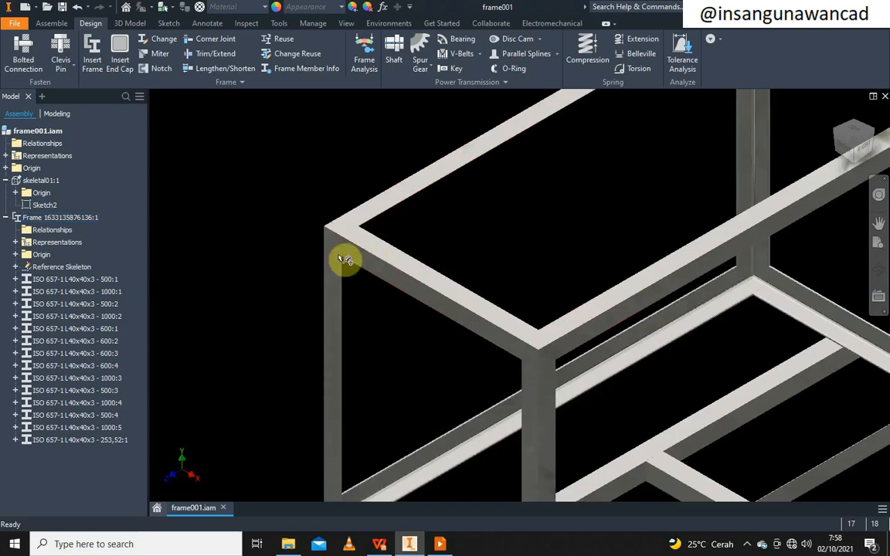
{"action": "scroll", "coordinate": [345, 259], "scroll_direction": "up", "scroll_amount": 5}
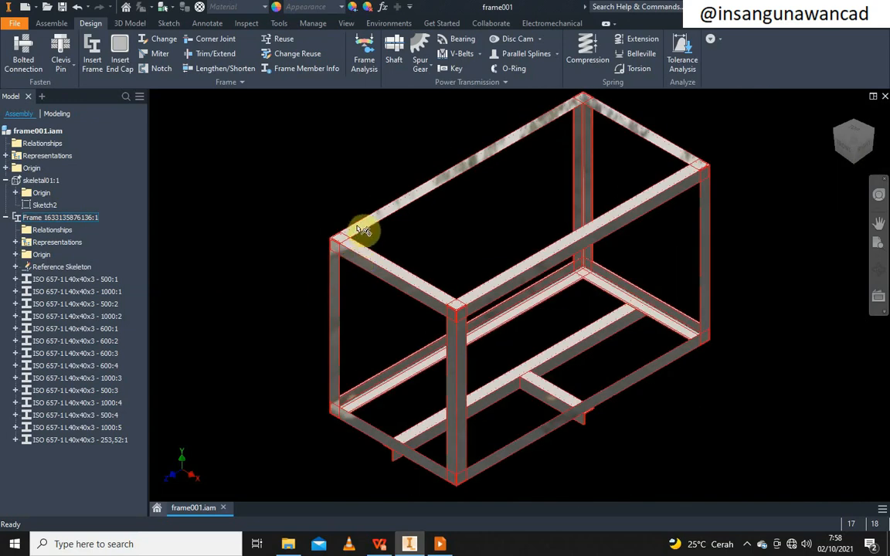
{"action": "scroll", "coordinate": [354, 243], "scroll_direction": "down", "scroll_amount": 4}
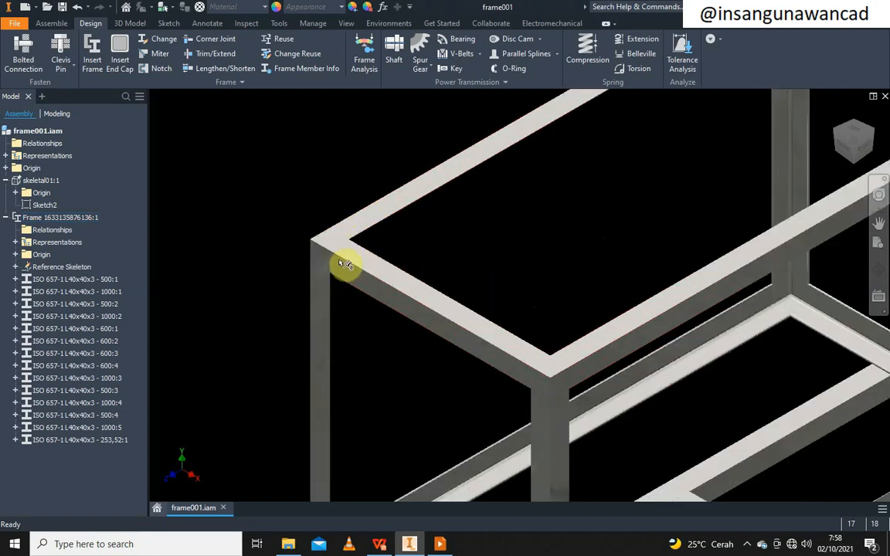
{"action": "scroll", "coordinate": [344, 259], "scroll_direction": "down", "scroll_amount": 3}
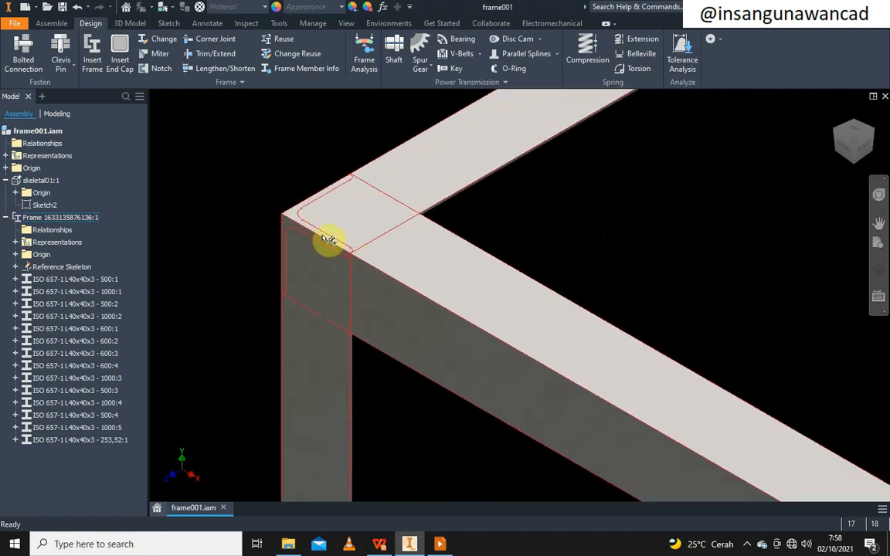
{"action": "scroll", "coordinate": [334, 266], "scroll_direction": "up", "scroll_amount": 3}
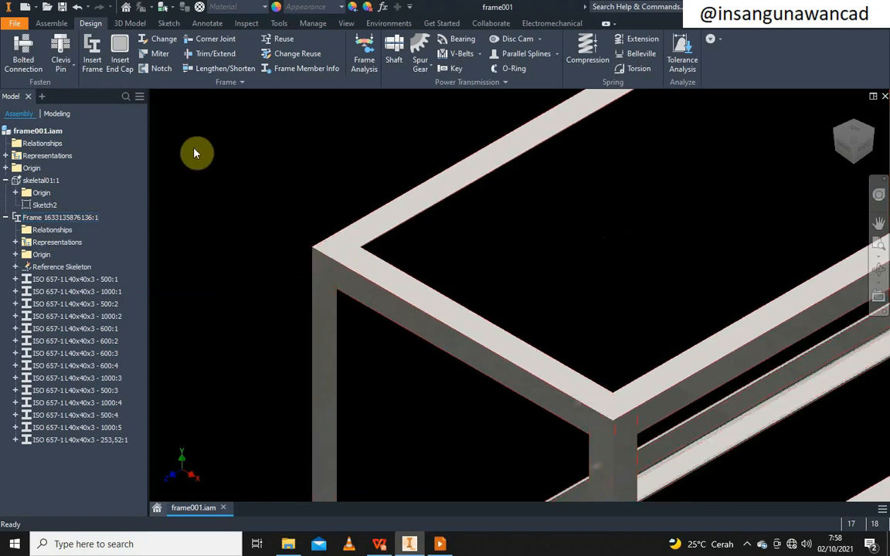
Miter the top 500 and 1000 angle members where they meet at the upper-left corner
{"action": "left_click", "coordinate": [161, 54]}
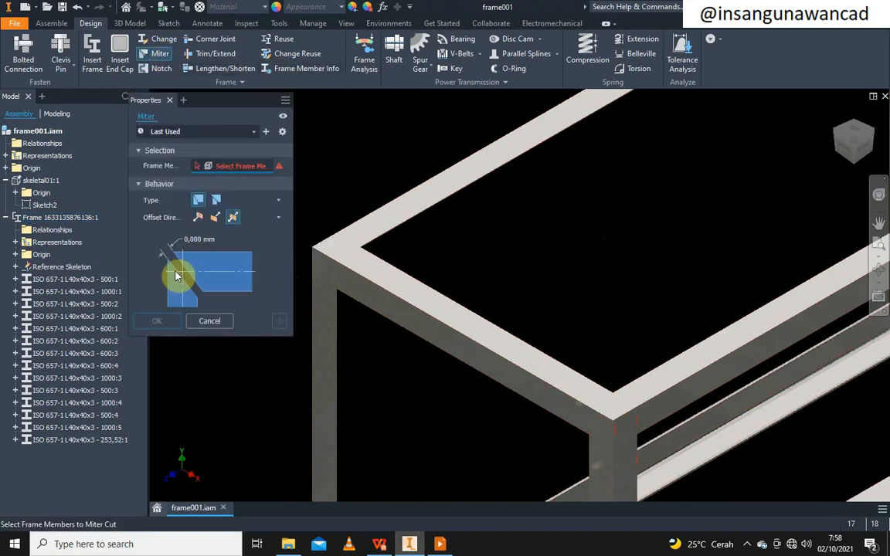
{"action": "left_click", "coordinate": [389, 284]}
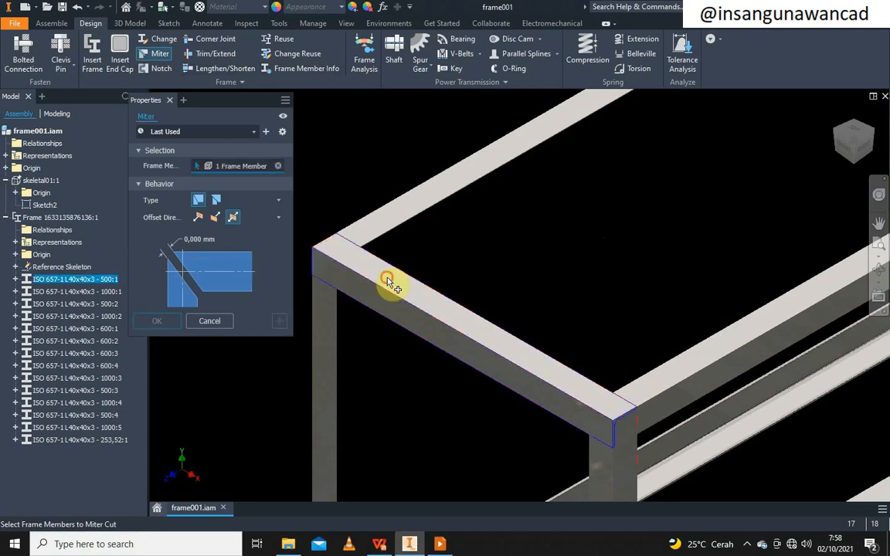
{"action": "left_click", "coordinate": [377, 247]}
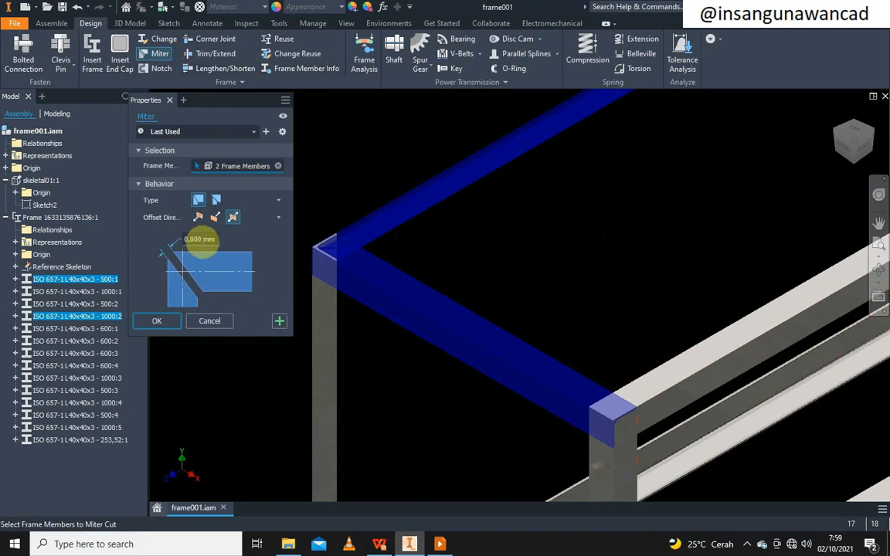
{"action": "left_click", "coordinate": [158, 321]}
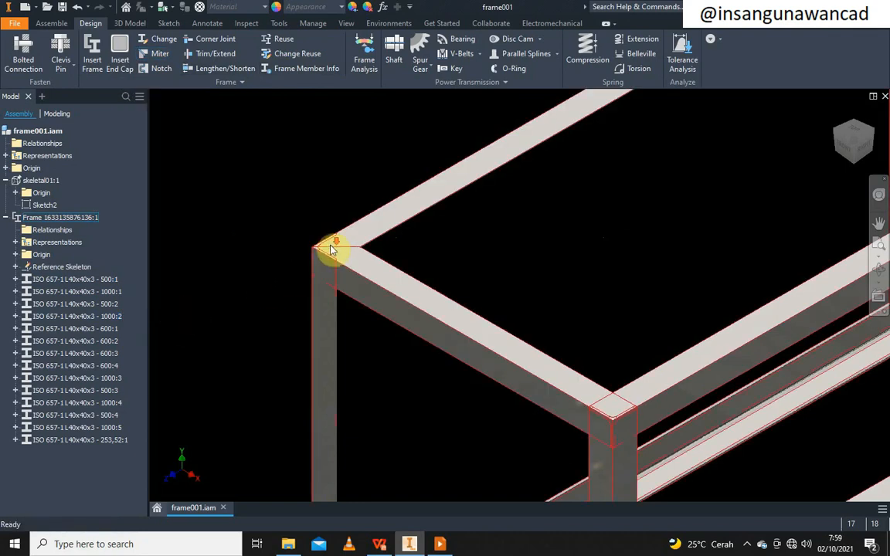
{"action": "scroll", "coordinate": [331, 248], "scroll_direction": "up", "scroll_amount": 3}
{"action": "scroll", "coordinate": [356, 253], "scroll_direction": "down", "scroll_amount": 4}
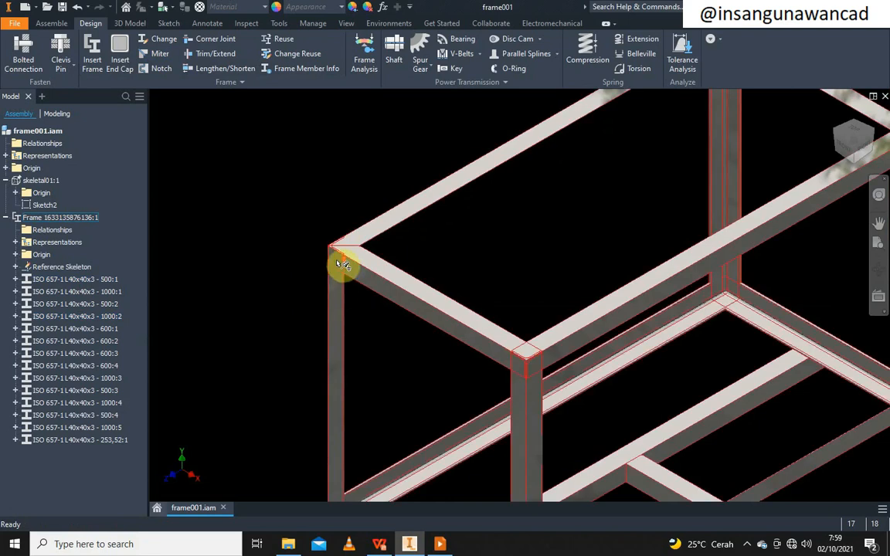
{"action": "scroll", "coordinate": [341, 258], "scroll_direction": "up", "scroll_amount": 3}
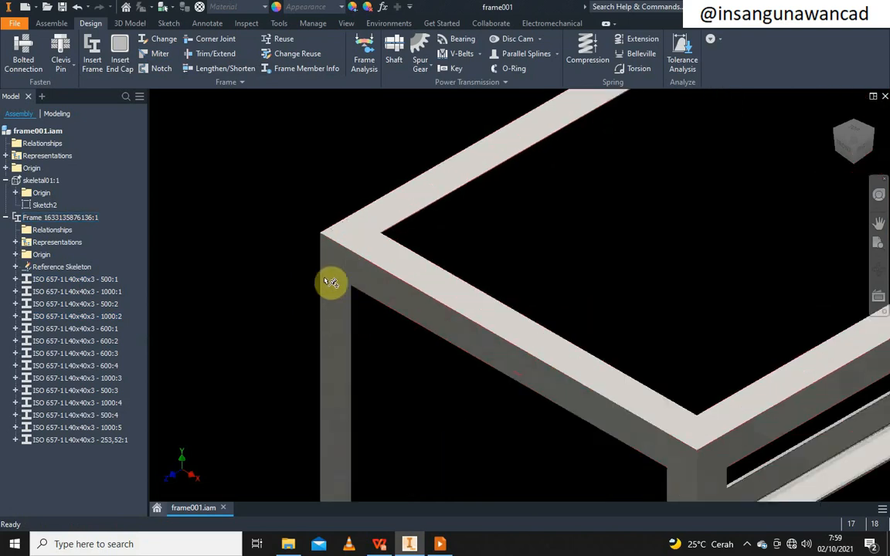
Corner-joint the top horizontal member to the vertical post at the upper-left corner
{"action": "left_click", "coordinate": [211, 41]}
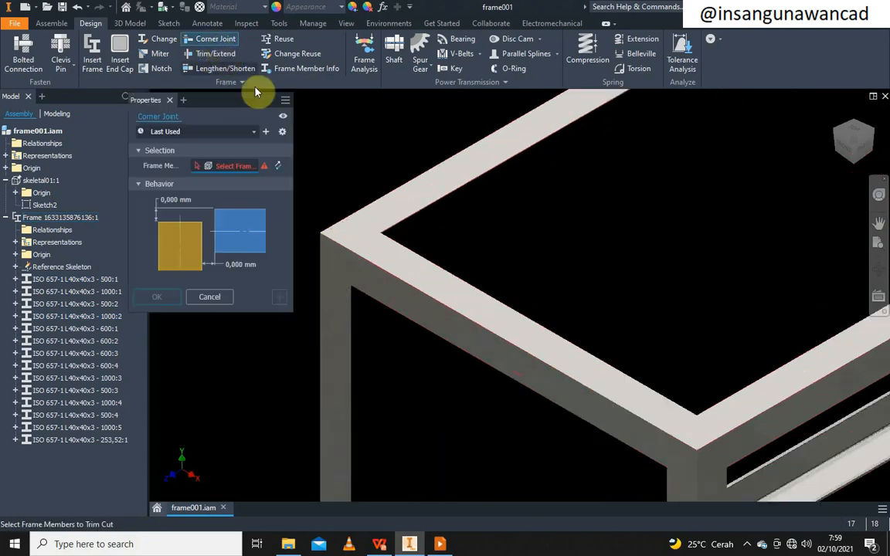
{"action": "left_click", "coordinate": [396, 303]}
{"action": "left_click", "coordinate": [346, 325]}
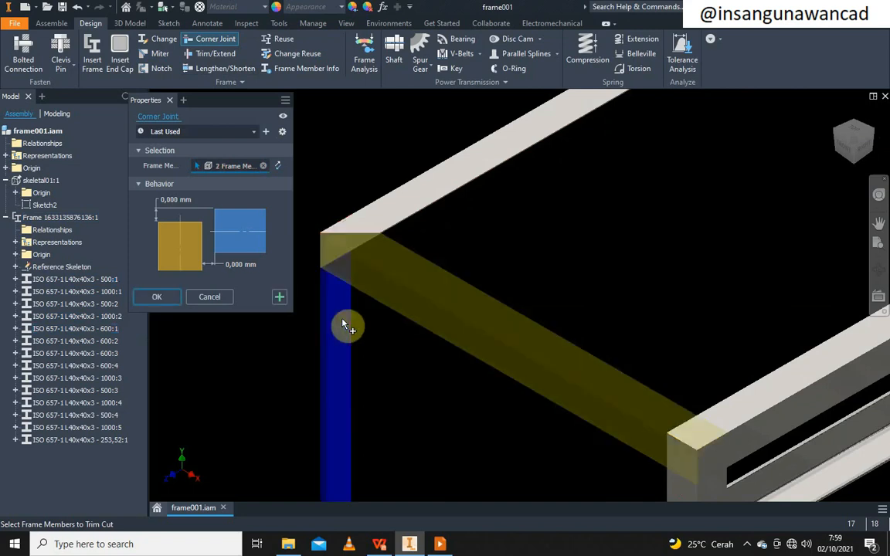
{"action": "left_click", "coordinate": [165, 297]}
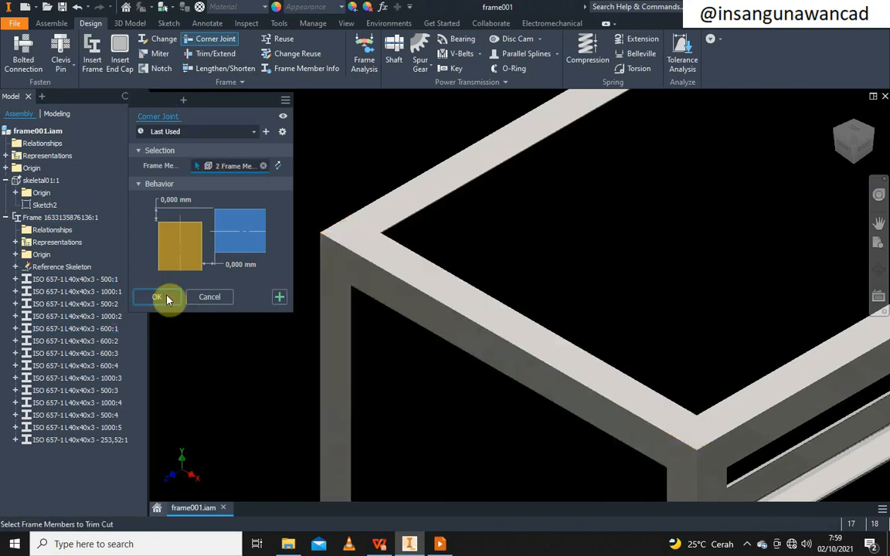
{"action": "scroll", "coordinate": [342, 299], "scroll_direction": "up", "scroll_amount": 5}
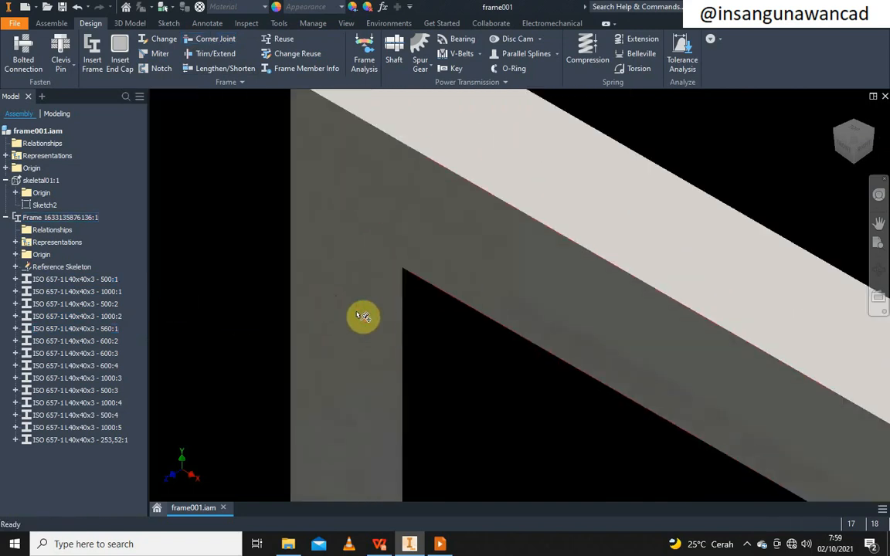
{"action": "scroll", "coordinate": [360, 313], "scroll_direction": "down", "scroll_amount": 4}
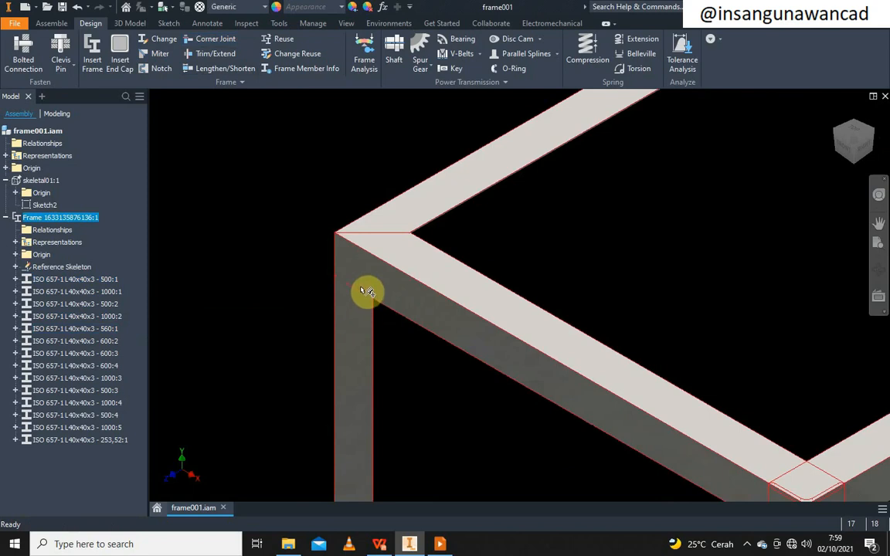
Orbit the frame to inspect the new corner joint from another side
{"action": "left_click", "coordinate": [878, 222]}
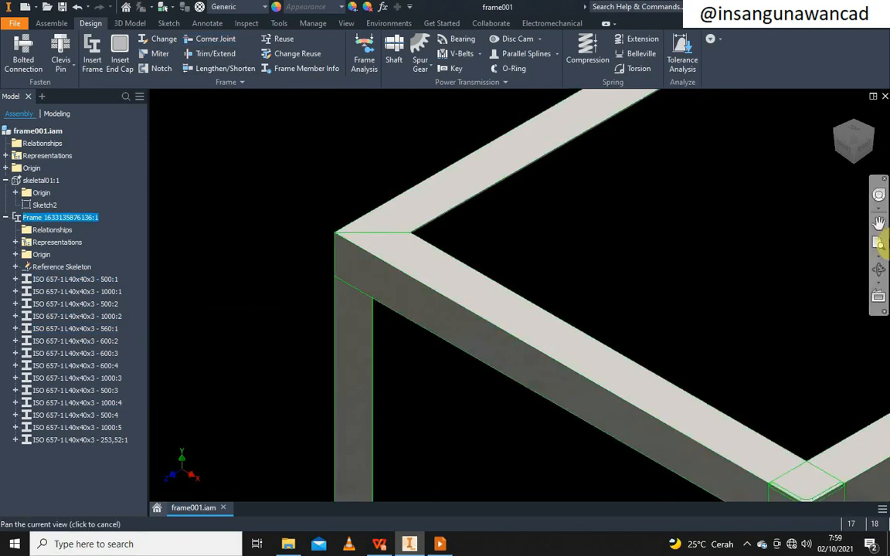
{"action": "left_click", "coordinate": [878, 268]}
{"action": "left_click_drag", "start_coordinate": [365, 294], "coordinate": [294, 229]}
{"action": "right_click", "coordinate": [293, 227]}
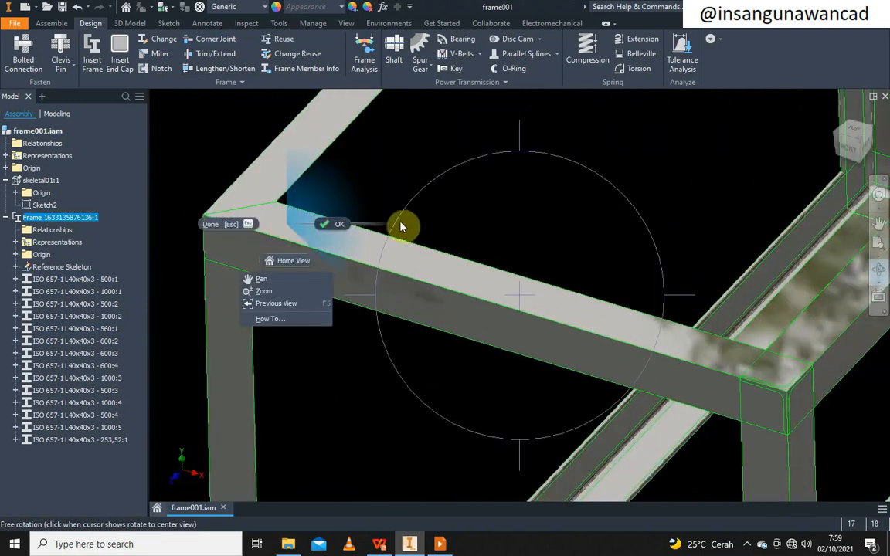
{"action": "left_click", "coordinate": [333, 228]}
{"action": "scroll", "coordinate": [518, 214], "scroll_direction": "down", "scroll_amount": 5}
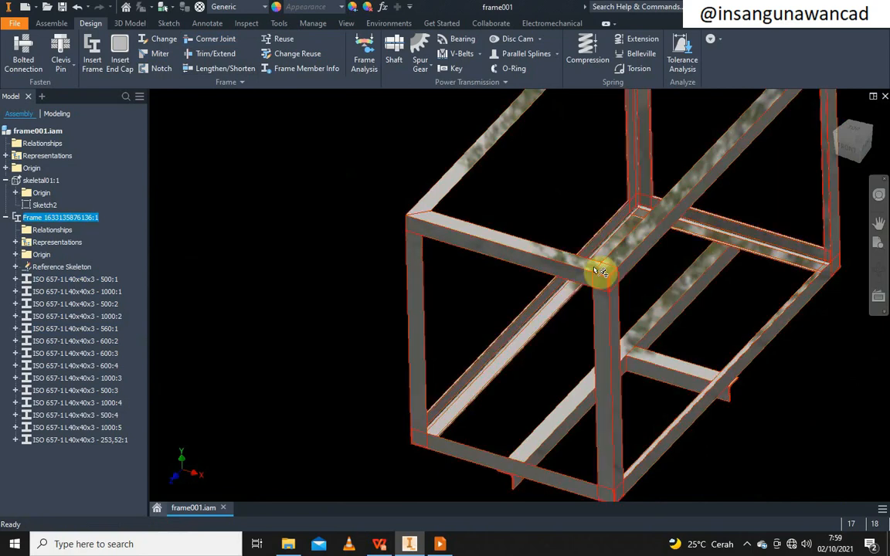
{"action": "scroll", "coordinate": [446, 451], "scroll_direction": "up", "scroll_amount": 3}
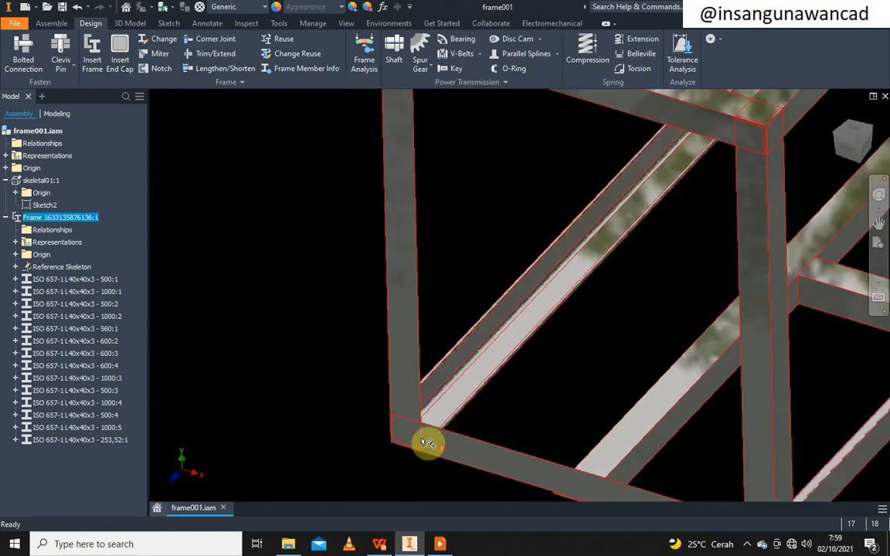
{"action": "scroll", "coordinate": [420, 437], "scroll_direction": "down", "scroll_amount": 2}
{"action": "left_click_drag", "start_coordinate": [420, 435], "coordinate": [413, 270]}
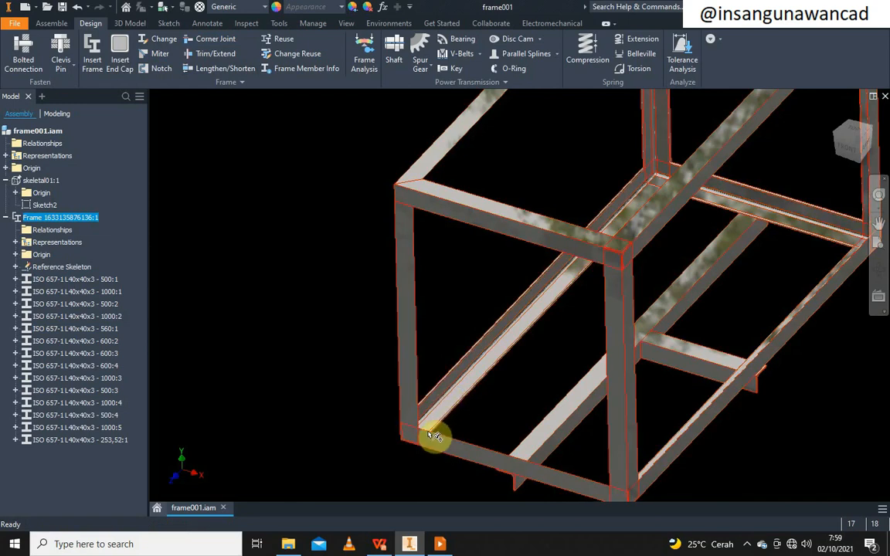
{"action": "scroll", "coordinate": [434, 436], "scroll_direction": "up", "scroll_amount": 2}
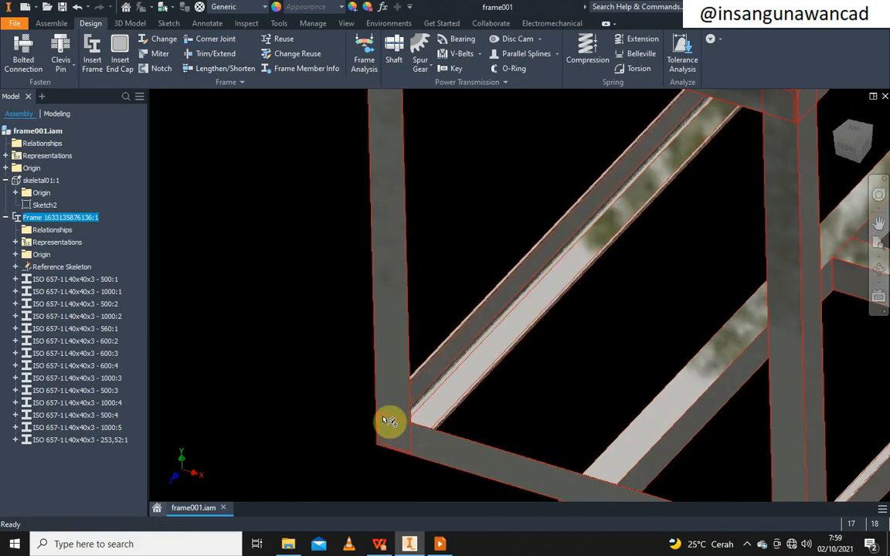
{"action": "scroll", "coordinate": [388, 421], "scroll_direction": "down", "scroll_amount": 4}
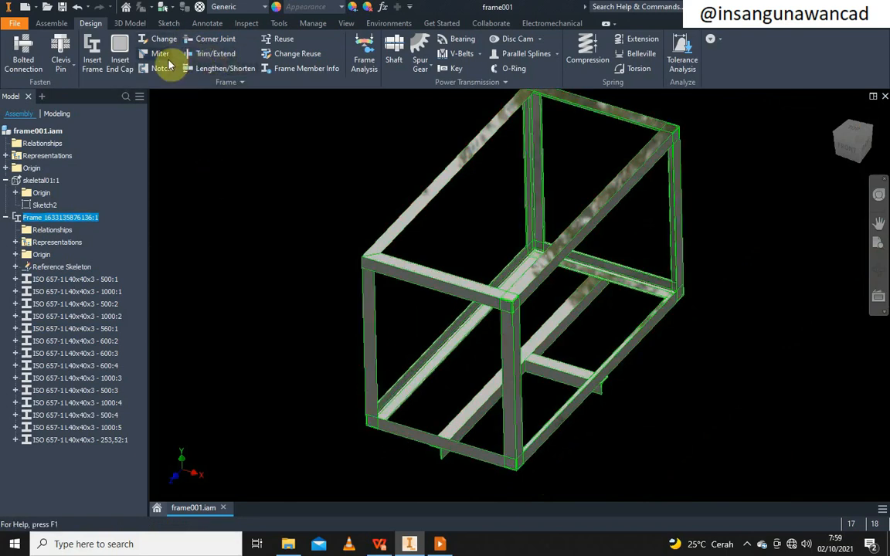
Corner-joint the bottom member to the left vertical post at the lower-left corner
{"action": "left_click", "coordinate": [210, 39]}
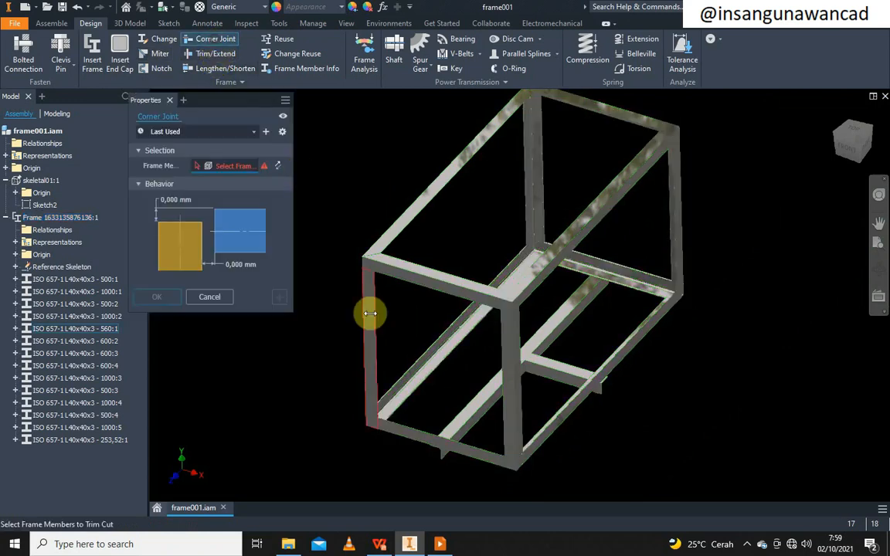
{"action": "left_click", "coordinate": [390, 437]}
{"action": "left_click", "coordinate": [372, 385]}
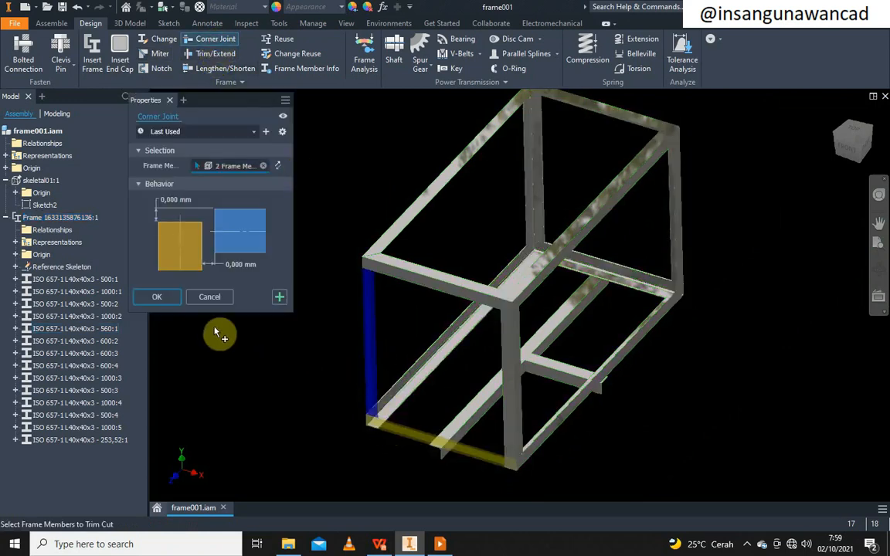
{"action": "left_click", "coordinate": [156, 297]}
{"action": "scroll", "coordinate": [415, 326], "scroll_direction": "up", "scroll_amount": 5}
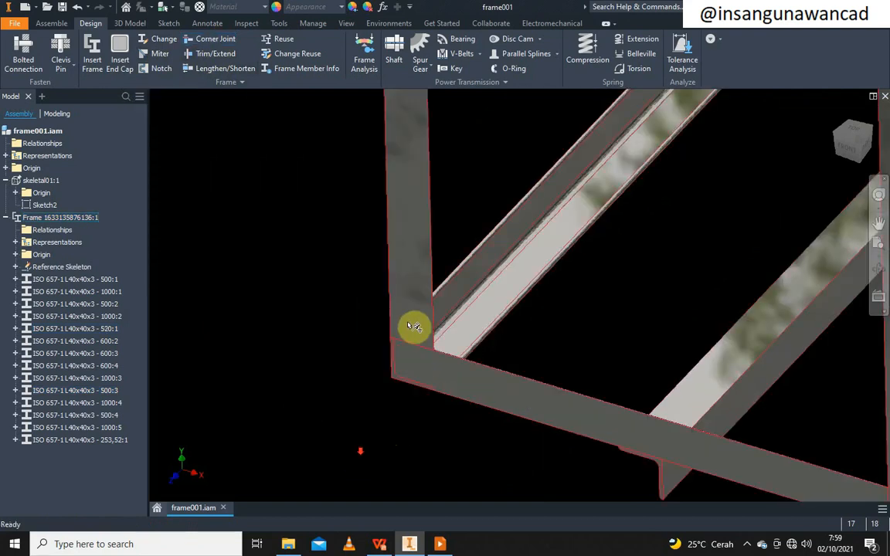
Miter the two bottom members meeting at the lower-left corner and orbit to check
{"action": "left_click", "coordinate": [153, 56]}
{"action": "left_click", "coordinate": [477, 383]}
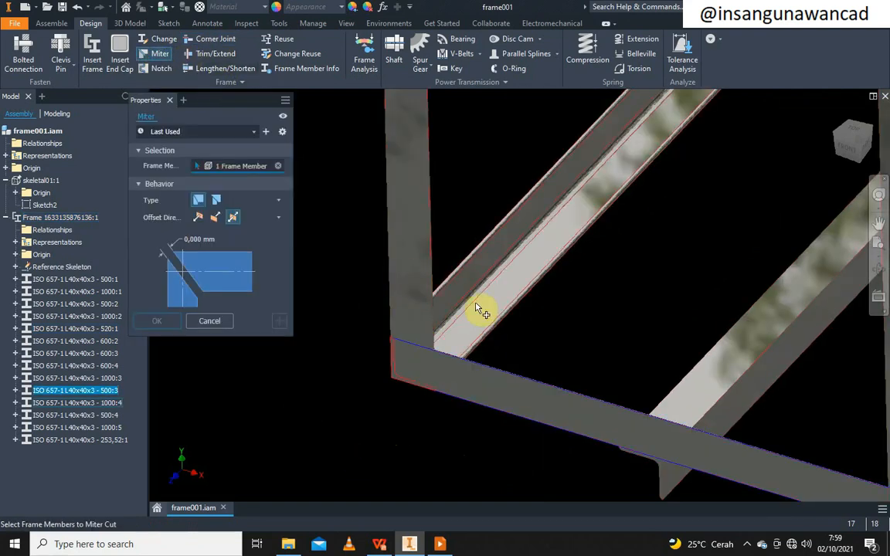
{"action": "left_click", "coordinate": [476, 308]}
{"action": "left_click", "coordinate": [157, 321]}
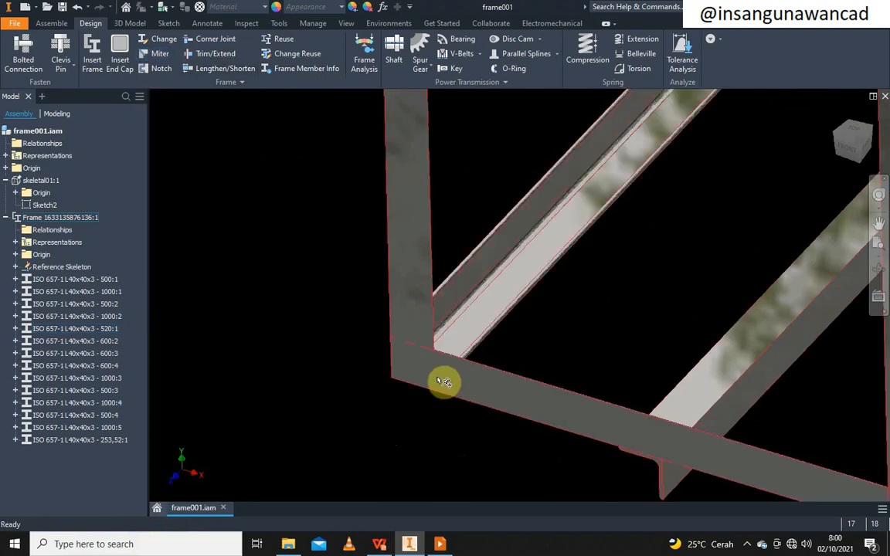
{"action": "scroll", "coordinate": [448, 360], "scroll_direction": "down", "scroll_amount": 5}
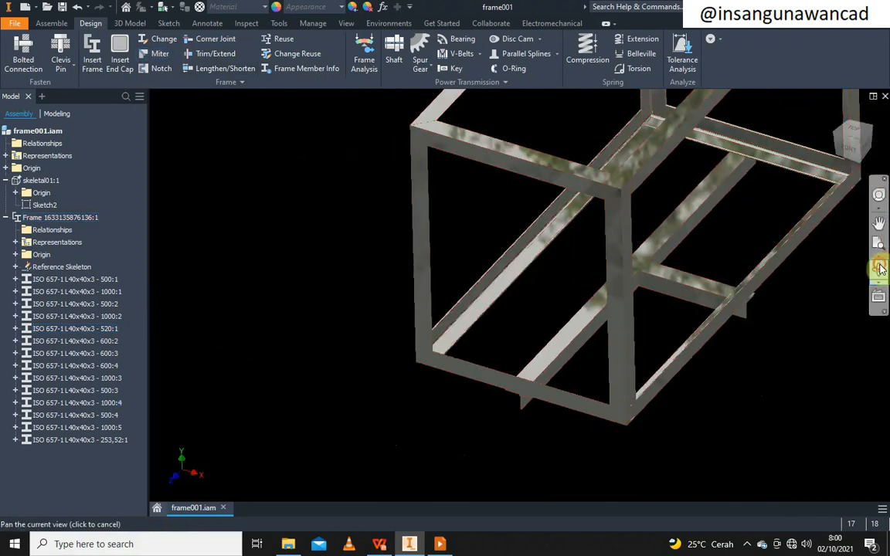
{"action": "left_click", "coordinate": [879, 267]}
{"action": "left_click_drag", "start_coordinate": [532, 331], "coordinate": [514, 195]}
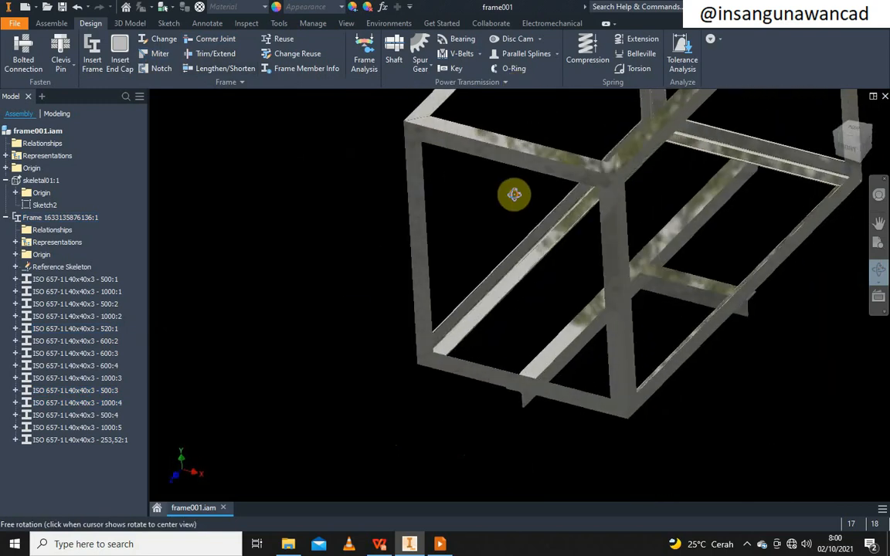
{"action": "right_click", "coordinate": [526, 224]}
{"action": "left_click", "coordinate": [427, 268]}
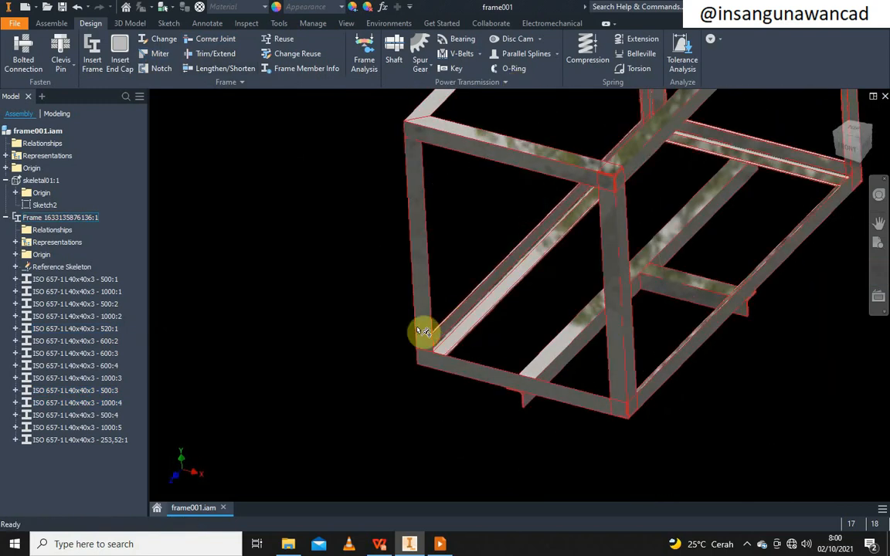
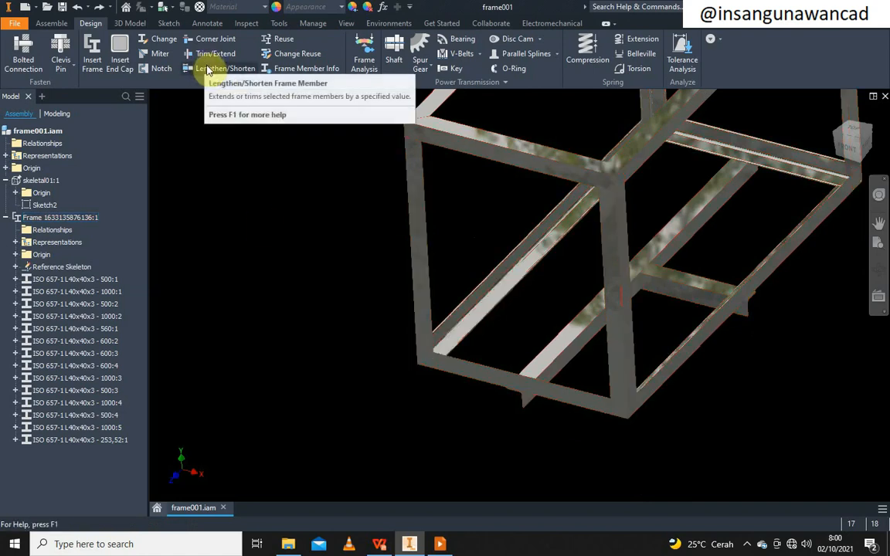
Pick the left leg for Lengthen/Shorten and enter a 100 mm extension
{"action": "middle_click_drag", "start_coordinate": [323, 249], "coordinate": [247, 306]}
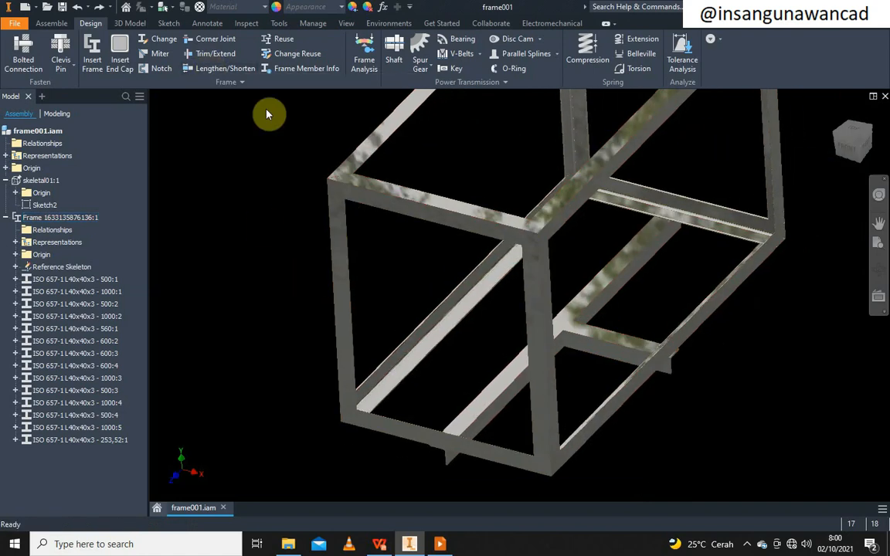
{"action": "left_click", "coordinate": [216, 70]}
{"action": "middle_click_drag", "start_coordinate": [324, 334], "coordinate": [402, 192]}
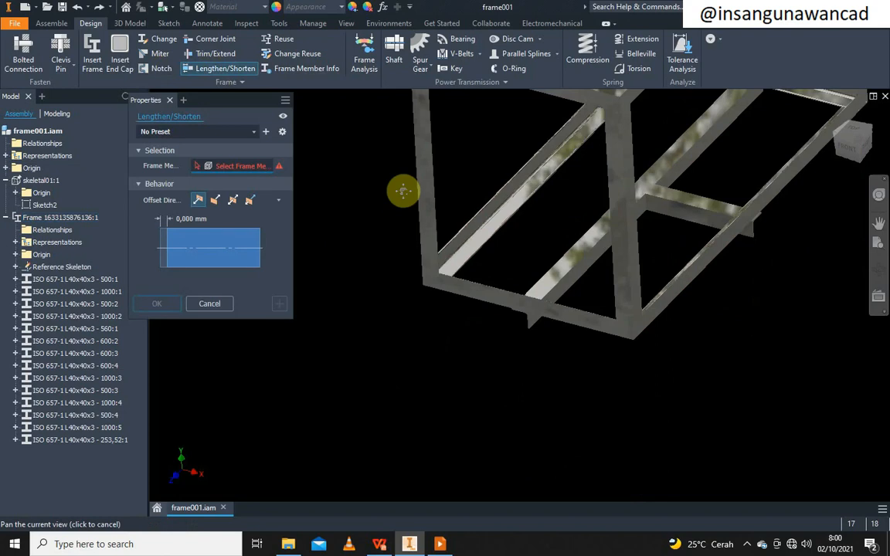
{"action": "left_click", "coordinate": [435, 264]}
{"action": "scroll", "coordinate": [437, 312], "scroll_direction": "down", "scroll_amount": 3}
{"action": "scroll", "coordinate": [431, 312], "scroll_direction": "up", "scroll_amount": 2}
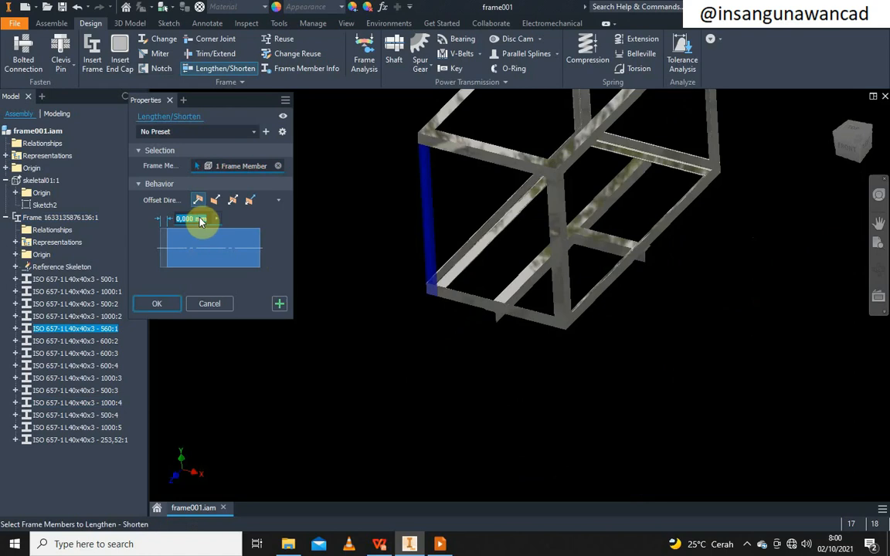
{"action": "type", "text": "00"}
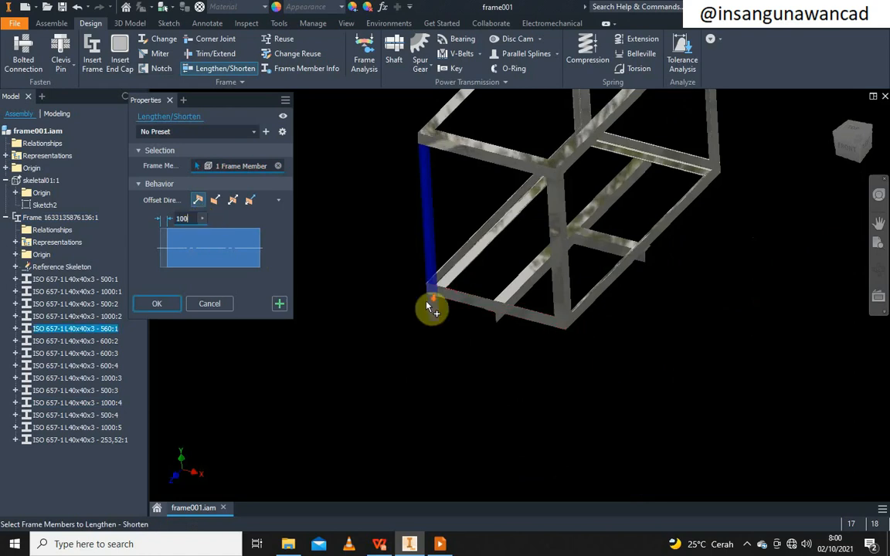
{"action": "scroll", "coordinate": [431, 307], "scroll_direction": "up", "scroll_amount": 2}
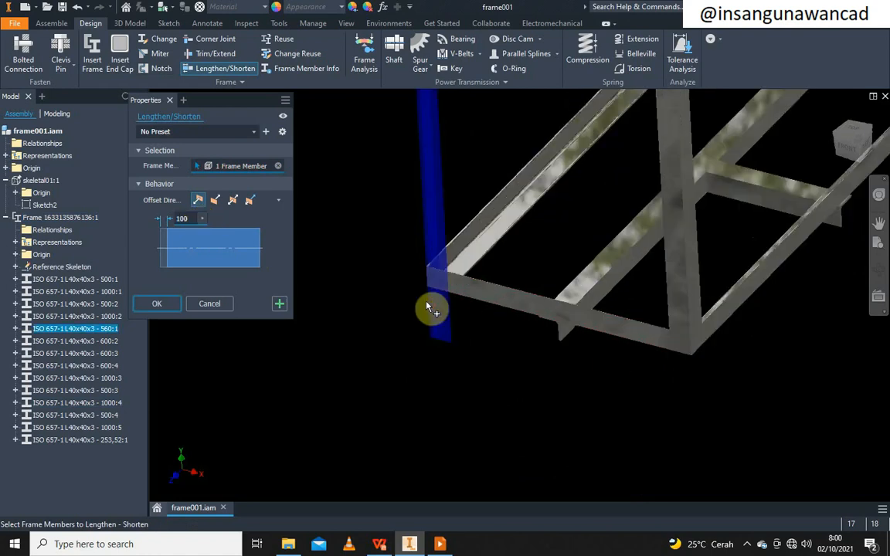
Add the remaining three legs and apply, making them 660 and 700 long
{"action": "left_click", "coordinate": [685, 294]}
{"action": "scroll", "coordinate": [662, 320], "scroll_direction": "down", "scroll_amount": 3}
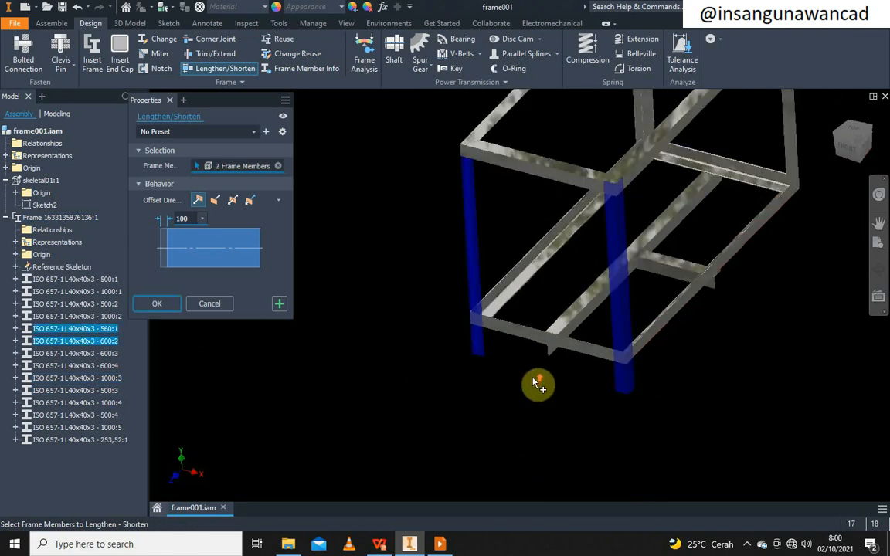
{"action": "left_click", "coordinate": [791, 186]}
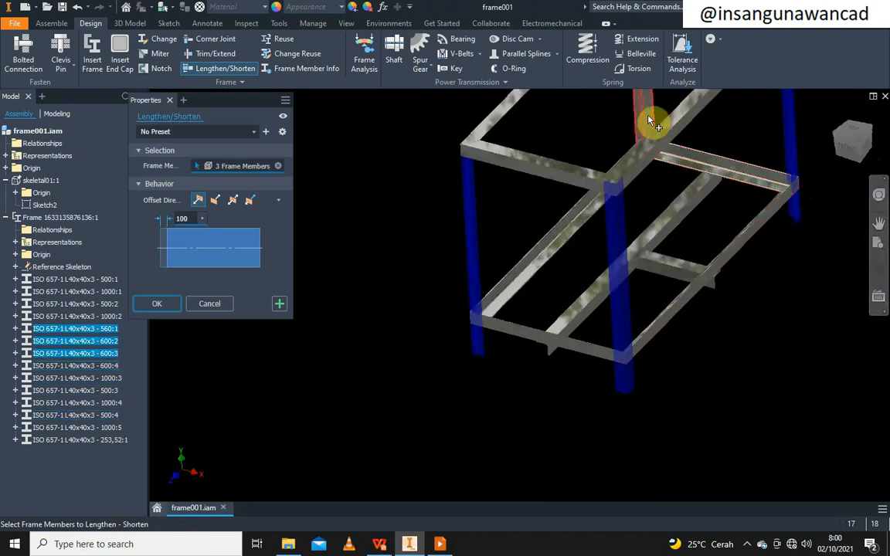
{"action": "left_click", "coordinate": [650, 117]}
{"action": "middle_click_drag", "start_coordinate": [704, 224], "coordinate": [591, 348]}
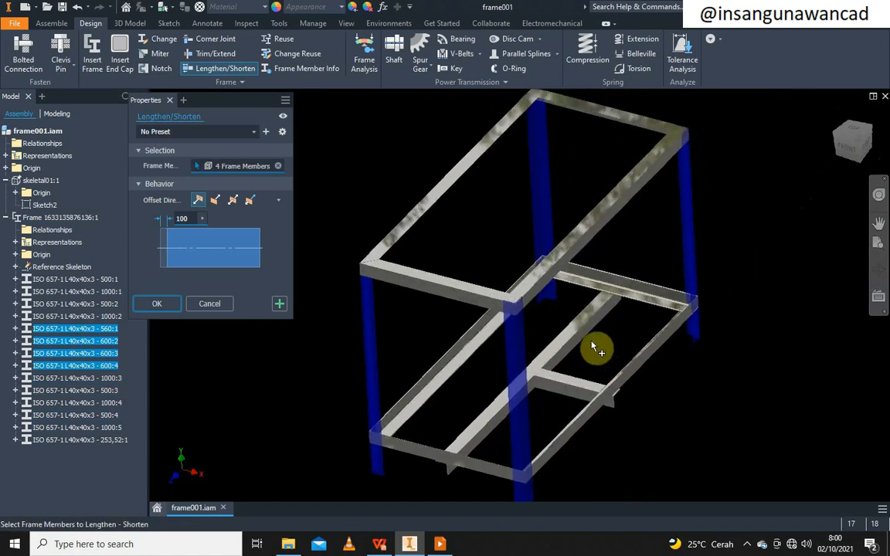
{"action": "left_click", "coordinate": [162, 306]}
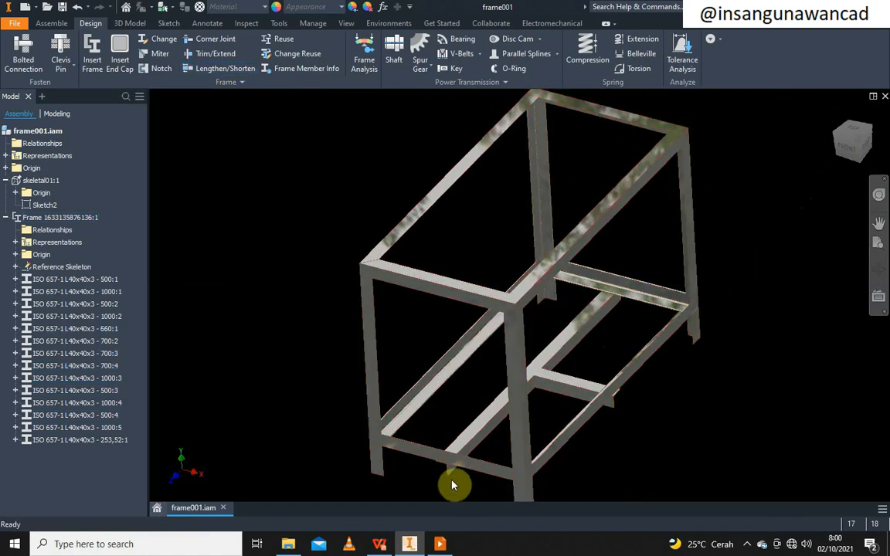
{"action": "scroll", "coordinate": [381, 446], "scroll_direction": "down", "scroll_amount": 5}
{"action": "scroll", "coordinate": [357, 419], "scroll_direction": "up", "scroll_amount": 4}
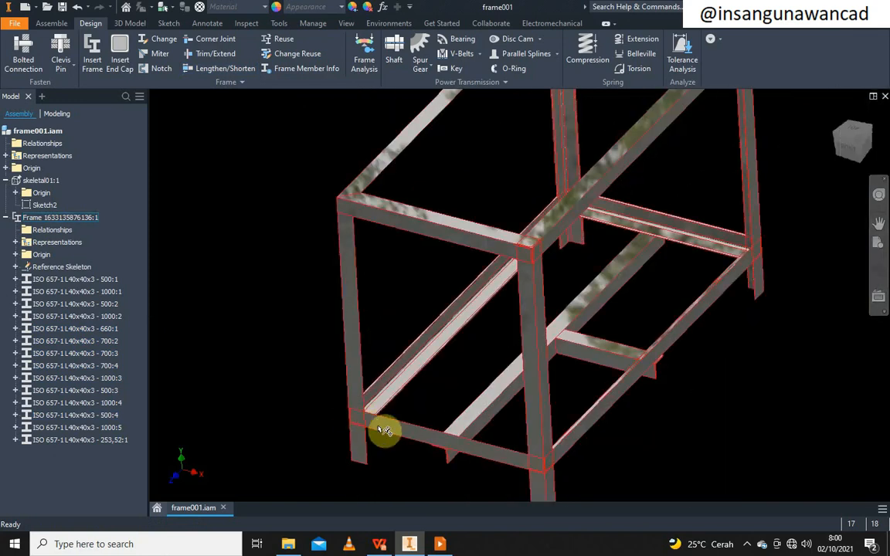
{"action": "middle_click_drag", "start_coordinate": [385, 431], "coordinate": [360, 378]}
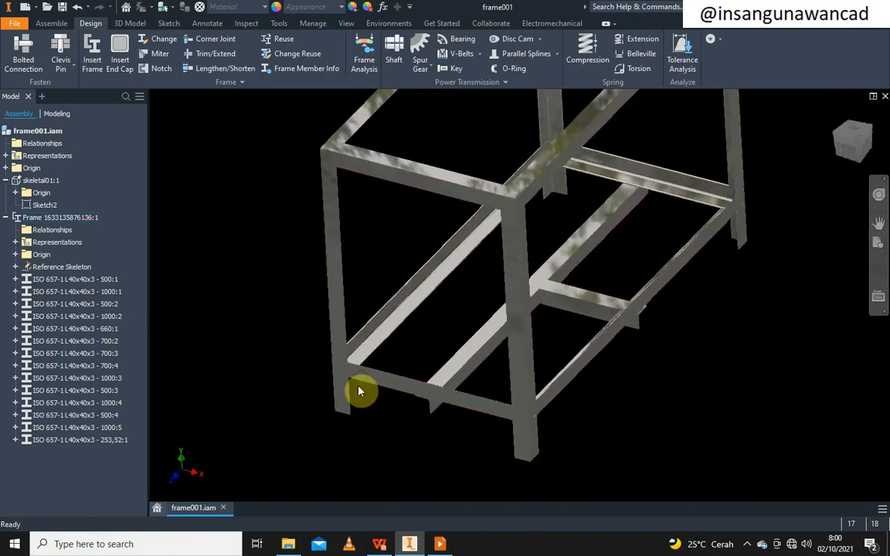
{"action": "left_click", "coordinate": [358, 389]}
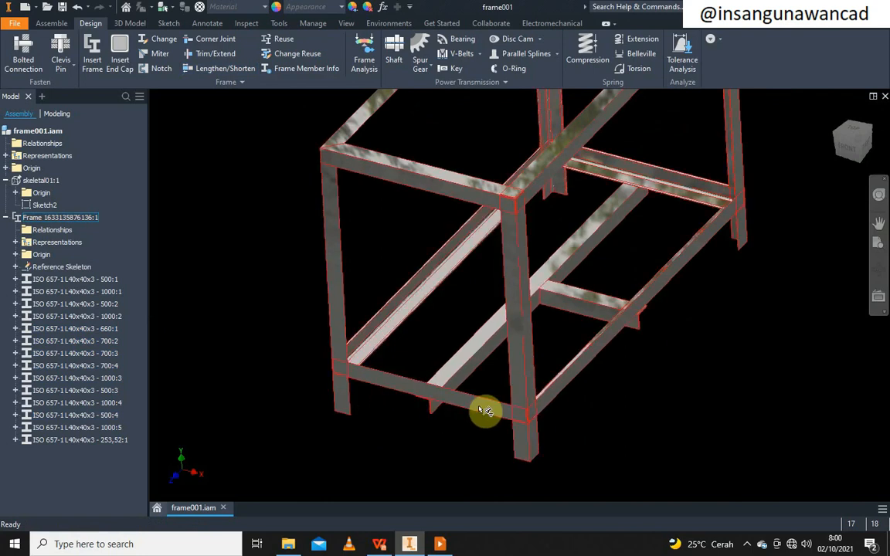
{"action": "middle_click_drag", "start_coordinate": [521, 407], "coordinate": [510, 413]}
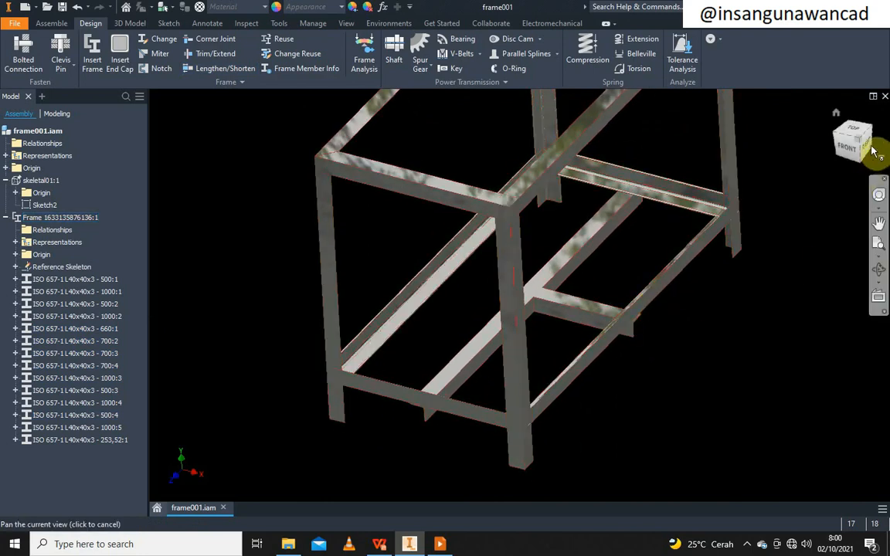
{"action": "scroll", "coordinate": [732, 222], "scroll_direction": "down", "scroll_amount": 3}
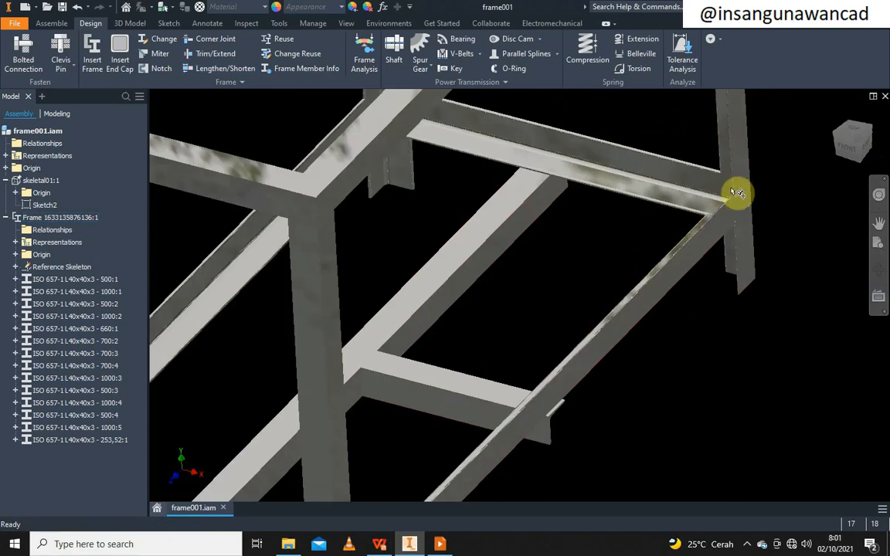
{"action": "scroll", "coordinate": [736, 192], "scroll_direction": "down", "scroll_amount": 3}
{"action": "scroll", "coordinate": [695, 280], "scroll_direction": "up", "scroll_amount": 1}
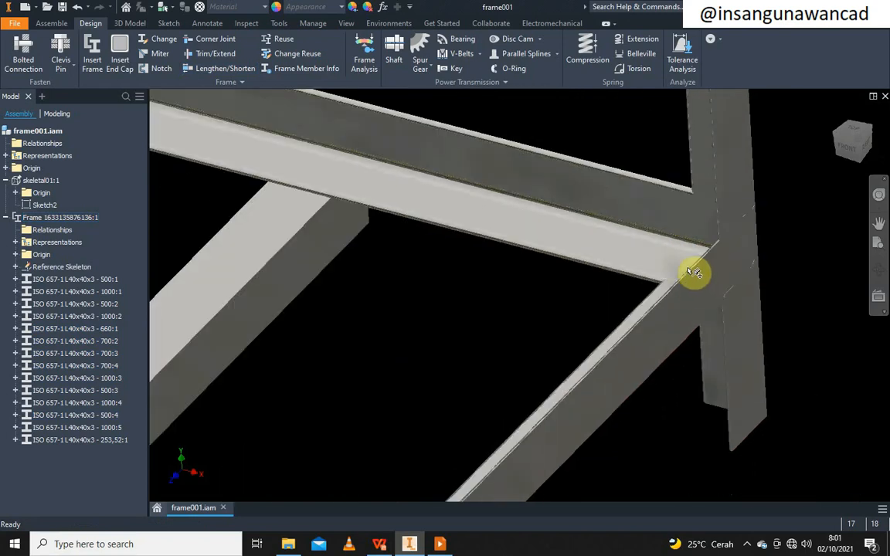
{"action": "scroll", "coordinate": [695, 272], "scroll_direction": "up", "scroll_amount": 5}
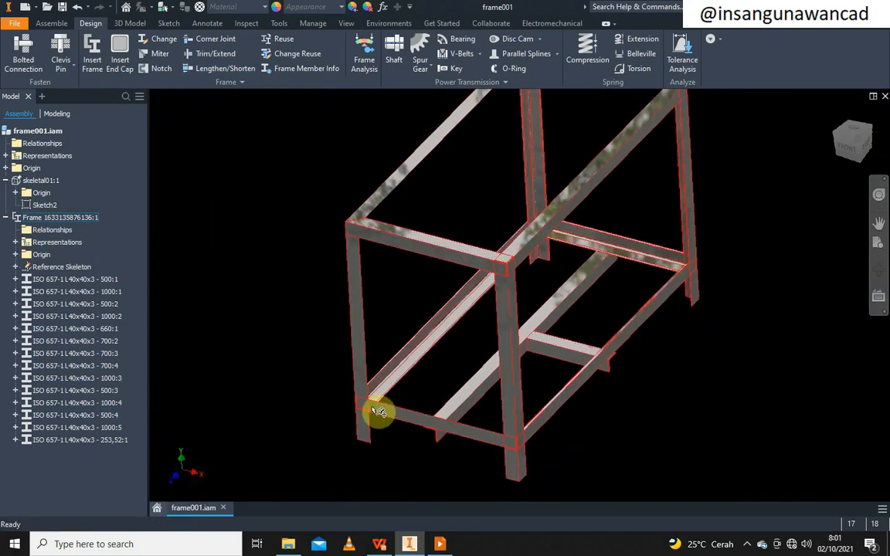
{"action": "scroll", "coordinate": [382, 409], "scroll_direction": "down", "scroll_amount": 4}
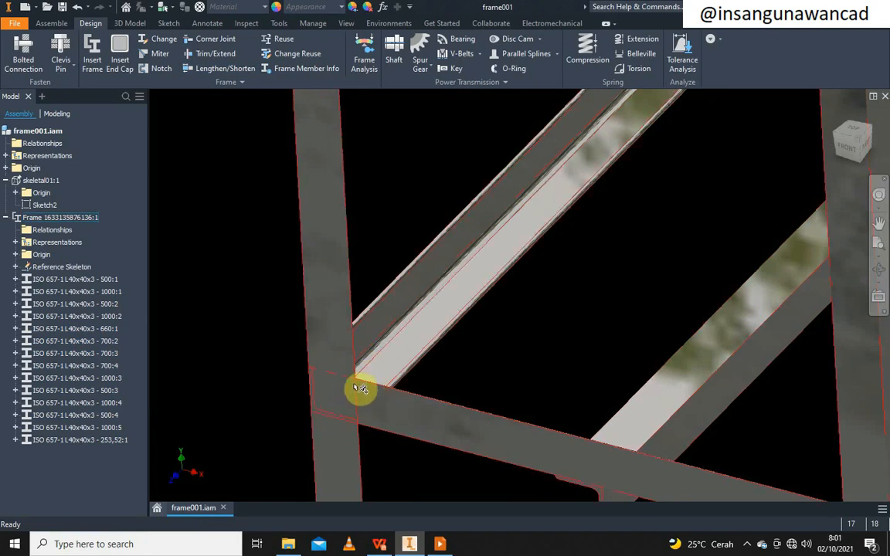
{"action": "scroll", "coordinate": [298, 341], "scroll_direction": "down", "scroll_amount": 5}
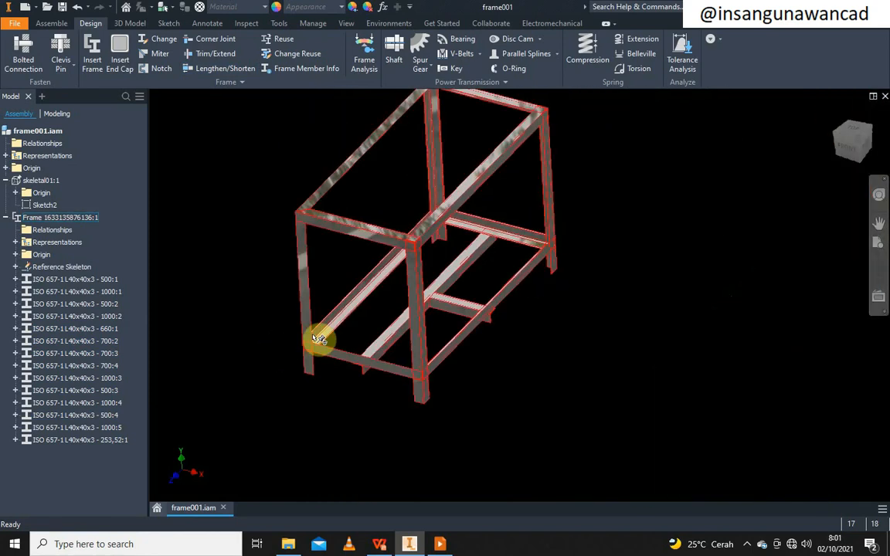
{"action": "scroll", "coordinate": [434, 215], "scroll_direction": "up", "scroll_amount": 5}
{"action": "scroll", "coordinate": [431, 240], "scroll_direction": "down", "scroll_amount": 1}
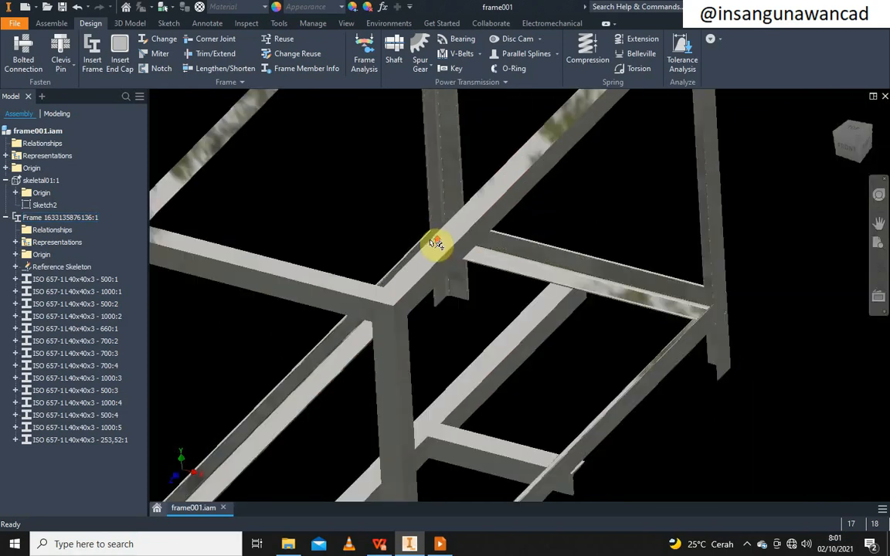
{"action": "scroll", "coordinate": [463, 236], "scroll_direction": "down", "scroll_amount": 4}
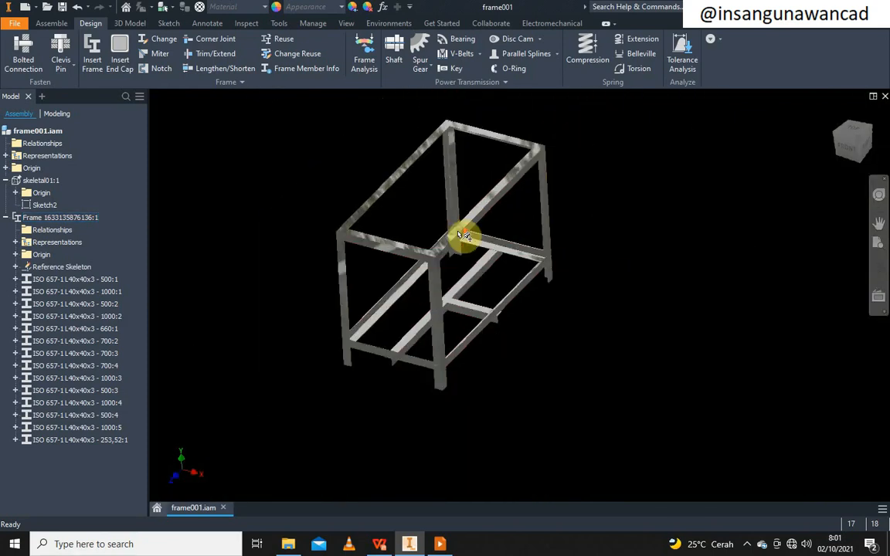
{"action": "scroll", "coordinate": [461, 236], "scroll_direction": "up", "scroll_amount": 5}
{"action": "scroll", "coordinate": [456, 234], "scroll_direction": "down", "scroll_amount": 1}
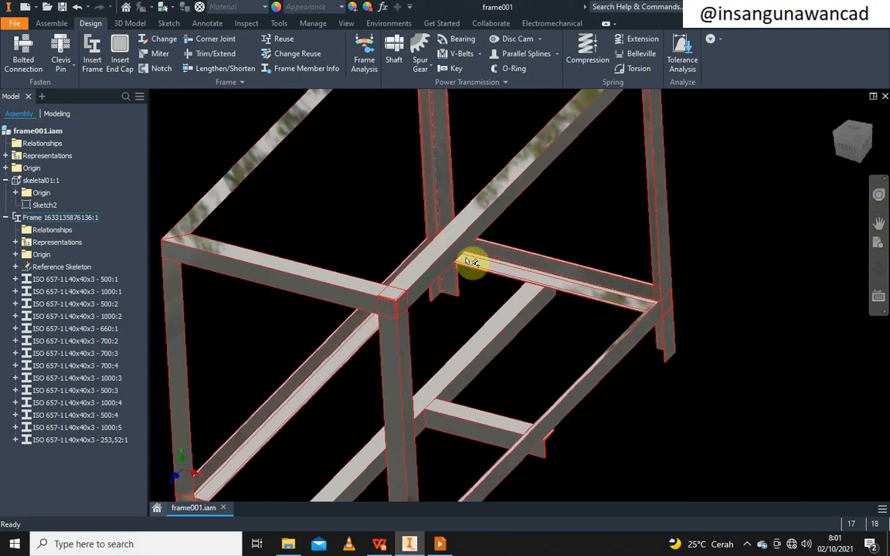
{"action": "left_click", "coordinate": [848, 151]}
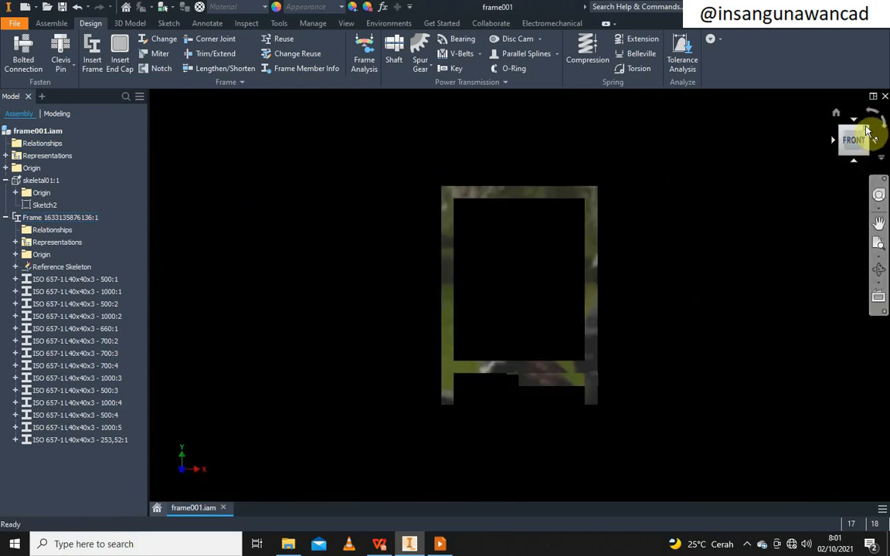
{"action": "left_click", "coordinate": [866, 131]}
{"action": "scroll", "coordinate": [495, 378], "scroll_direction": "up", "scroll_amount": 5}
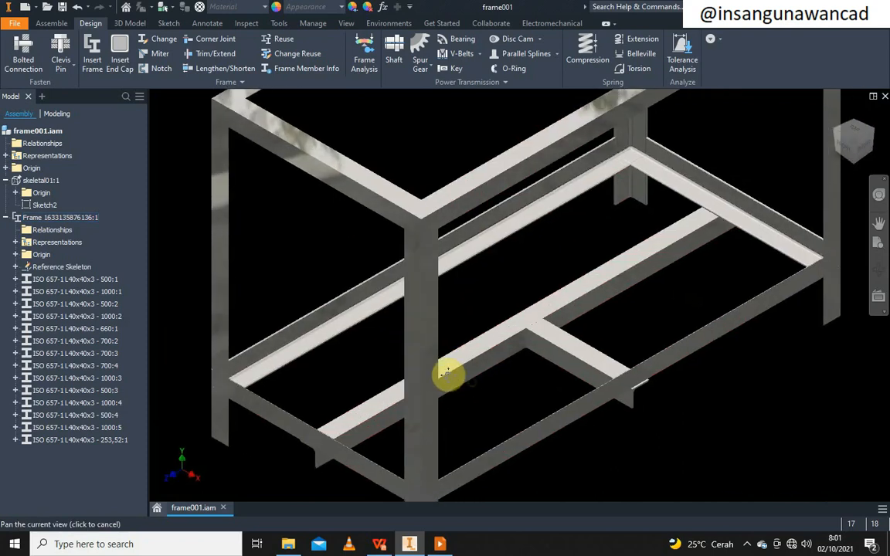
{"action": "scroll", "coordinate": [526, 332], "scroll_direction": "down", "scroll_amount": 5}
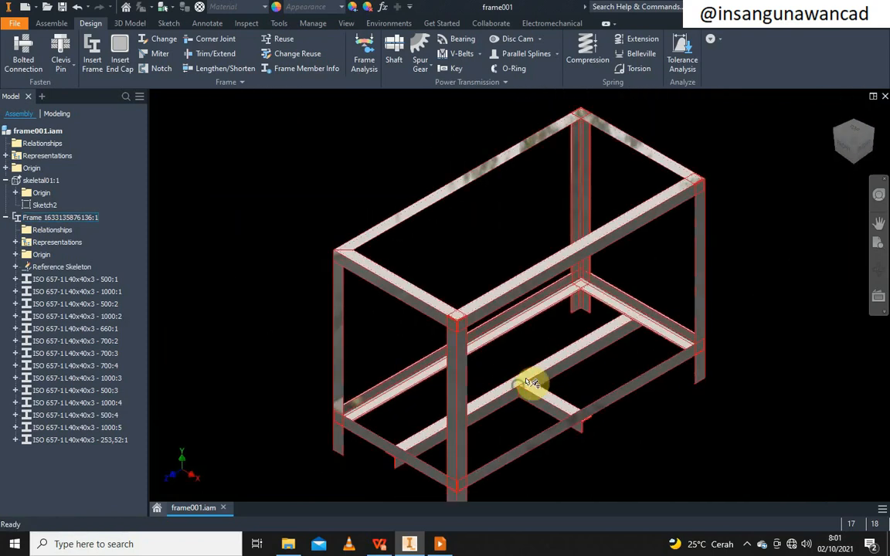
{"action": "scroll", "coordinate": [598, 286], "scroll_direction": "up", "scroll_amount": 3}
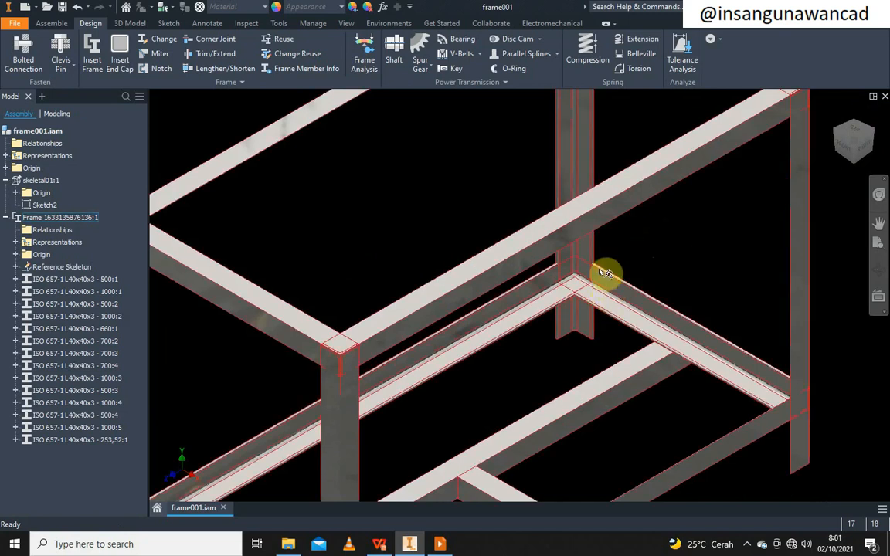
{"action": "scroll", "coordinate": [601, 274], "scroll_direction": "up", "scroll_amount": 2}
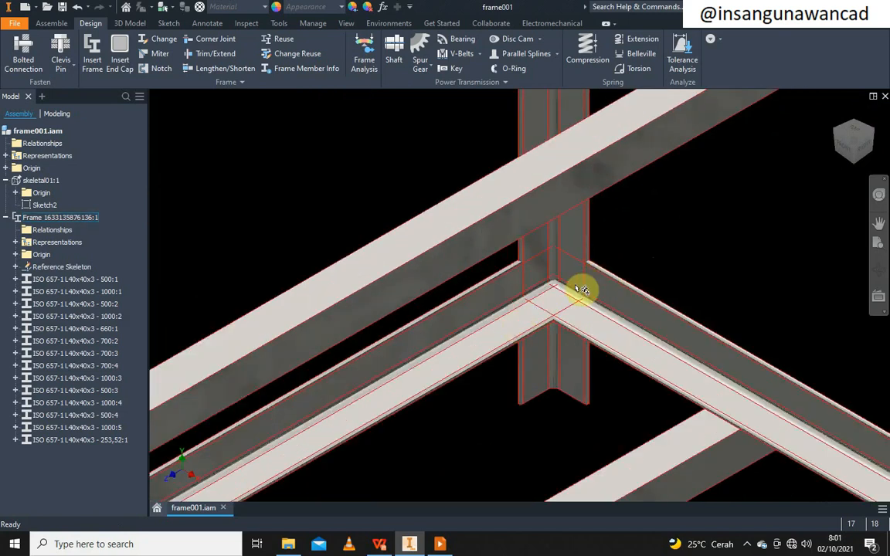
{"action": "scroll", "coordinate": [583, 290], "scroll_direction": "down", "scroll_amount": 5}
{"action": "scroll", "coordinate": [585, 288], "scroll_direction": "up", "scroll_amount": 3}
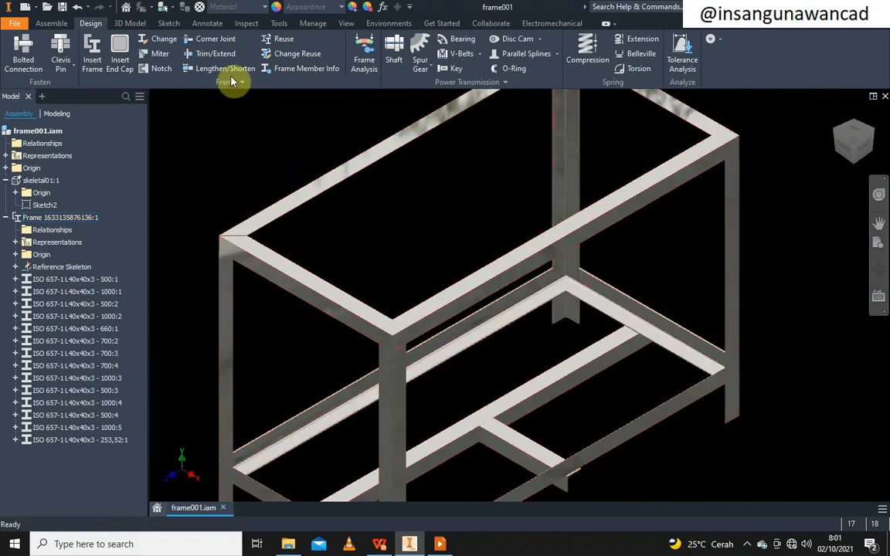
Miter the two lower rails meeting at the first corner
{"action": "left_click", "coordinate": [165, 56]}
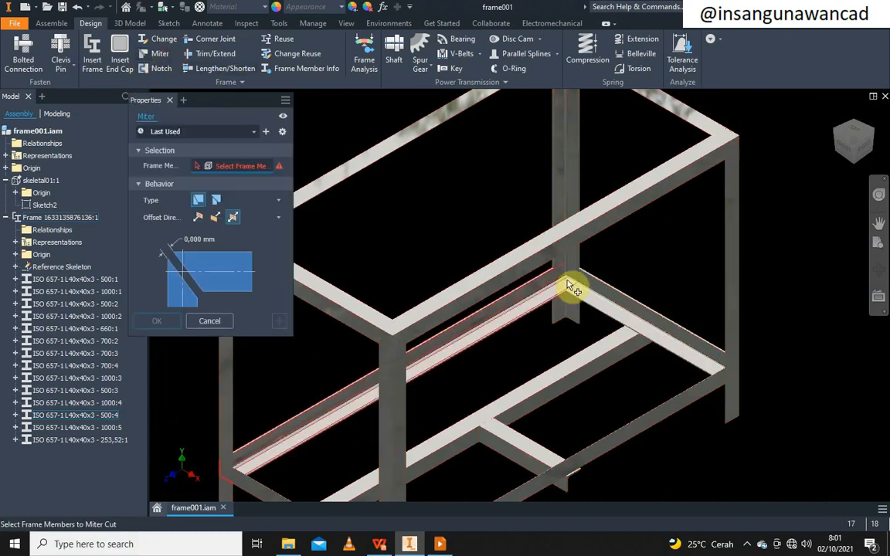
{"action": "left_click", "coordinate": [542, 304]}
{"action": "left_click", "coordinate": [585, 298]}
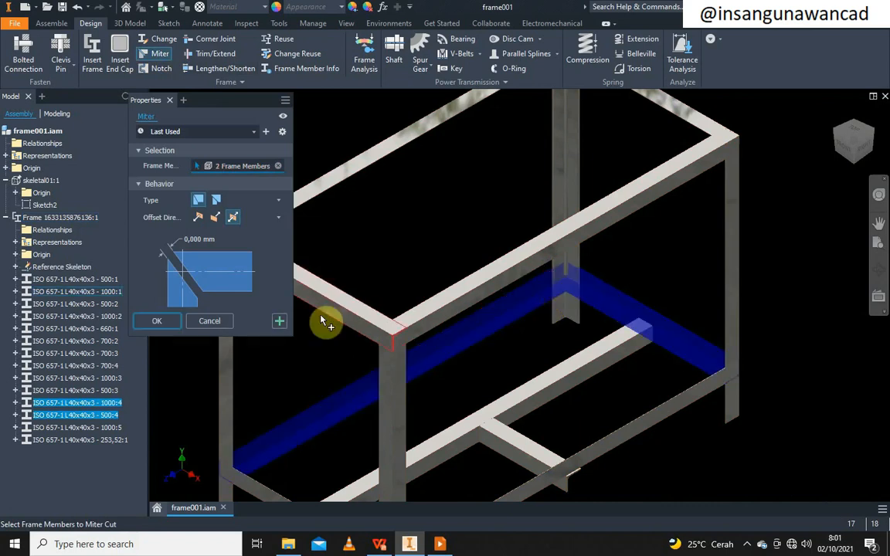
{"action": "left_click", "coordinate": [157, 321]}
{"action": "scroll", "coordinate": [618, 282], "scroll_direction": "up", "scroll_amount": 4}
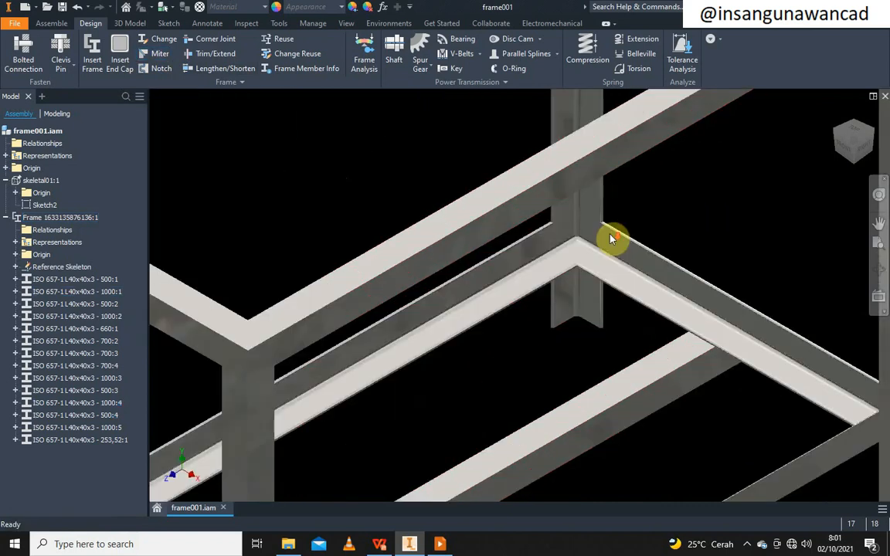
{"action": "scroll", "coordinate": [595, 298], "scroll_direction": "down", "scroll_amount": 6}
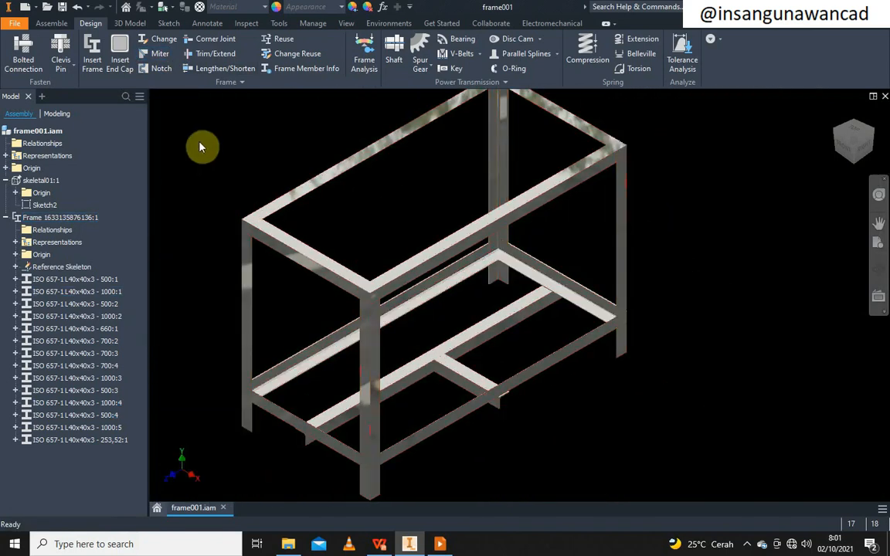
Miter rail 500:3 against 1000:4 and against 1000:3 at the front corners
{"action": "left_click", "coordinate": [160, 53]}
{"action": "left_click", "coordinate": [288, 385]}
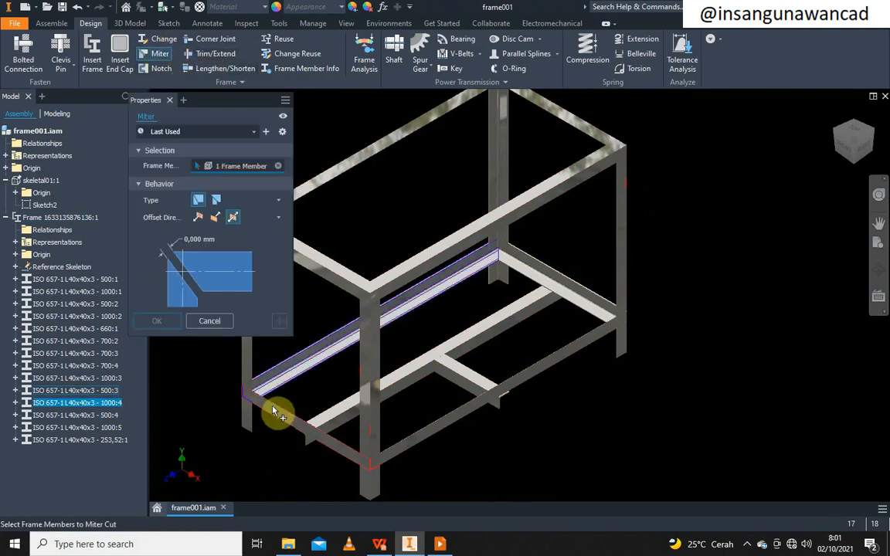
{"action": "left_click", "coordinate": [278, 411]}
{"action": "left_click", "coordinate": [158, 321]}
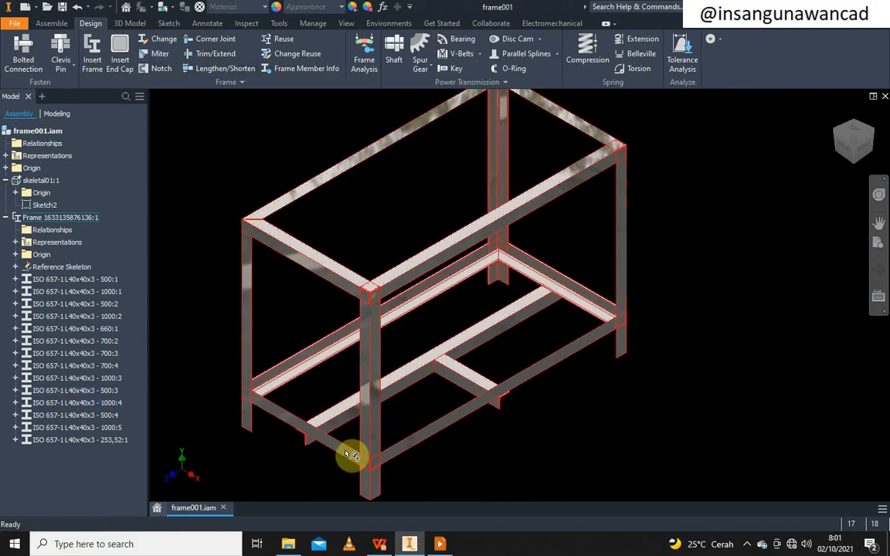
{"action": "left_click", "coordinate": [166, 69]}
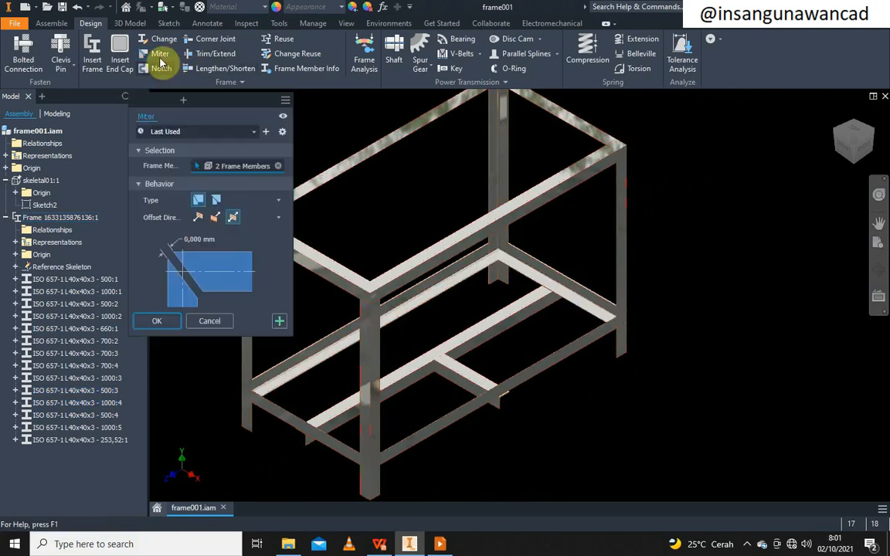
{"action": "left_click", "coordinate": [161, 58]}
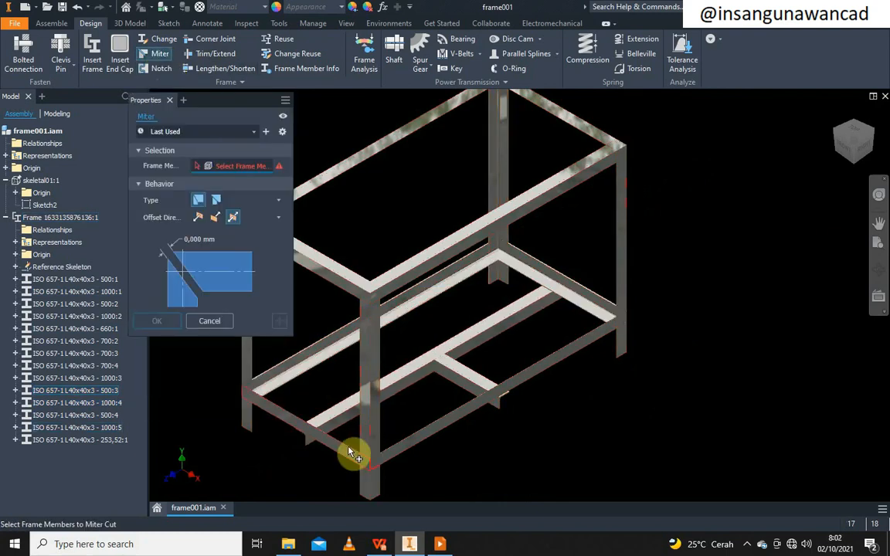
{"action": "left_click", "coordinate": [352, 453]}
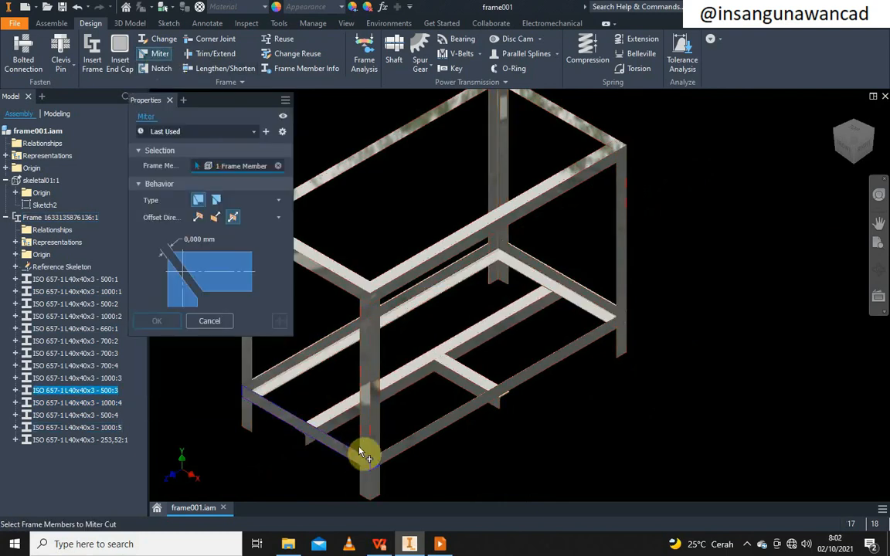
{"action": "left_click", "coordinate": [405, 448]}
{"action": "left_click", "coordinate": [154, 321]}
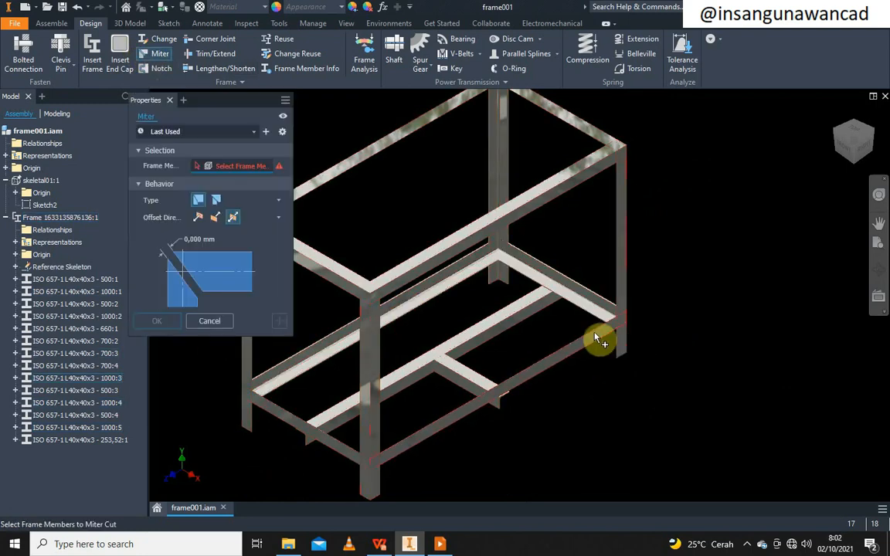
Miter rail 1000:3 with 500:4 at the right-hand corner, then open the Frame subassembly for editing
{"action": "left_click", "coordinate": [596, 337]}
{"action": "left_click", "coordinate": [605, 308]}
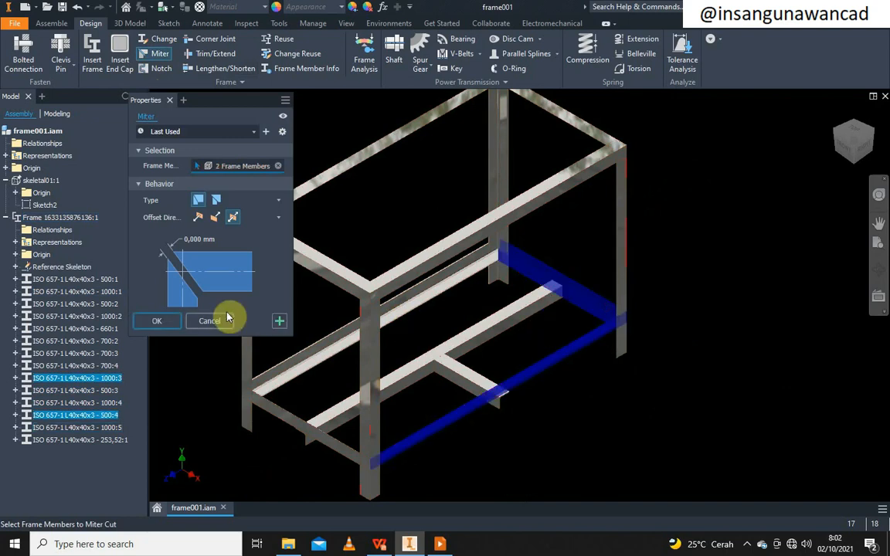
{"action": "left_click", "coordinate": [157, 321]}
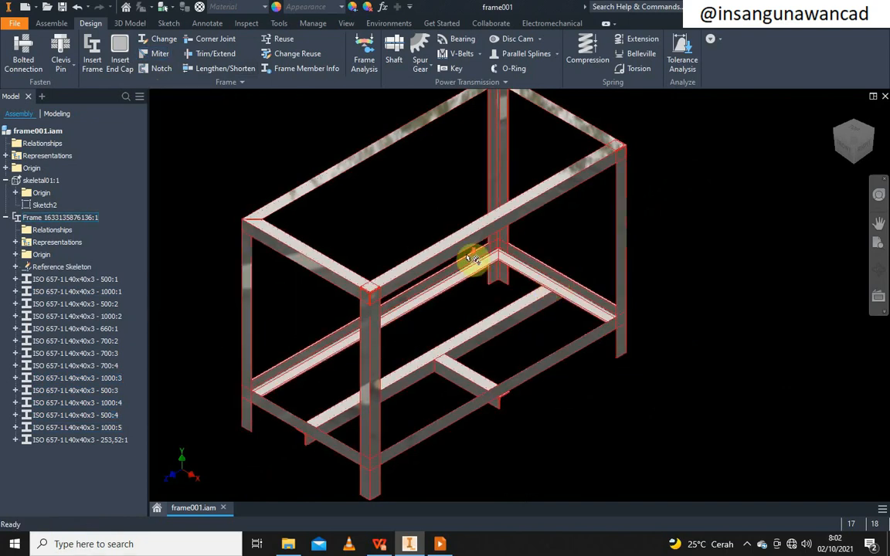
{"action": "scroll", "coordinate": [570, 243], "scroll_direction": "up", "scroll_amount": 5}
{"action": "scroll", "coordinate": [601, 222], "scroll_direction": "down", "scroll_amount": 5}
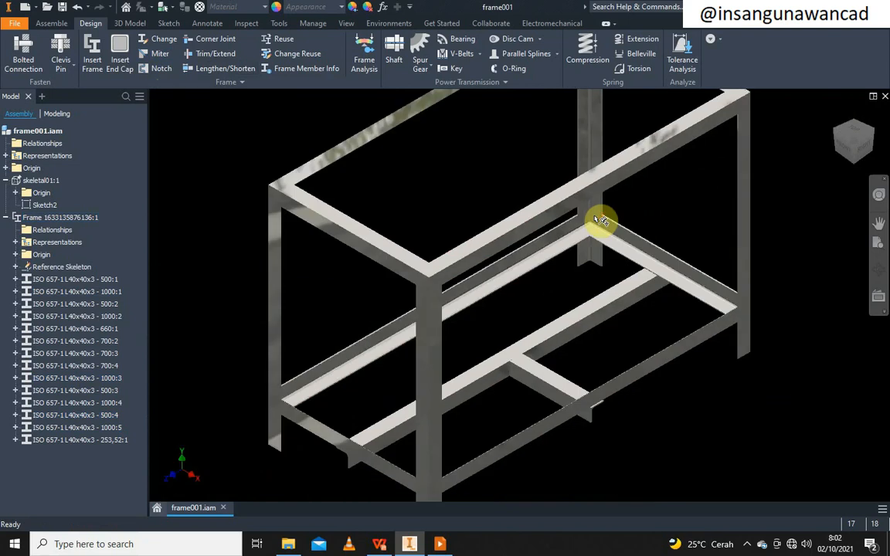
{"action": "scroll", "coordinate": [545, 276], "scroll_direction": "up", "scroll_amount": 2}
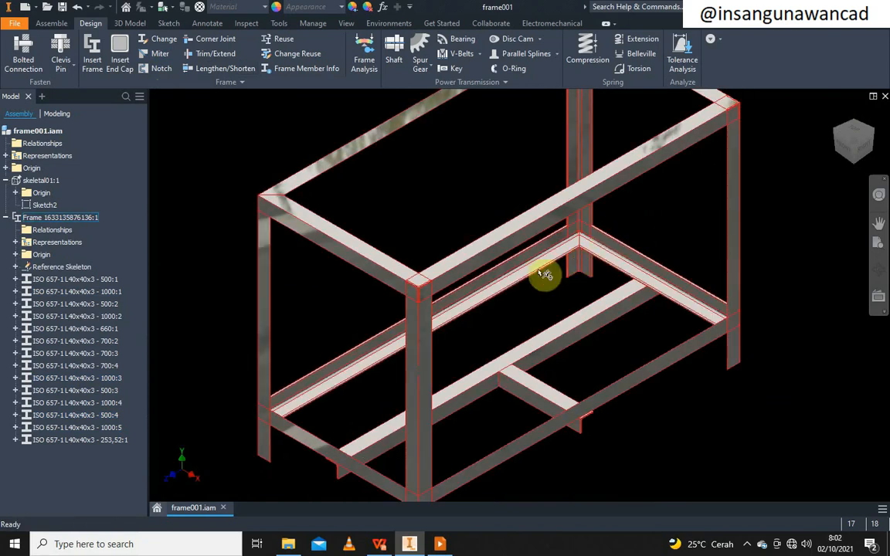
{"action": "double_click", "coordinate": [475, 297]}
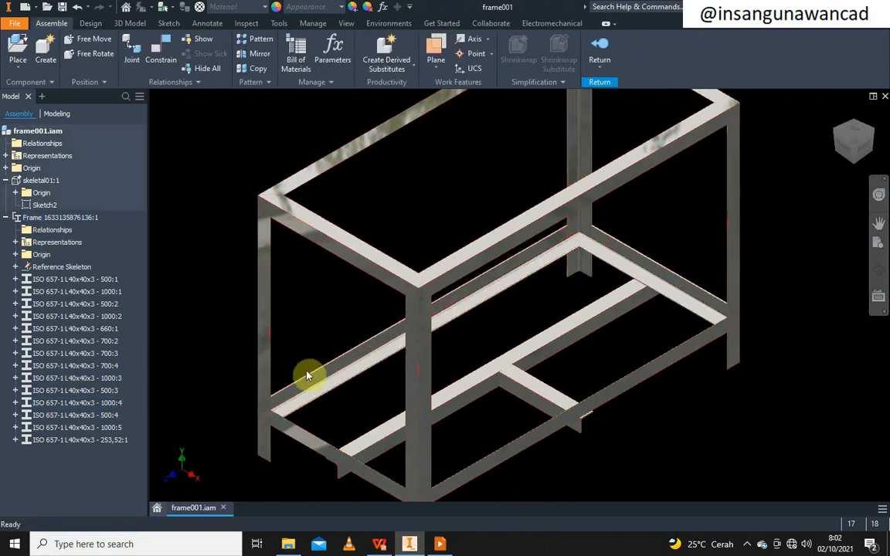
Set Offset A of lower rail 1000:4 to 3 mm
{"action": "right_click", "coordinate": [319, 390]}
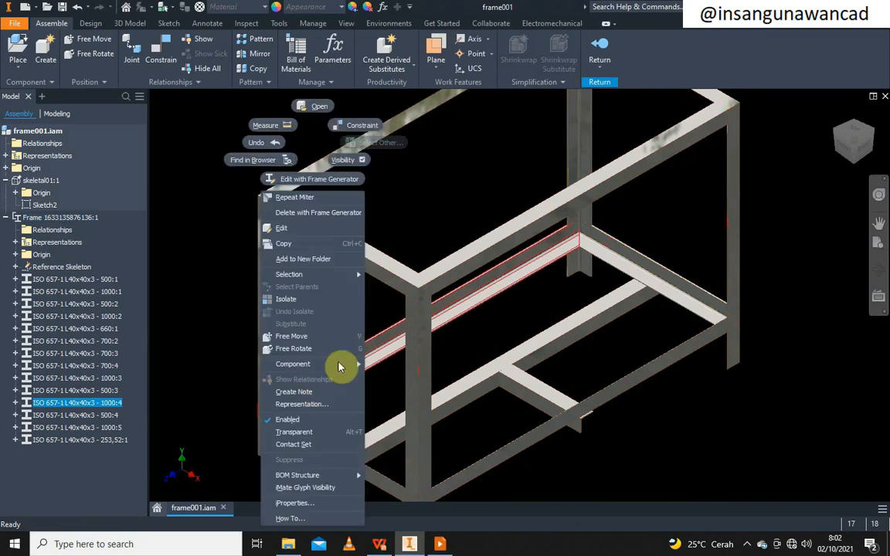
{"action": "left_click", "coordinate": [313, 179]}
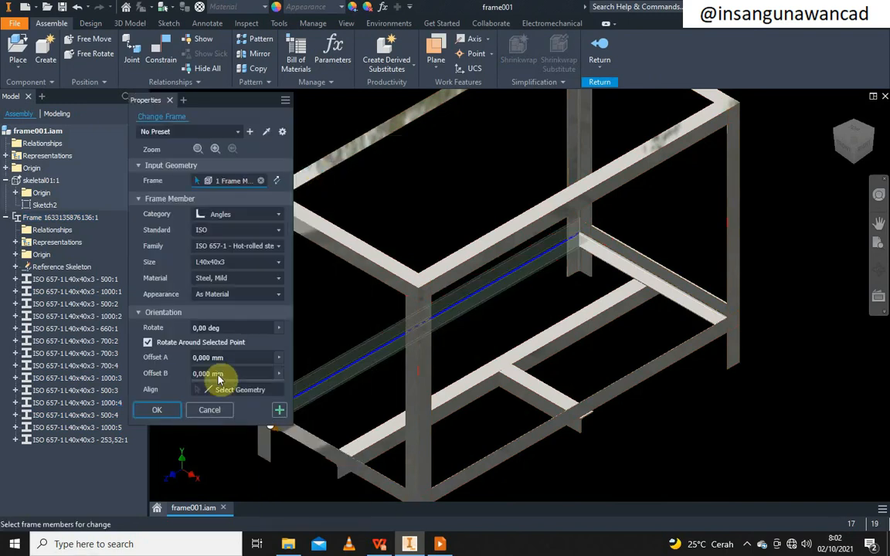
{"action": "middle_click_drag", "start_coordinate": [372, 331], "coordinate": [468, 287]}
{"action": "scroll", "coordinate": [353, 371], "scroll_direction": "up", "scroll_amount": 5}
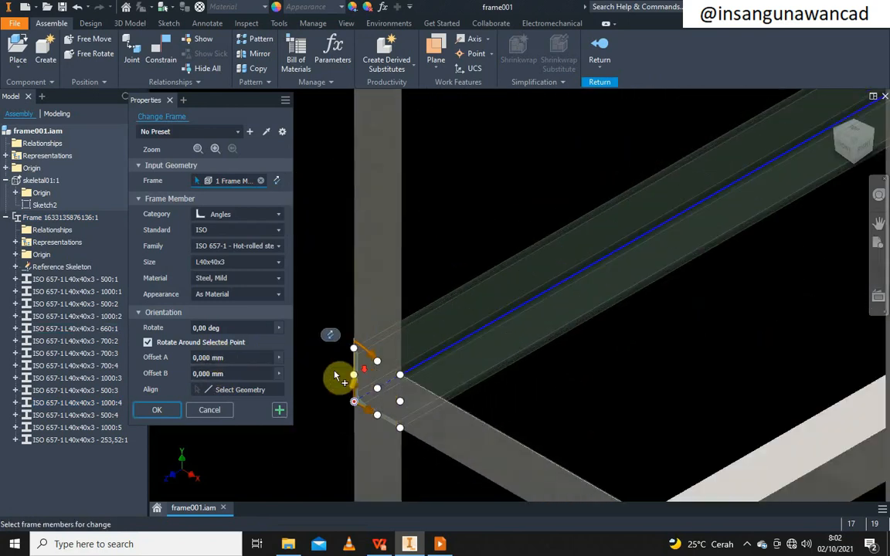
{"action": "left_click", "coordinate": [232, 357]}
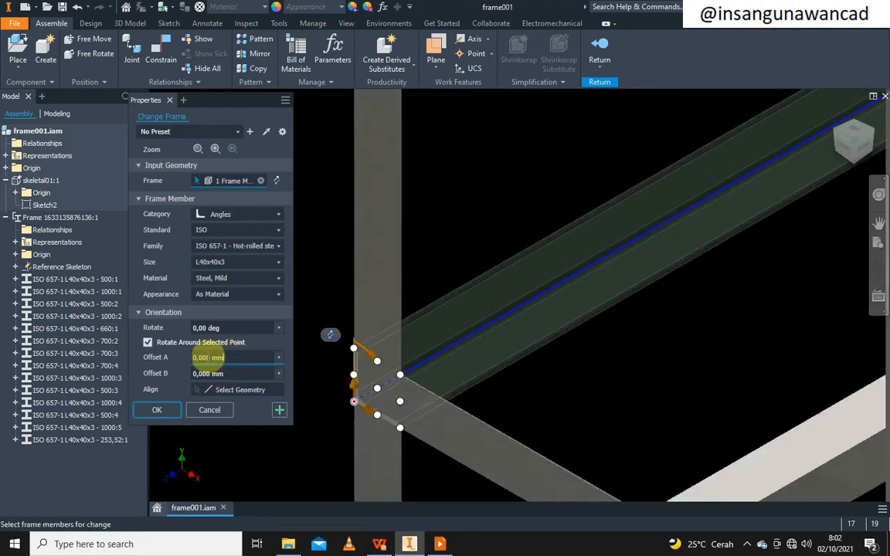
{"action": "type", "text": "3"}
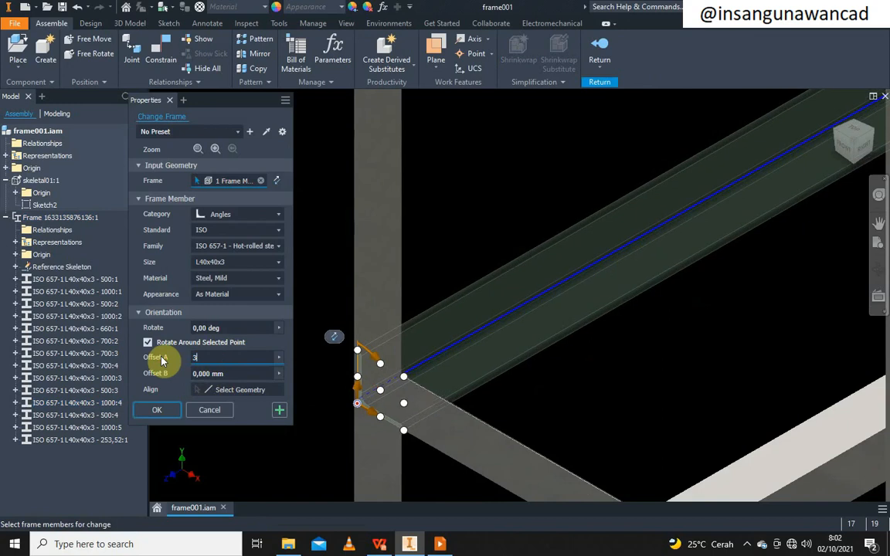
{"action": "scroll", "coordinate": [442, 415], "scroll_direction": "down", "scroll_amount": 5}
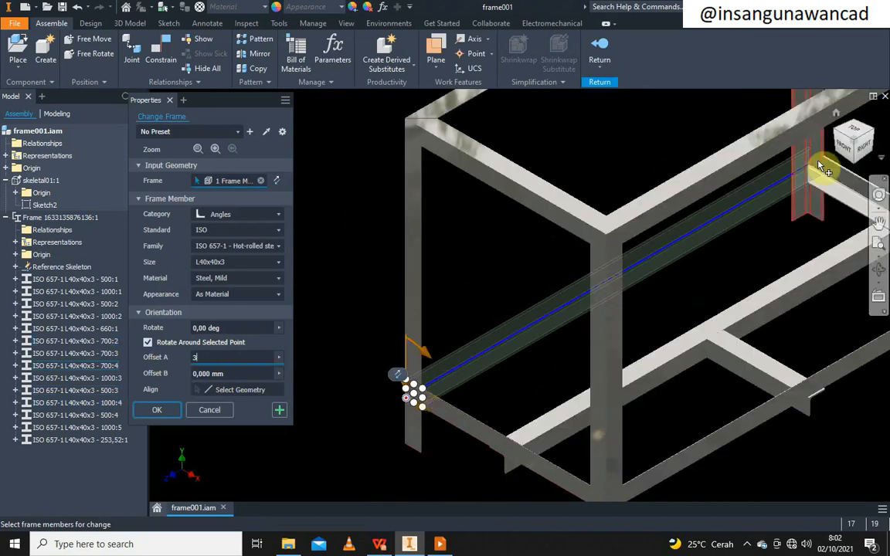
{"action": "scroll", "coordinate": [818, 172], "scroll_direction": "up", "scroll_amount": 6}
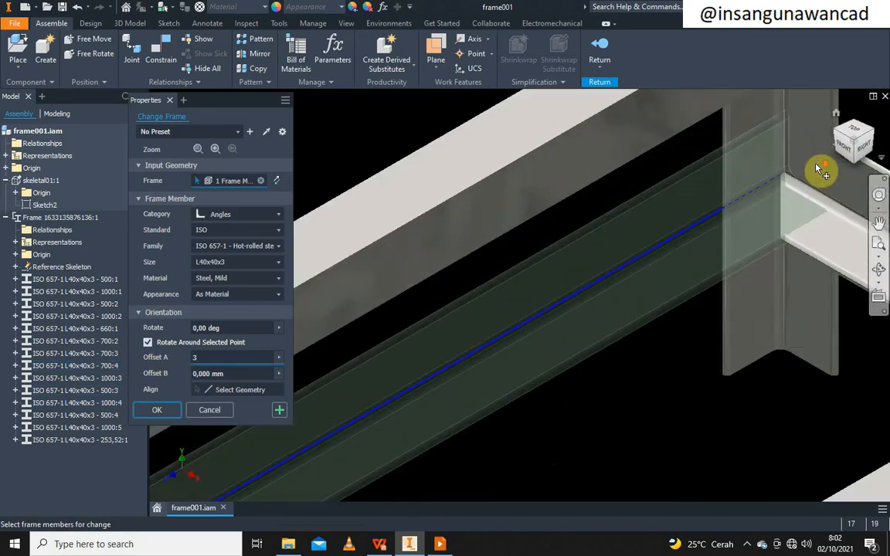
{"action": "left_click", "coordinate": [154, 414]}
{"action": "scroll", "coordinate": [422, 292], "scroll_direction": "down", "scroll_amount": 3}
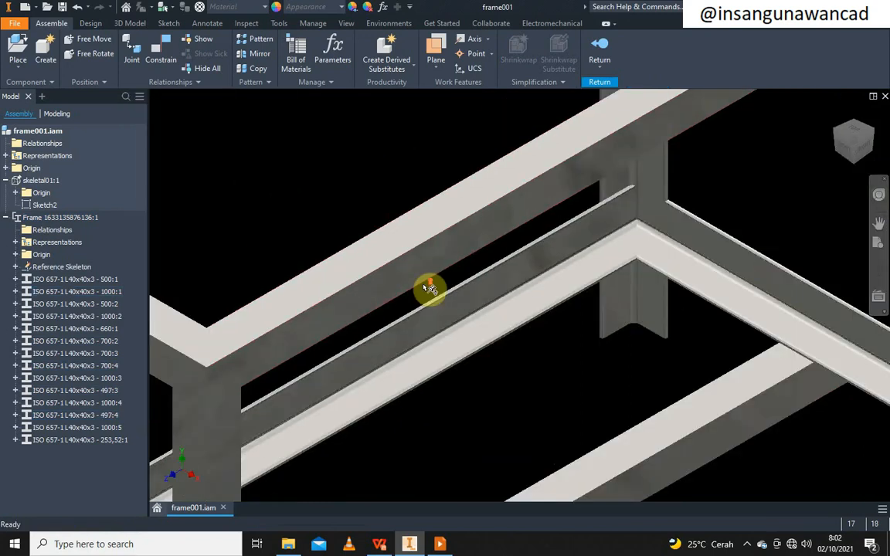
Set Offset A of the other lower rail to 3 mm as well
{"action": "right_click", "coordinate": [697, 263]}
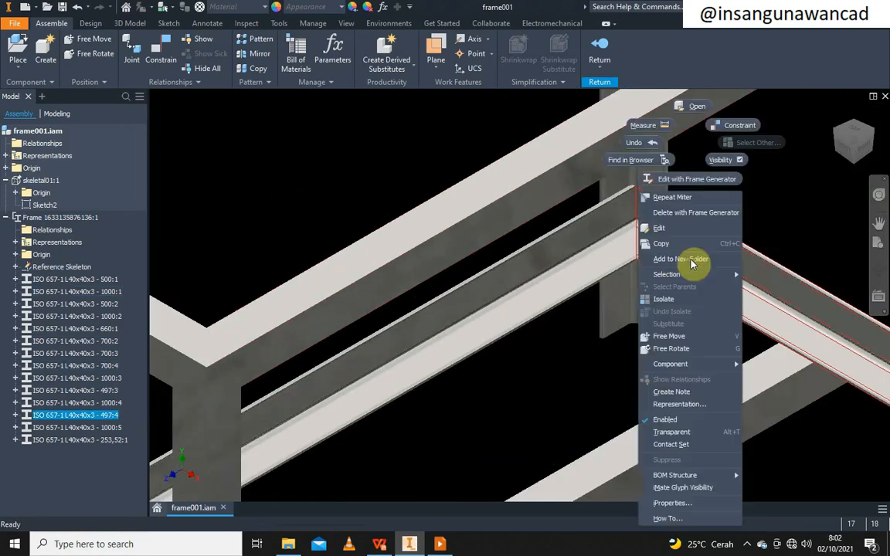
{"action": "left_click", "coordinate": [702, 183]}
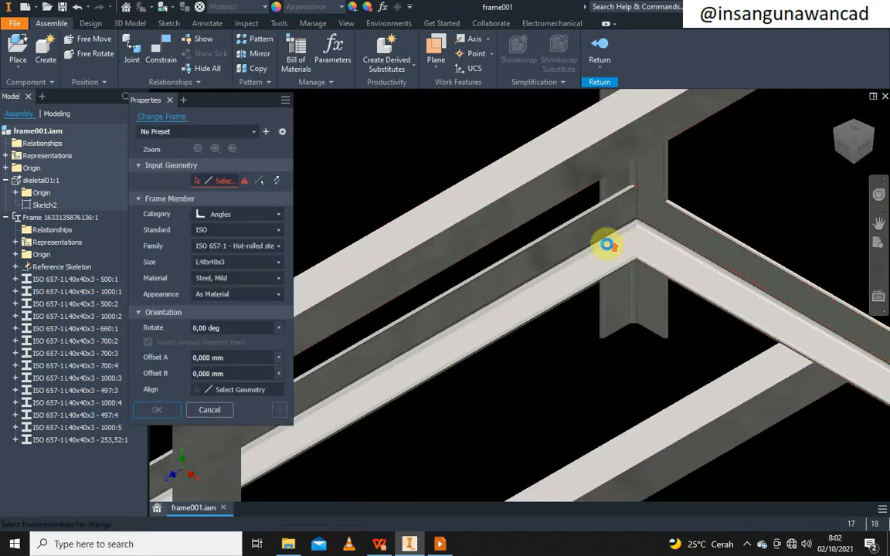
{"action": "scroll", "coordinate": [607, 241], "scroll_direction": "down", "scroll_amount": 3}
{"action": "middle_click_drag", "start_coordinate": [692, 355], "coordinate": [598, 355]}
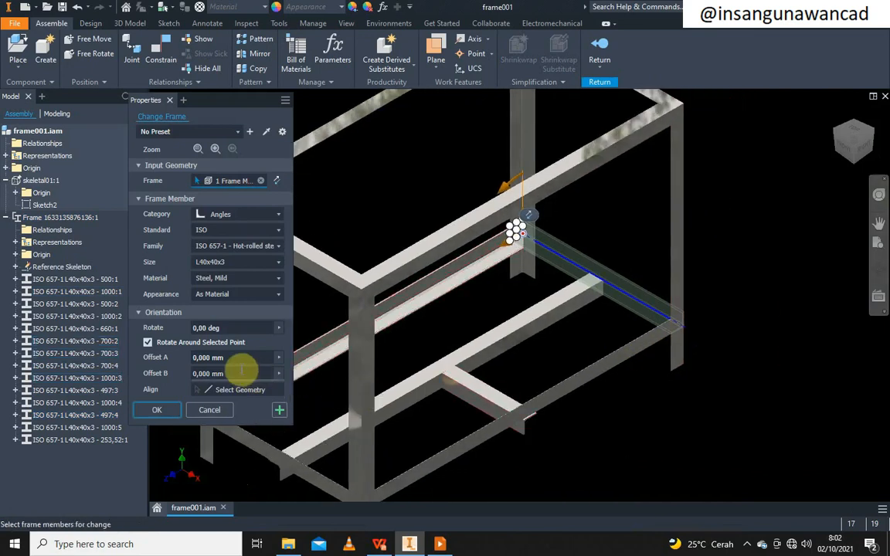
{"action": "left_click", "coordinate": [242, 356]}
{"action": "left_click_drag", "start_coordinate": [208, 357], "coordinate": [185, 361]}
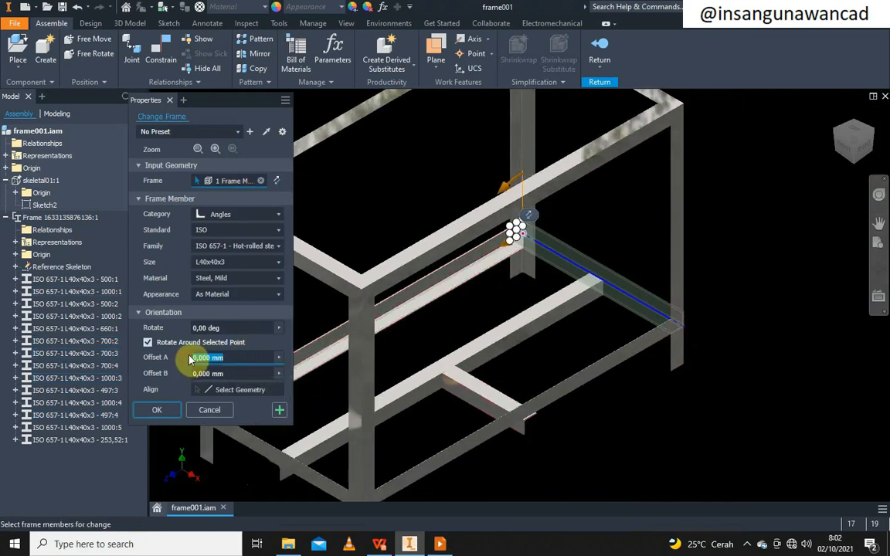
{"action": "type", "text": "3"}
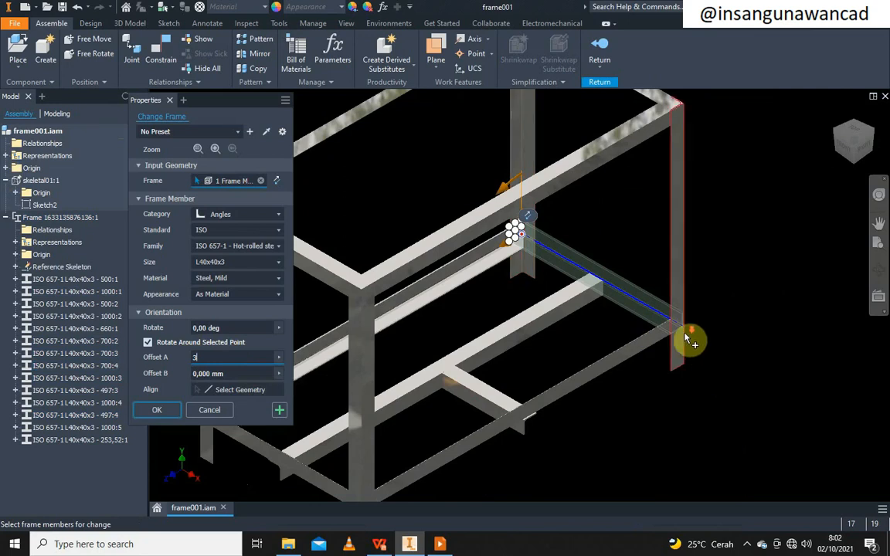
{"action": "scroll", "coordinate": [684, 324], "scroll_direction": "up", "scroll_amount": 6}
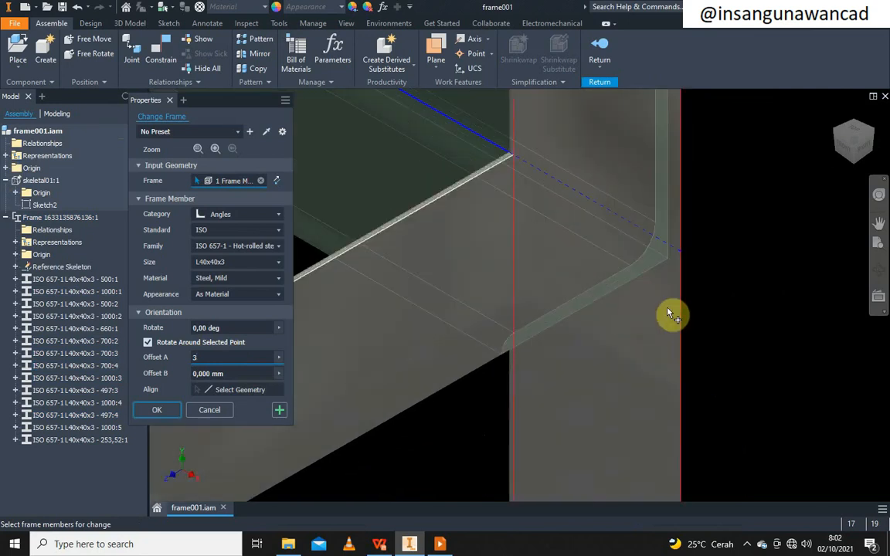
{"action": "left_click", "coordinate": [154, 410]}
{"action": "scroll", "coordinate": [675, 243], "scroll_direction": "down", "scroll_amount": 3}
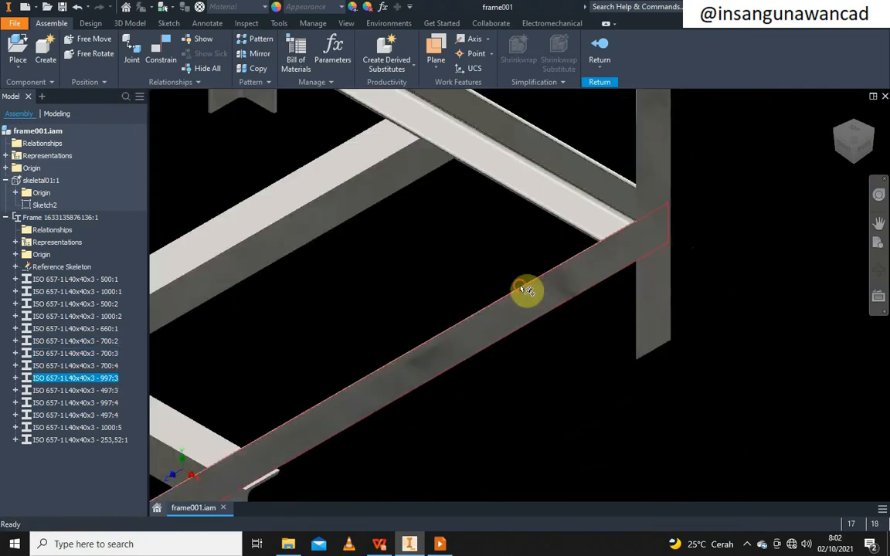
Change the long lower rail's Offset A to -3 mm
{"action": "right_click", "coordinate": [418, 383]}
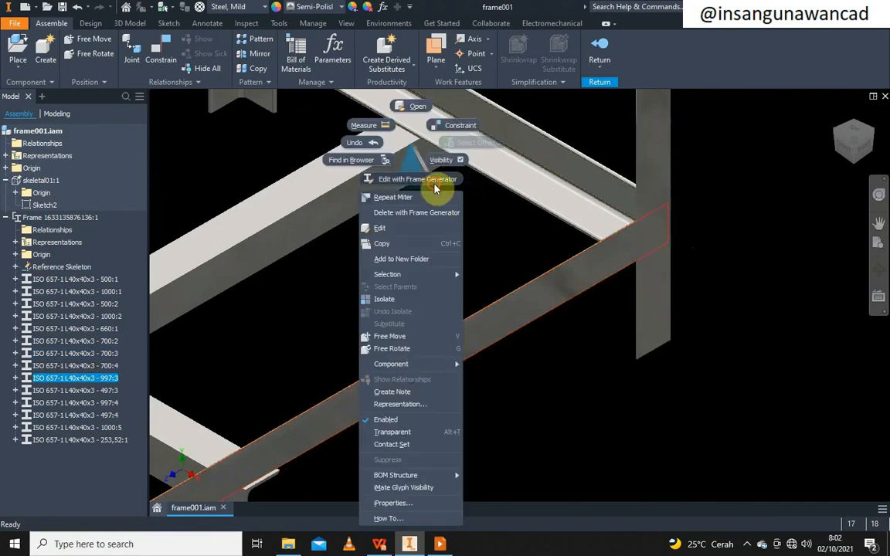
{"action": "left_click", "coordinate": [434, 181]}
{"action": "left_click", "coordinate": [247, 359]}
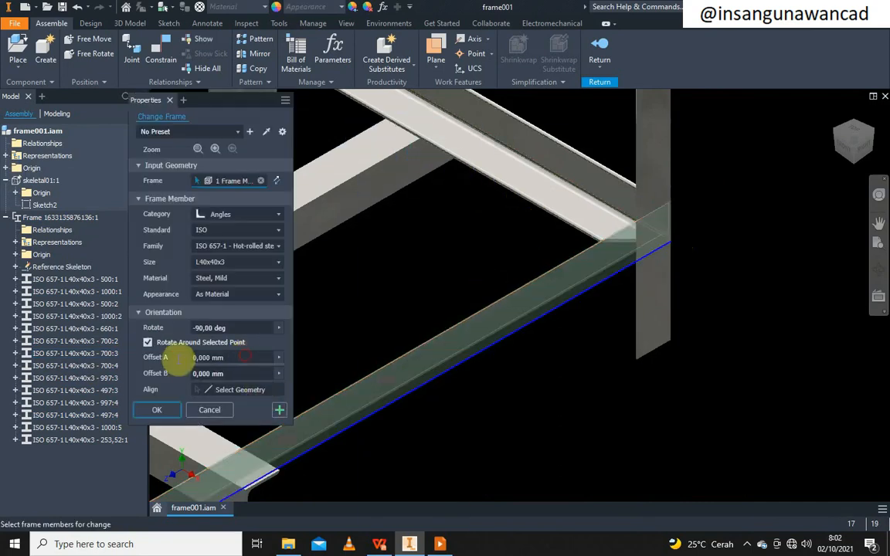
{"action": "type", "text": "3"}
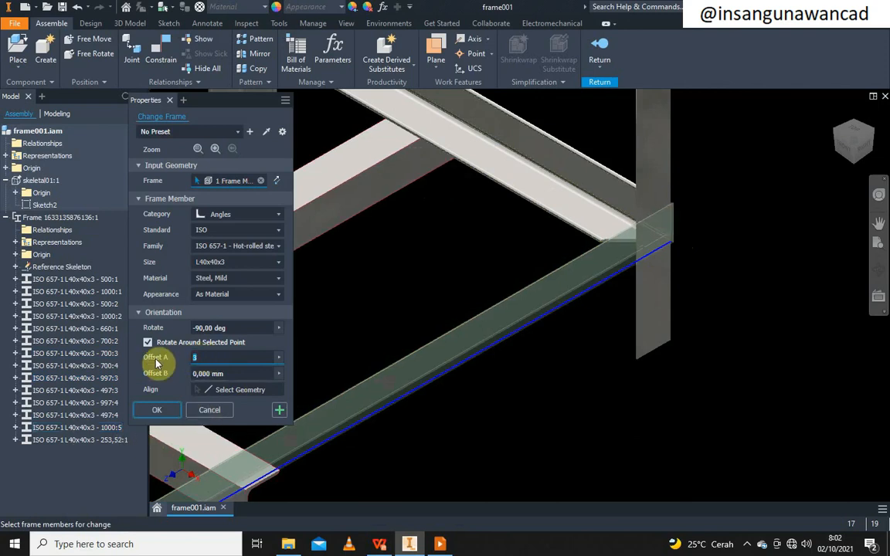
{"action": "type", "text": "-3"}
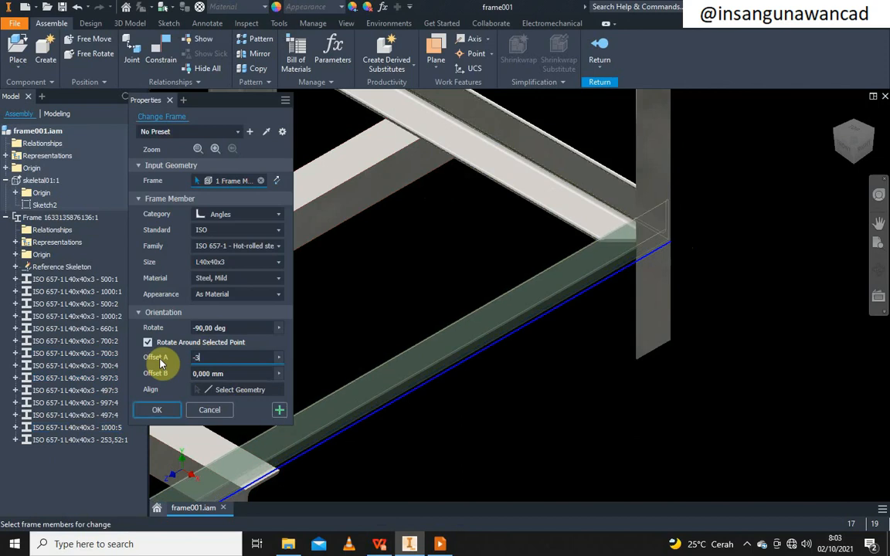
{"action": "left_click", "coordinate": [166, 409]}
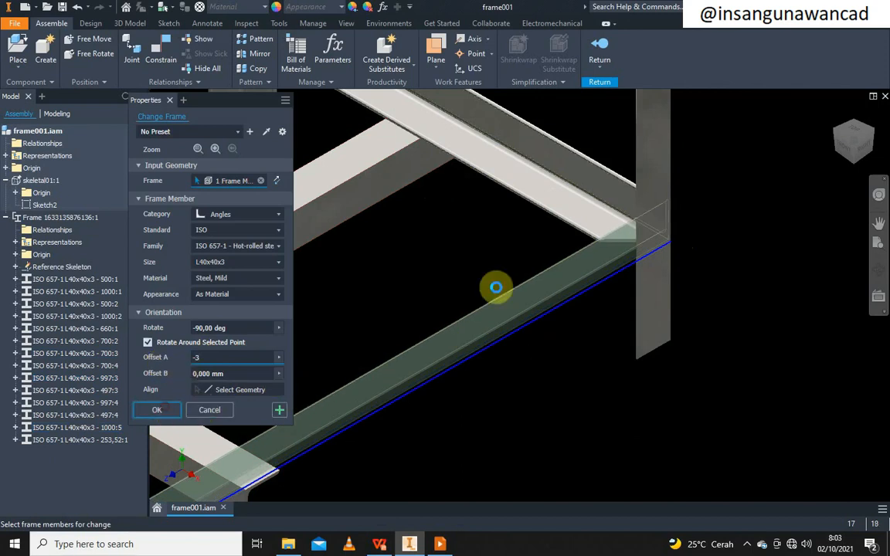
{"action": "scroll", "coordinate": [638, 265], "scroll_direction": "up", "scroll_amount": 5}
{"action": "scroll", "coordinate": [640, 241], "scroll_direction": "down", "scroll_amount": 5}
{"action": "scroll", "coordinate": [640, 243], "scroll_direction": "up", "scroll_amount": 5}
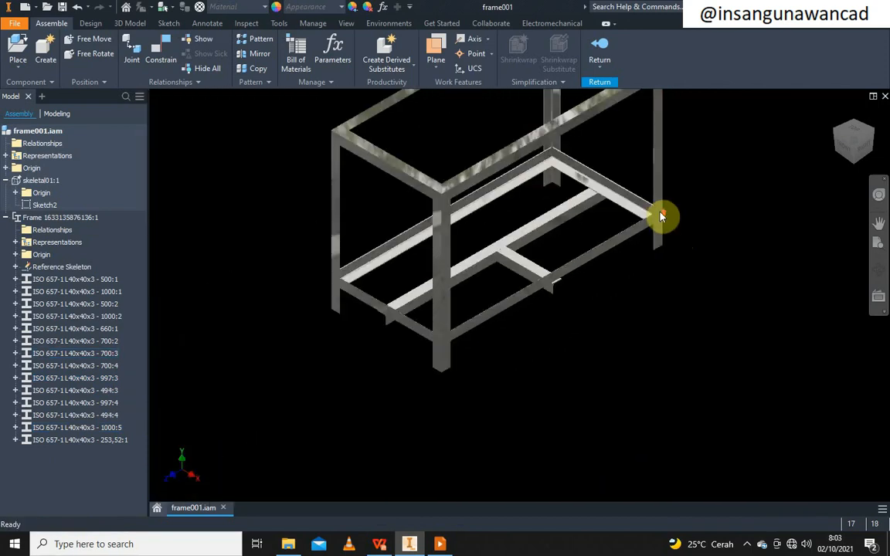
{"action": "scroll", "coordinate": [377, 309], "scroll_direction": "down", "scroll_amount": 3}
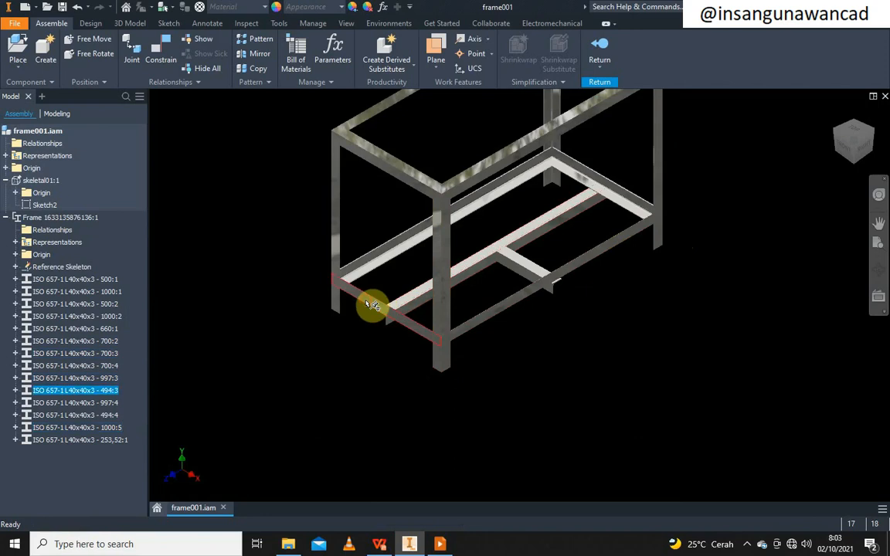
Apply a 3 mm Offset A to the short lower end rail
{"action": "left_click", "coordinate": [371, 306]}
{"action": "right_click", "coordinate": [369, 296]}
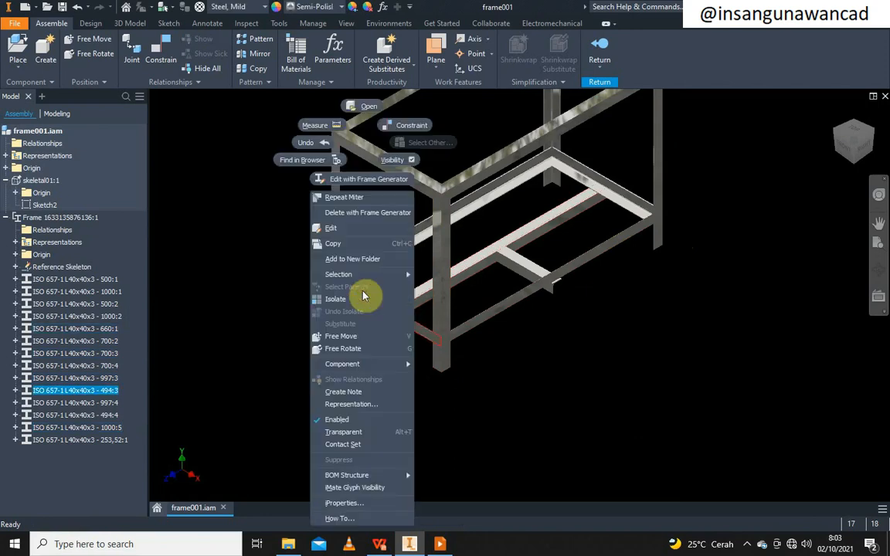
{"action": "left_click", "coordinate": [396, 246]}
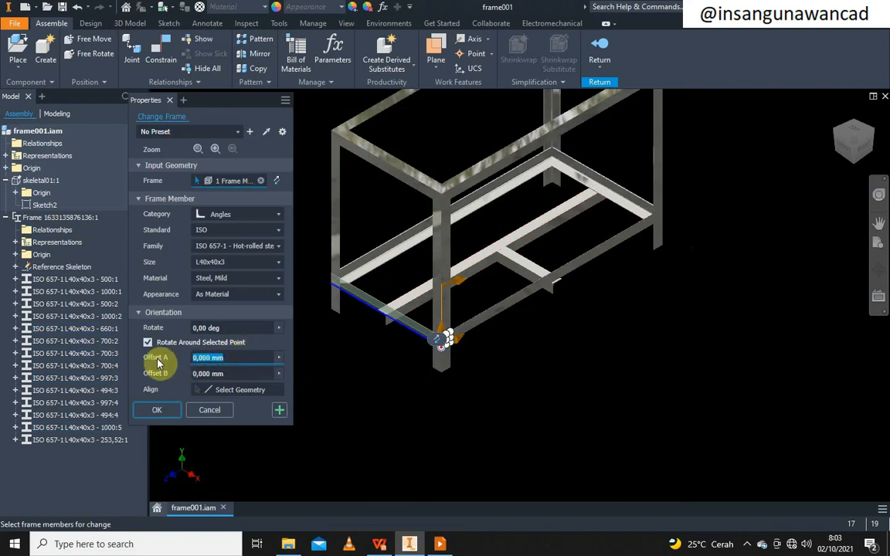
{"action": "scroll", "coordinate": [362, 302], "scroll_direction": "up", "scroll_amount": 5}
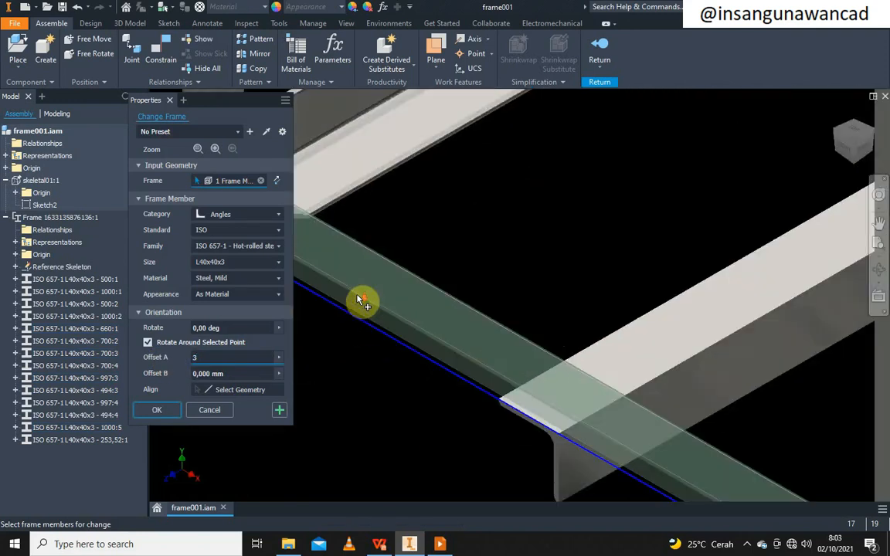
{"action": "left_click", "coordinate": [158, 411]}
Confirm the Save dialog to store the frame and its updated member files
{"action": "scroll", "coordinate": [434, 305], "scroll_direction": "down", "scroll_amount": 2}
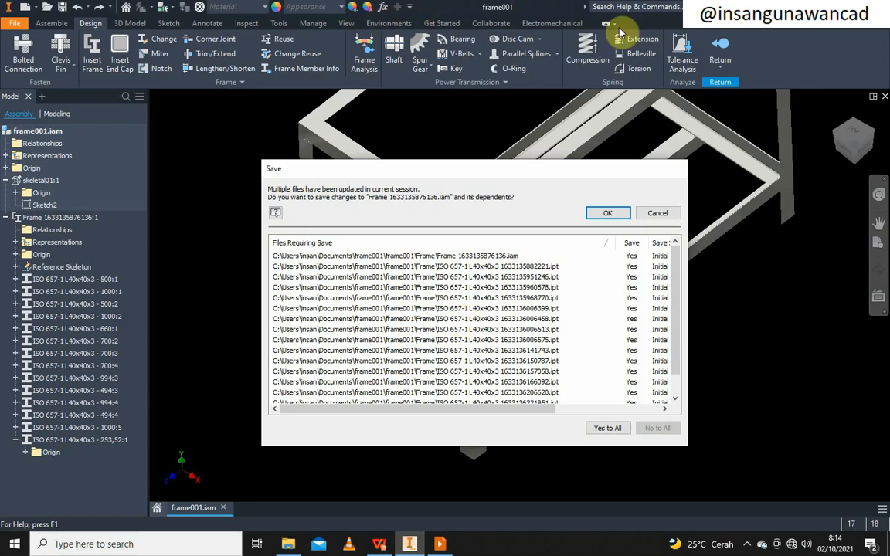
{"action": "left_click", "coordinate": [608, 214]}
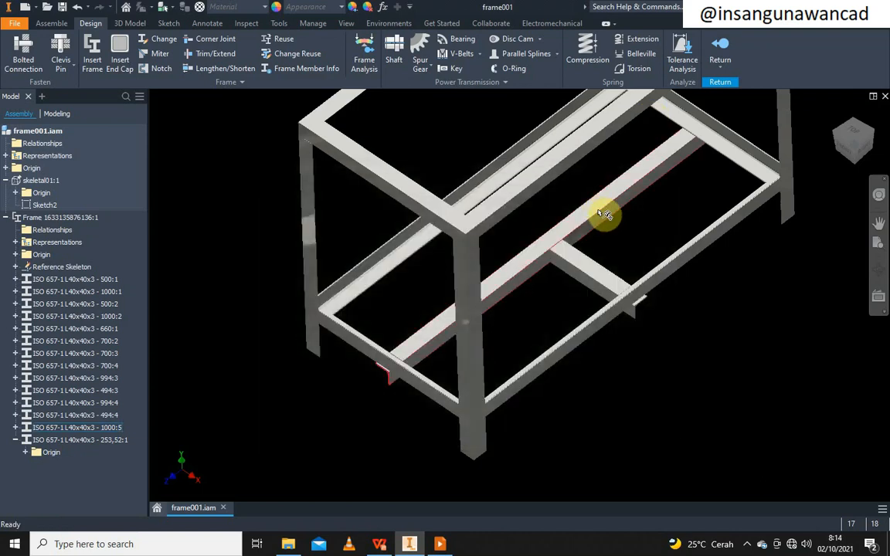
{"action": "middle_click_drag", "start_coordinate": [568, 251], "coordinate": [537, 249]}
{"action": "left_click", "coordinate": [300, 325]}
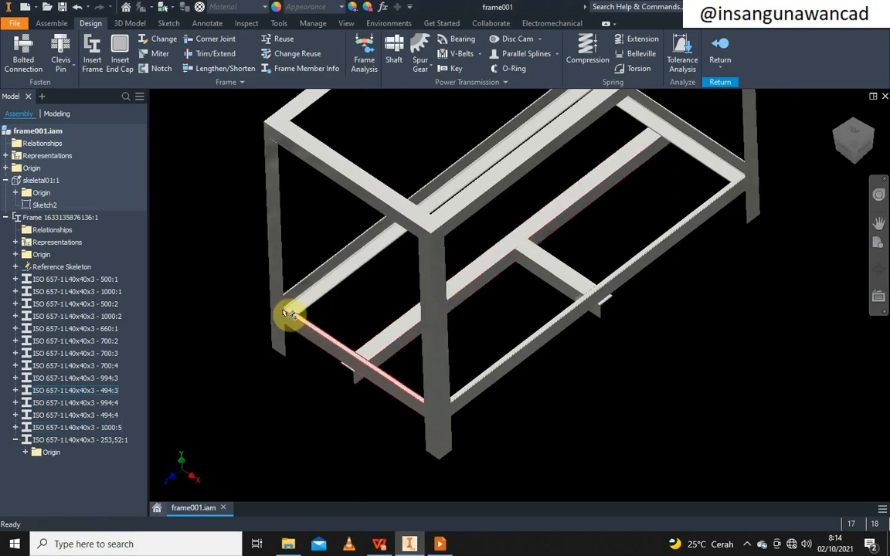
{"action": "scroll", "coordinate": [675, 193], "scroll_direction": "down", "scroll_amount": 6}
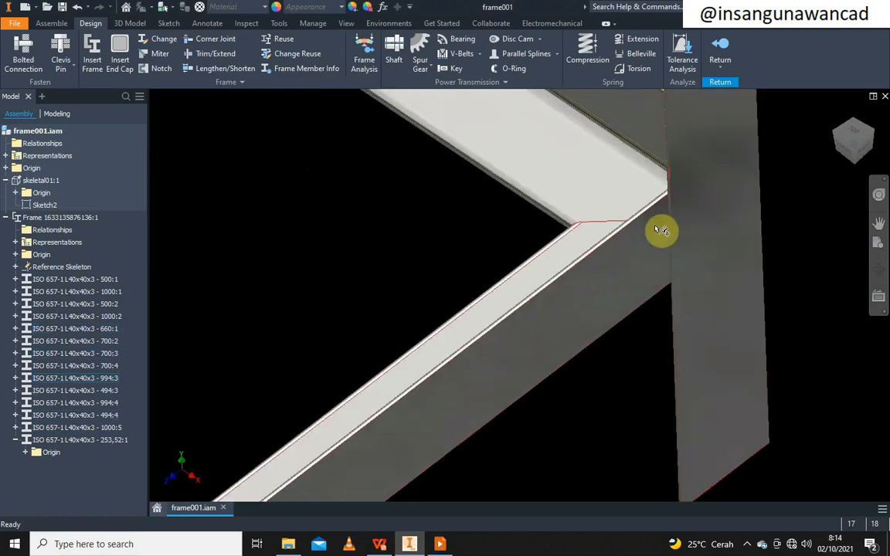
{"action": "scroll", "coordinate": [661, 231], "scroll_direction": "up", "scroll_amount": 8}
{"action": "scroll", "coordinate": [512, 147], "scroll_direction": "up", "scroll_amount": 1}
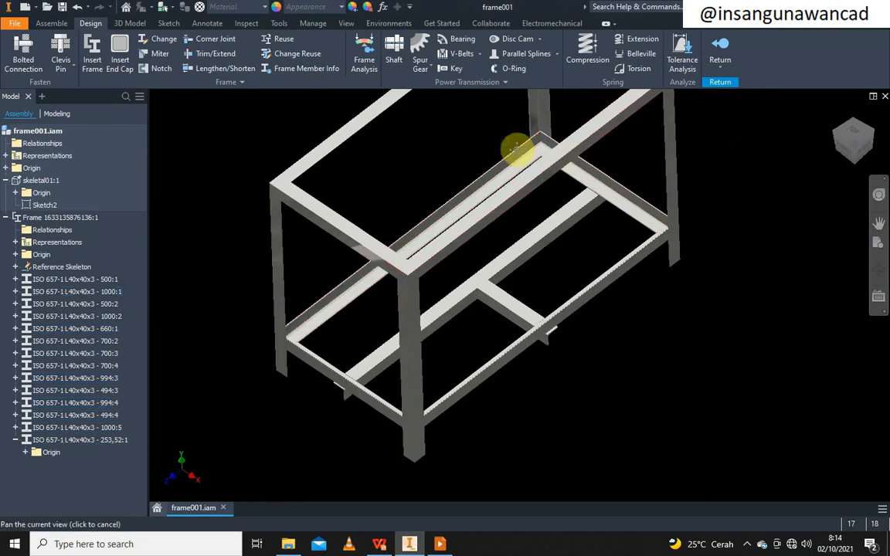
{"action": "middle_click_drag", "start_coordinate": [515, 150], "coordinate": [513, 151]}
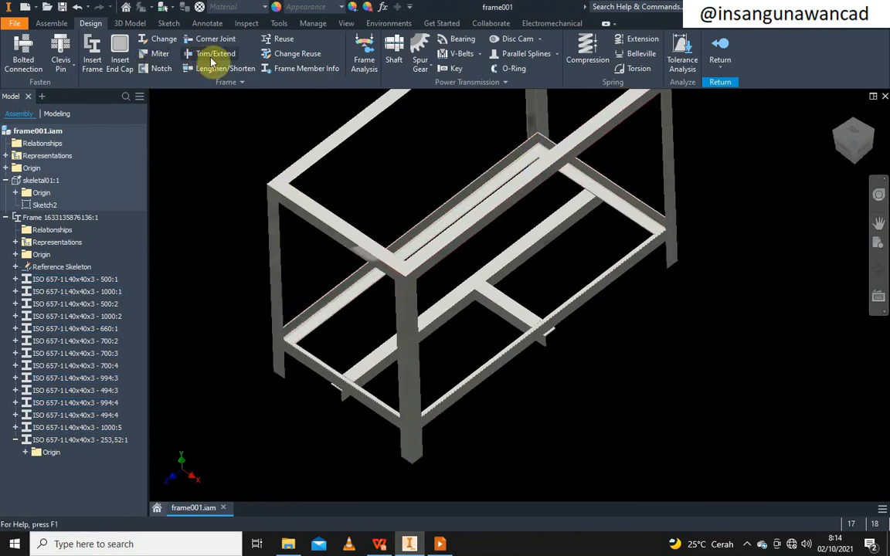
{"action": "scroll", "coordinate": [282, 344], "scroll_direction": "down", "scroll_amount": 5}
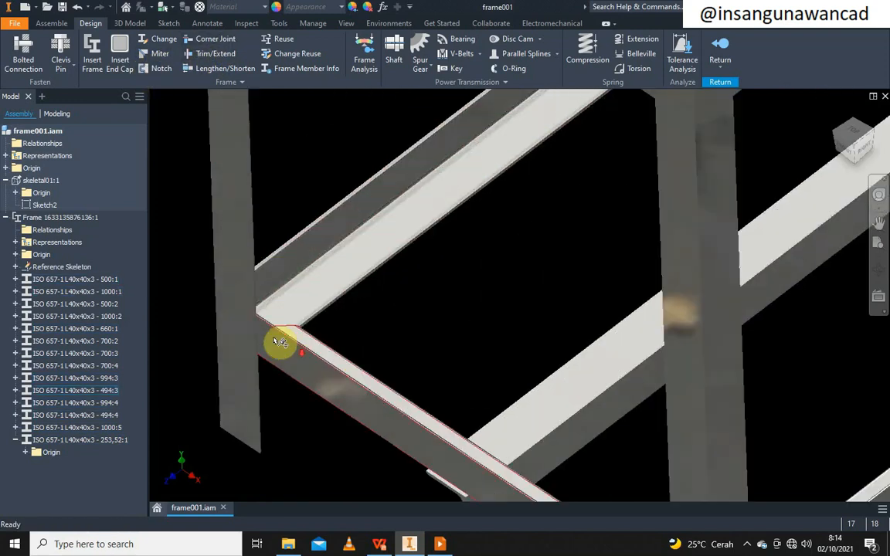
{"action": "scroll", "coordinate": [264, 335], "scroll_direction": "down", "scroll_amount": 3}
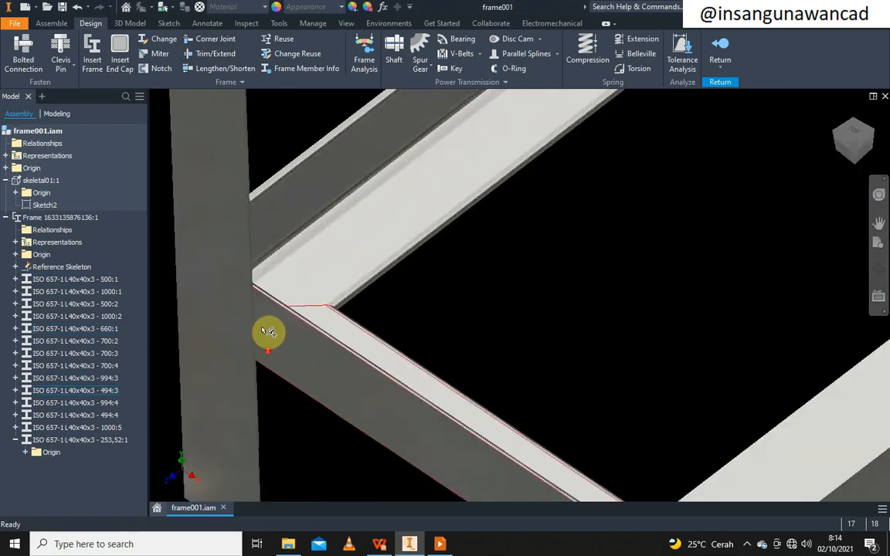
{"action": "scroll", "coordinate": [251, 335], "scroll_direction": "up", "scroll_amount": 3}
{"action": "scroll", "coordinate": [286, 337], "scroll_direction": "up", "scroll_amount": 3}
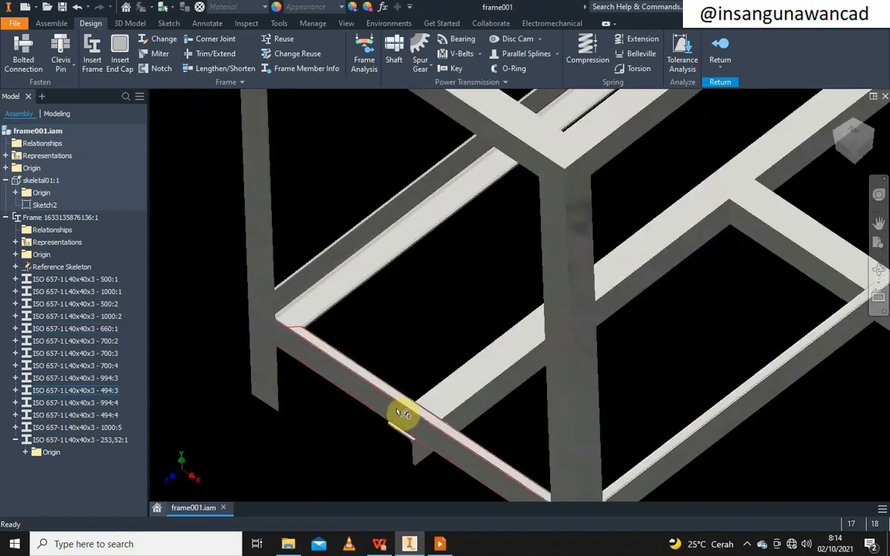
{"action": "scroll", "coordinate": [300, 289], "scroll_direction": "down", "scroll_amount": 4}
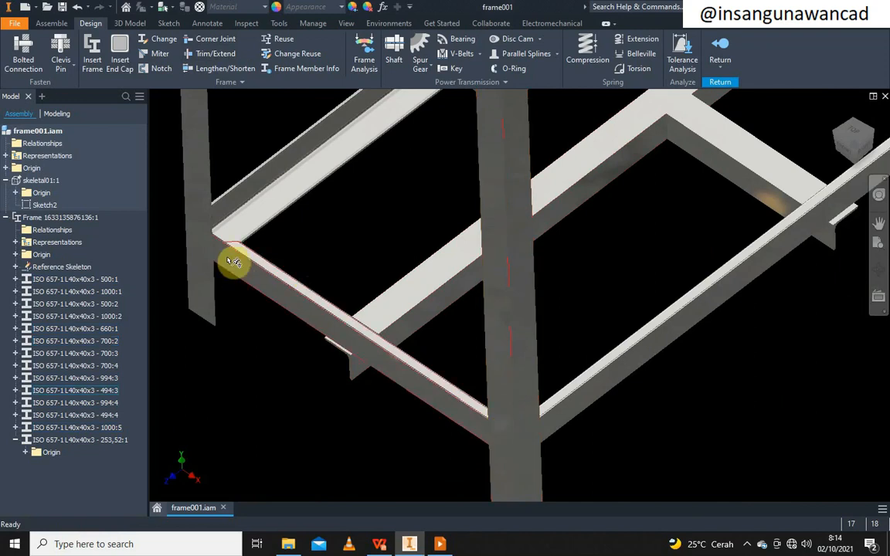
{"action": "scroll", "coordinate": [232, 255], "scroll_direction": "up", "scroll_amount": 5}
{"action": "scroll", "coordinate": [349, 149], "scroll_direction": "down", "scroll_amount": 5}
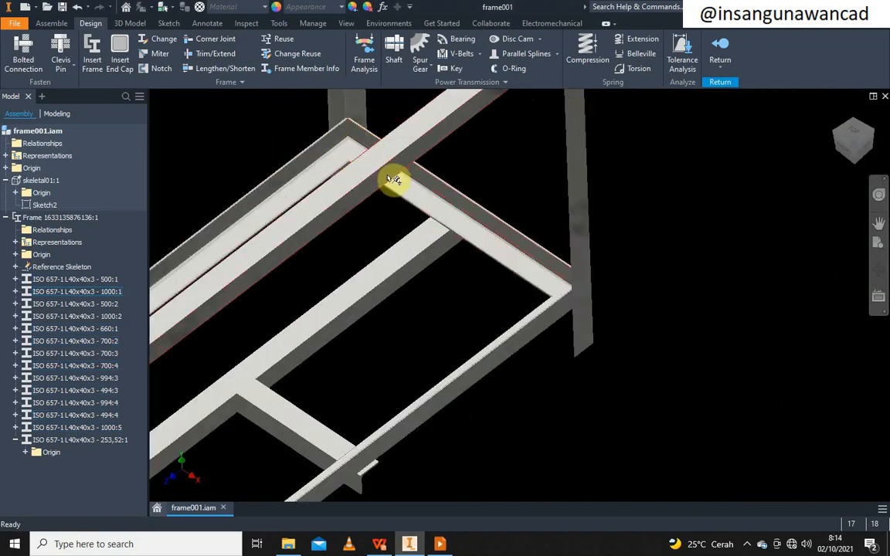
{"action": "mouse_move", "coordinate": [407, 199]}
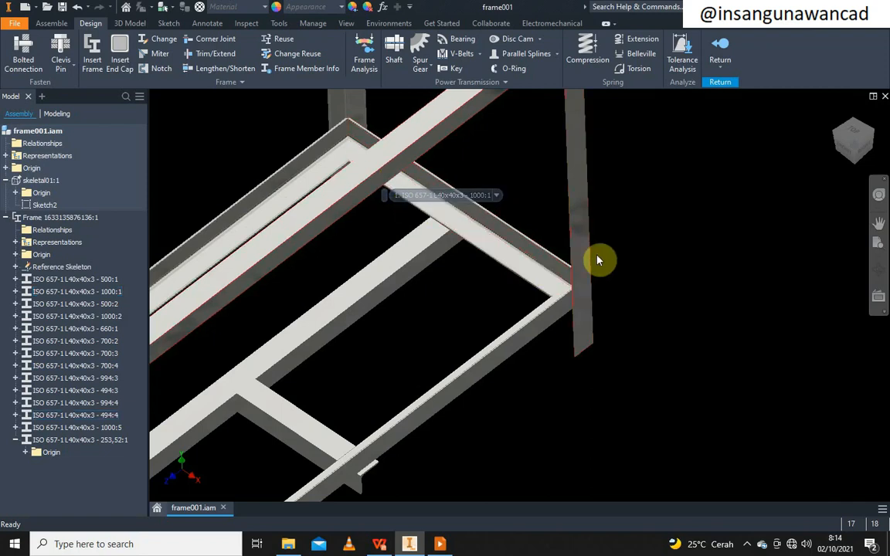
{"action": "middle_click_drag", "start_coordinate": [594, 236], "coordinate": [715, 202]}
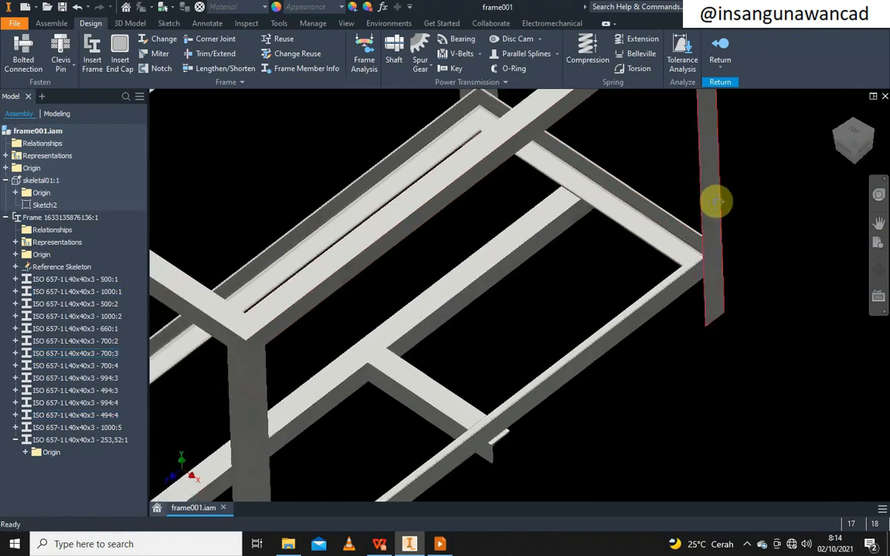
{"action": "scroll", "coordinate": [715, 201], "scroll_direction": "up", "scroll_amount": 3}
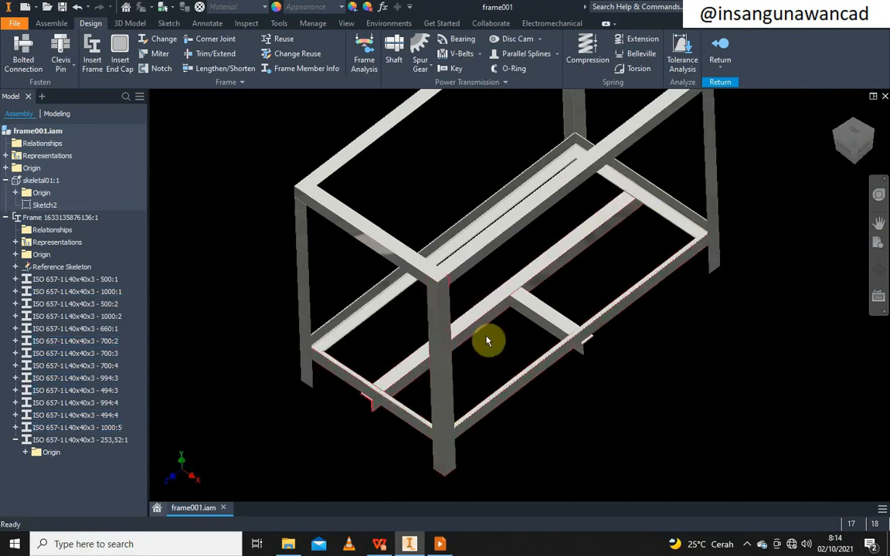
{"action": "scroll", "coordinate": [388, 402], "scroll_direction": "down", "scroll_amount": 3}
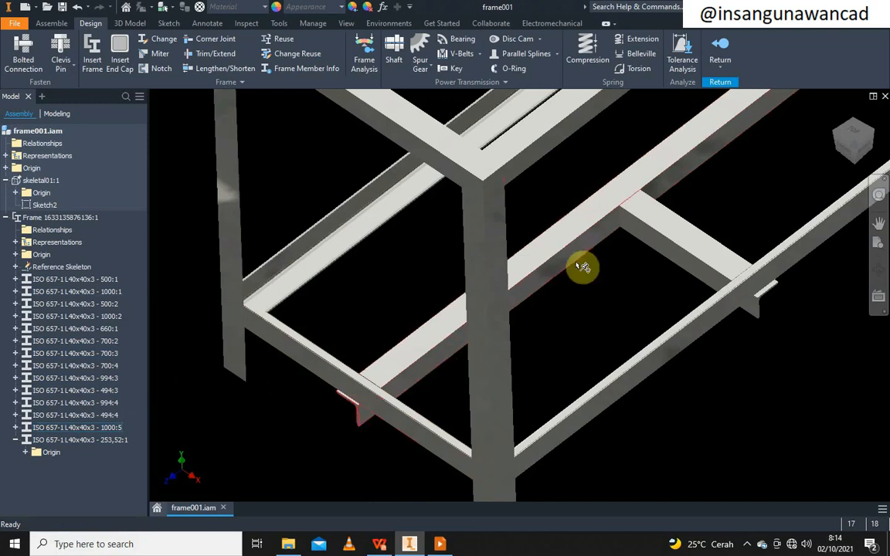
{"action": "middle_click_drag", "start_coordinate": [581, 264], "coordinate": [443, 364]}
{"action": "left_click", "coordinate": [335, 450]}
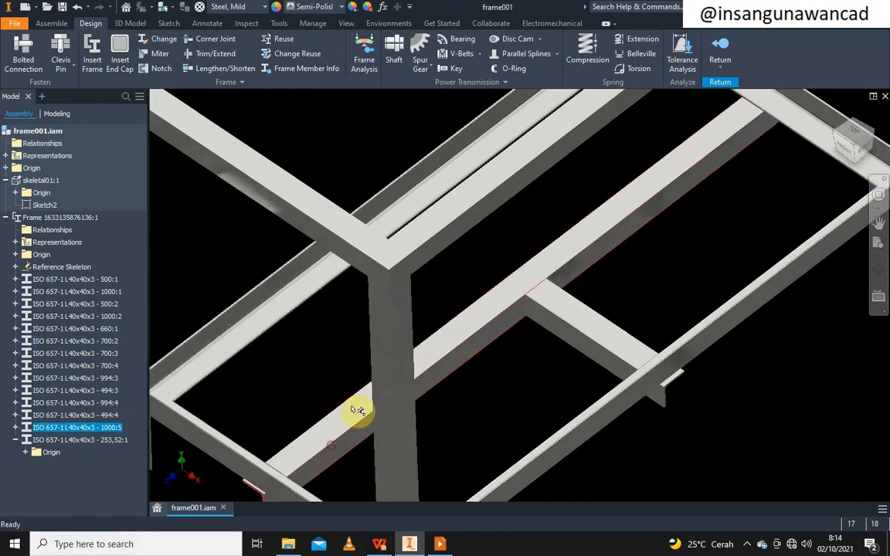
{"action": "middle_click_drag", "start_coordinate": [359, 413], "coordinate": [402, 280], "text": "shift"}
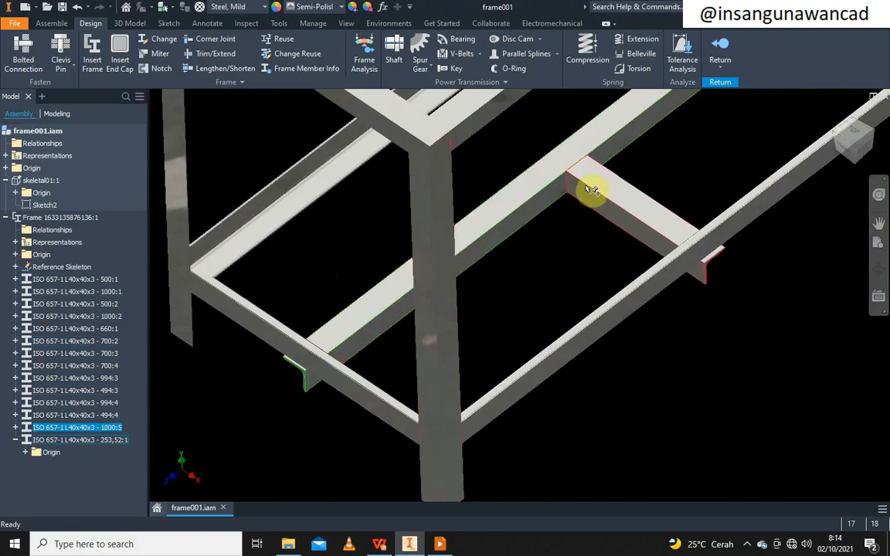
{"action": "middle_click_drag", "start_coordinate": [552, 201], "coordinate": [536, 295]}
{"action": "scroll", "coordinate": [554, 283], "scroll_direction": "down", "scroll_amount": 4}
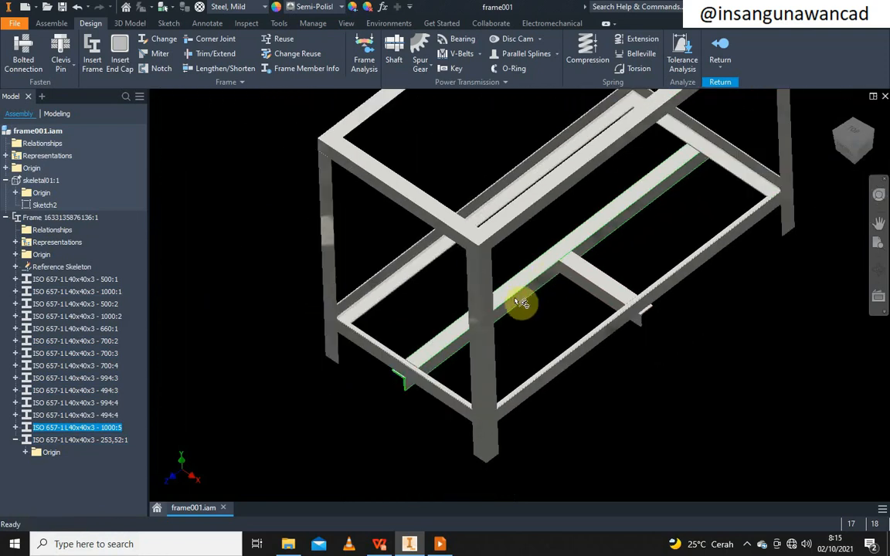
{"action": "scroll", "coordinate": [410, 374], "scroll_direction": "up", "scroll_amount": 4}
{"action": "scroll", "coordinate": [410, 374], "scroll_direction": "down", "scroll_amount": 2}
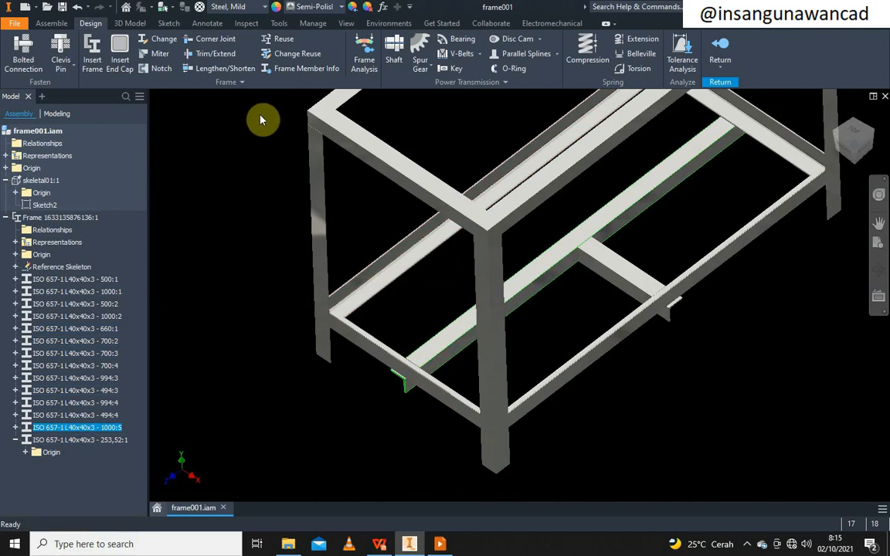
Trim rail 1000:5 to the end rail's face, shortening it to 997
{"action": "left_click", "coordinate": [205, 56]}
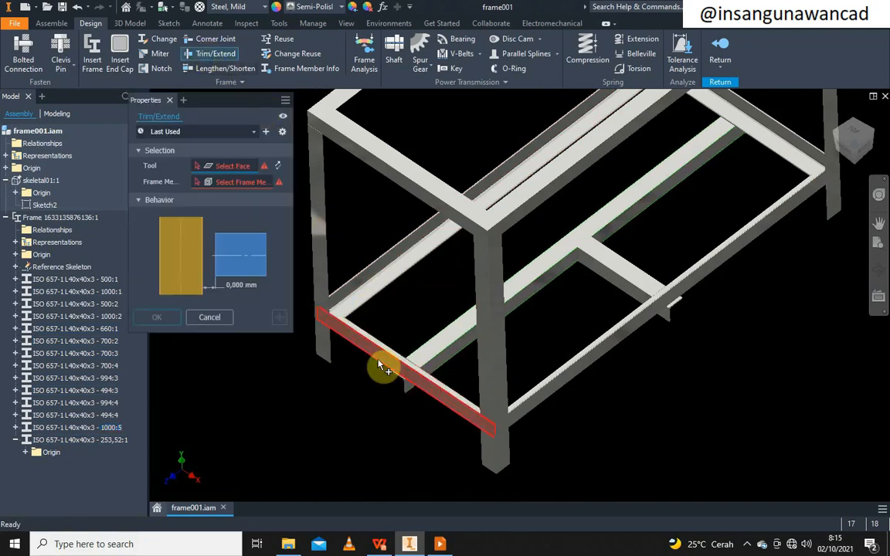
{"action": "scroll", "coordinate": [381, 364], "scroll_direction": "up", "scroll_amount": 3}
{"action": "left_click", "coordinate": [401, 345]}
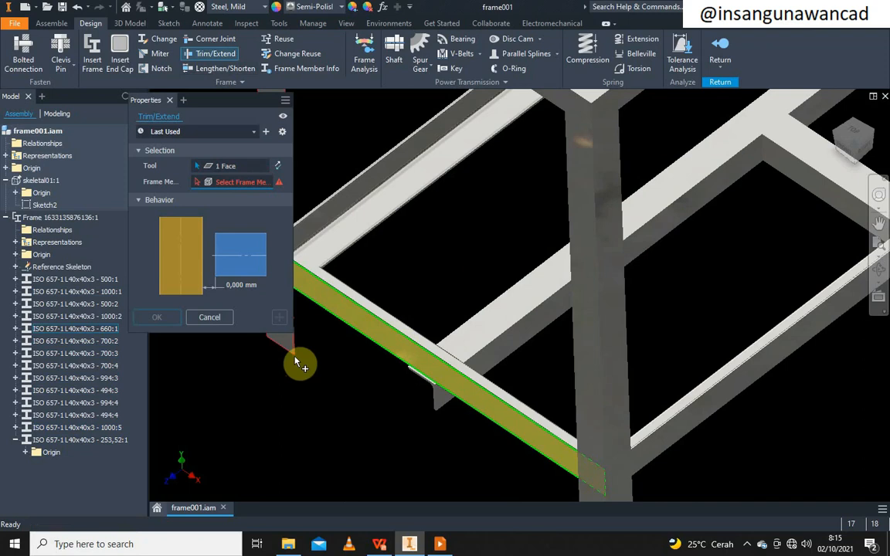
{"action": "left_click", "coordinate": [470, 359]}
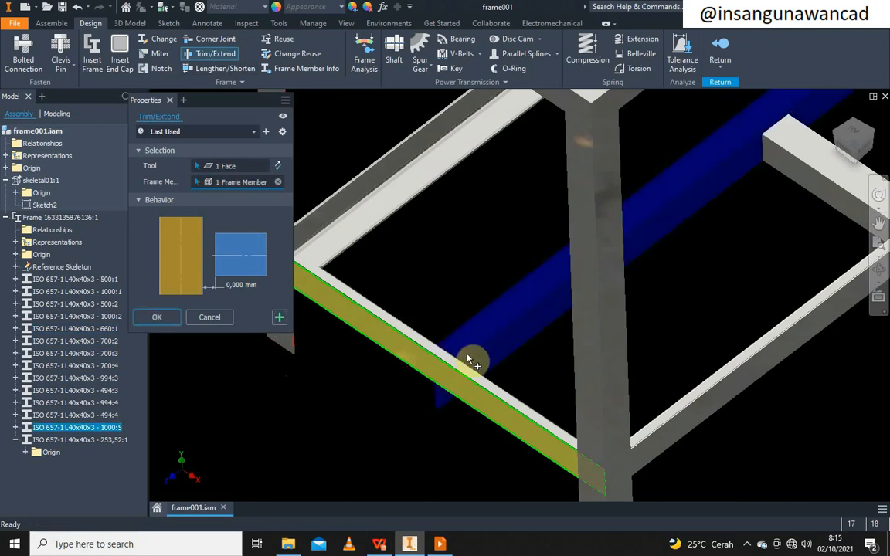
{"action": "left_click", "coordinate": [158, 318]}
Select the trimmed 997:5 middle lower rail and recentre the view on it
{"action": "scroll", "coordinate": [417, 386], "scroll_direction": "down", "scroll_amount": 5}
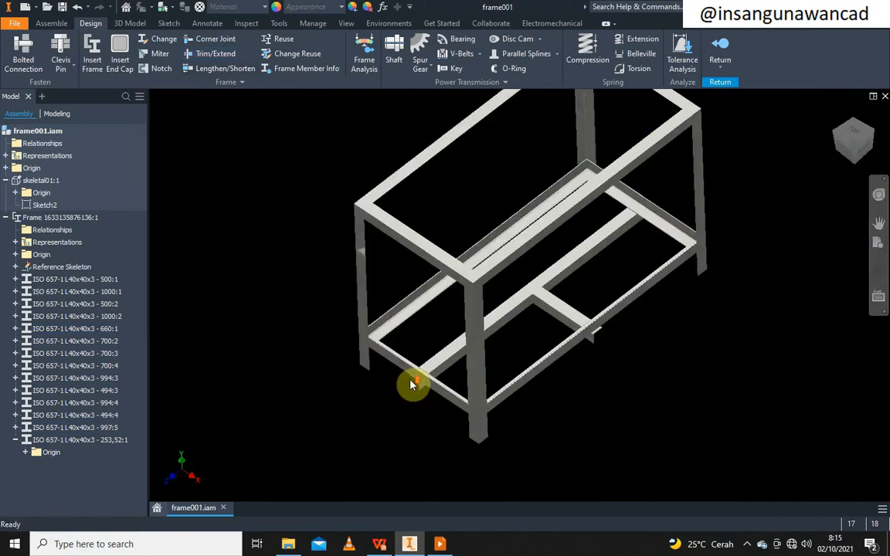
{"action": "scroll", "coordinate": [602, 341], "scroll_direction": "up", "scroll_amount": 5}
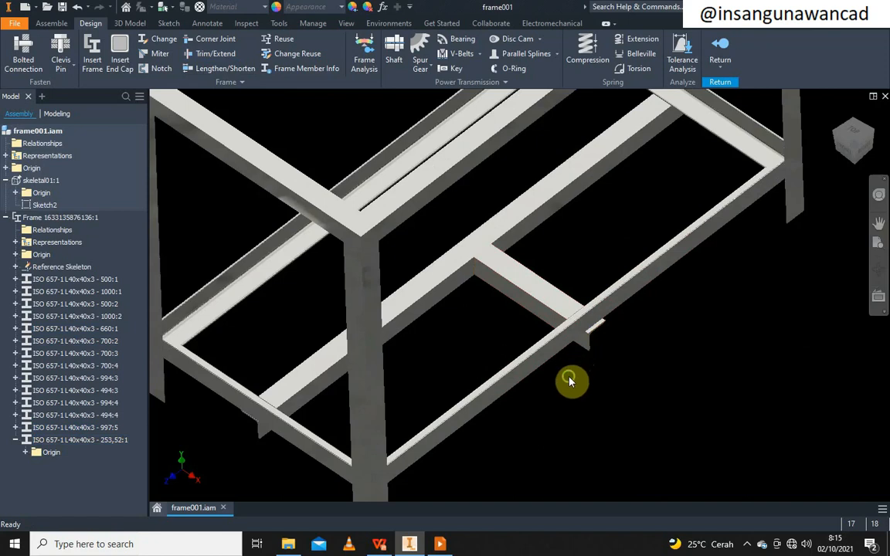
{"action": "middle_click_drag", "start_coordinate": [570, 381], "coordinate": [561, 410]}
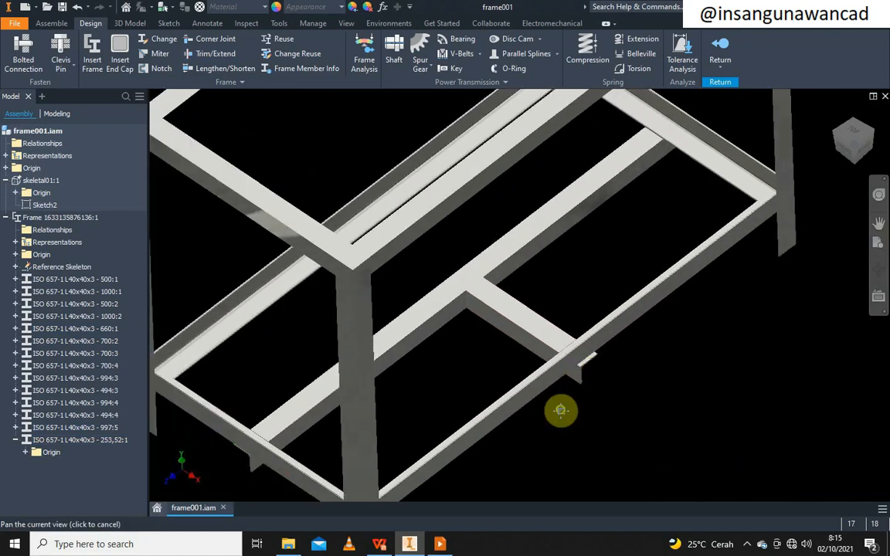
{"action": "left_click", "coordinate": [453, 313]}
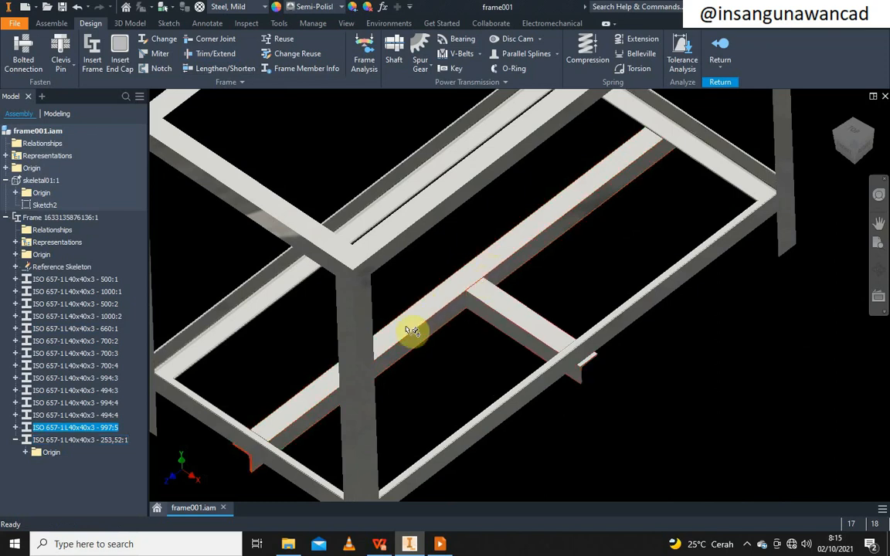
{"action": "scroll", "coordinate": [433, 341], "scroll_direction": "down", "scroll_amount": 2}
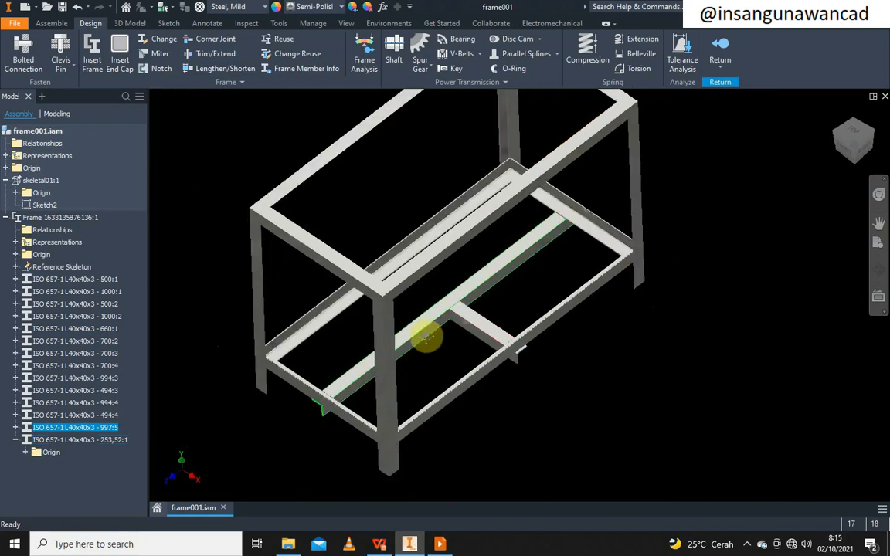
{"action": "middle_click_drag", "start_coordinate": [426, 337], "coordinate": [428, 339]}
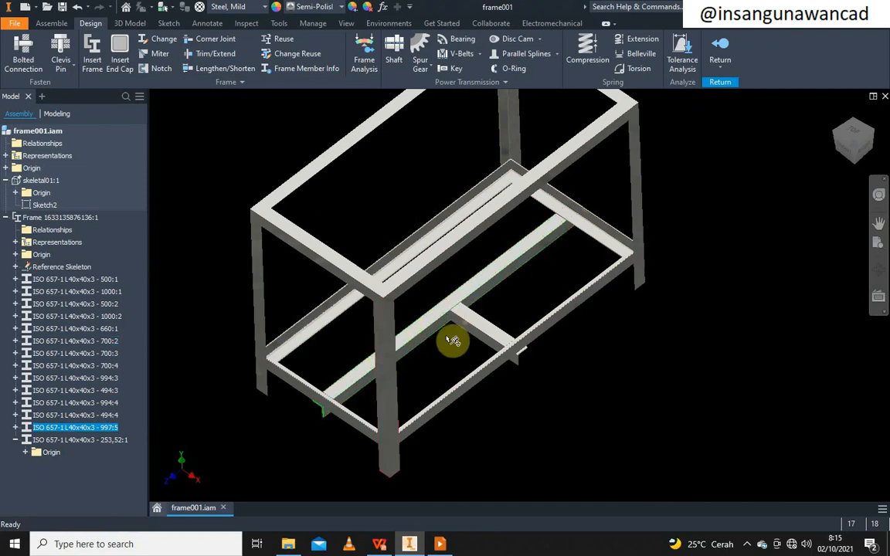
{"action": "scroll", "coordinate": [477, 324], "scroll_direction": "up", "scroll_amount": 3}
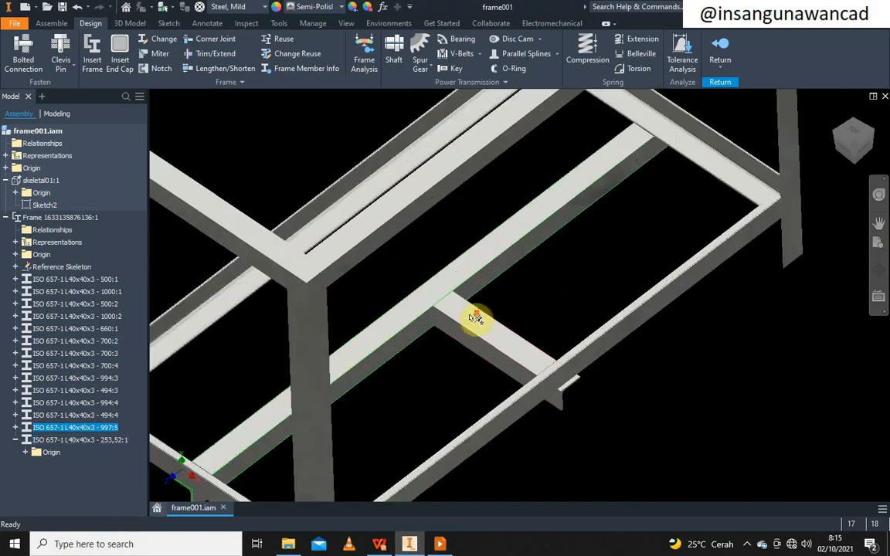
Open the middle rail for frame editing, try a rotation, then cancel the edit
{"action": "right_click", "coordinate": [418, 324]}
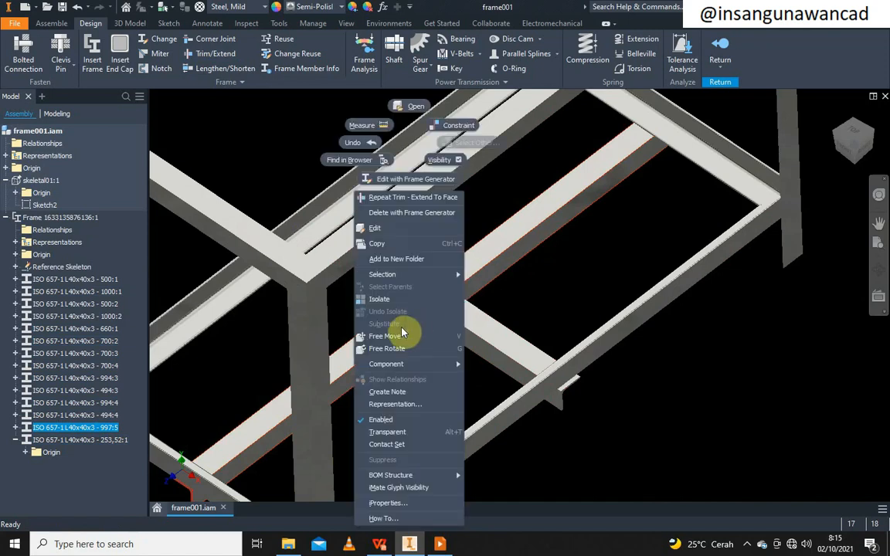
{"action": "left_click", "coordinate": [440, 179]}
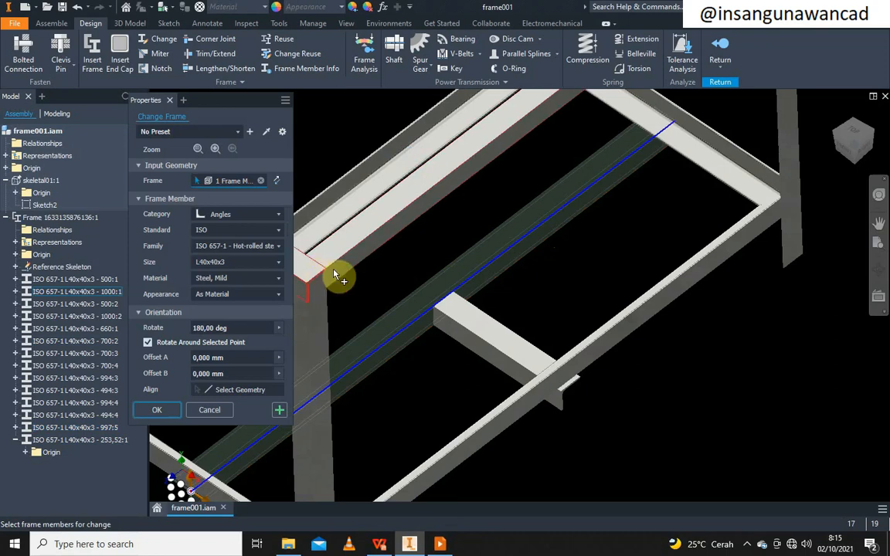
{"action": "scroll", "coordinate": [557, 232], "scroll_direction": "down", "scroll_amount": 3}
{"action": "left_click_drag", "start_coordinate": [322, 424], "coordinate": [355, 338]}
{"action": "scroll", "coordinate": [363, 365], "scroll_direction": "up", "scroll_amount": 4}
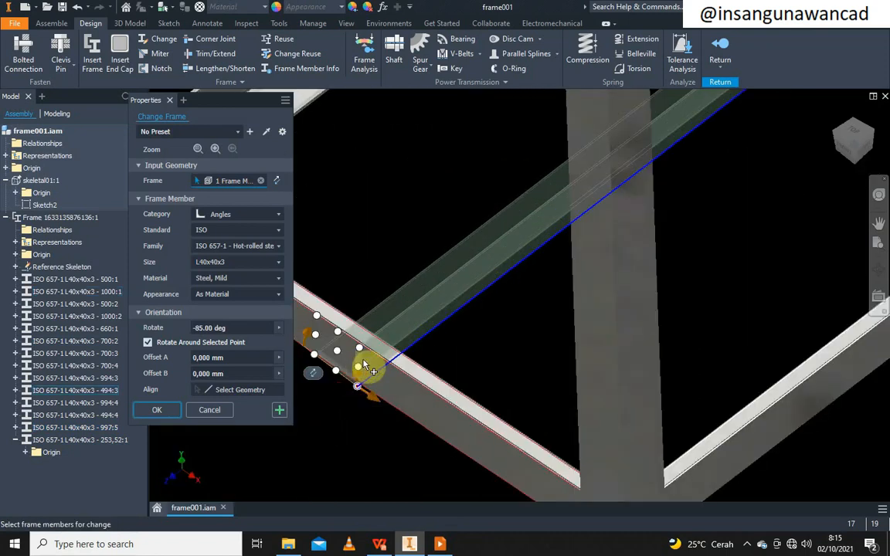
{"action": "middle_click_drag", "start_coordinate": [349, 377], "coordinate": [469, 338]}
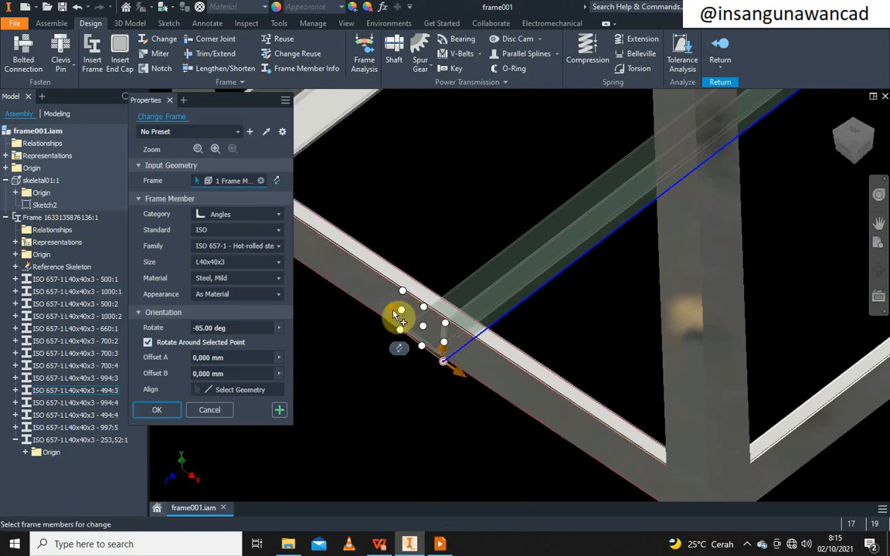
{"action": "left_click", "coordinate": [425, 295]}
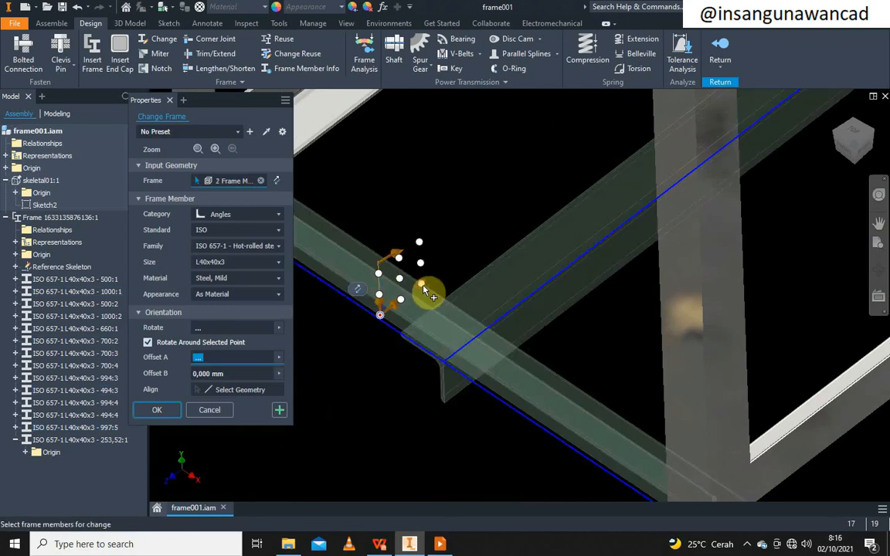
{"action": "scroll", "coordinate": [441, 372], "scroll_direction": "down", "scroll_amount": 3}
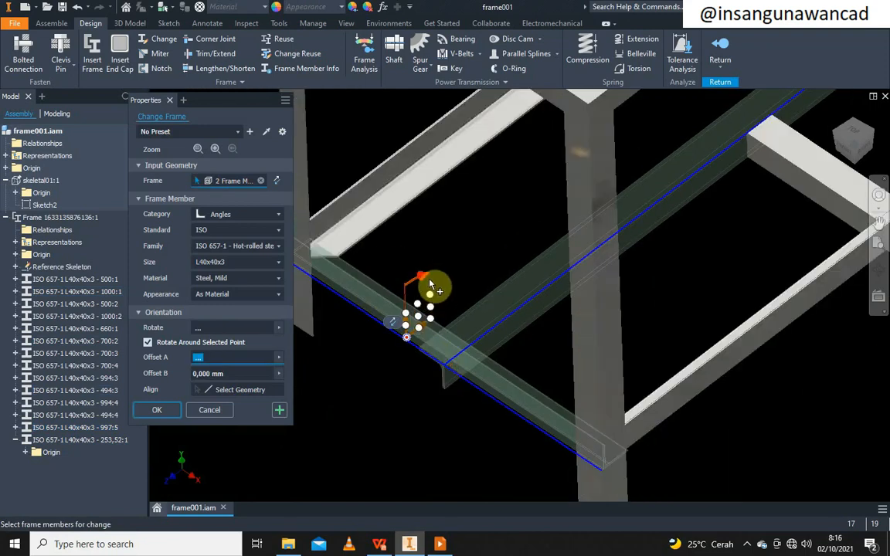
{"action": "left_click", "coordinate": [220, 410]}
Reopen the middle rail's frame edit and rotate its angle profile to 90 deg
{"action": "right_click", "coordinate": [489, 312]}
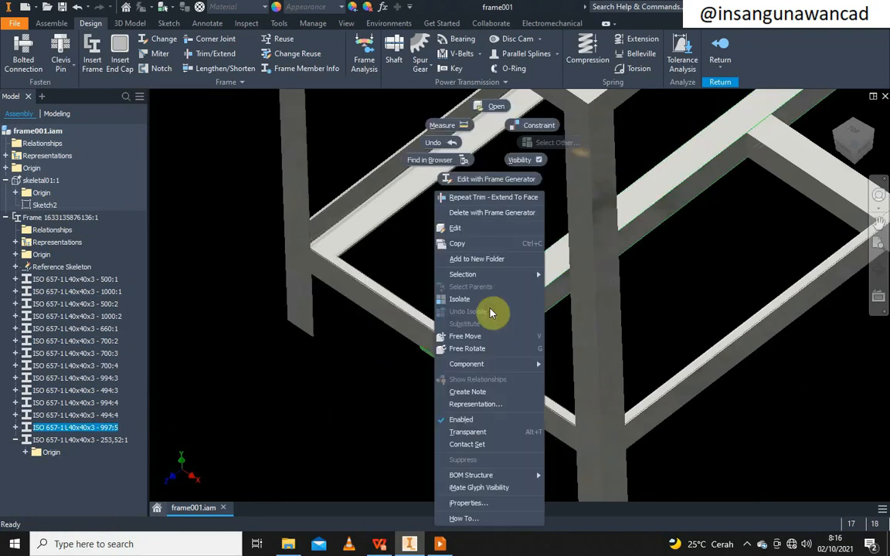
{"action": "left_click", "coordinate": [499, 180]}
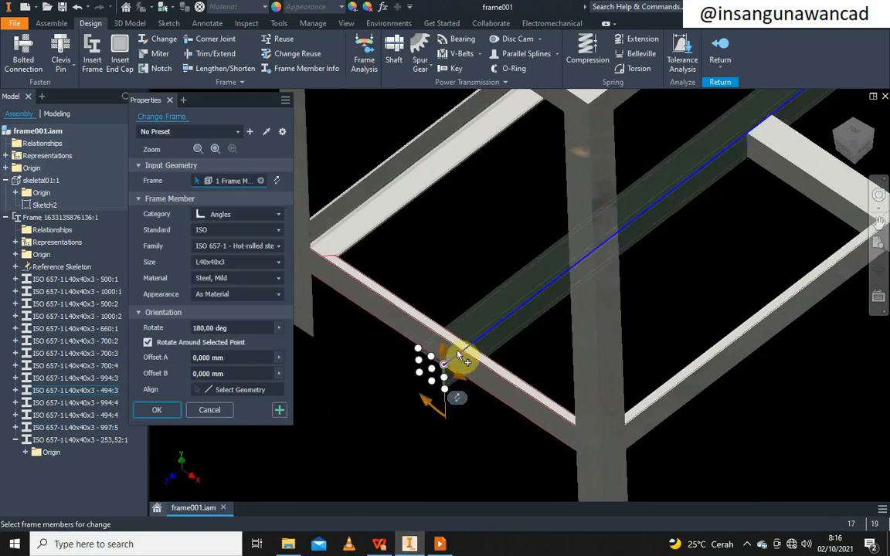
{"action": "left_click_drag", "start_coordinate": [433, 406], "coordinate": [463, 390]}
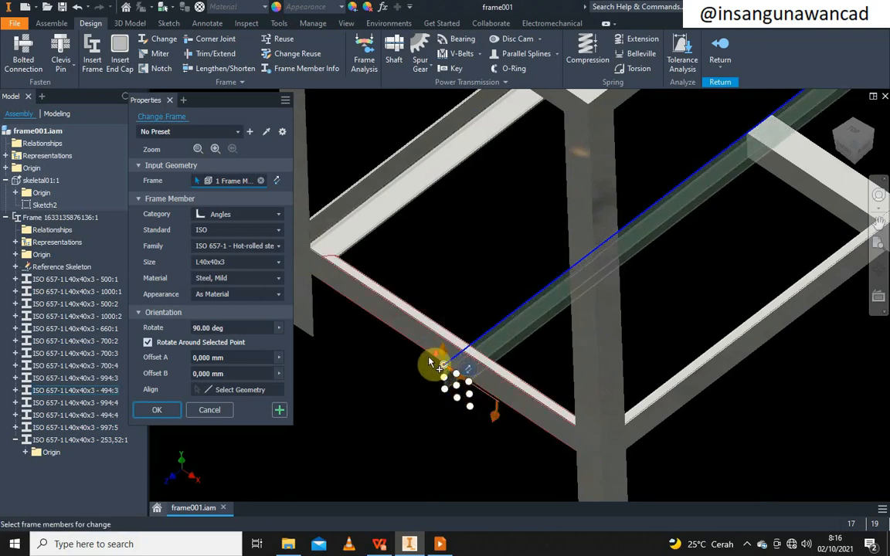
{"action": "scroll", "coordinate": [432, 363], "scroll_direction": "up", "scroll_amount": 3}
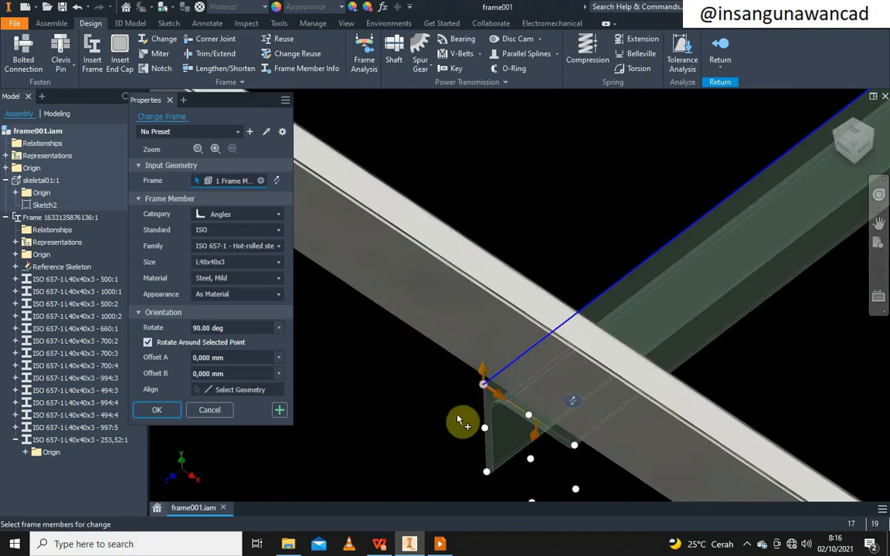
{"action": "scroll", "coordinate": [532, 421], "scroll_direction": "up", "scroll_amount": 3}
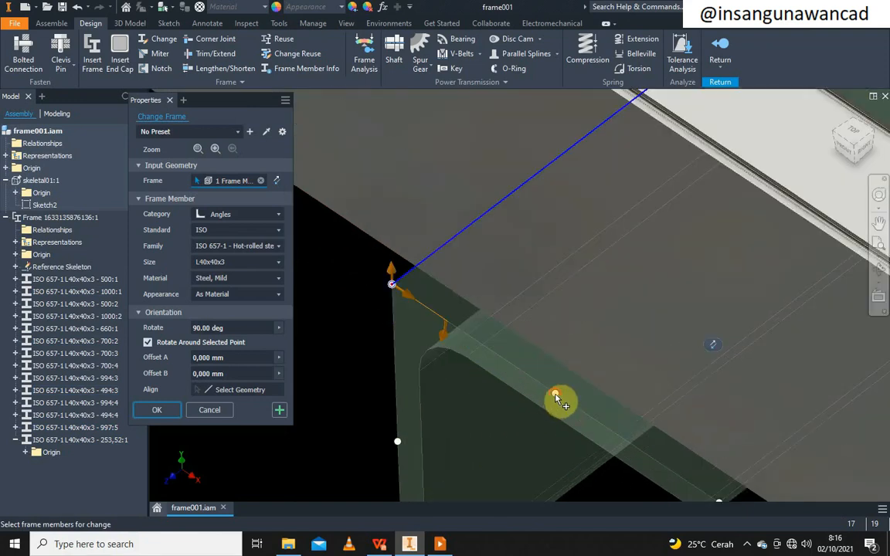
{"action": "scroll", "coordinate": [556, 397], "scroll_direction": "down", "scroll_amount": 6}
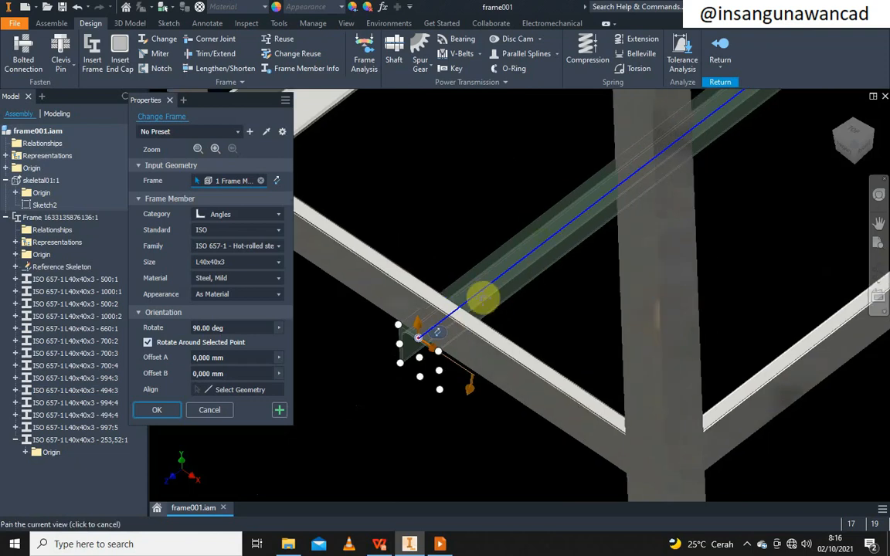
{"action": "scroll", "coordinate": [483, 297], "scroll_direction": "down", "scroll_amount": 5}
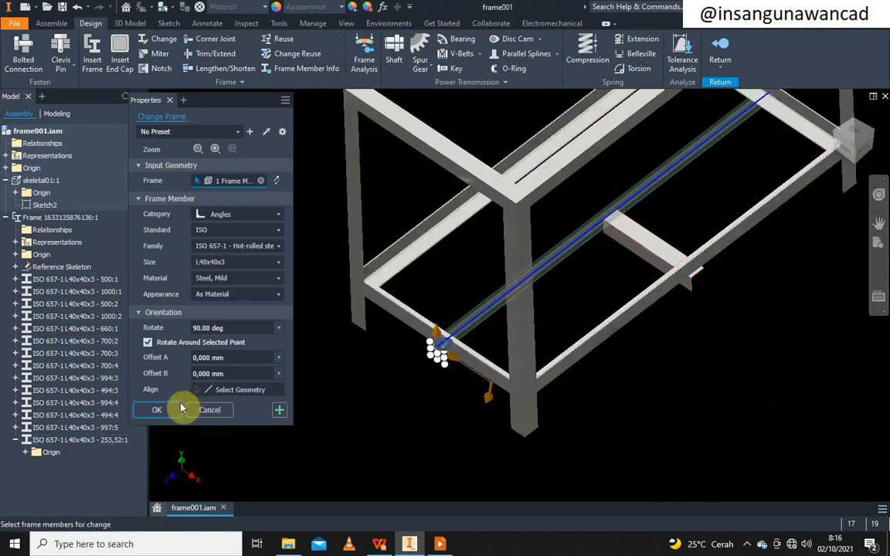
{"action": "left_click", "coordinate": [168, 410]}
{"action": "scroll", "coordinate": [627, 247], "scroll_direction": "up", "scroll_amount": 5}
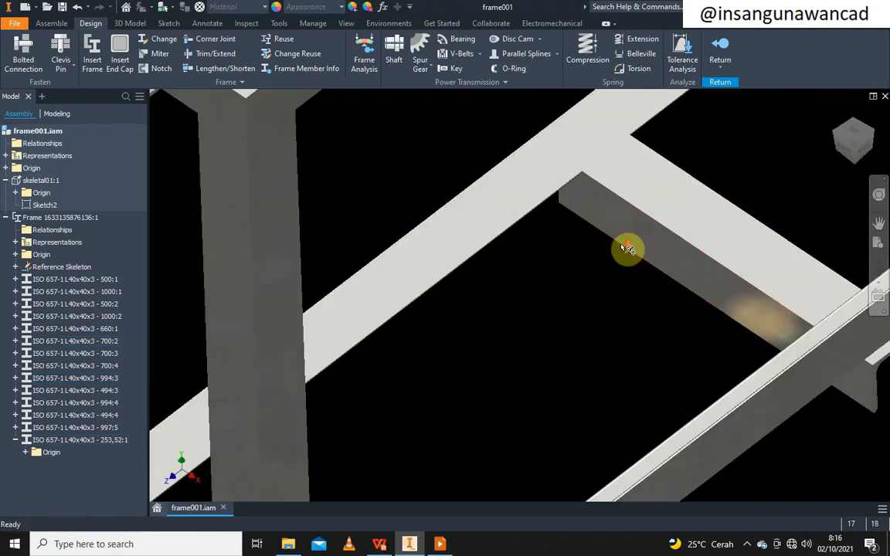
{"action": "scroll", "coordinate": [580, 242], "scroll_direction": "down", "scroll_amount": 5}
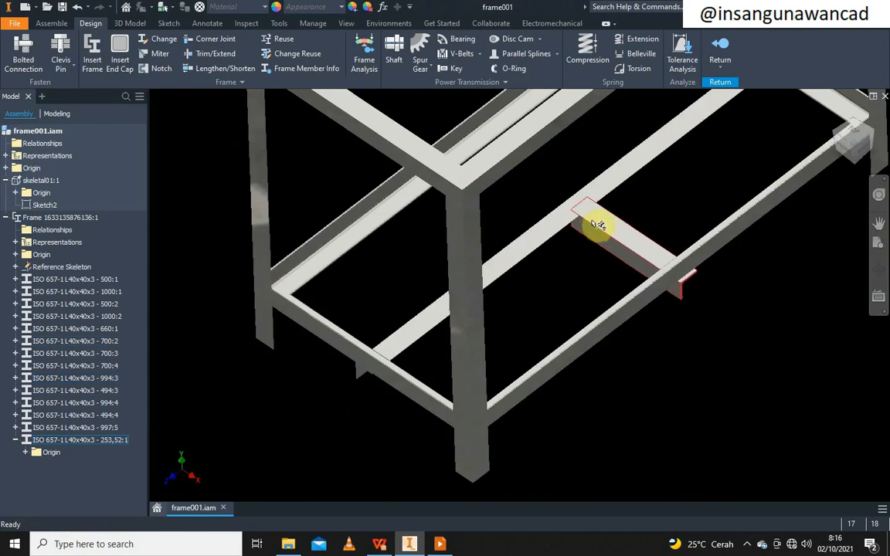
{"action": "left_click", "coordinate": [598, 222]}
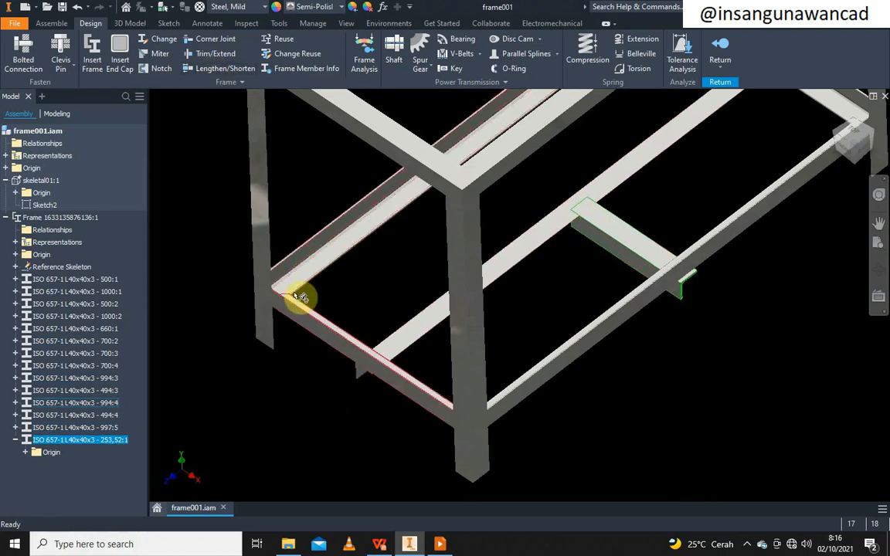
{"action": "scroll", "coordinate": [601, 224], "scroll_direction": "down", "scroll_amount": 3}
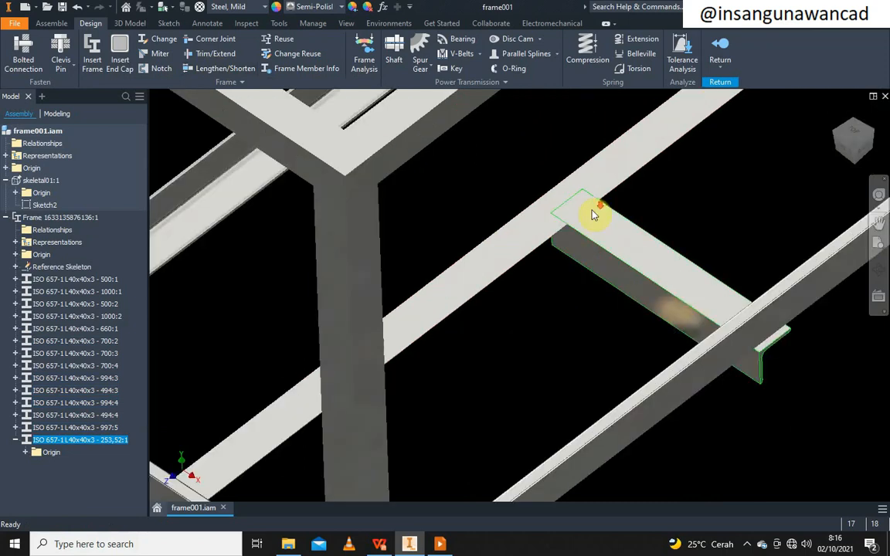
Extend the short cross member to the neighbouring member's face, from 253.52 to 273.52
{"action": "left_click", "coordinate": [216, 54]}
{"action": "scroll", "coordinate": [498, 205], "scroll_direction": "up", "scroll_amount": 3}
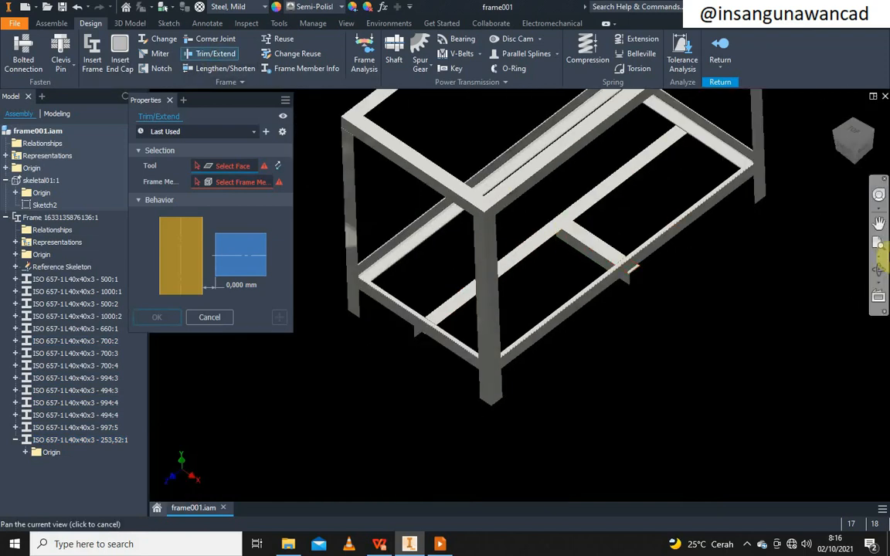
{"action": "left_click", "coordinate": [878, 272]}
{"action": "left_click_drag", "start_coordinate": [602, 276], "coordinate": [445, 211]}
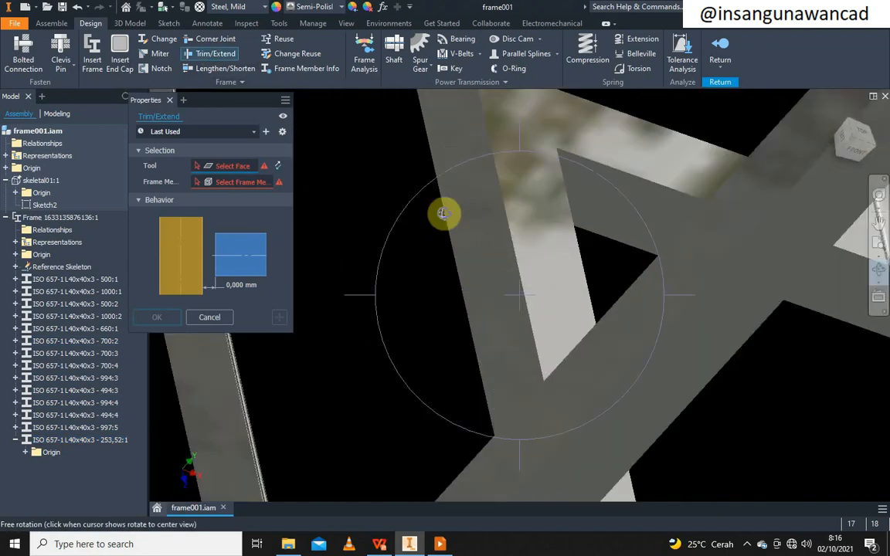
{"action": "right_click", "coordinate": [480, 215]}
{"action": "left_click", "coordinate": [486, 214]}
{"action": "left_click", "coordinate": [477, 209]}
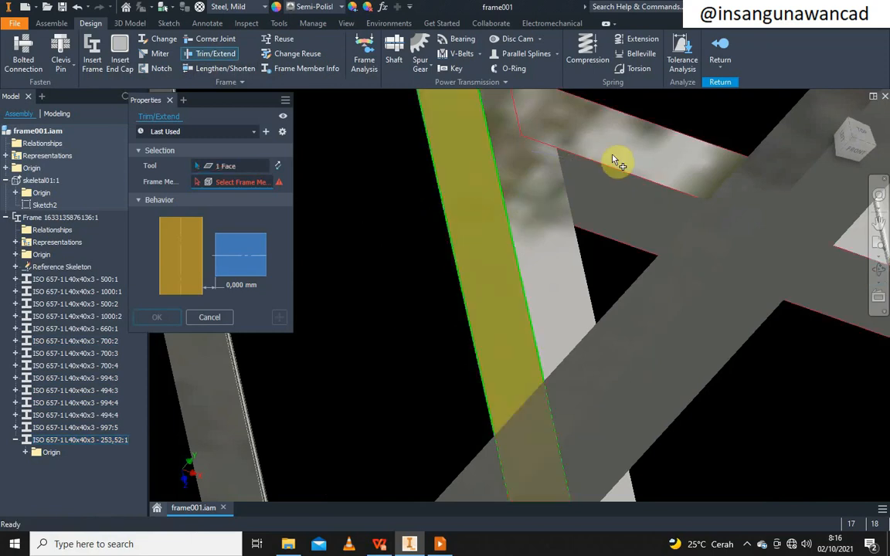
{"action": "left_click", "coordinate": [581, 163]}
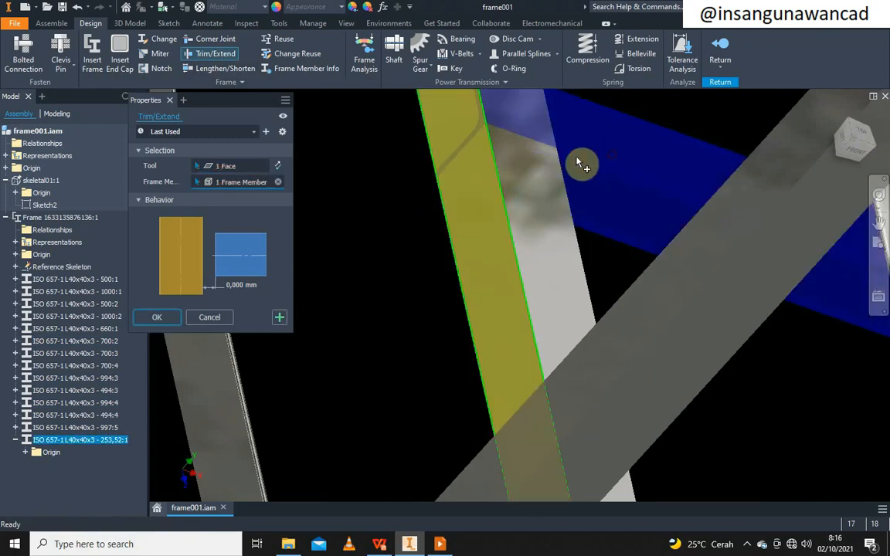
{"action": "left_click", "coordinate": [161, 316]}
{"action": "scroll", "coordinate": [448, 276], "scroll_direction": "down", "scroll_amount": 3}
{"action": "middle_click_drag", "start_coordinate": [416, 300], "coordinate": [358, 394]}
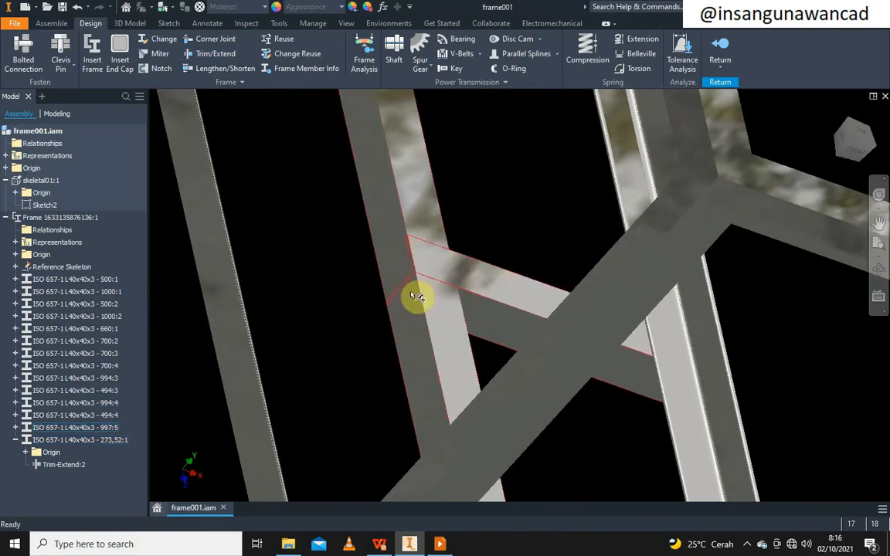
Notch the short cross member around the adjacent angle with a 5 mm offset, leaving 266.1
{"action": "left_click", "coordinate": [150, 69]}
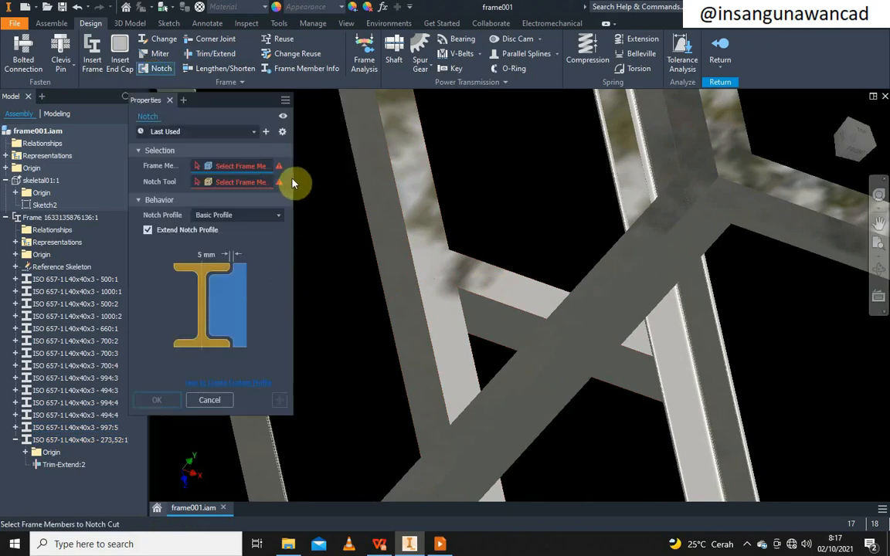
{"action": "left_click", "coordinate": [504, 291]}
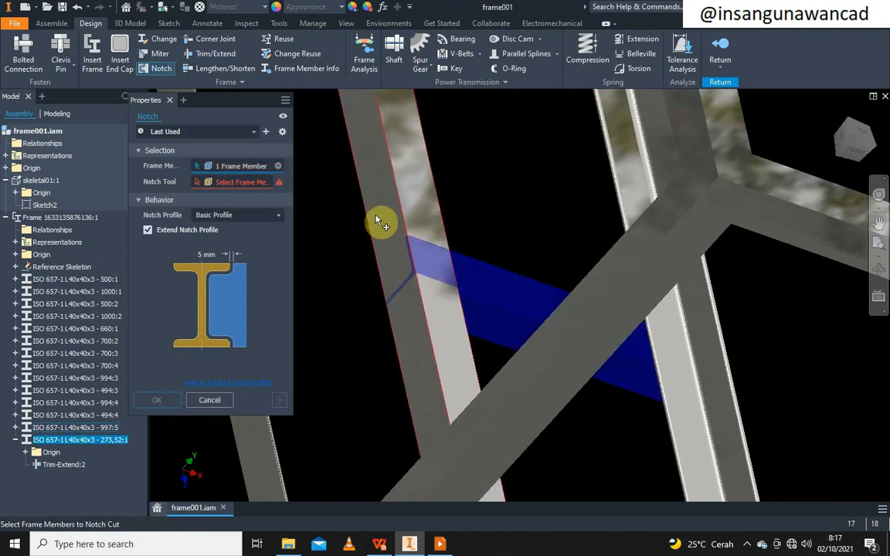
{"action": "left_click", "coordinate": [241, 183]}
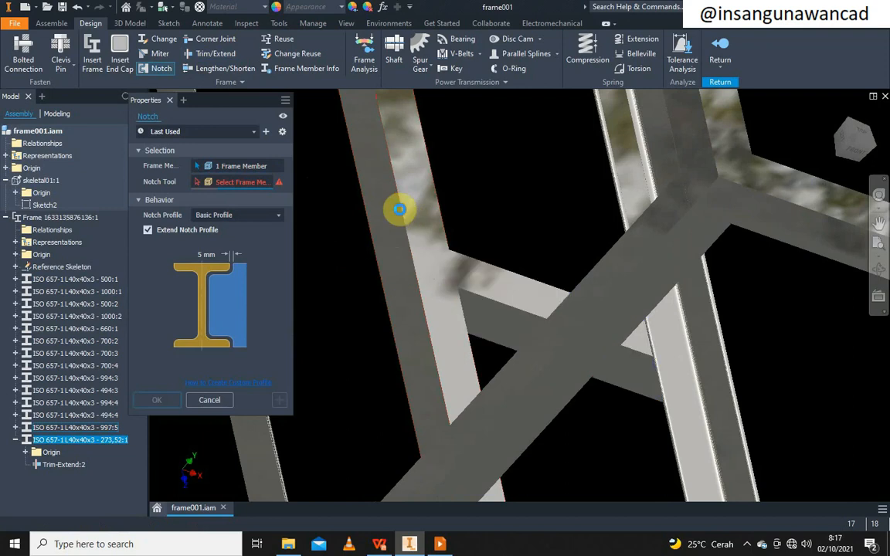
{"action": "left_click", "coordinate": [398, 209]}
{"action": "scroll", "coordinate": [463, 282], "scroll_direction": "up", "scroll_amount": 3}
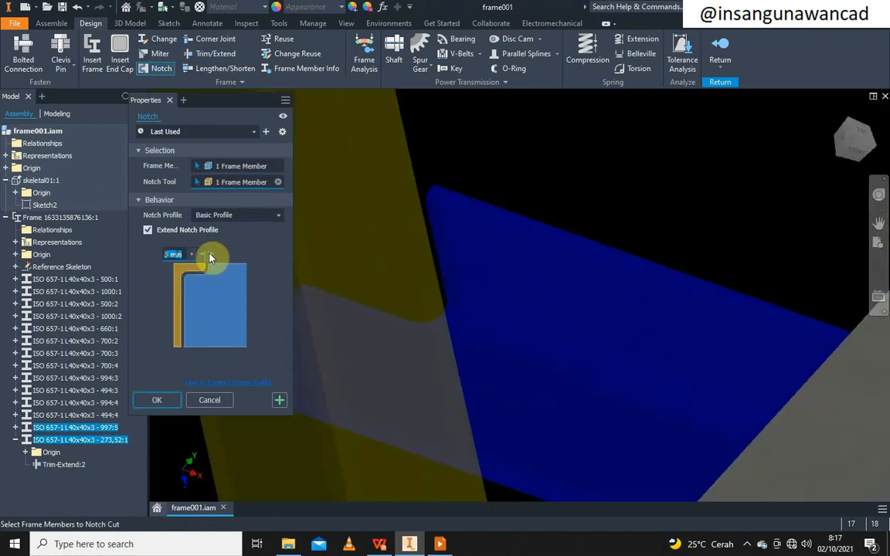
{"action": "type", "text": "0"}
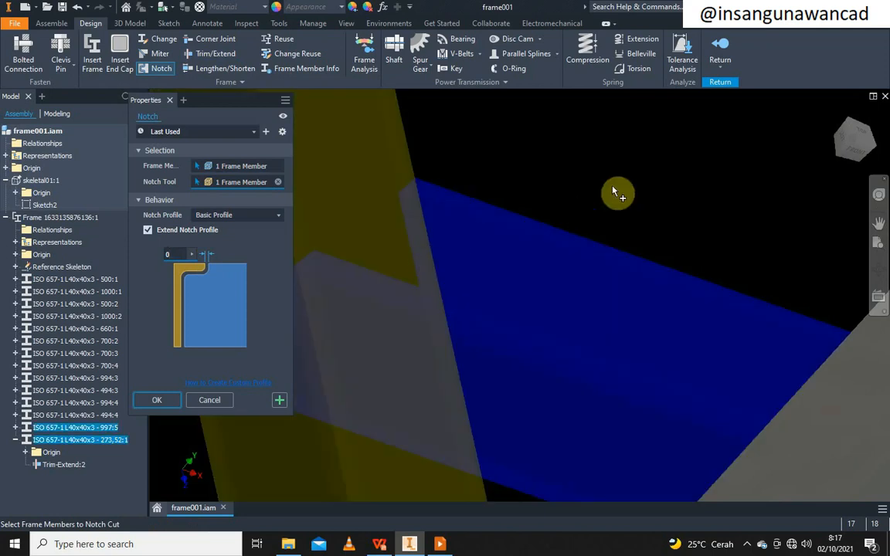
{"action": "left_click_drag", "start_coordinate": [173, 254], "coordinate": [149, 259]}
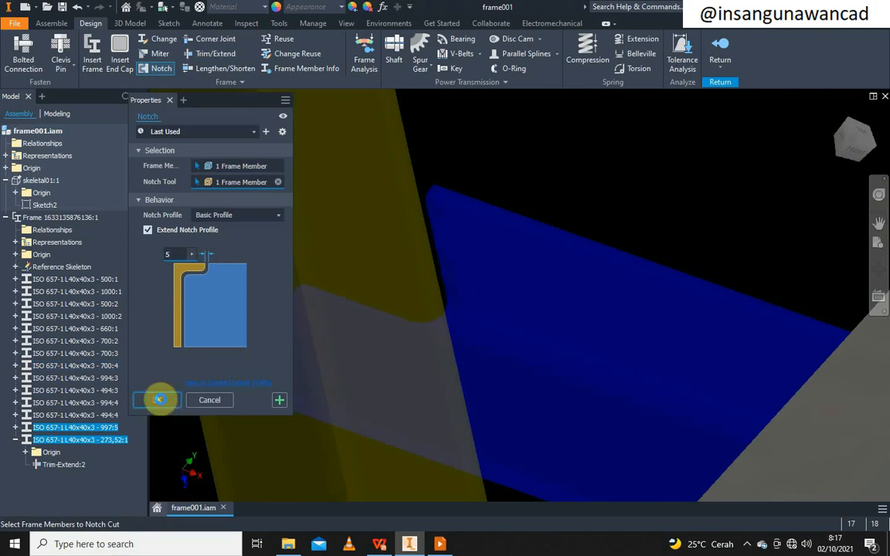
{"action": "left_click", "coordinate": [157, 400]}
Zoom out to an isometric view of the whole frame and exit frame editing with Return
{"action": "scroll", "coordinate": [458, 296], "scroll_direction": "up", "scroll_amount": 5}
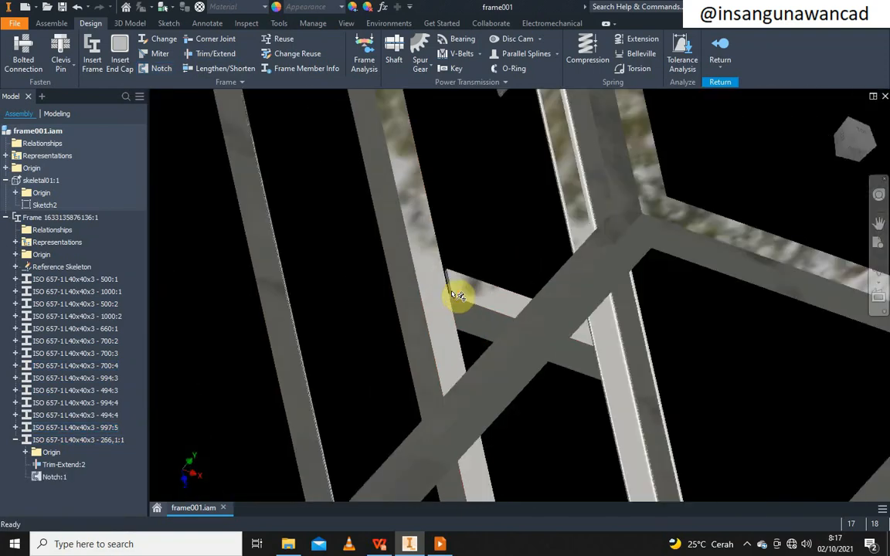
{"action": "middle_click_drag", "start_coordinate": [574, 360], "coordinate": [497, 306]}
{"action": "scroll", "coordinate": [551, 313], "scroll_direction": "up", "scroll_amount": 2}
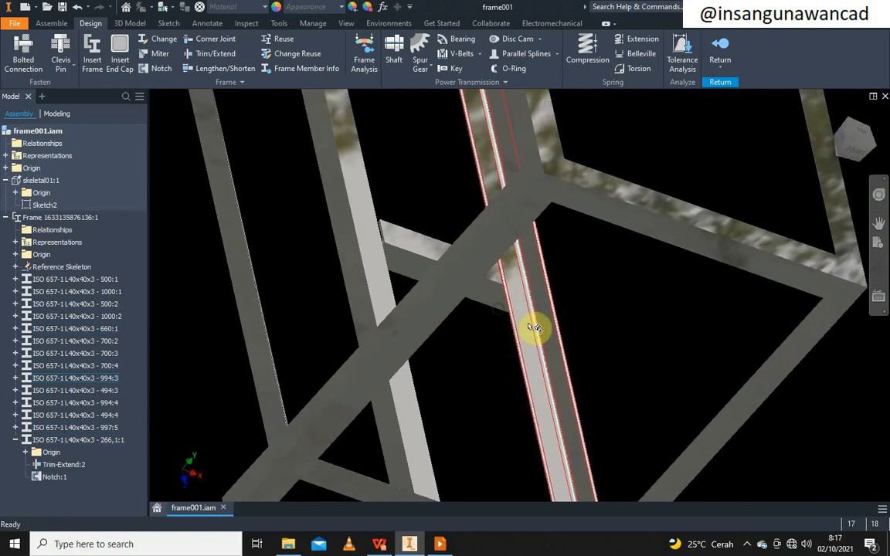
{"action": "scroll", "coordinate": [534, 328], "scroll_direction": "up", "scroll_amount": 4}
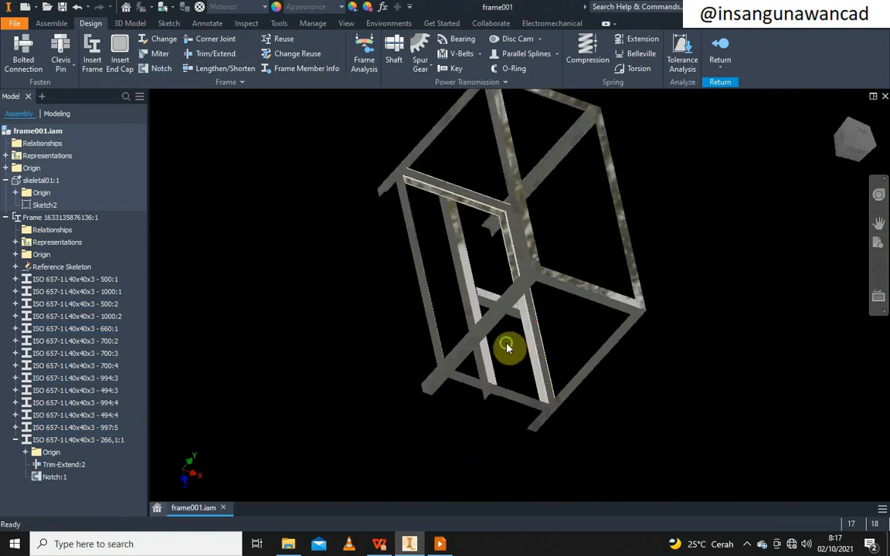
{"action": "middle_click_drag", "start_coordinate": [507, 352], "coordinate": [502, 342]}
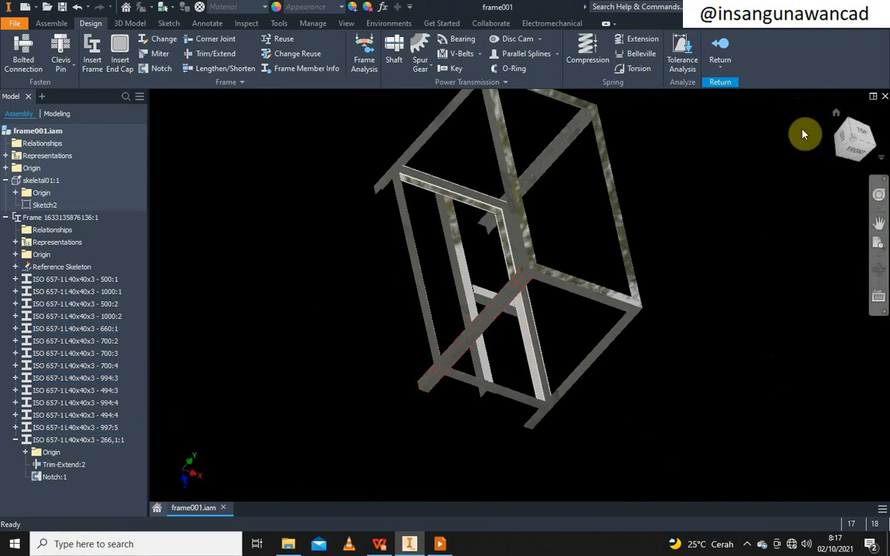
{"action": "left_click", "coordinate": [872, 149]}
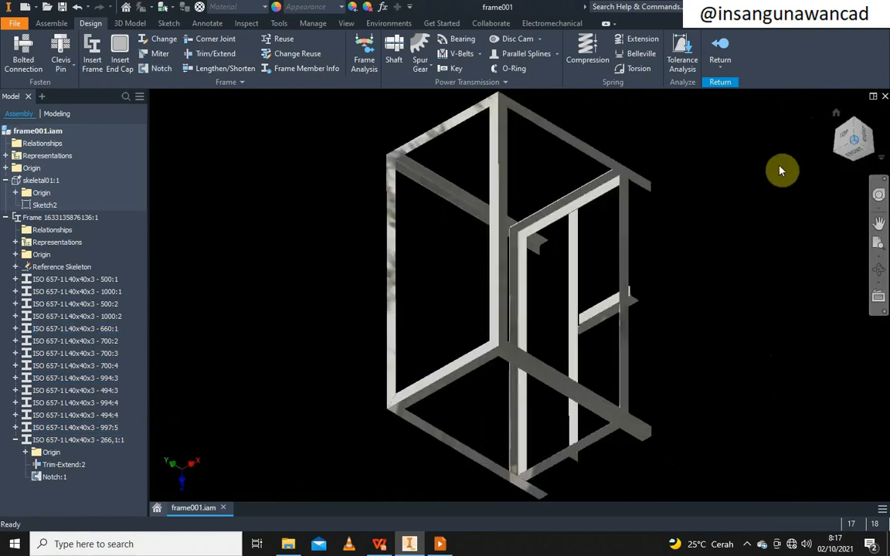
{"action": "middle_click_drag", "start_coordinate": [303, 369], "coordinate": [298, 317]}
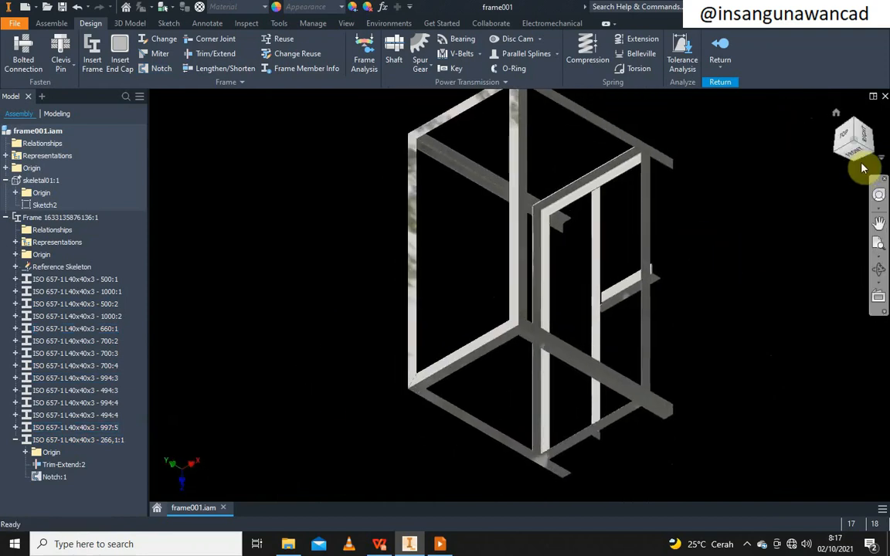
{"action": "left_click", "coordinate": [720, 42]}
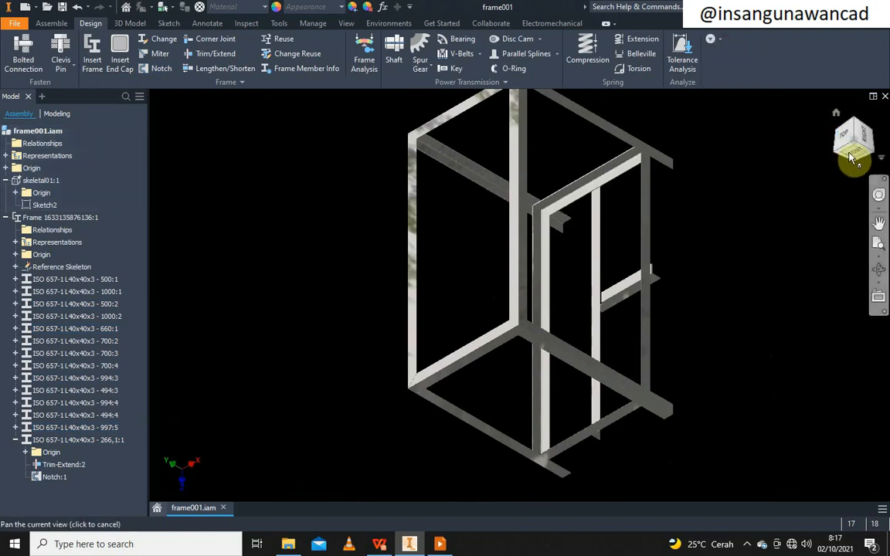
Reorient the frame to an isometric view, glance at the presentation slide, then come back to Inventor
{"action": "left_click", "coordinate": [853, 139]}
{"action": "left_click", "coordinate": [870, 131]}
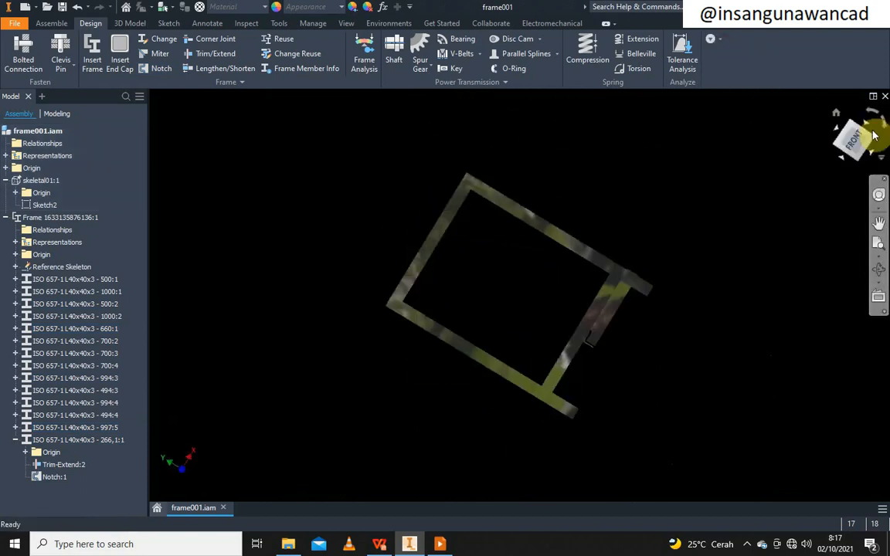
{"action": "left_click_drag", "start_coordinate": [871, 131], "coordinate": [595, 276]}
{"action": "middle_click_drag", "start_coordinate": [712, 202], "coordinate": [695, 209]}
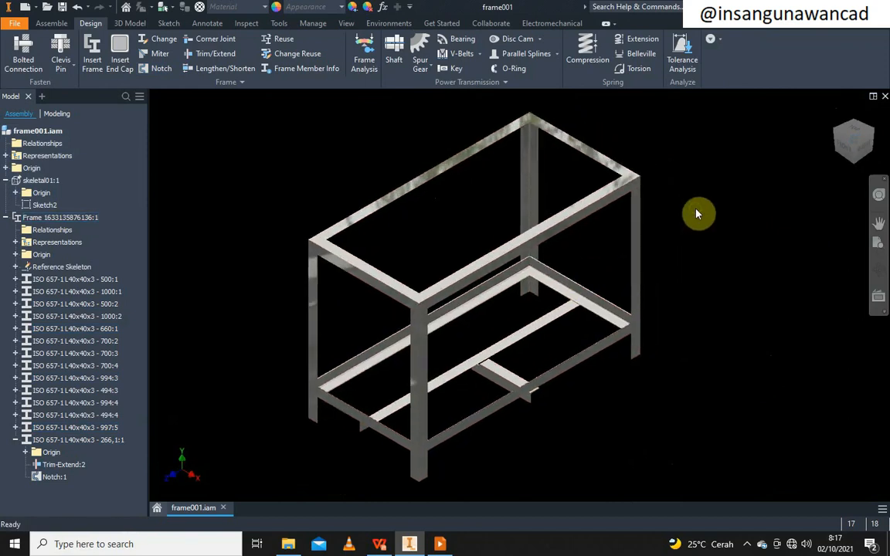
{"action": "left_click", "coordinate": [440, 544]}
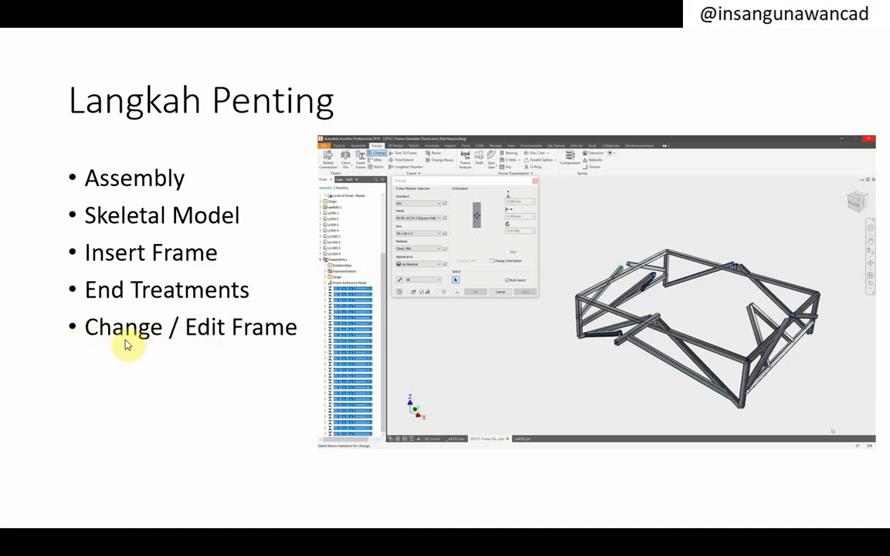
{"action": "key", "text": "alt+Tab"}
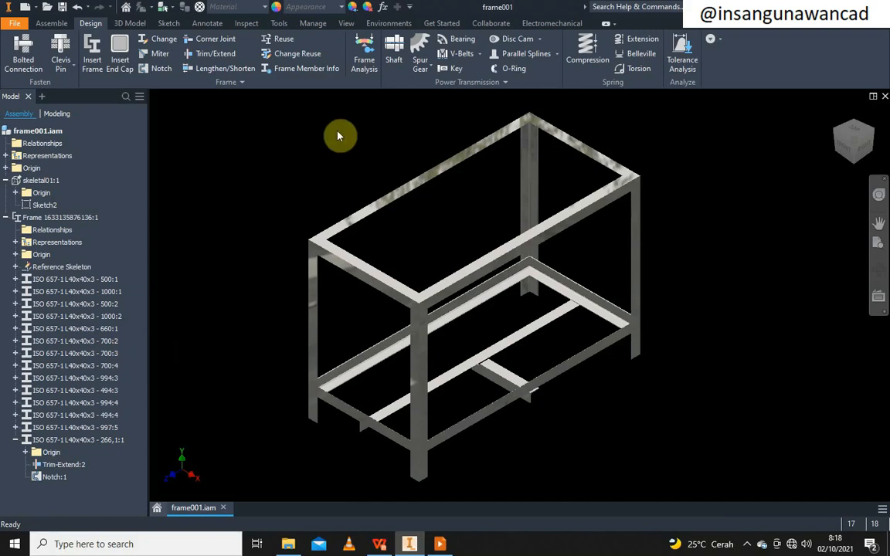
Edit the frame in place and set the top rail's new profile to Square/Rectangular Tubes, ISO 10799-2 (Square)
{"action": "double_click", "coordinate": [367, 228]}
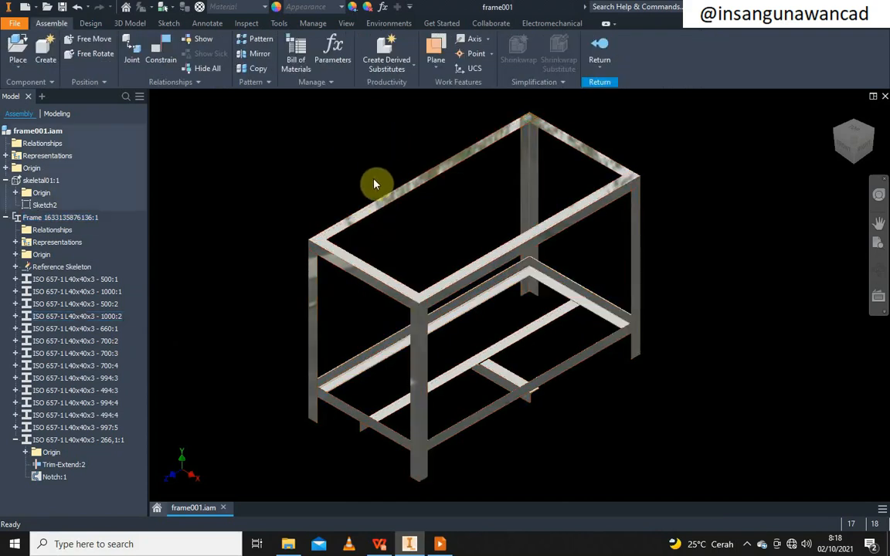
{"action": "right_click", "coordinate": [363, 223]}
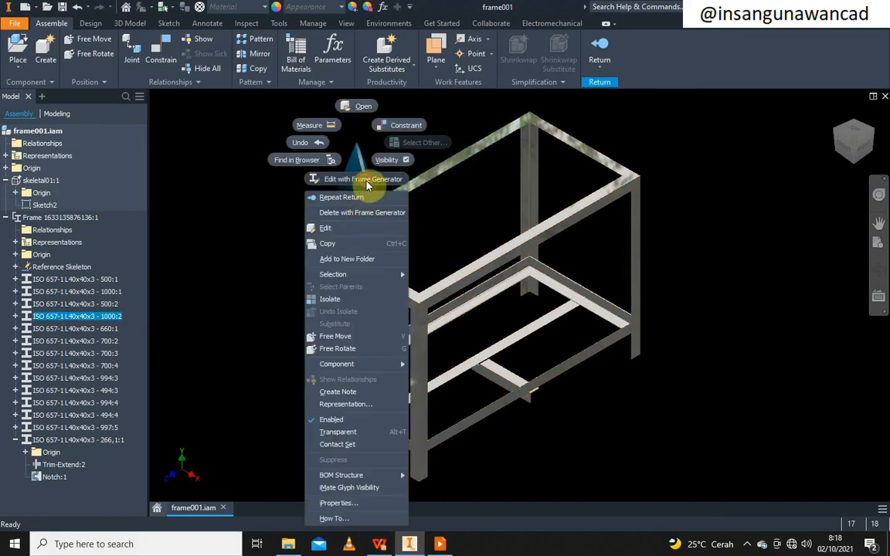
{"action": "left_click", "coordinate": [367, 184]}
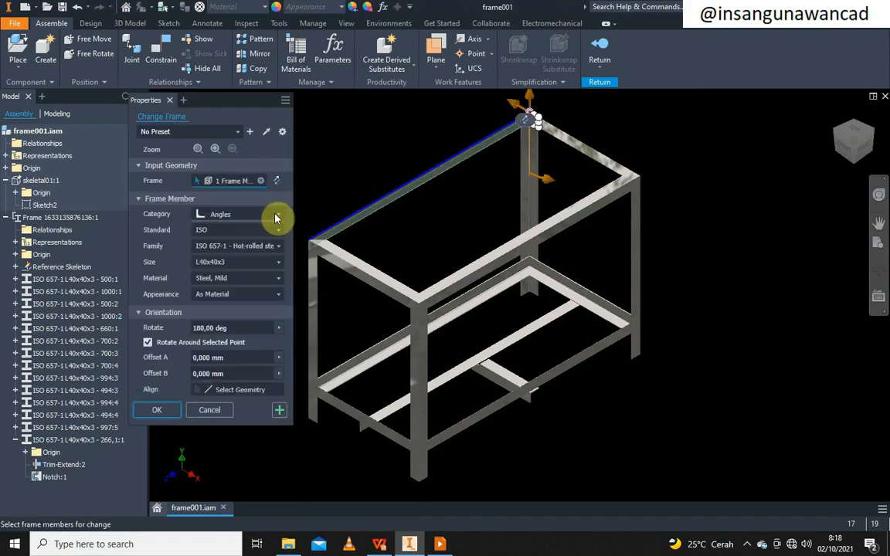
{"action": "left_click", "coordinate": [274, 218]}
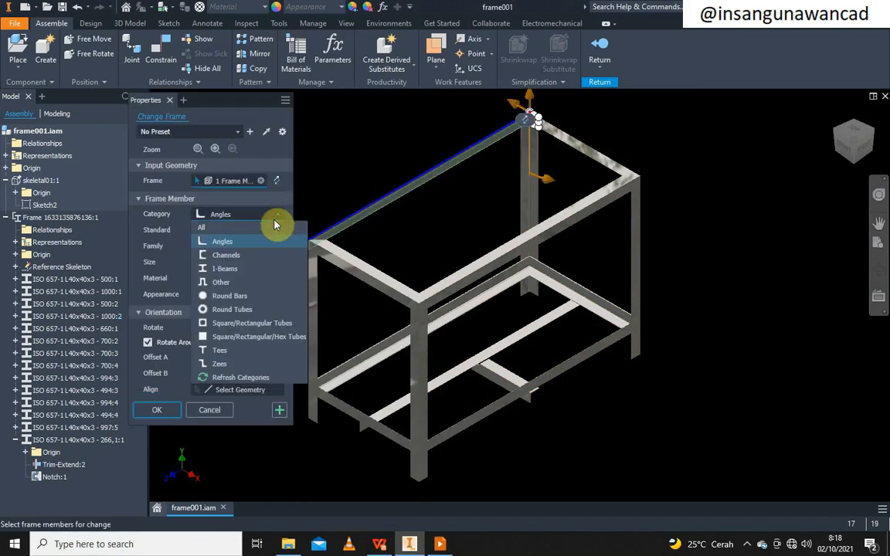
{"action": "left_click", "coordinate": [248, 323]}
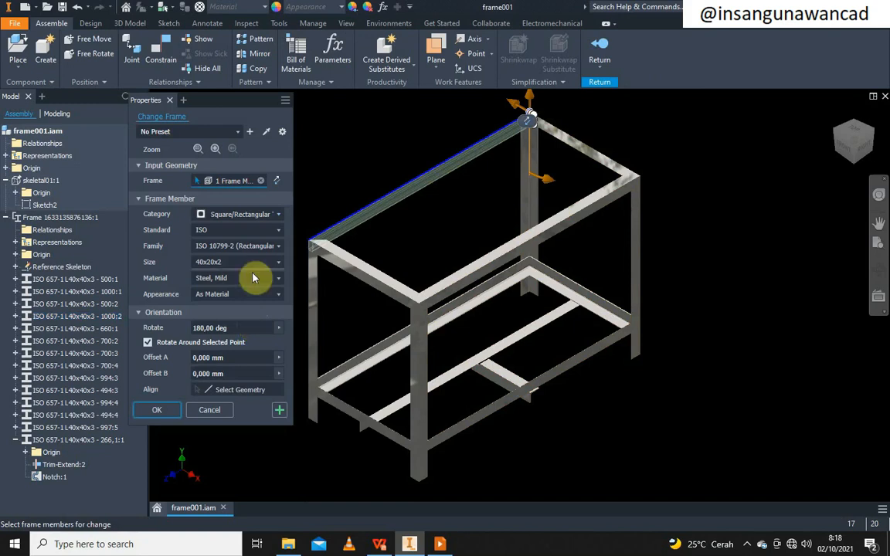
{"action": "left_click", "coordinate": [274, 217]}
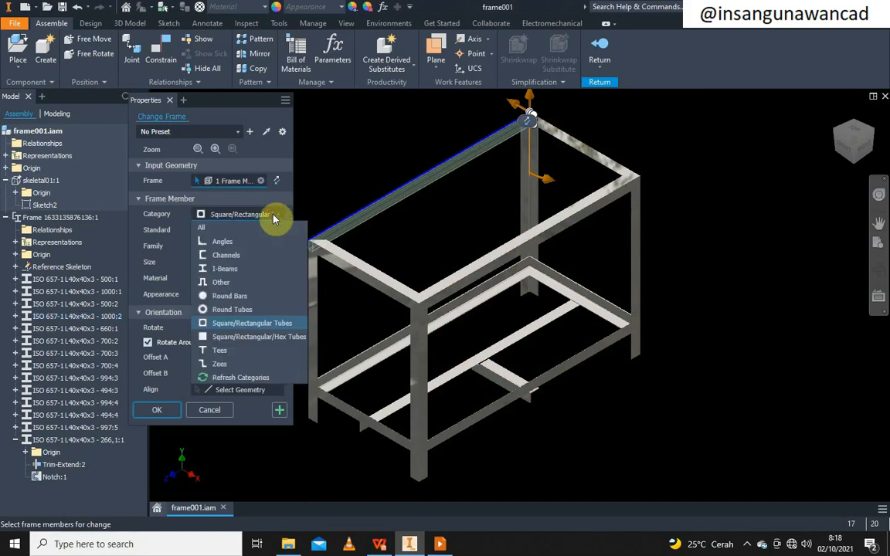
{"action": "left_click", "coordinate": [274, 217]}
{"action": "left_click", "coordinate": [272, 233]}
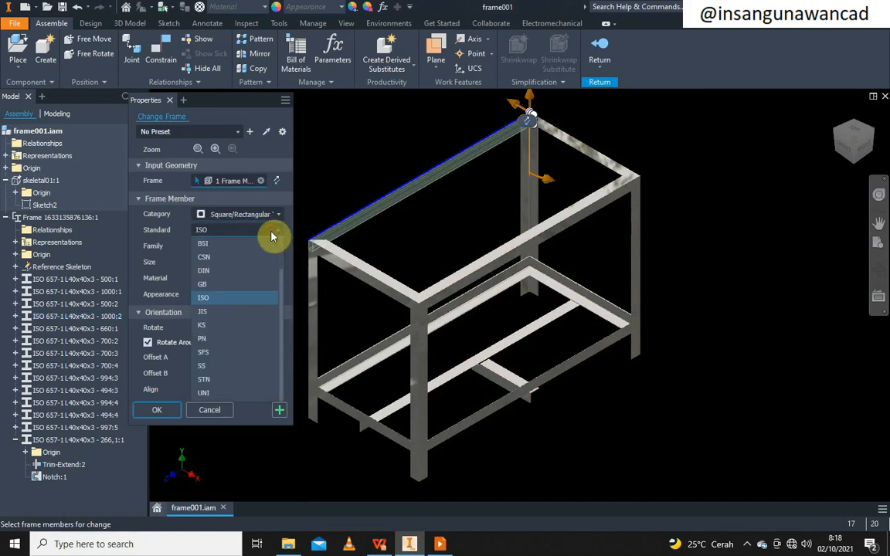
{"action": "left_click", "coordinate": [273, 233]}
{"action": "left_click", "coordinate": [272, 244]}
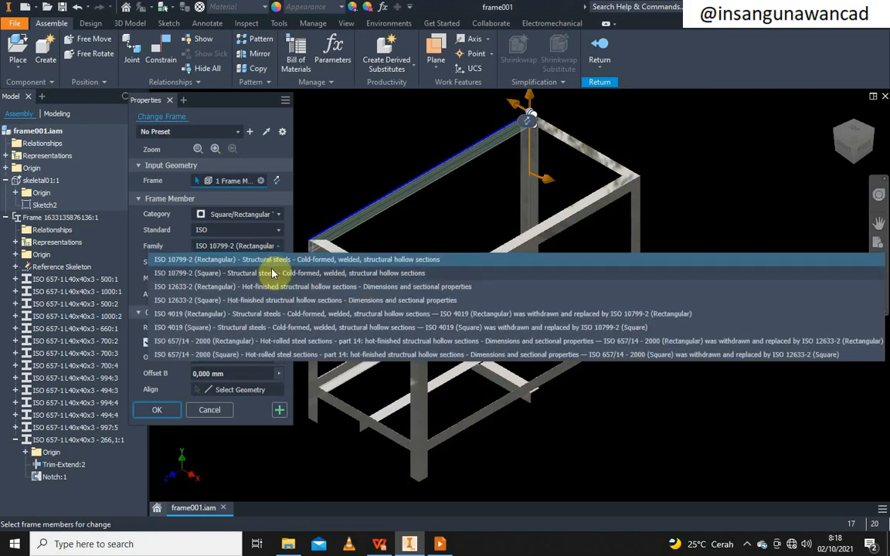
{"action": "left_click", "coordinate": [287, 273]}
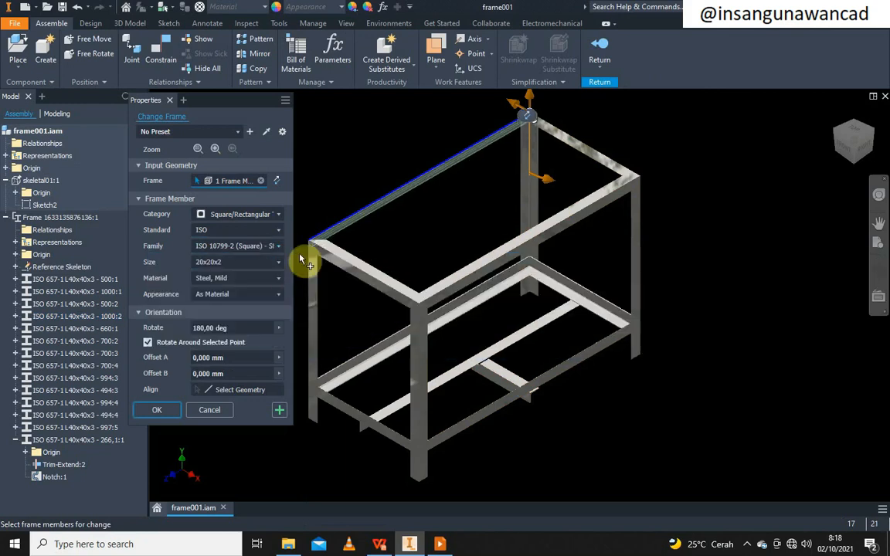
Choose size 40x40x2 and apply the change, accepting the warning and the new member name
{"action": "scroll", "coordinate": [313, 253], "scroll_direction": "down", "scroll_amount": 6}
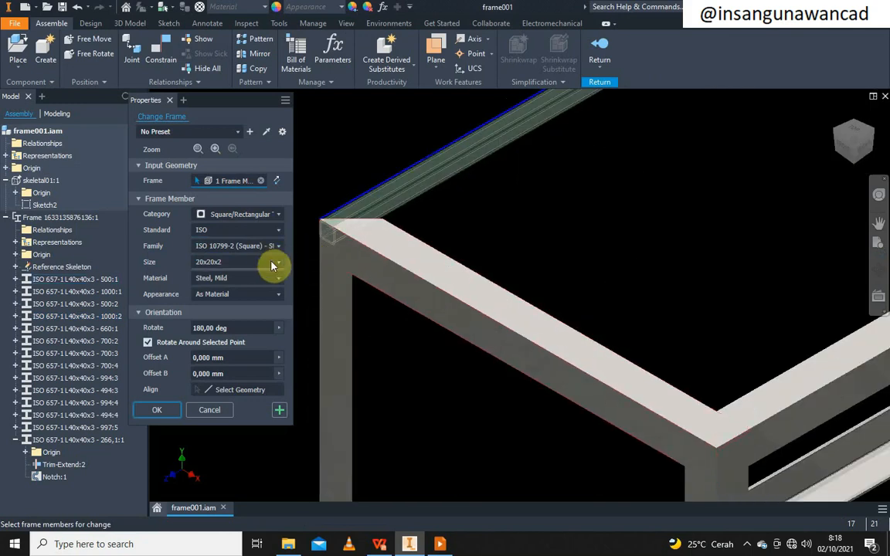
{"action": "left_click", "coordinate": [272, 264]}
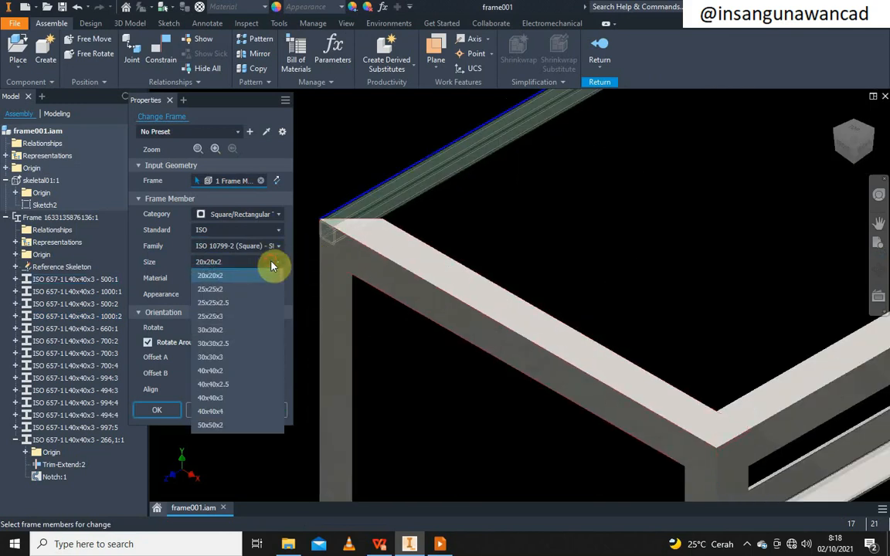
{"action": "left_click", "coordinate": [238, 372]}
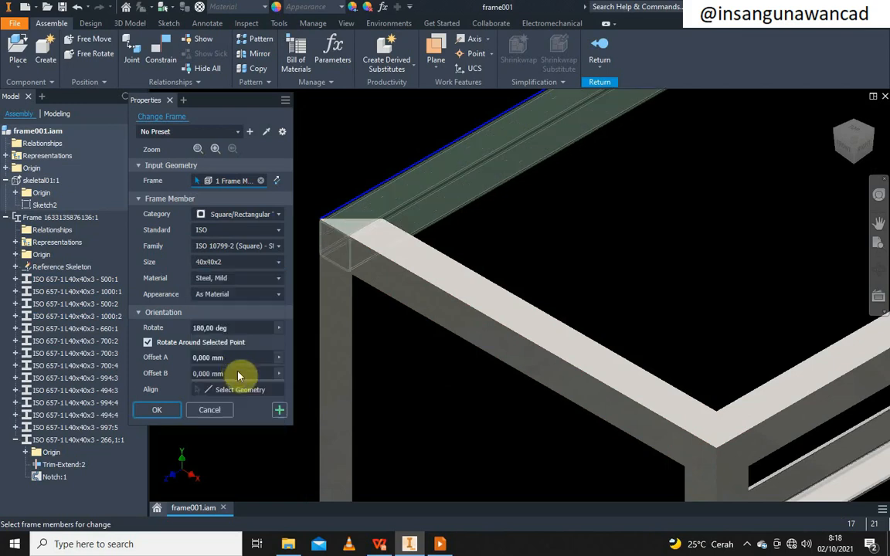
{"action": "scroll", "coordinate": [357, 259], "scroll_direction": "down", "scroll_amount": 4}
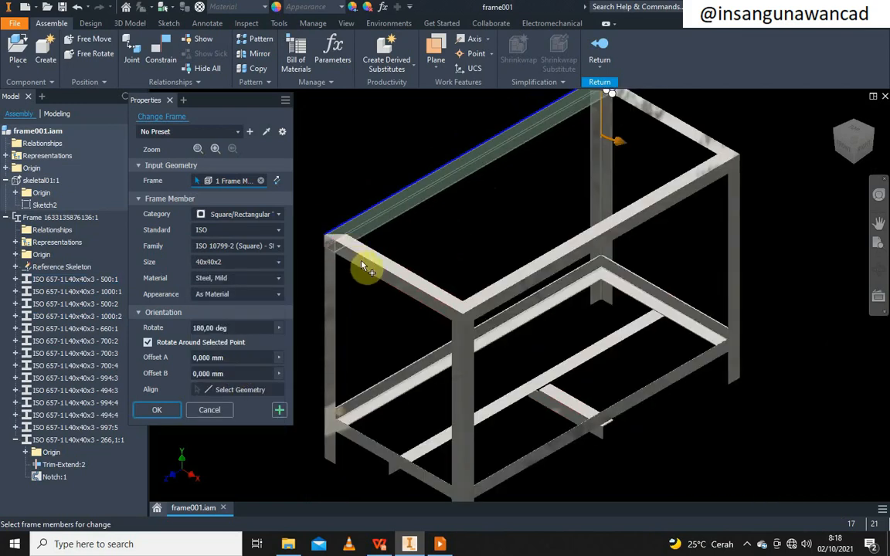
{"action": "left_click", "coordinate": [166, 414]}
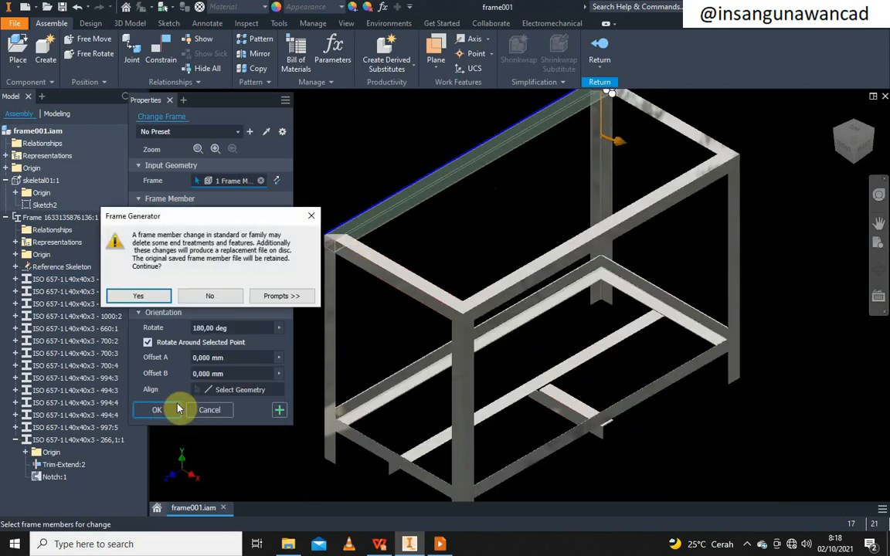
{"action": "left_click", "coordinate": [149, 298]}
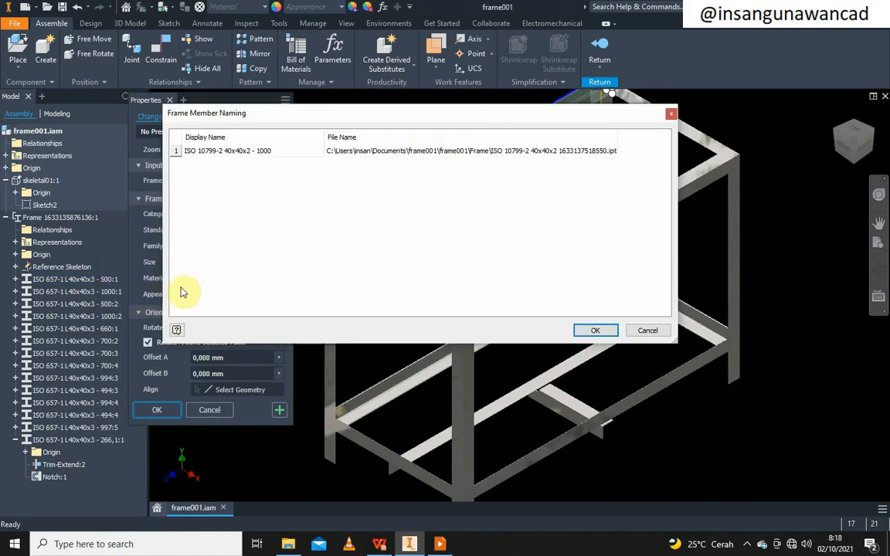
{"action": "left_click", "coordinate": [588, 328]}
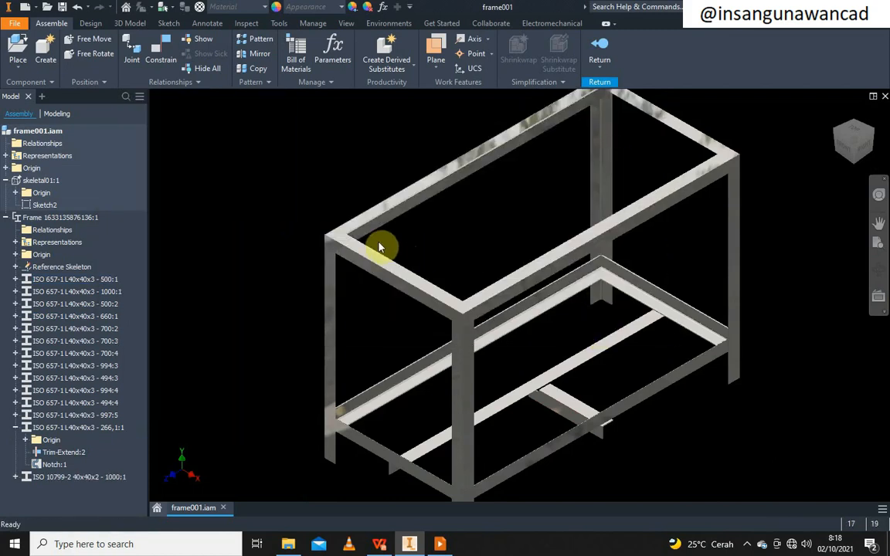
Select the remaining top rails and start a Change on them
{"action": "scroll", "coordinate": [393, 225], "scroll_direction": "up", "scroll_amount": 5}
{"action": "scroll", "coordinate": [393, 226], "scroll_direction": "down", "scroll_amount": 6}
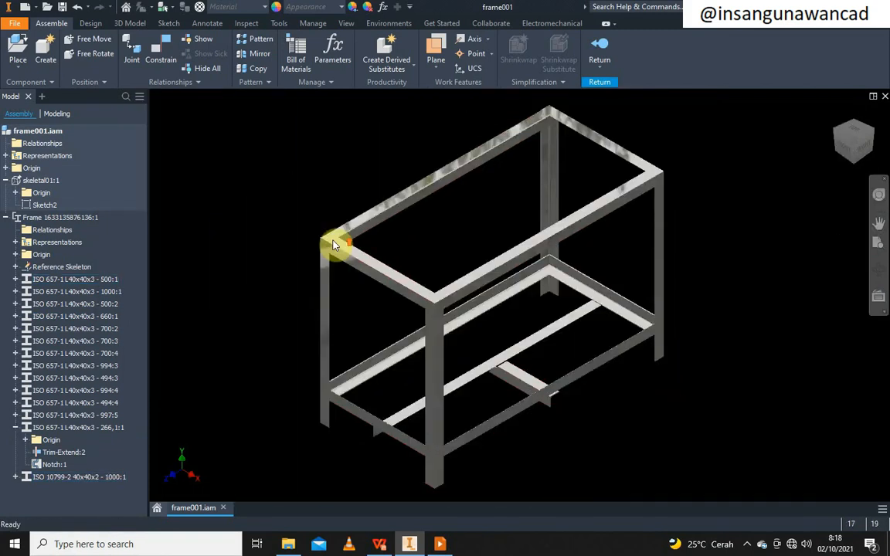
{"action": "left_click", "coordinate": [382, 266]}
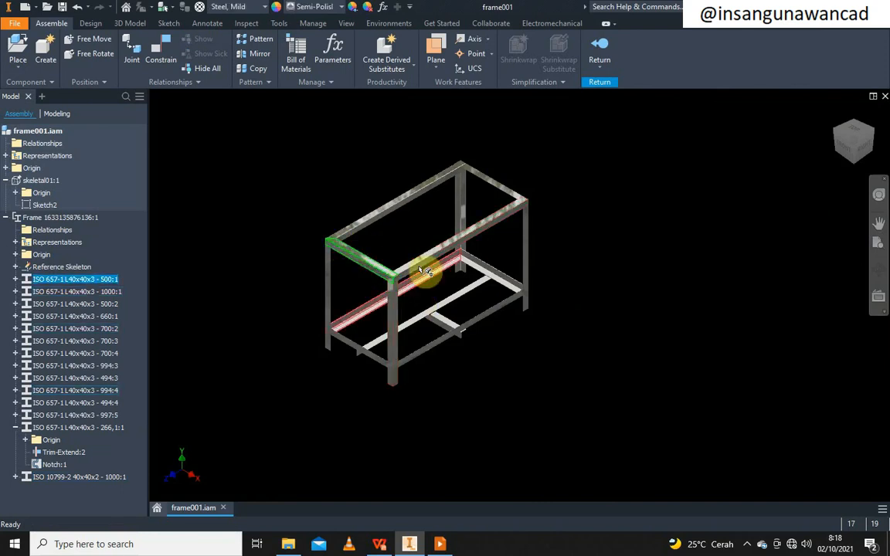
{"action": "left_click", "coordinate": [433, 258], "text": "ctrl"}
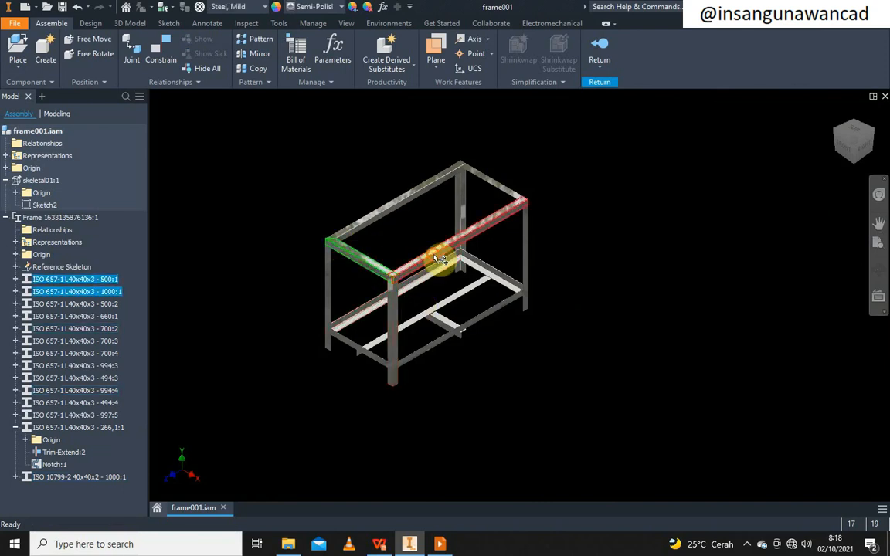
{"action": "right_click", "coordinate": [490, 188]}
{"action": "left_click", "coordinate": [510, 202]}
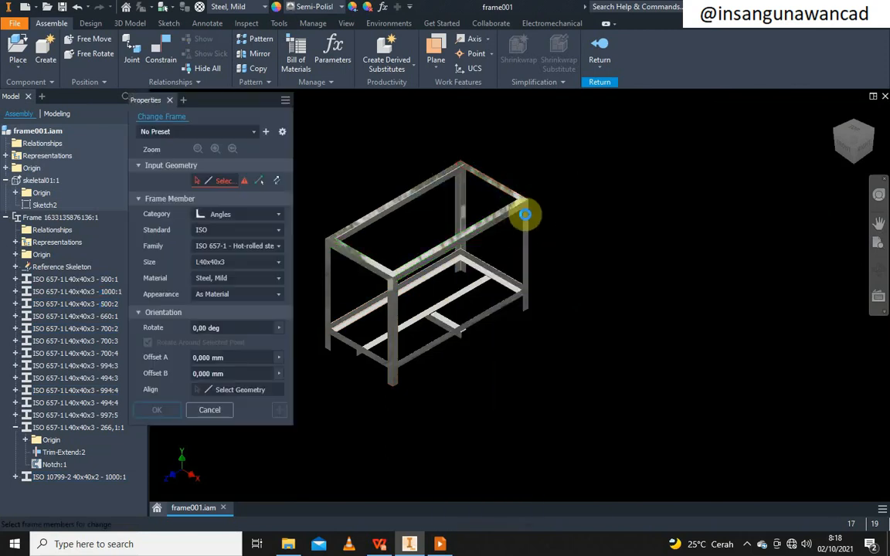
Set them to ISO 10799-2 (Square) 40x40x2 tube and accept the warnings and new member names
{"action": "left_click", "coordinate": [268, 214]}
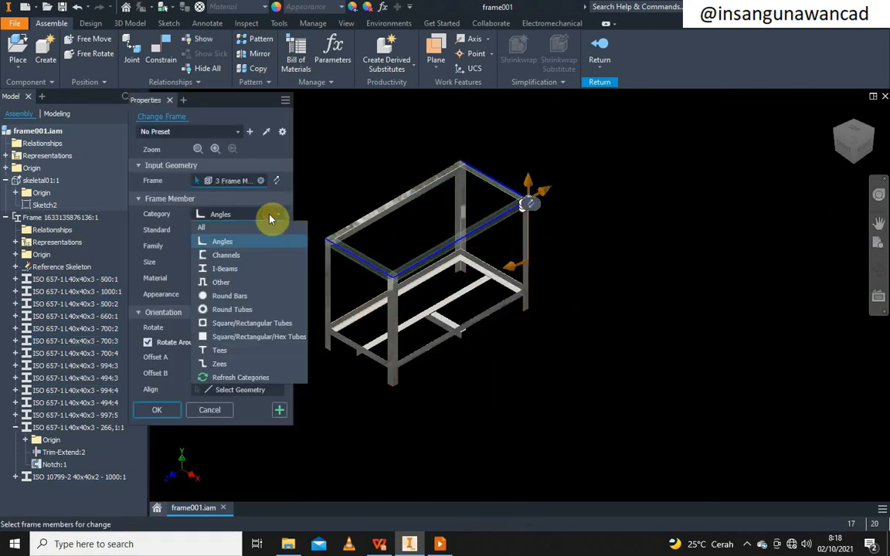
{"action": "left_click", "coordinate": [262, 323]}
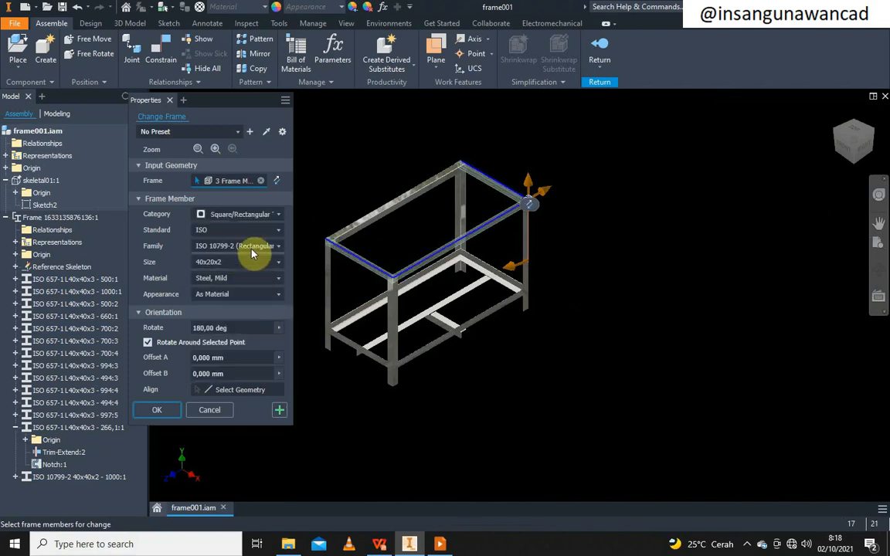
{"action": "left_click", "coordinate": [251, 253]}
{"action": "left_click", "coordinate": [255, 272]}
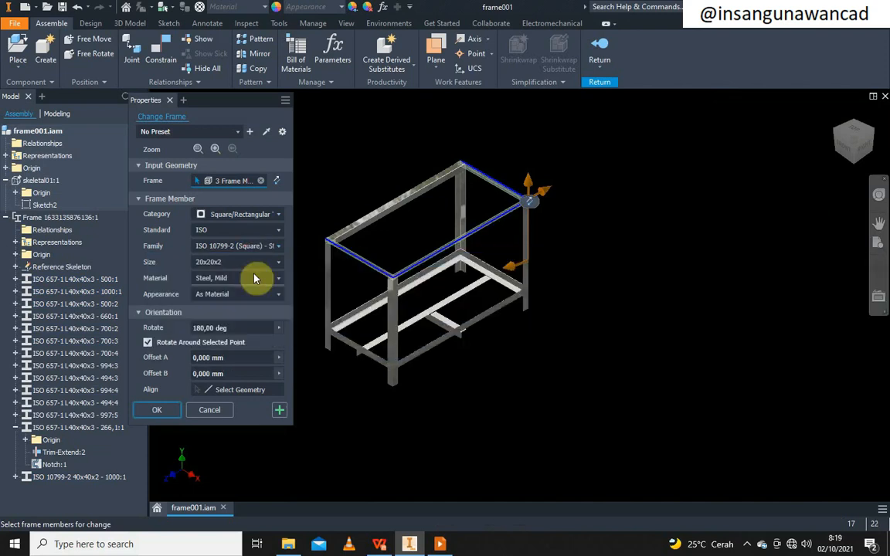
{"action": "left_click", "coordinate": [254, 263]}
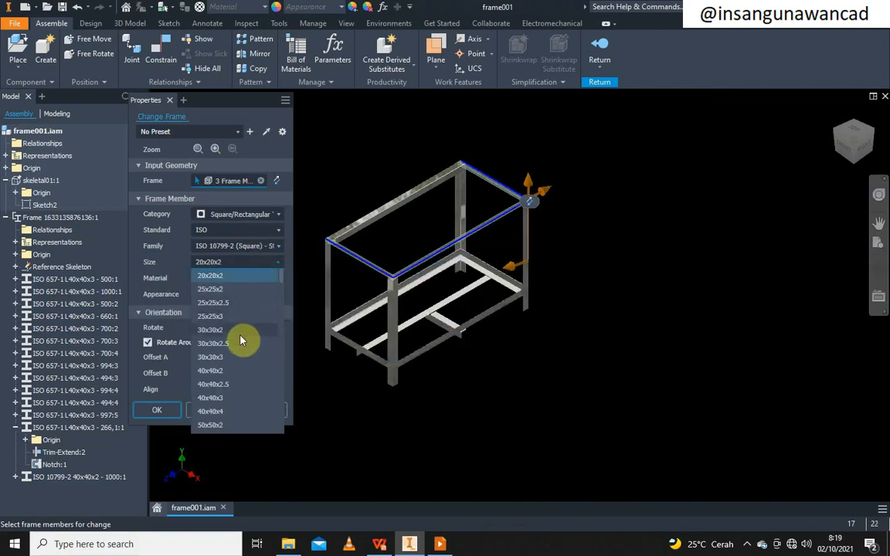
{"action": "left_click", "coordinate": [239, 371]}
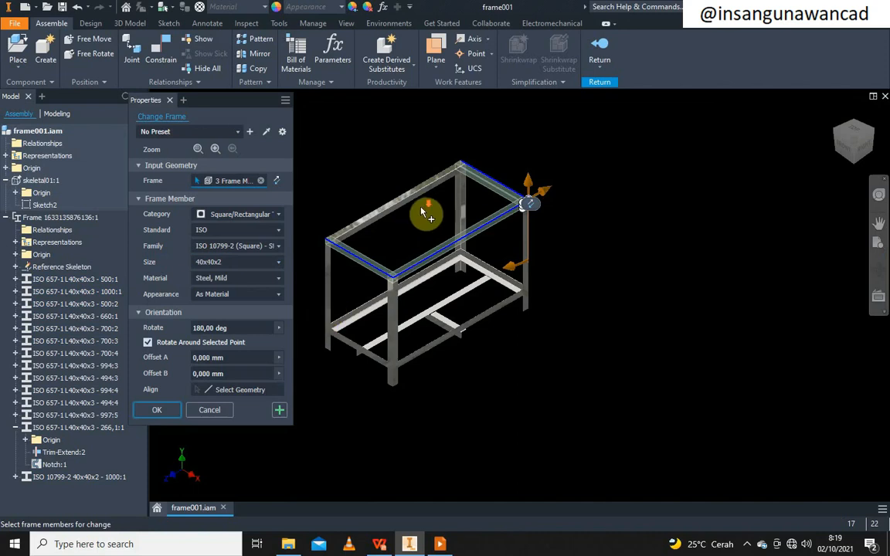
{"action": "scroll", "coordinate": [423, 213], "scroll_direction": "down", "scroll_amount": 5}
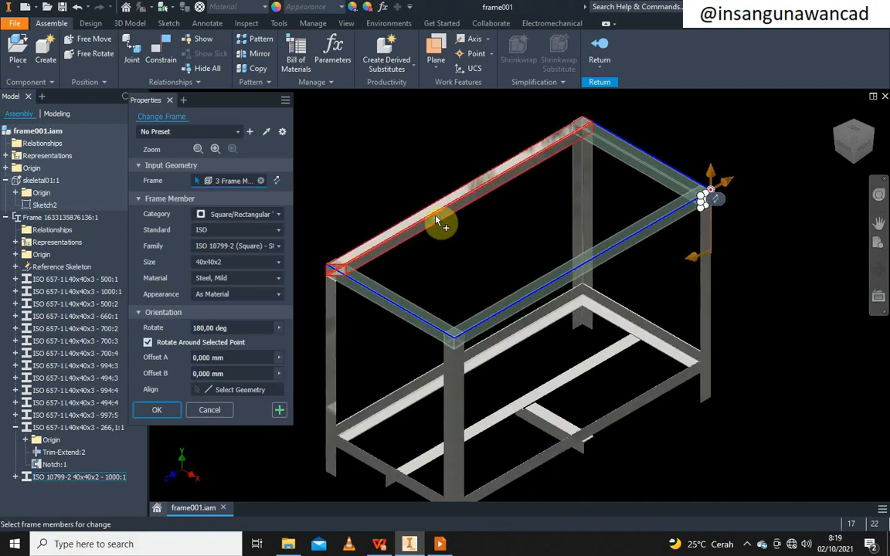
{"action": "left_click", "coordinate": [159, 410]}
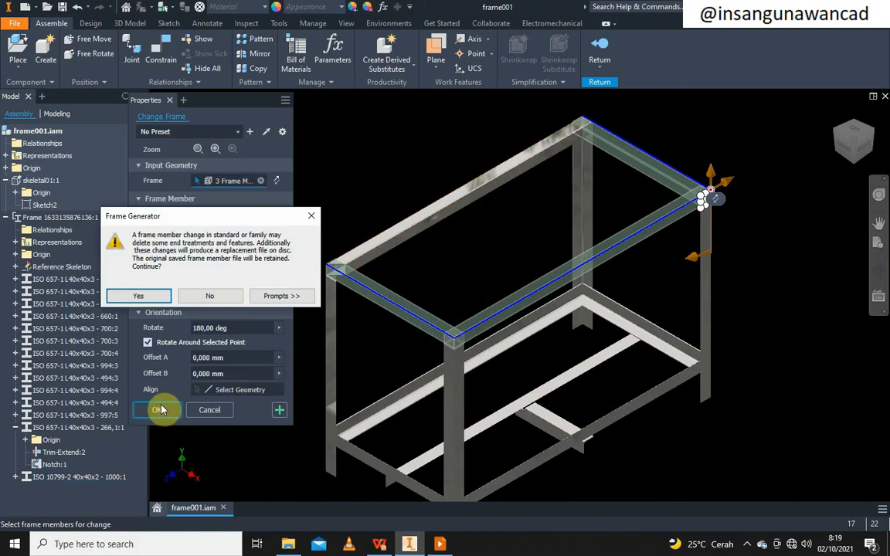
{"action": "left_click", "coordinate": [141, 296]}
{"action": "left_click", "coordinate": [147, 297]}
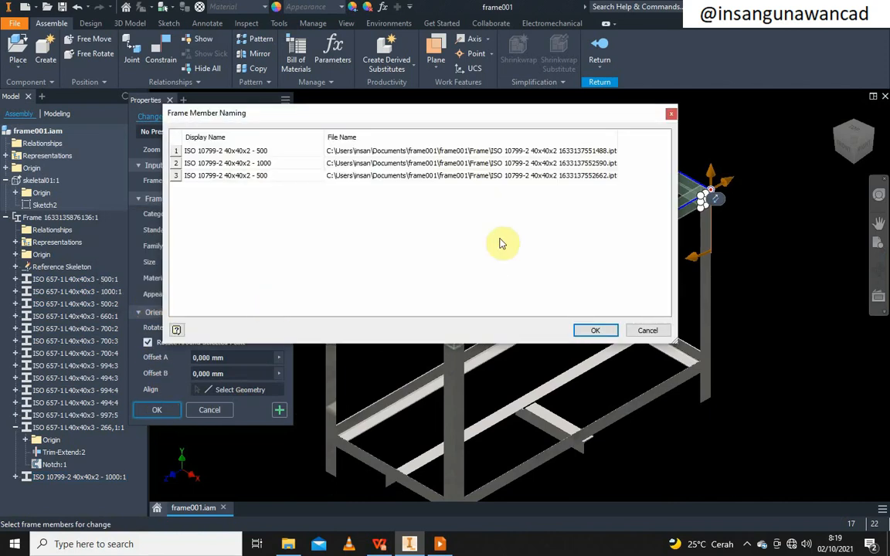
{"action": "left_click", "coordinate": [592, 330]}
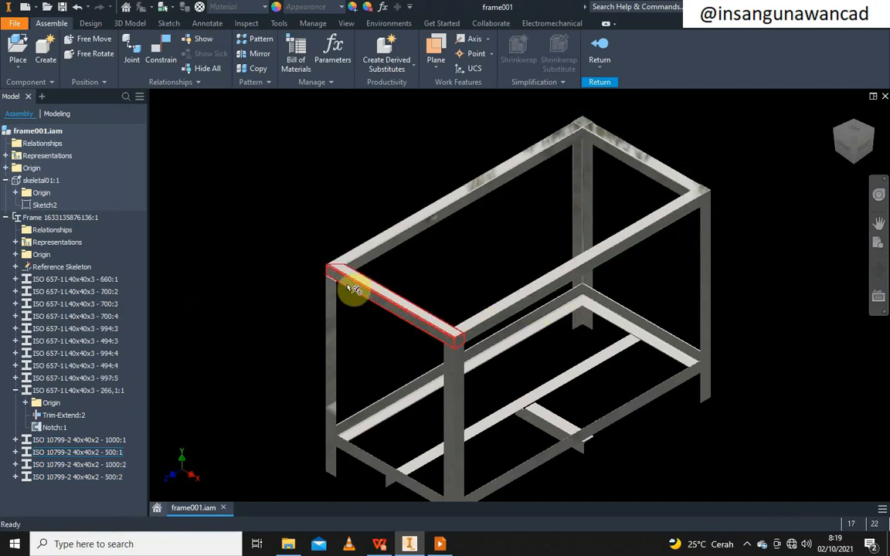
Zoom and pan around the corners where the 40x40x2 square-tube top rails meet
{"action": "scroll", "coordinate": [586, 129], "scroll_direction": "down", "scroll_amount": 4}
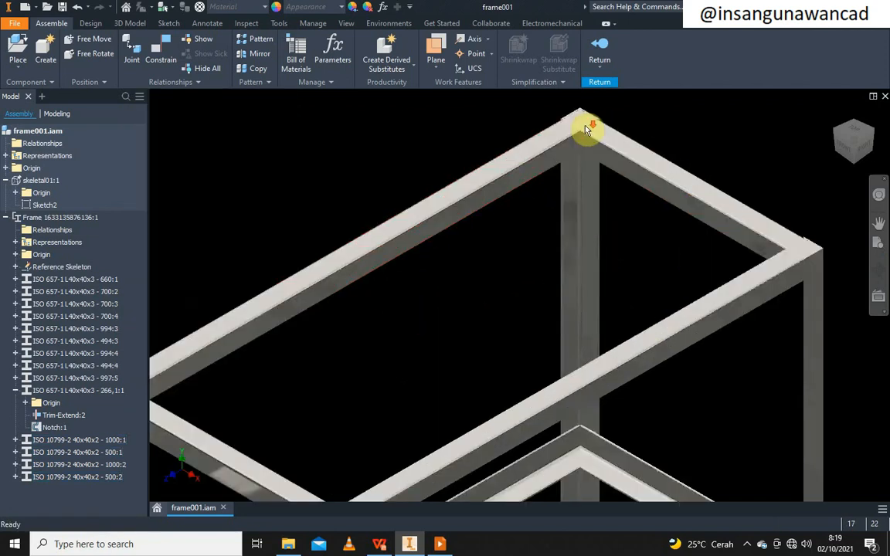
{"action": "scroll", "coordinate": [639, 183], "scroll_direction": "up", "scroll_amount": 3}
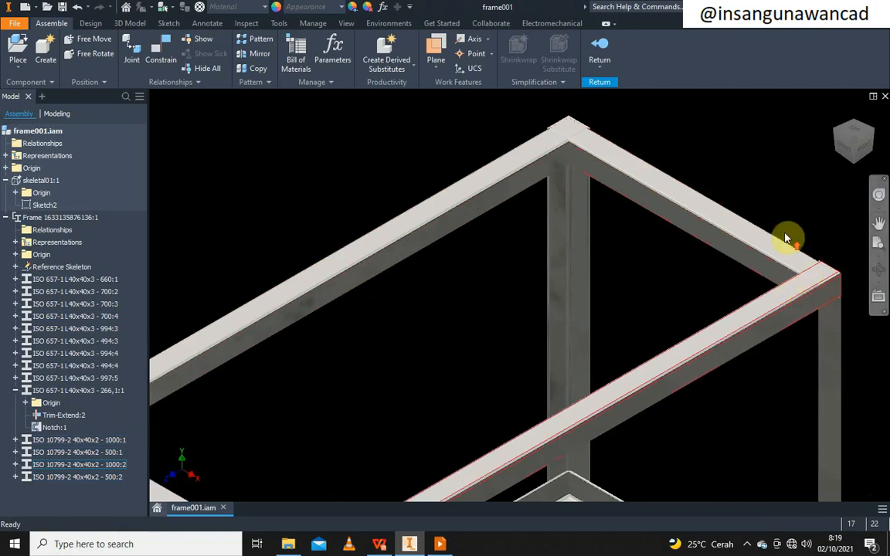
{"action": "scroll", "coordinate": [645, 348], "scroll_direction": "up", "scroll_amount": 2}
{"action": "scroll", "coordinate": [610, 359], "scroll_direction": "down", "scroll_amount": 3}
{"action": "scroll", "coordinate": [470, 328], "scroll_direction": "down", "scroll_amount": 2}
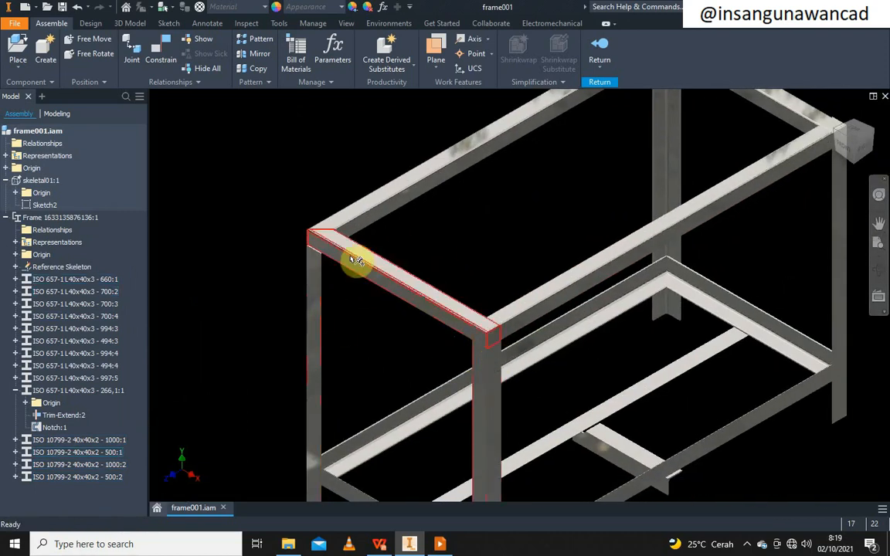
{"action": "scroll", "coordinate": [378, 275], "scroll_direction": "up", "scroll_amount": 3}
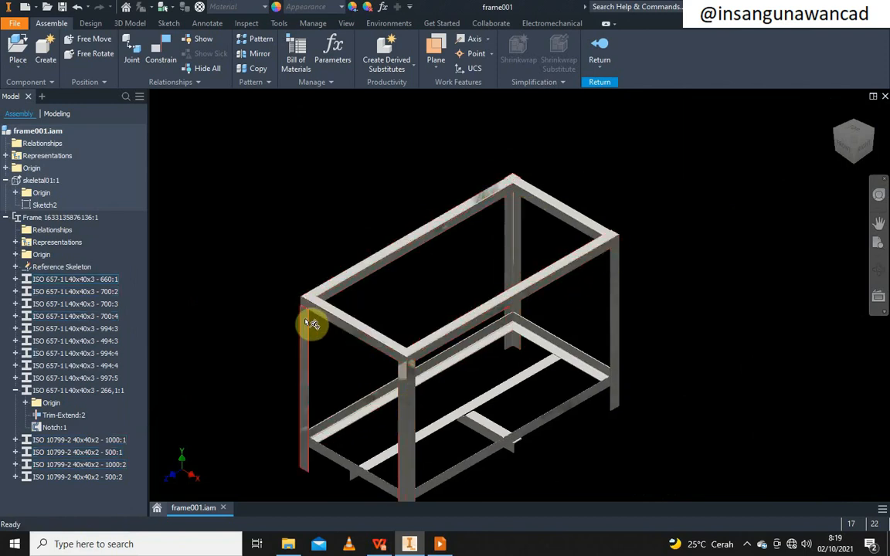
{"action": "scroll", "coordinate": [311, 323], "scroll_direction": "down", "scroll_amount": 4}
{"action": "scroll", "coordinate": [309, 319], "scroll_direction": "down", "scroll_amount": 3}
{"action": "scroll", "coordinate": [309, 270], "scroll_direction": "up", "scroll_amount": 4}
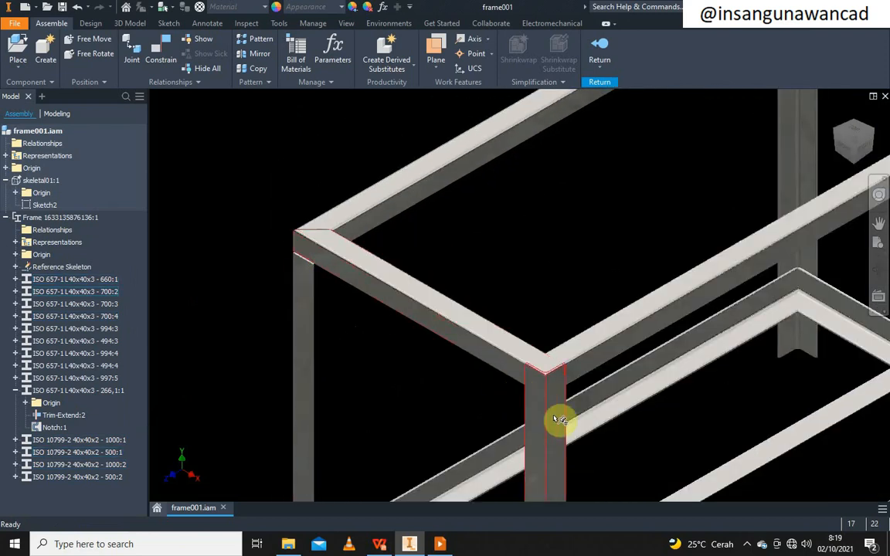
{"action": "scroll", "coordinate": [556, 420], "scroll_direction": "up", "scroll_amount": 2}
{"action": "middle_click_drag", "start_coordinate": [515, 402], "coordinate": [412, 356]}
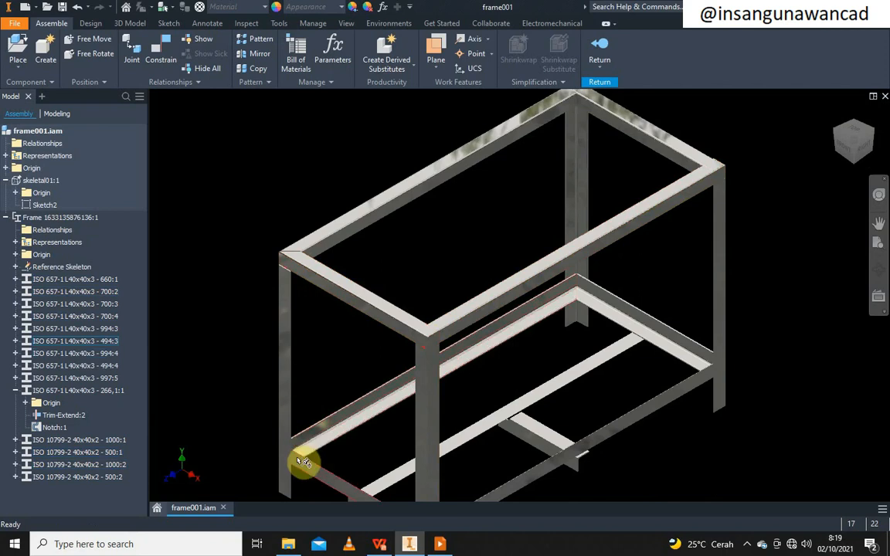
{"action": "scroll", "coordinate": [423, 341], "scroll_direction": "down", "scroll_amount": 2}
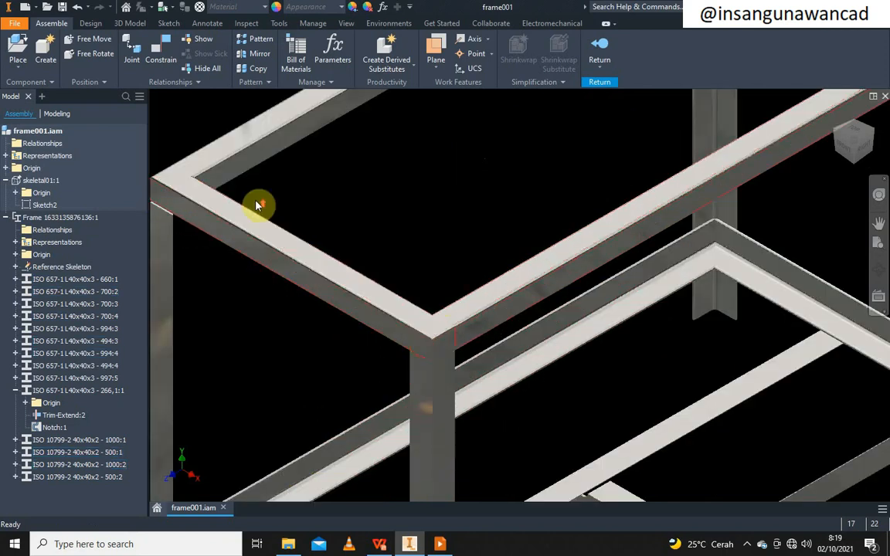
{"action": "scroll", "coordinate": [232, 170], "scroll_direction": "up", "scroll_amount": 3}
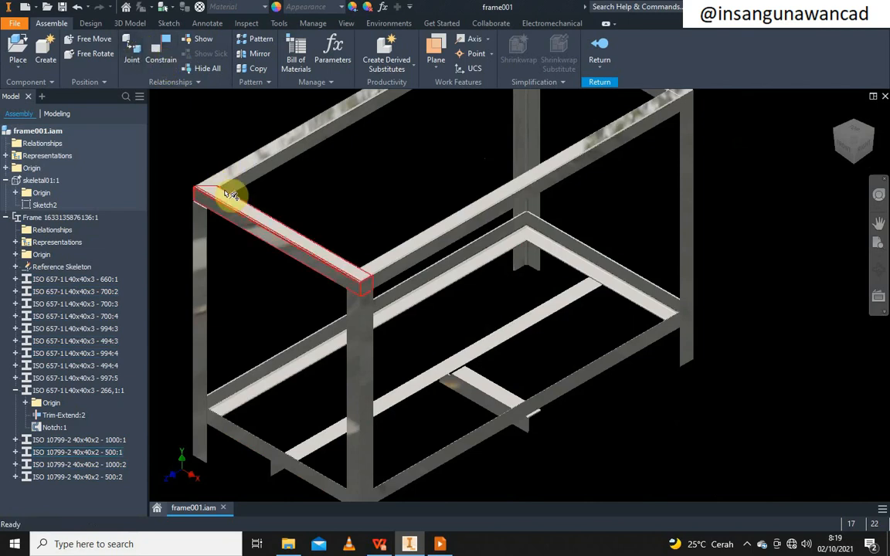
{"action": "scroll", "coordinate": [284, 240], "scroll_direction": "down", "scroll_amount": 1}
{"action": "scroll", "coordinate": [370, 307], "scroll_direction": "down", "scroll_amount": 1}
{"action": "scroll", "coordinate": [374, 305], "scroll_direction": "up", "scroll_amount": 2}
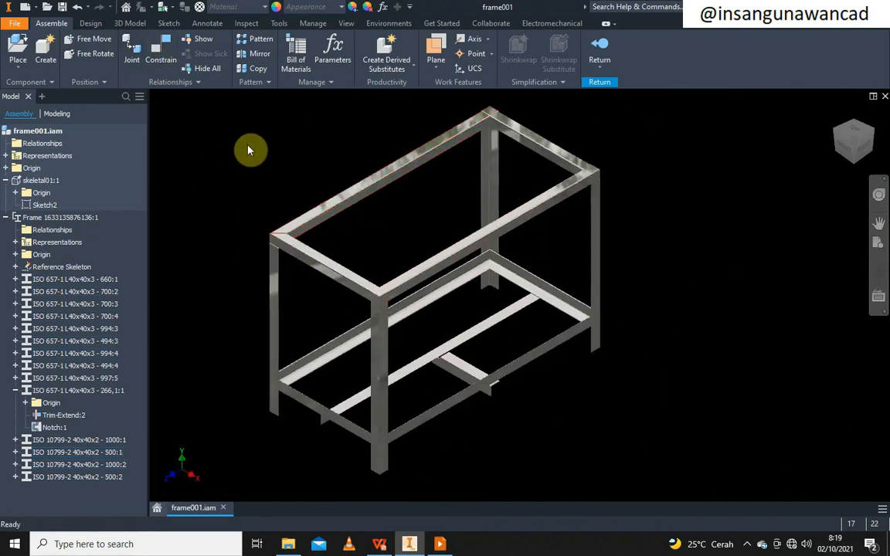
Mitre the first corner between two adjoining square-tube top rails with Design > Miter
{"action": "left_click", "coordinate": [90, 23]}
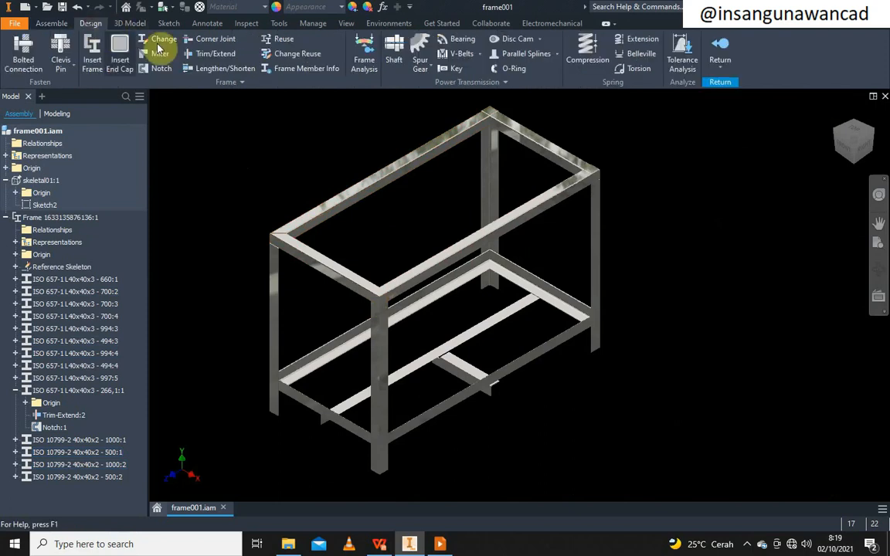
{"action": "left_click", "coordinate": [154, 53]}
{"action": "left_click", "coordinate": [358, 291]}
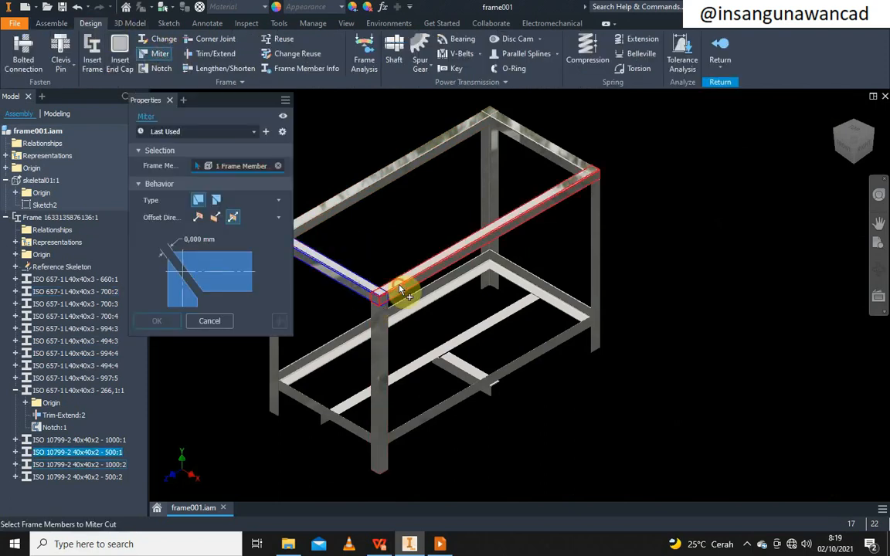
{"action": "left_click", "coordinate": [395, 288]}
{"action": "left_click", "coordinate": [165, 326]}
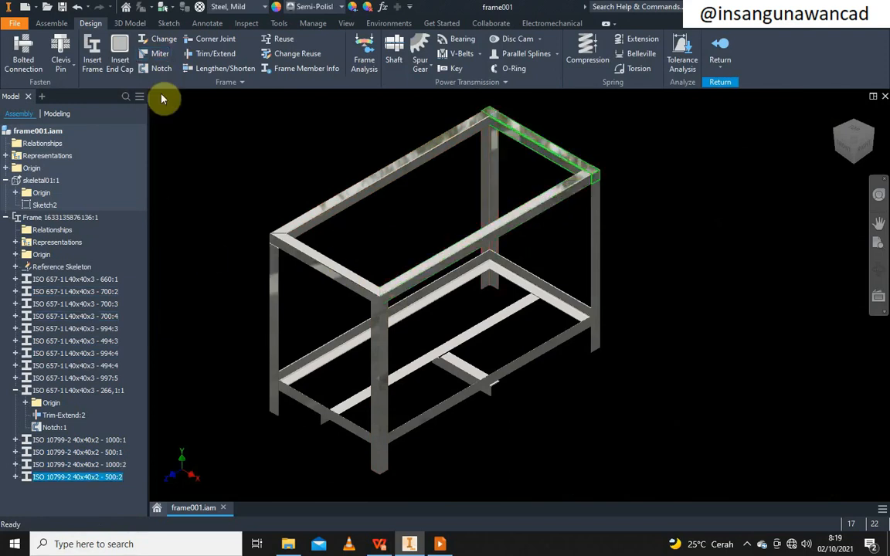
Mitre the next top-rail corners by pairing their adjoining rails, then confirm
{"action": "left_click", "coordinate": [158, 53]}
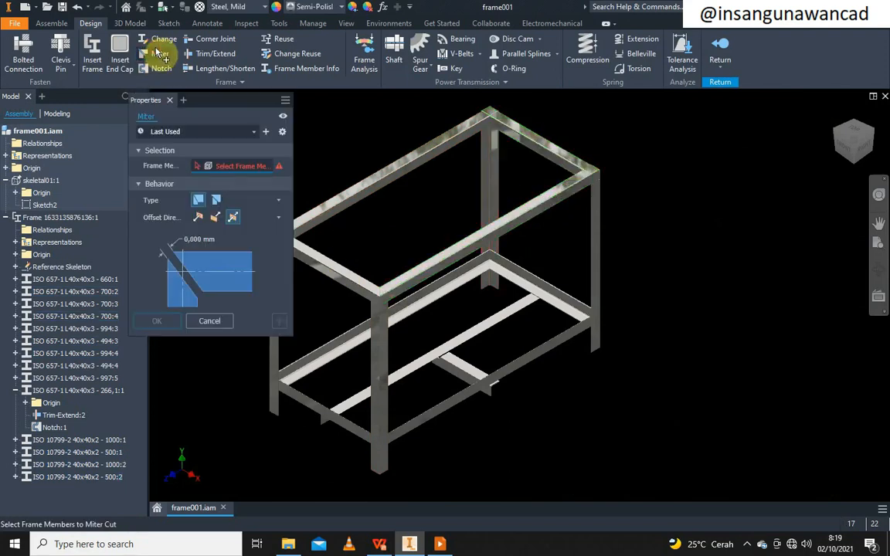
{"action": "left_click", "coordinate": [564, 186]}
{"action": "left_click", "coordinate": [477, 238]}
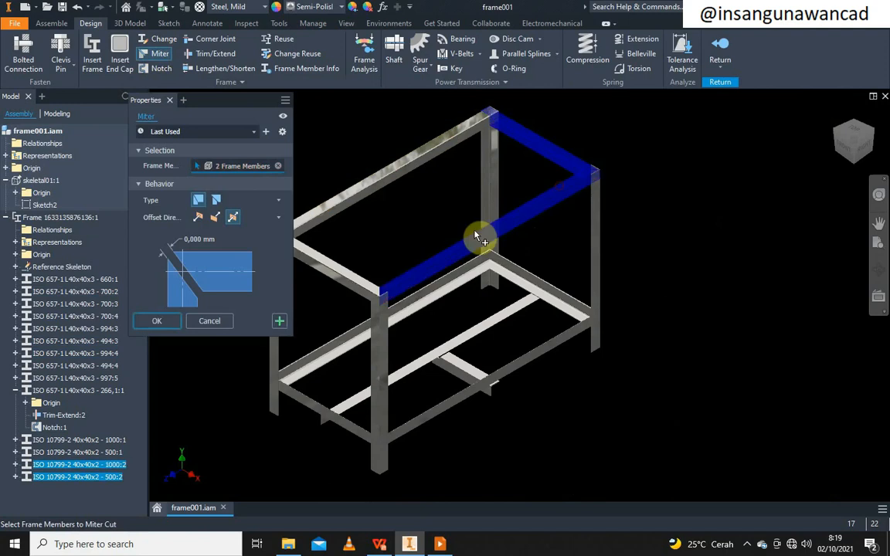
{"action": "left_click", "coordinate": [280, 321]}
{"action": "left_click", "coordinate": [522, 133]}
{"action": "left_click", "coordinate": [463, 127]}
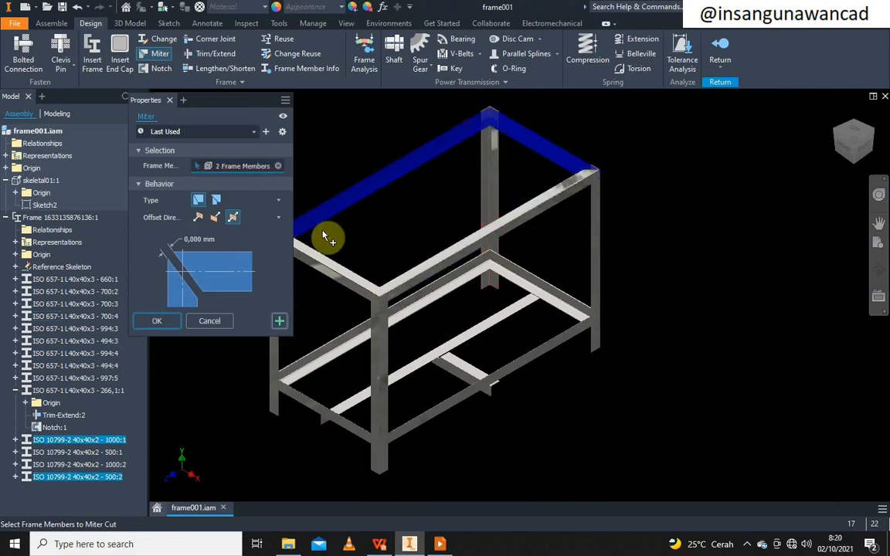
{"action": "left_click", "coordinate": [157, 322]}
{"action": "middle_click_drag", "start_coordinate": [461, 225], "coordinate": [447, 249]}
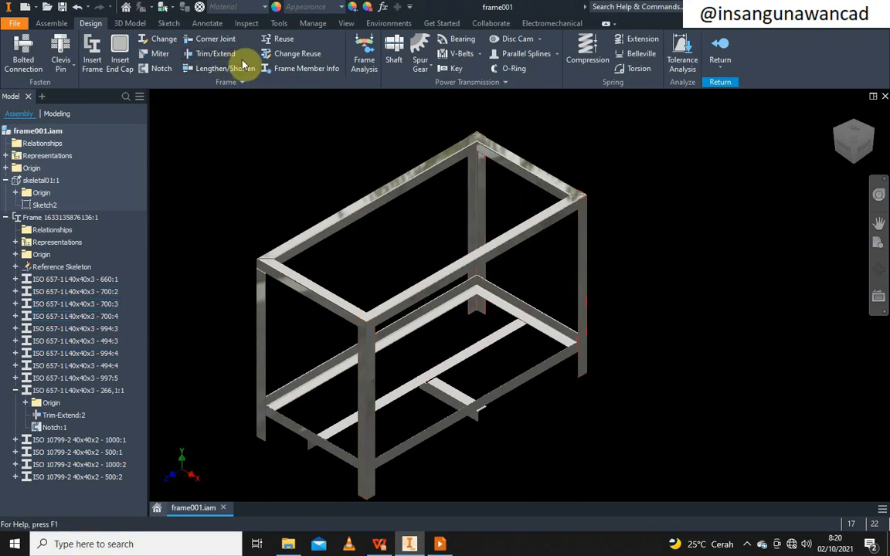
Trim/Extend three legs to the top rail's face, shortening them from 700 to 660
{"action": "left_click", "coordinate": [211, 54]}
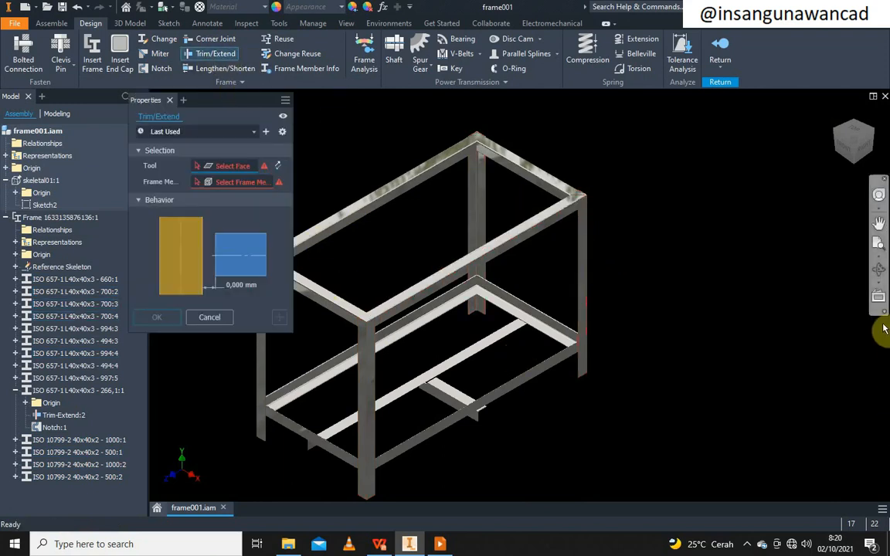
{"action": "left_click", "coordinate": [879, 270]}
{"action": "left_click_drag", "start_coordinate": [452, 337], "coordinate": [451, 250]}
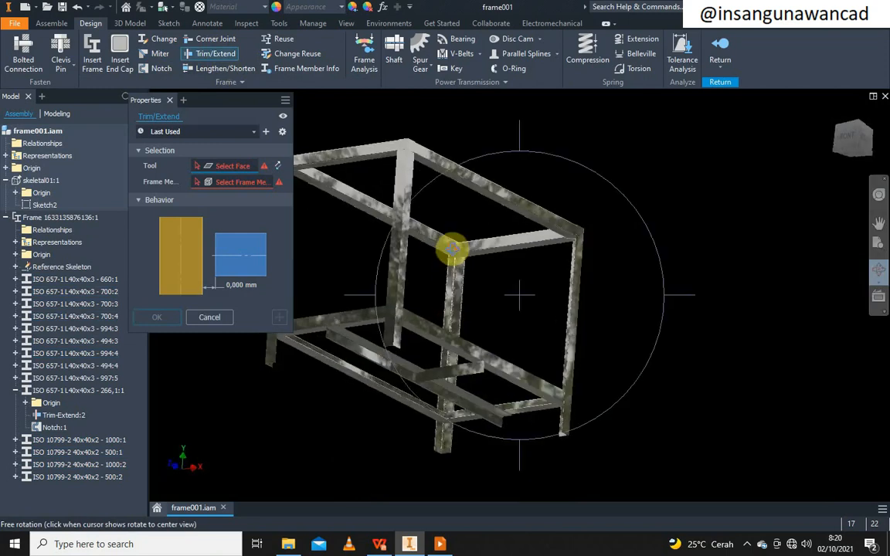
{"action": "right_click", "coordinate": [456, 233]}
{"action": "left_click", "coordinate": [396, 225]}
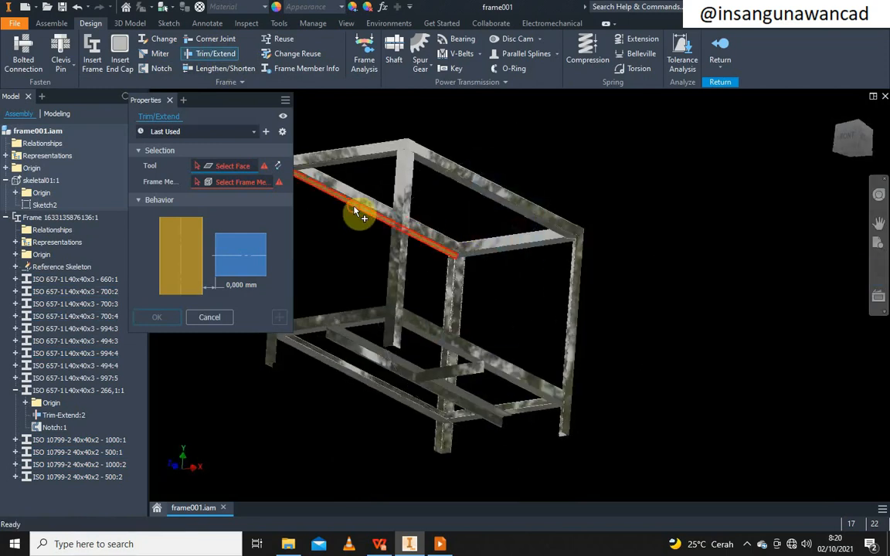
{"action": "left_click", "coordinate": [357, 211]}
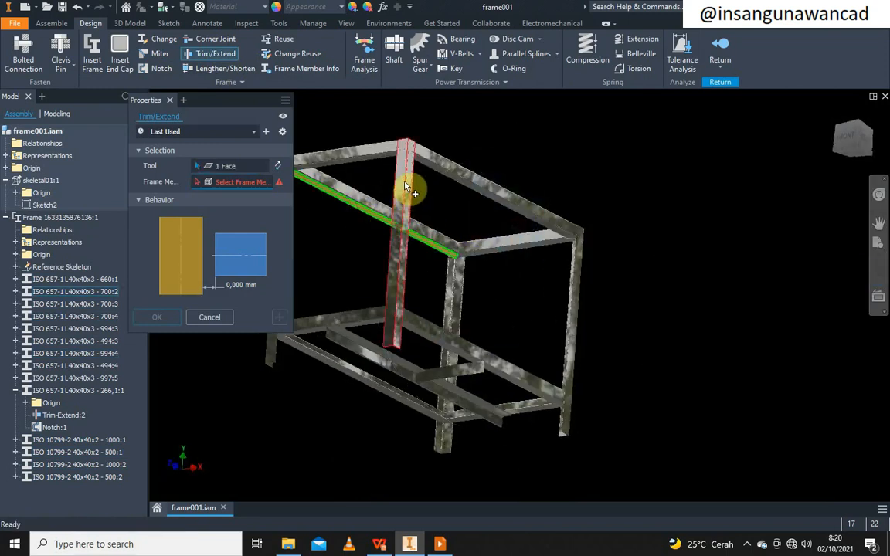
{"action": "left_click", "coordinate": [405, 187]}
{"action": "left_click", "coordinate": [579, 292]}
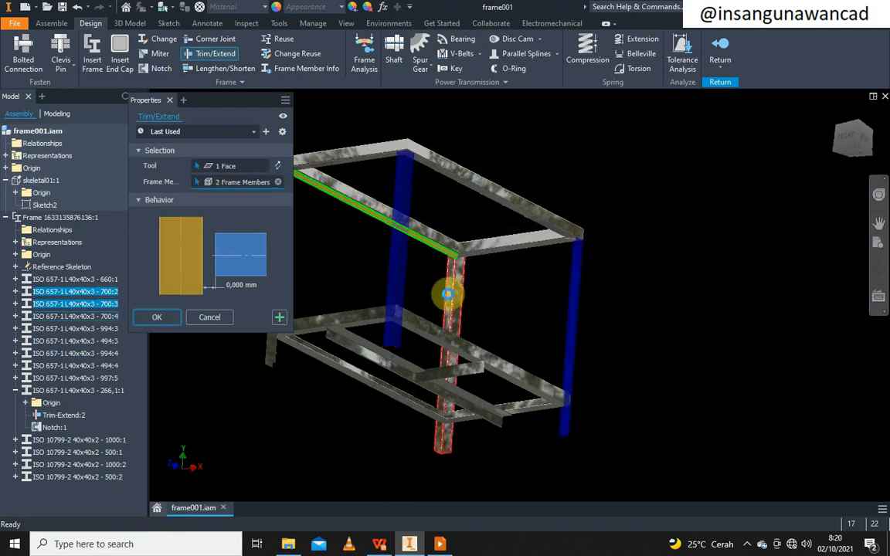
{"action": "left_click", "coordinate": [449, 295]}
{"action": "left_click", "coordinate": [167, 316]}
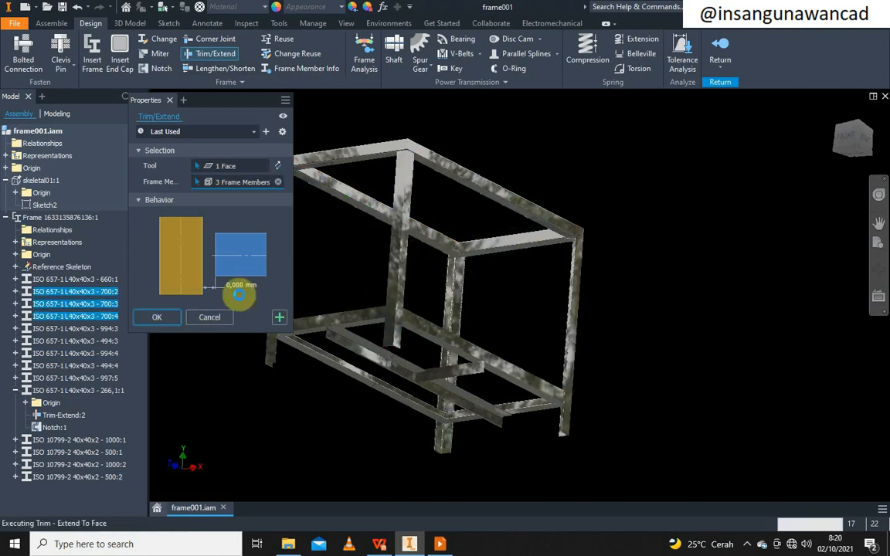
Check the frame from the home and front views, then pan it left
{"action": "left_click", "coordinate": [836, 114]}
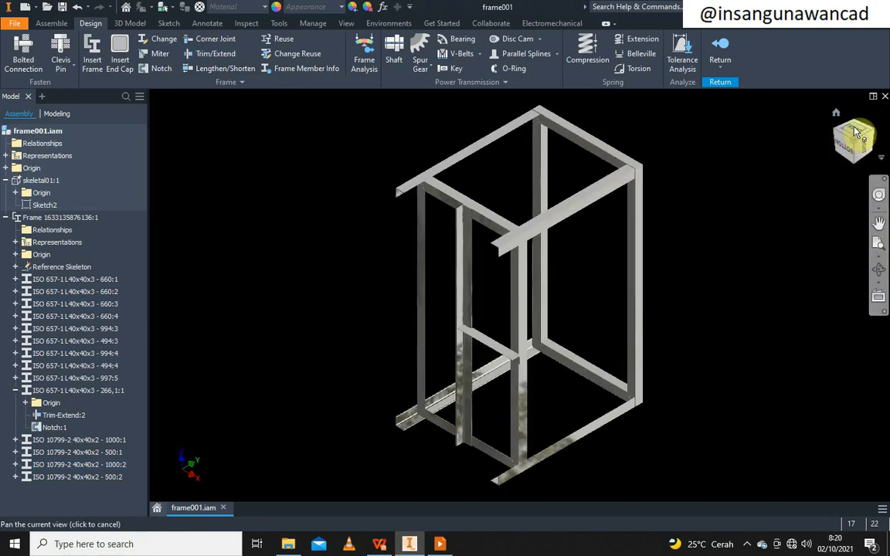
{"action": "left_click", "coordinate": [847, 139]}
{"action": "left_click", "coordinate": [868, 116]}
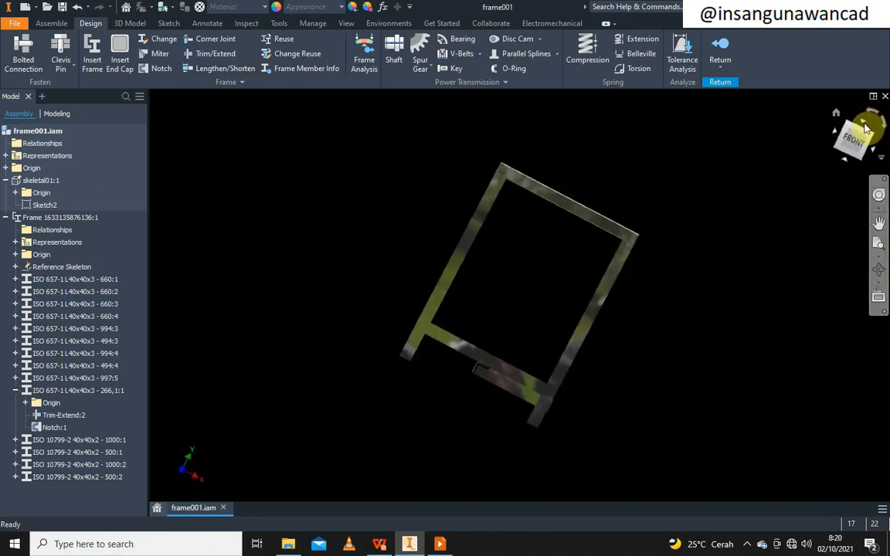
{"action": "scroll", "coordinate": [608, 353], "scroll_direction": "down", "scroll_amount": 4}
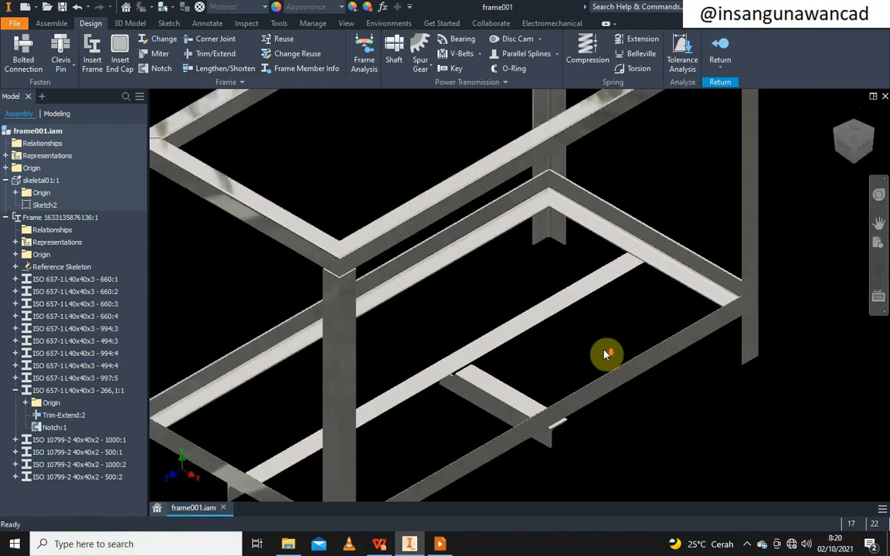
{"action": "scroll", "coordinate": [606, 354], "scroll_direction": "up", "scroll_amount": 3}
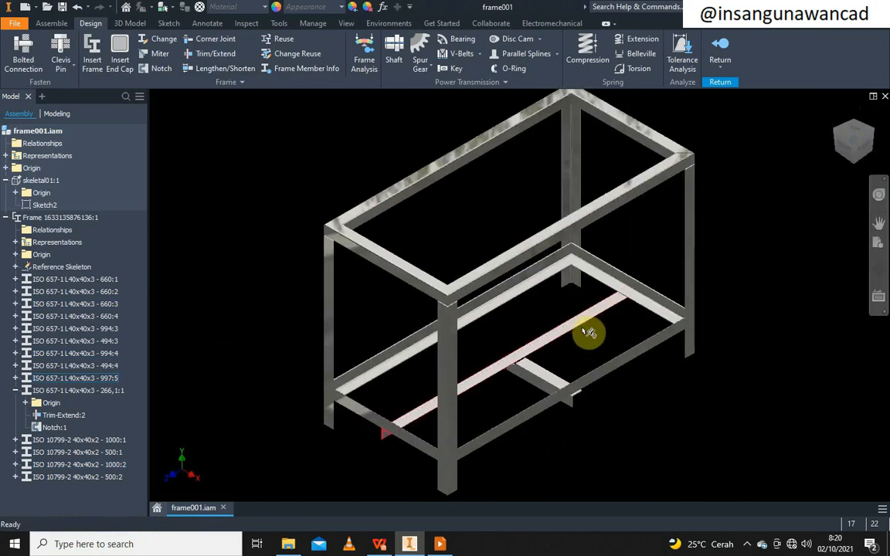
{"action": "middle_click_drag", "start_coordinate": [589, 332], "coordinate": [524, 344]}
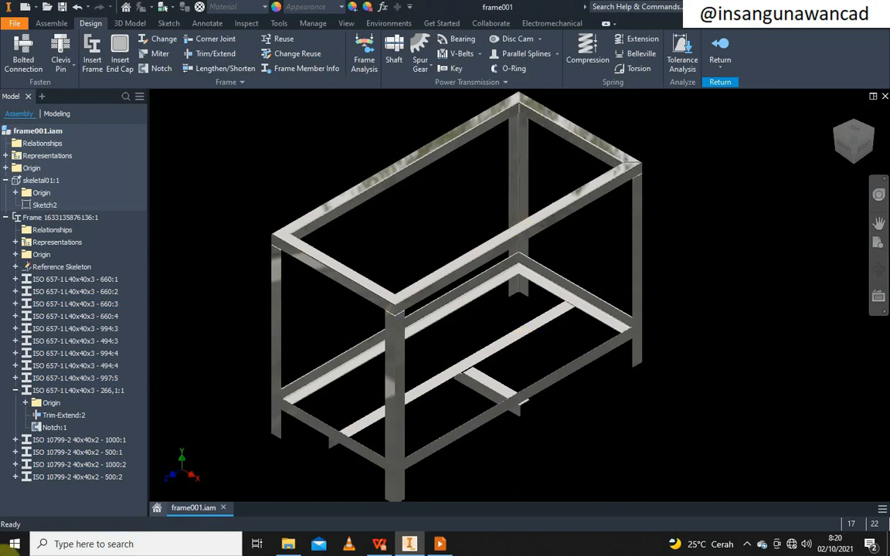
Exit frame editing and collapse the Frame and skeletal01 nodes in the model tree
{"action": "left_click", "coordinate": [719, 49]}
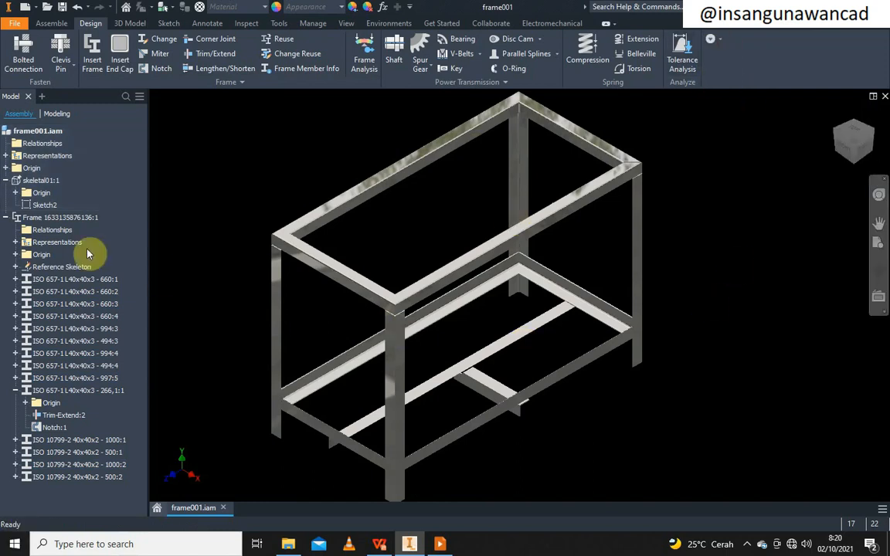
{"action": "left_click", "coordinate": [6, 217]}
{"action": "left_click", "coordinate": [6, 180]}
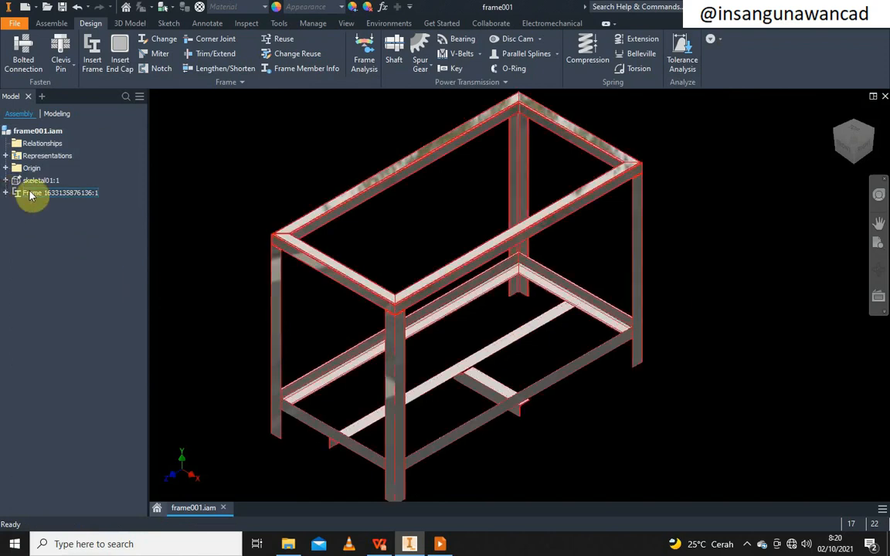